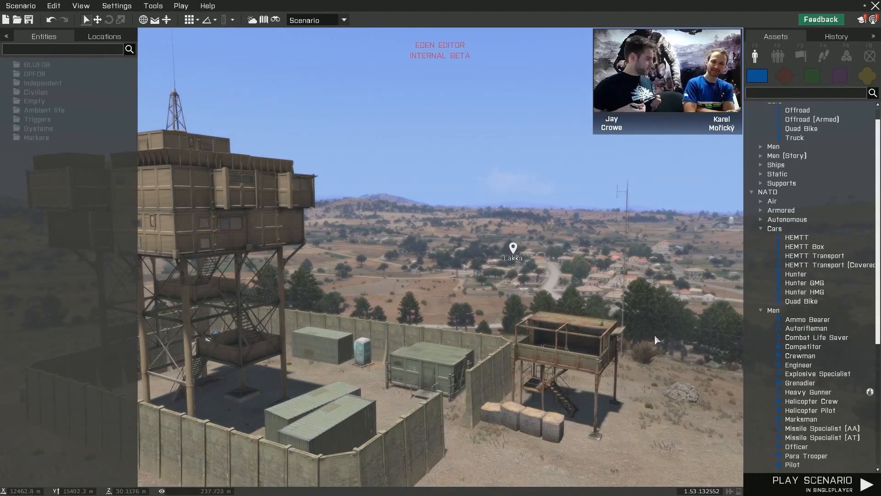
# - Place a NATO Engineer on the raised platform of the small rusty watchtower beside the compound wall
pyautogui.moveTo(685, 332)
pyautogui.mouseDown(button='right')
pyautogui.moveTo(706, 330)
pyautogui.moveTo(686, 333)
pyautogui.mouseUp(button='right')
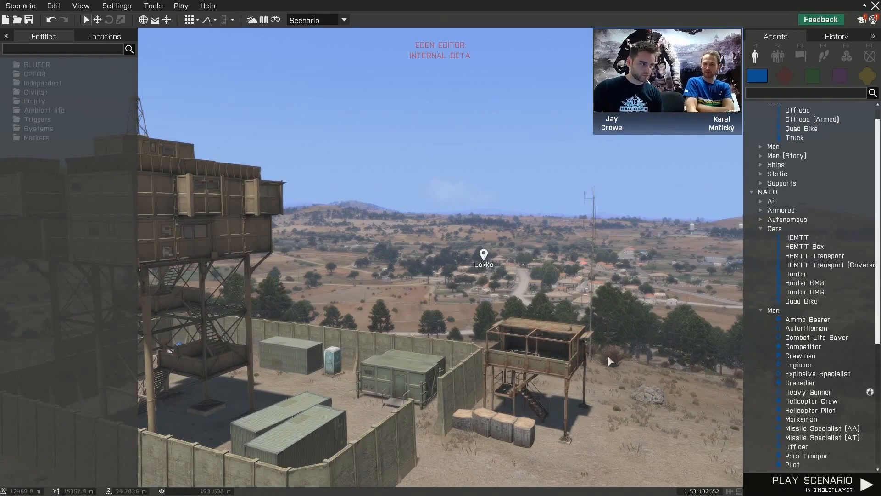
pyautogui.moveTo(635, 366); pyautogui.dragTo(638, 362, button='right')
pyautogui.press('z')
pyautogui.press('w')
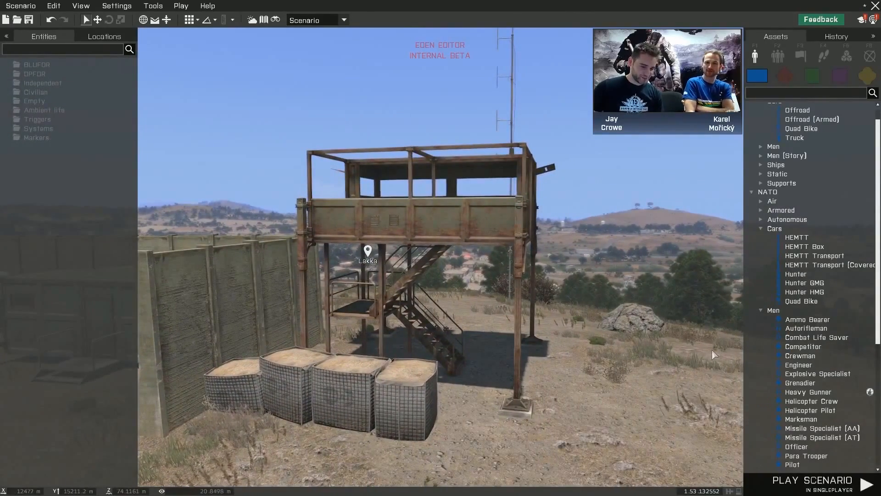
pyautogui.press('q')
pyautogui.moveTo(712, 350); pyautogui.dragTo(686, 352, button='right')
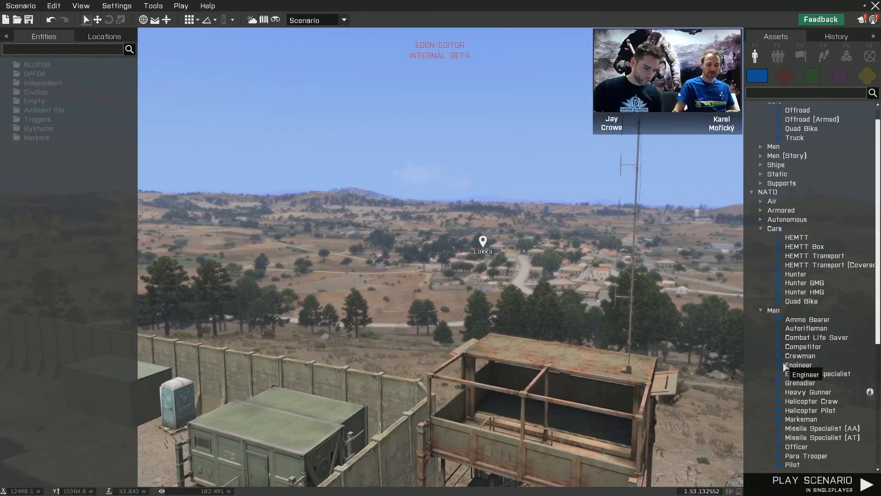
pyautogui.moveTo(797, 365); pyautogui.dragTo(584, 431)
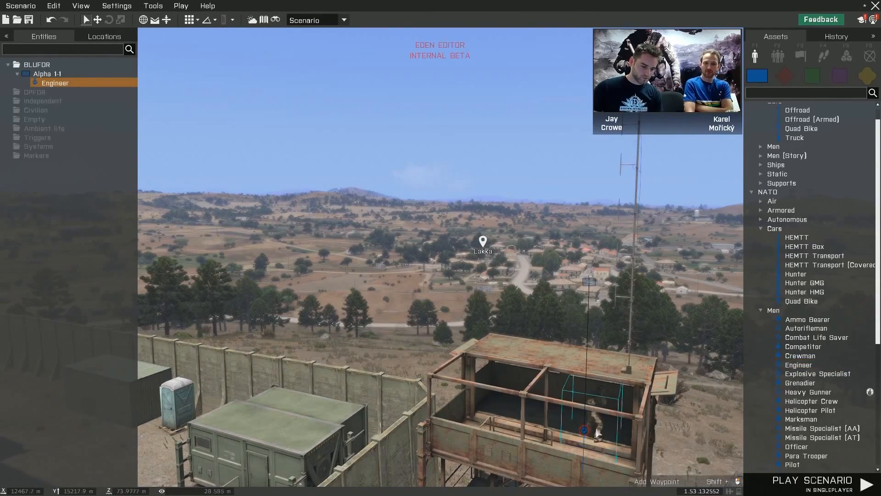
# - Place a NATO Ammo Bearer on the watchtower platform near the stair railing, beside the Engineer
pyautogui.scroll(5, 605, 431)
pyautogui.press('w')
pyautogui.moveTo(608, 428); pyautogui.dragTo(614, 422, button='right')
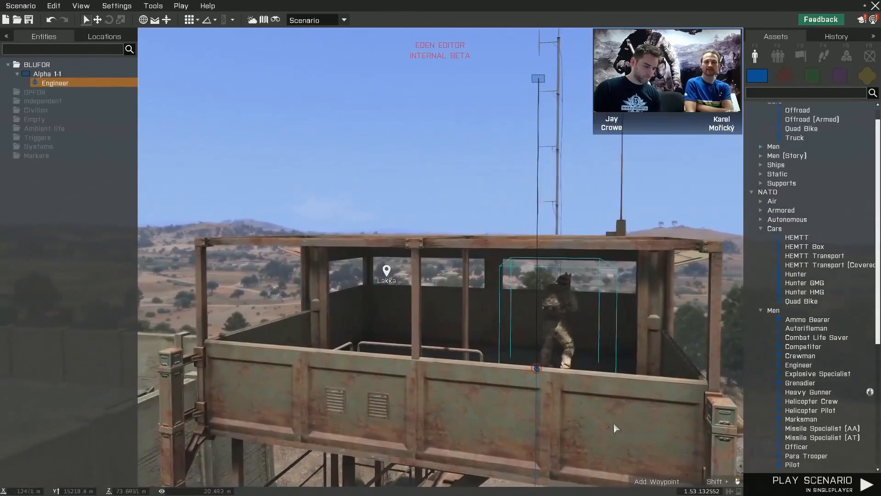
pyautogui.click(807, 319)
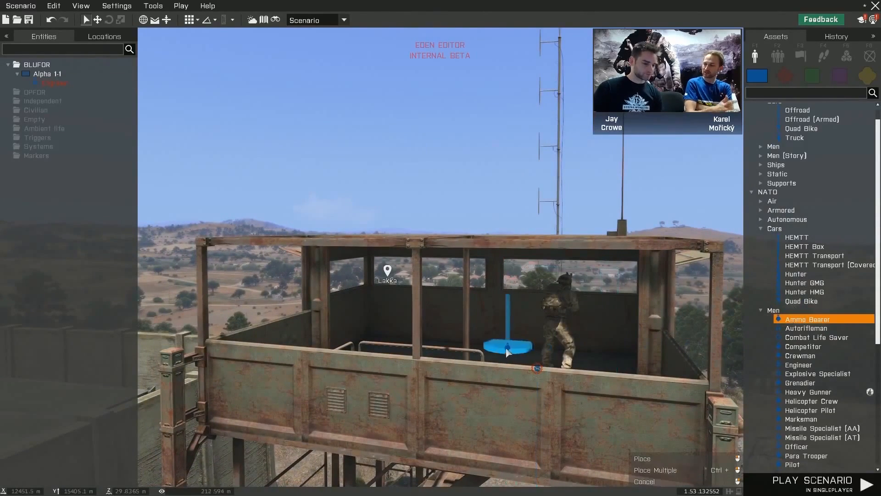
pyautogui.click(435, 352)
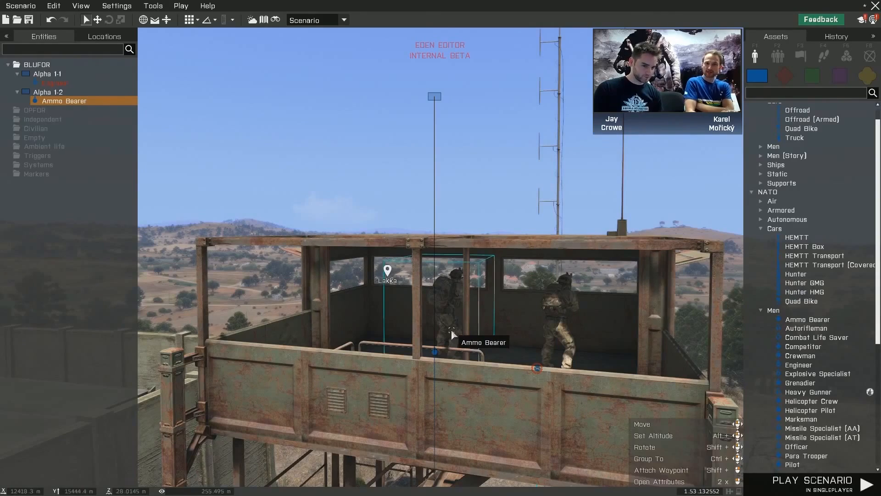
pyautogui.click(617, 377)
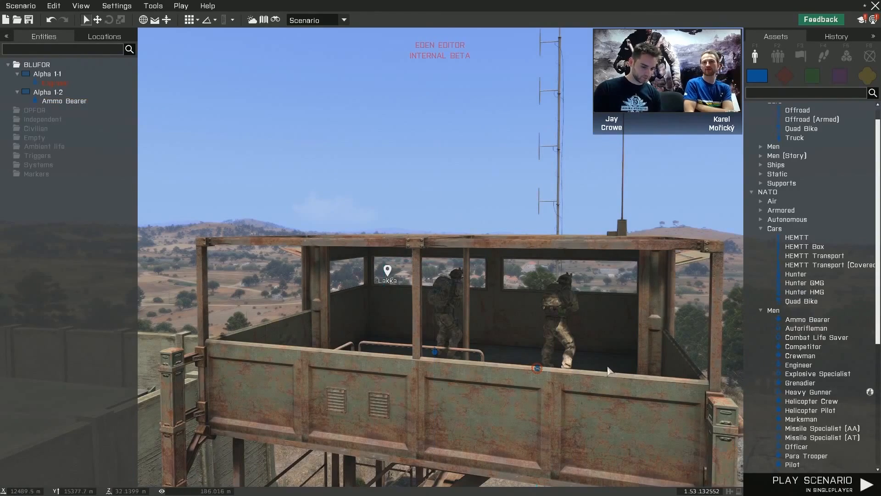
# - Inspect the Engineer and Ammo Bearer on the watchtower from the platform's side and from farther back
pyautogui.press('d')
pyautogui.moveTo(607, 368)
pyautogui.mouseDown(button='right')
pyautogui.moveTo(580, 369)
pyautogui.moveTo(596, 362)
pyautogui.mouseUp(button='right')
pyautogui.press('q')
pyautogui.press('z')
pyautogui.click(379, 302)
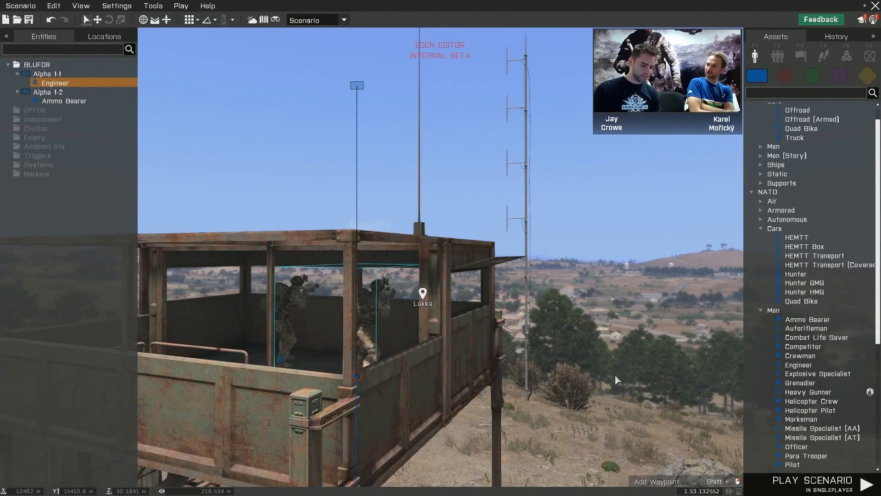
pyautogui.press('s')
pyautogui.moveTo(616, 374); pyautogui.dragTo(549, 387, button='right')
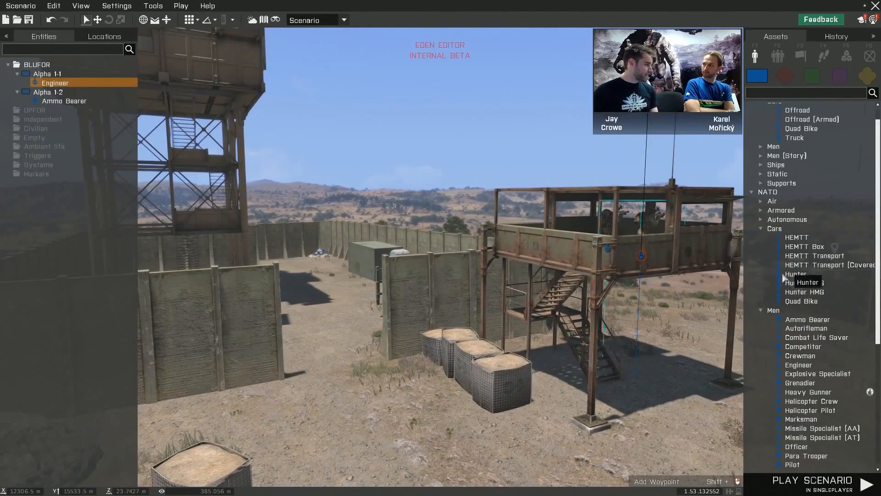
pyautogui.moveTo(684, 310); pyautogui.dragTo(716, 304, button='right')
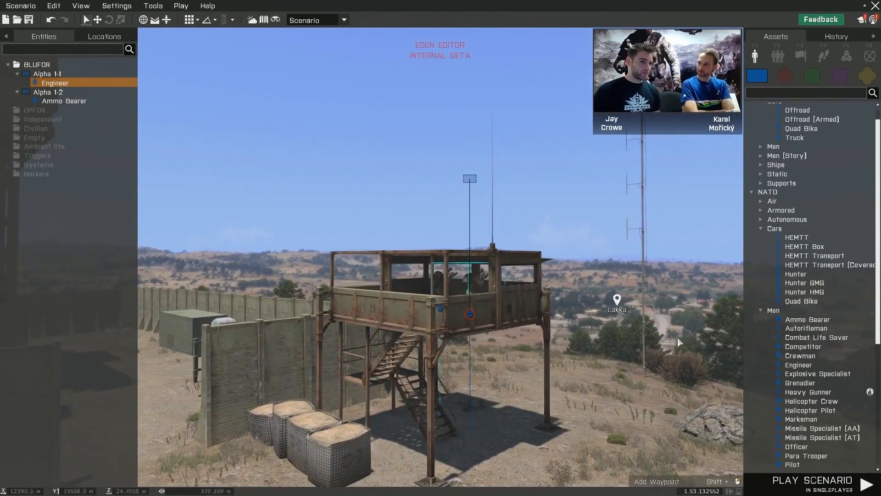
pyautogui.click(621, 341)
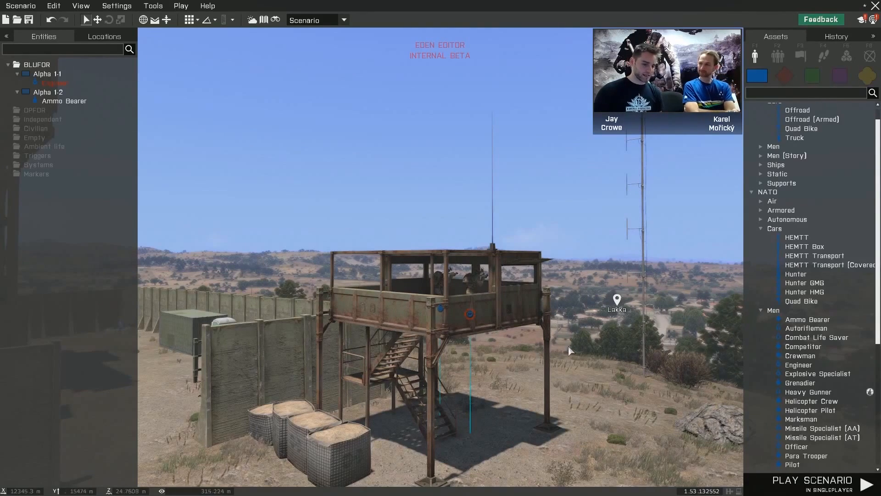
# - Place a crewed NATO Hunter on the open ground beside the watchtower and orient its front toward the large rock
pyautogui.press('s')
pyautogui.press('a')
pyautogui.moveTo(594, 346); pyautogui.dragTo(627, 359, button='right')
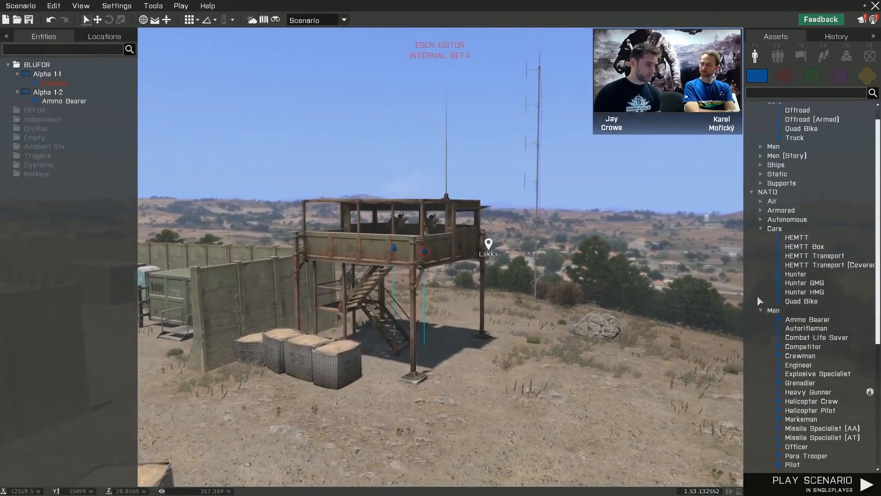
pyautogui.click(798, 277)
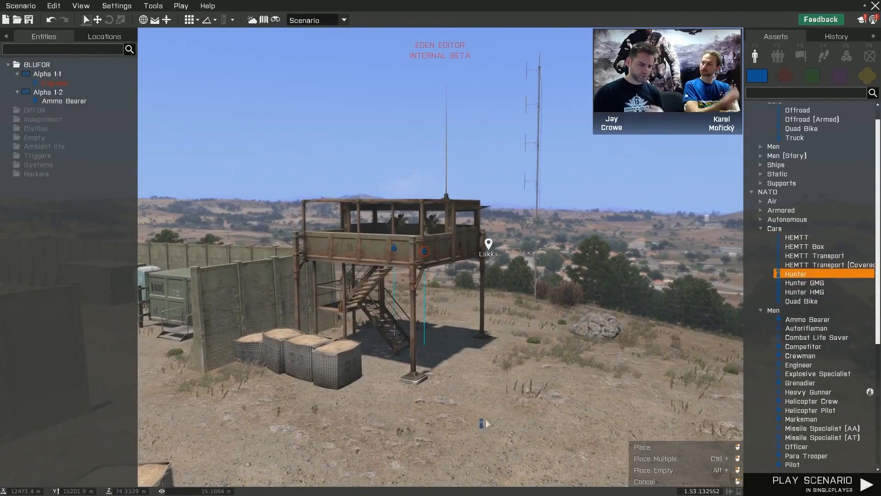
pyautogui.click(487, 422)
pyautogui.moveTo(492, 416); pyautogui.dragTo(687, 343)
pyautogui.click(620, 403)
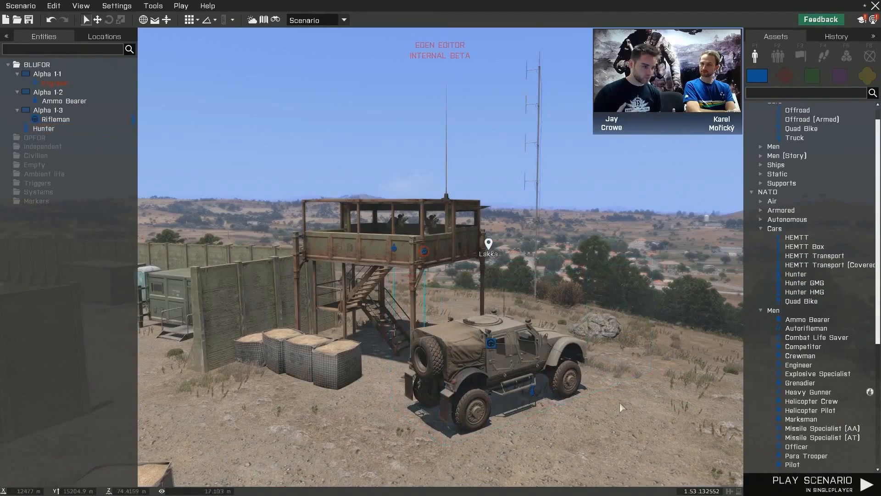
pyautogui.moveTo(613, 395); pyautogui.dragTo(633, 390, button='right')
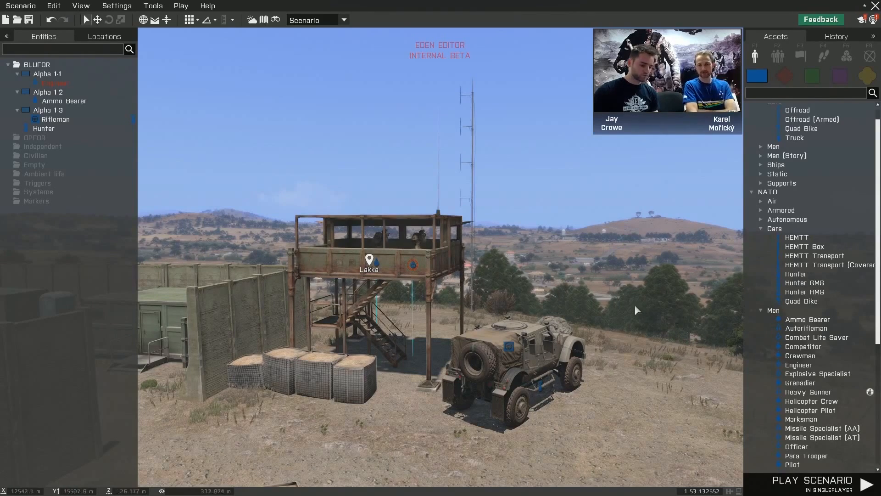
pyautogui.click(29, 7)
pyautogui.moveTo(79, 9)
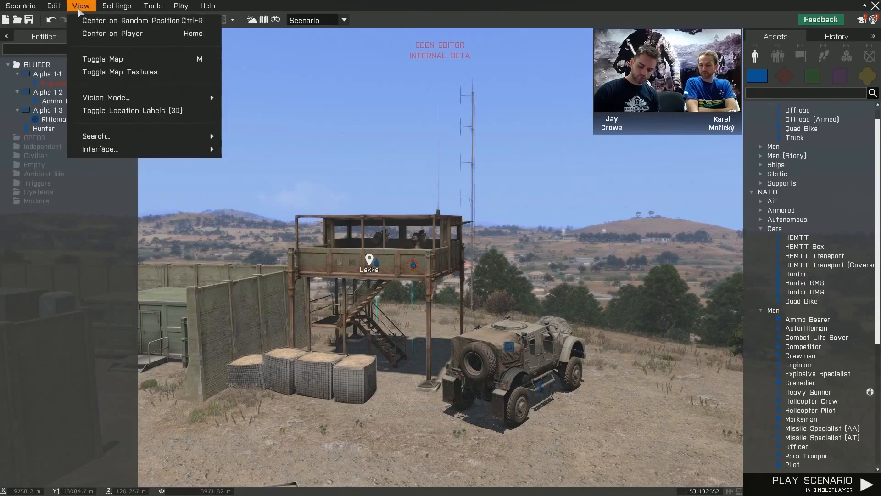
pyautogui.moveTo(176, 10)
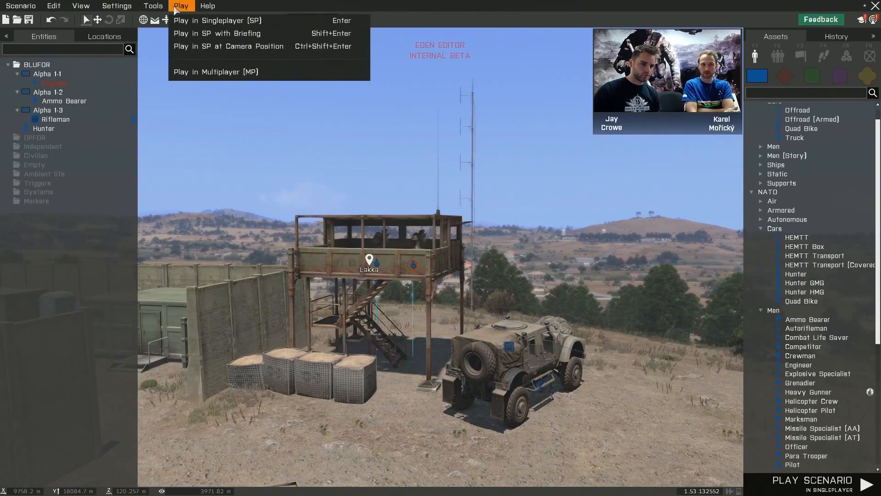
pyautogui.moveTo(207, 6)
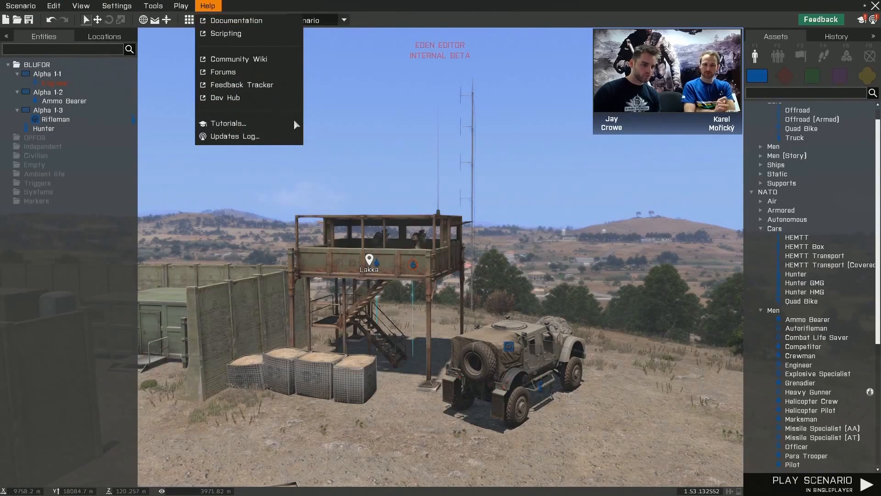
pyautogui.click(542, 246)
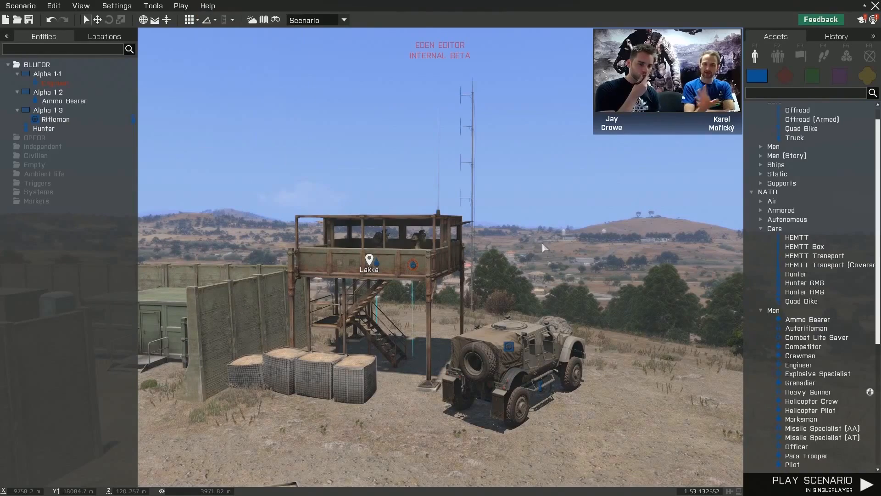
pyautogui.press('s')
pyautogui.moveTo(535, 253)
pyautogui.mouseDown(button='right')
pyautogui.moveTo(525, 271)
pyautogui.moveTo(541, 265)
pyautogui.mouseUp(button='right')
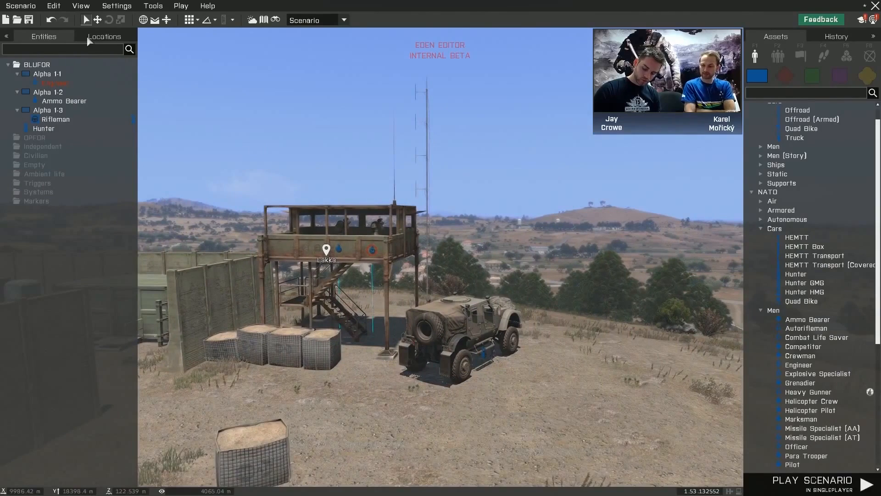
pyautogui.click(105, 36)
pyautogui.click(56, 35)
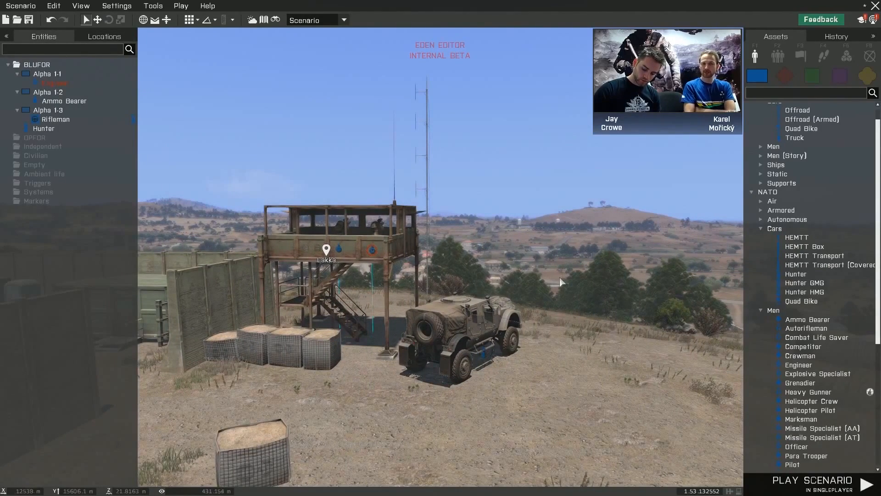
pyautogui.moveTo(548, 279); pyautogui.dragTo(533, 279, button='right')
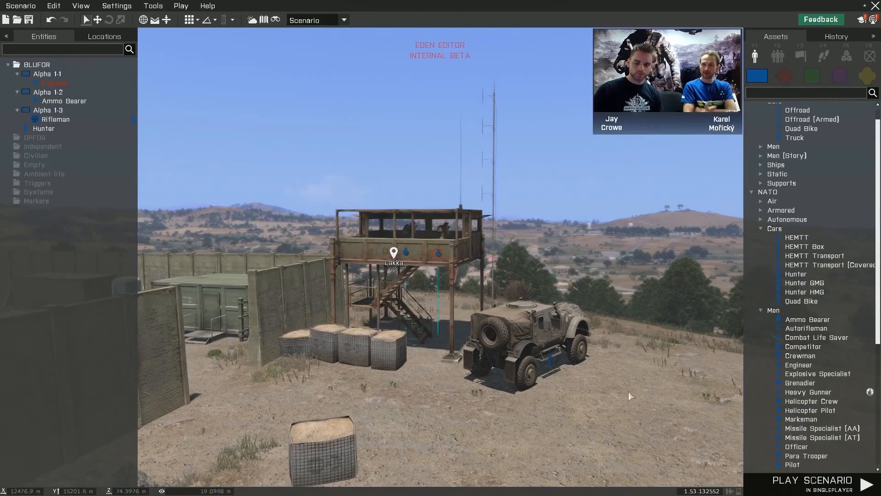
# - Collapse the NATO Cars and Men asset categories, and view the OPFOR assets before returning to BLUFOR
pyautogui.scroll(-3, 865, 260)
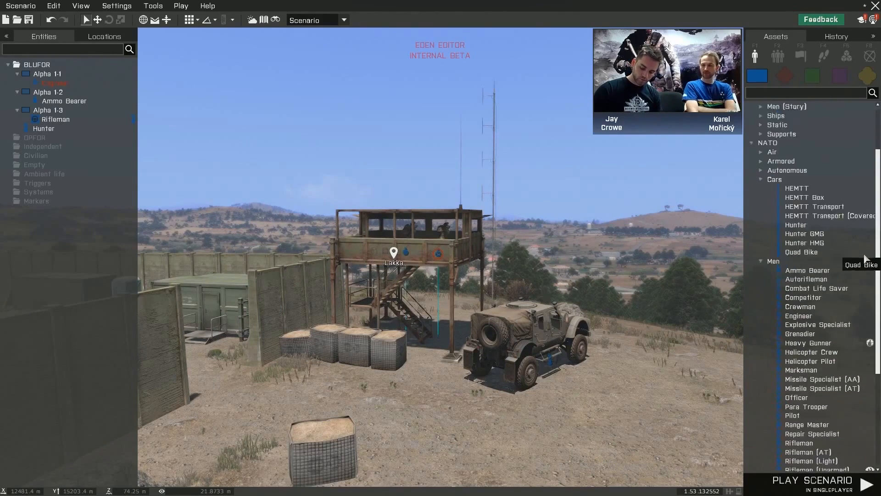
pyautogui.scroll(-3, 866, 262)
pyautogui.scroll(4, 847, 303)
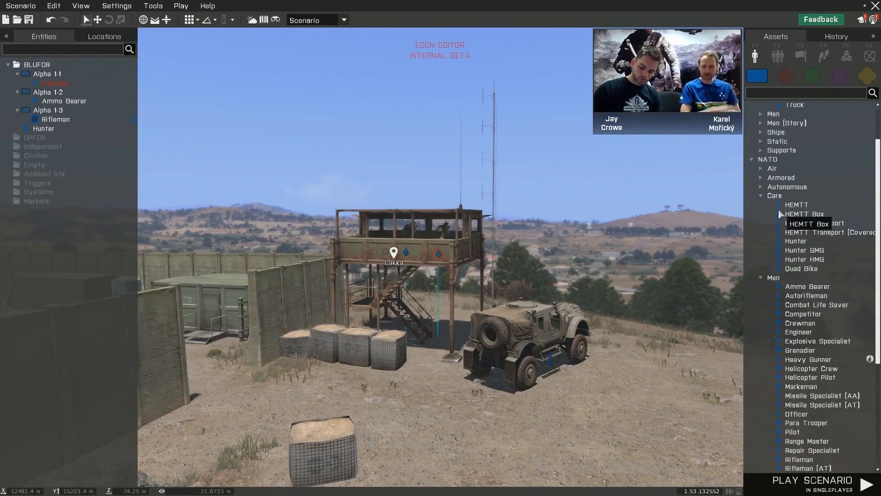
pyautogui.click(761, 195)
pyautogui.click(761, 205)
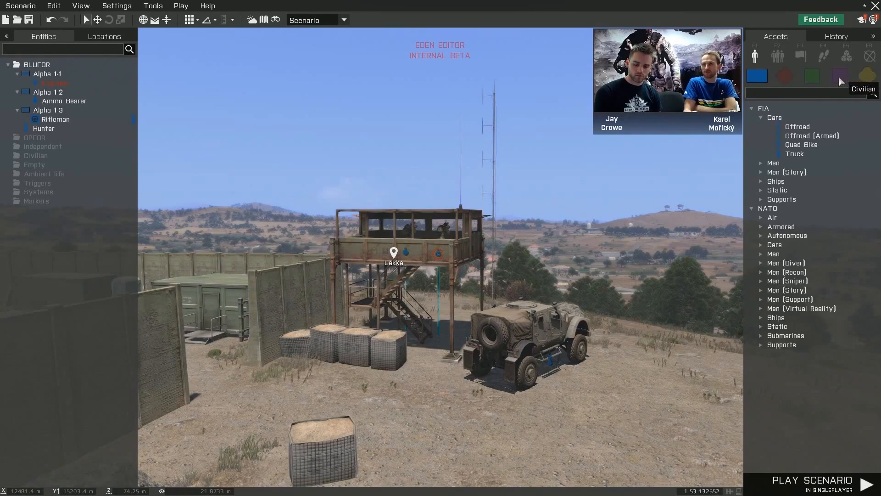
pyautogui.click(788, 75)
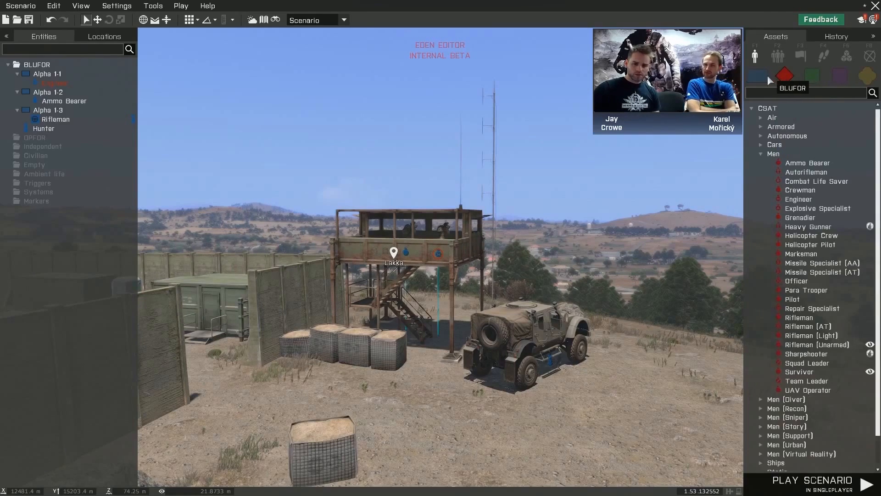
pyautogui.click(763, 75)
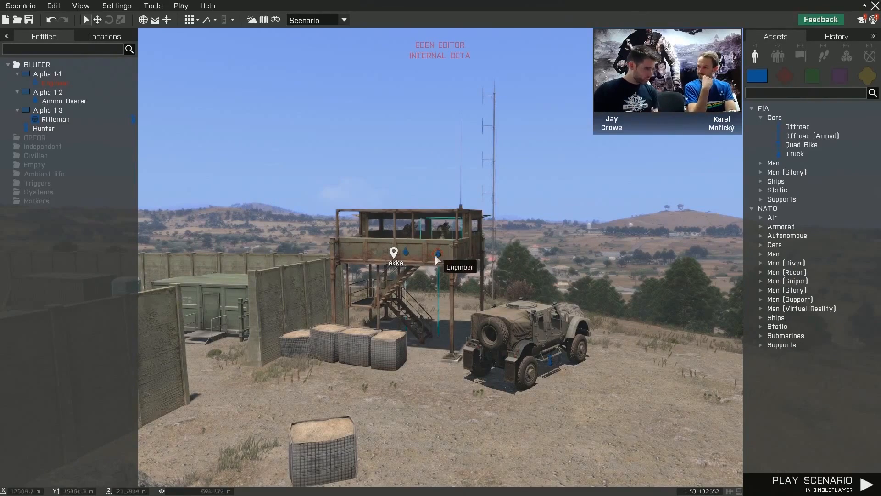
# - Select the Hunter vehicle beside the watchtower and view its available context actions
pyautogui.moveTo(532, 308)
pyautogui.mouseDown(button='right')
pyautogui.moveTo(569, 296)
pyautogui.moveTo(569, 307)
pyautogui.moveTo(544, 301)
pyautogui.mouseUp(button='right')
pyautogui.press('w')
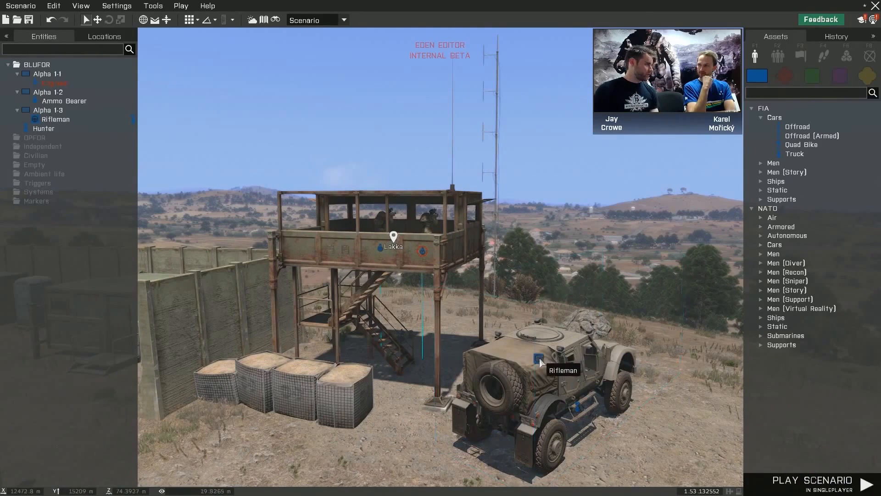
pyautogui.rightClick(579, 408)
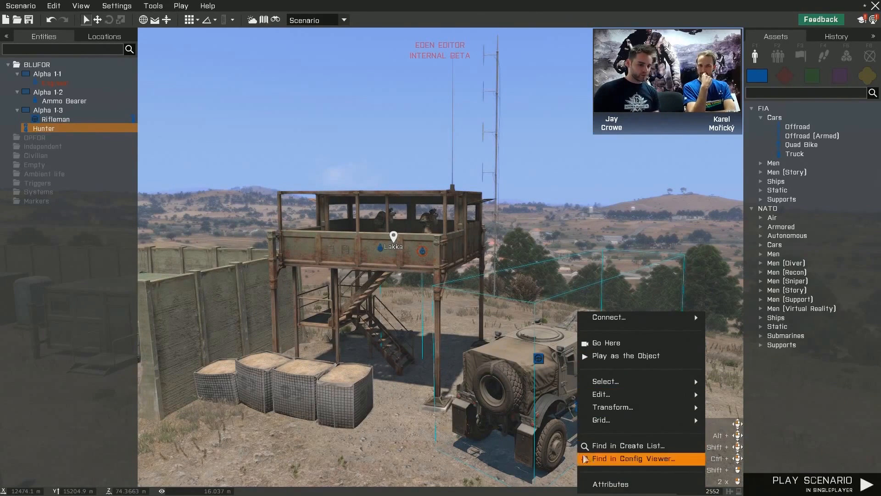
pyautogui.click(399, 395)
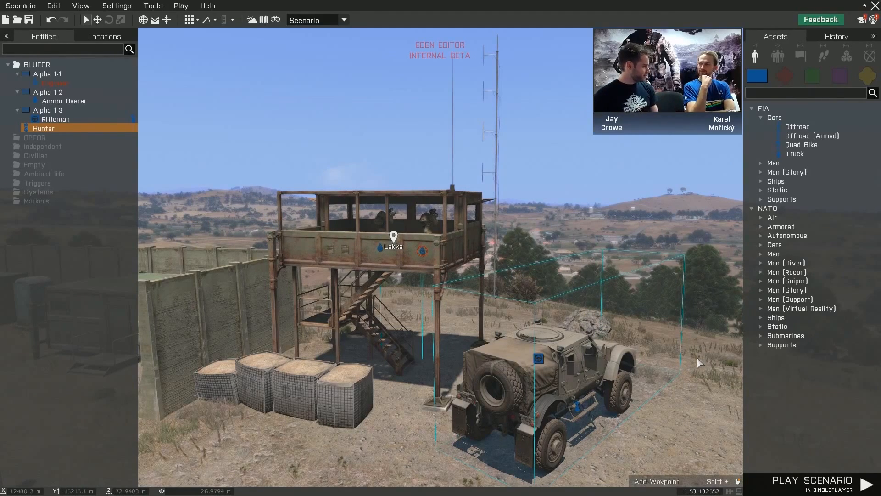
# - Look through the OPFOR, Independent, Civilian and Props assets, and return to the BLUFOR assets
pyautogui.click(793, 78)
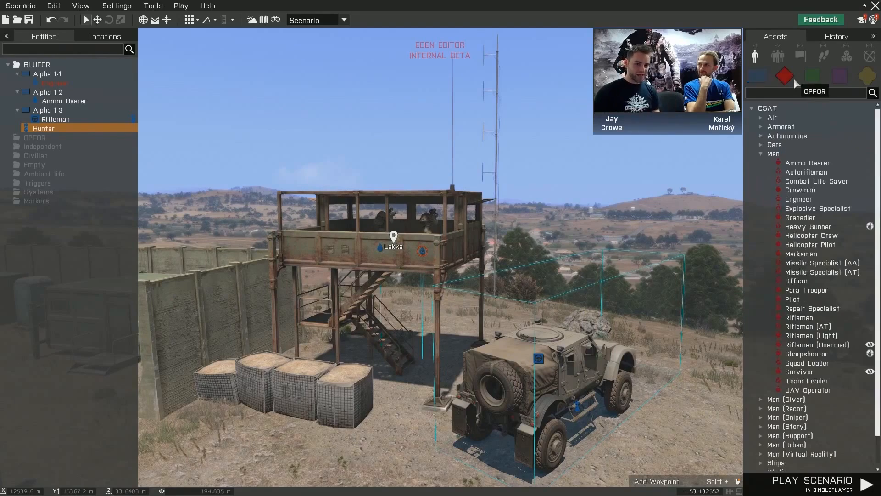
pyautogui.click(813, 76)
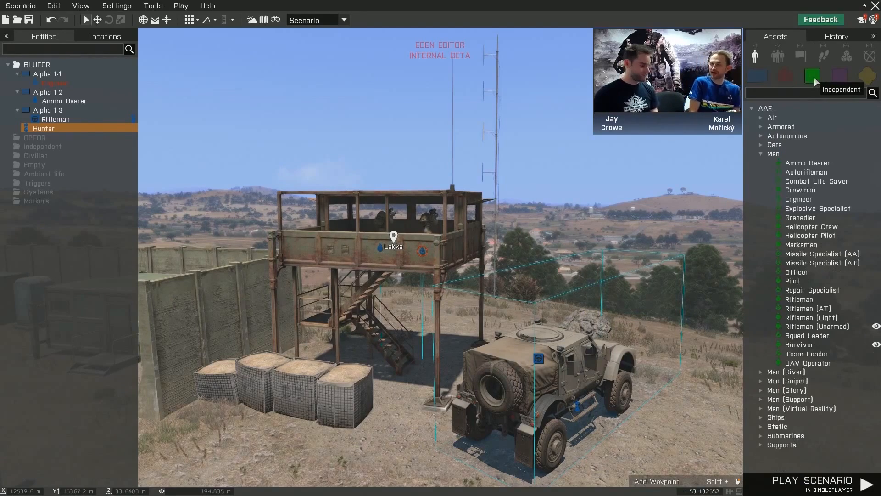
pyautogui.click(840, 79)
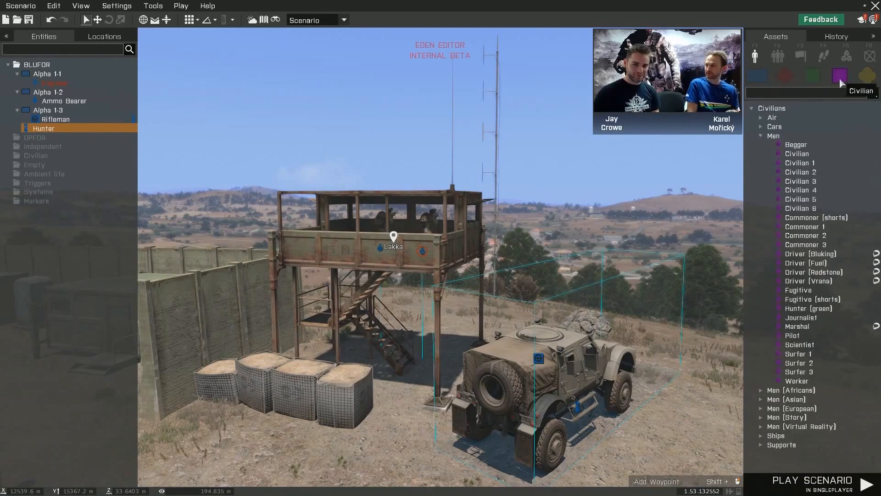
pyautogui.click(866, 79)
pyautogui.click(759, 73)
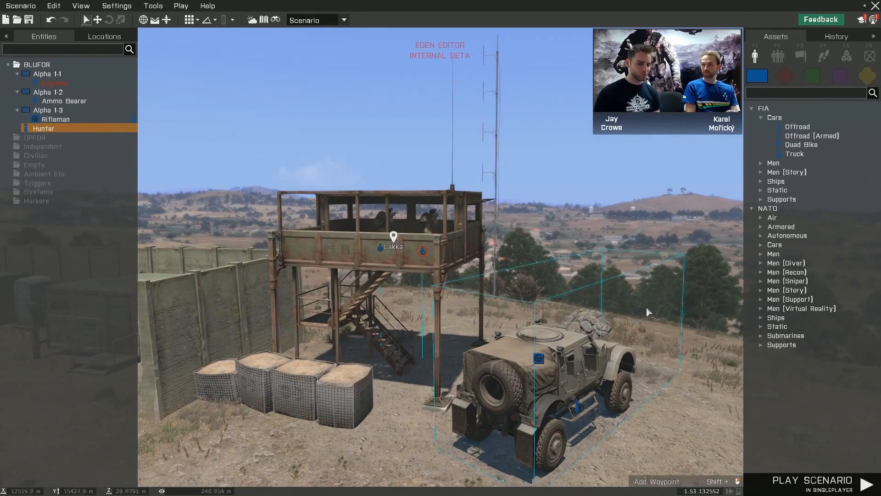
# - Search the BLUFOR assets for "miller" and clear the search
pyautogui.moveTo(646, 307); pyautogui.dragTo(659, 306, button='right')
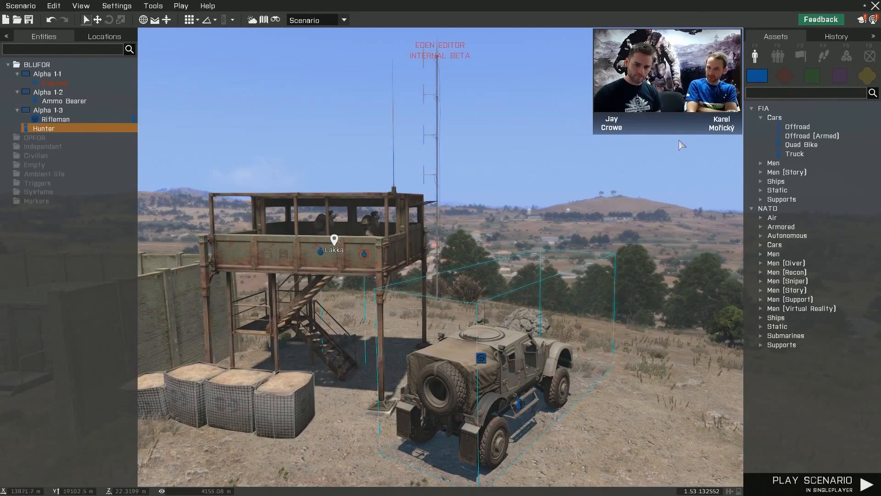
pyautogui.write('m')
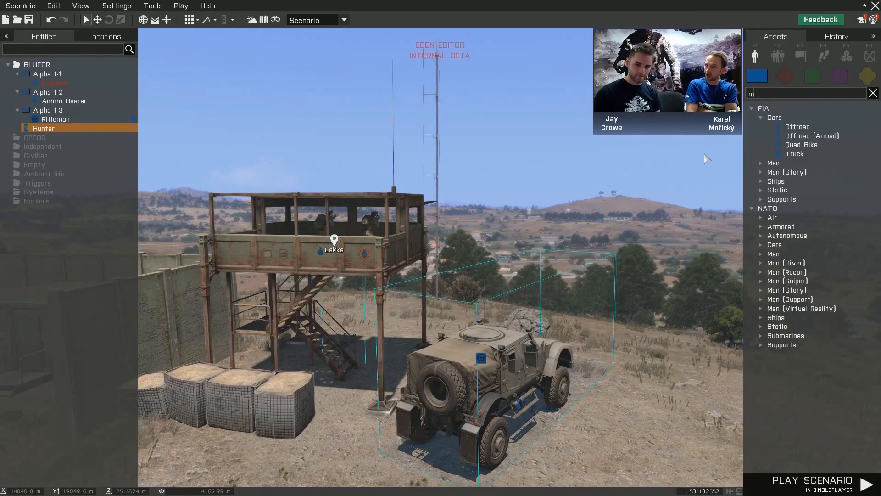
pyautogui.write('iller')
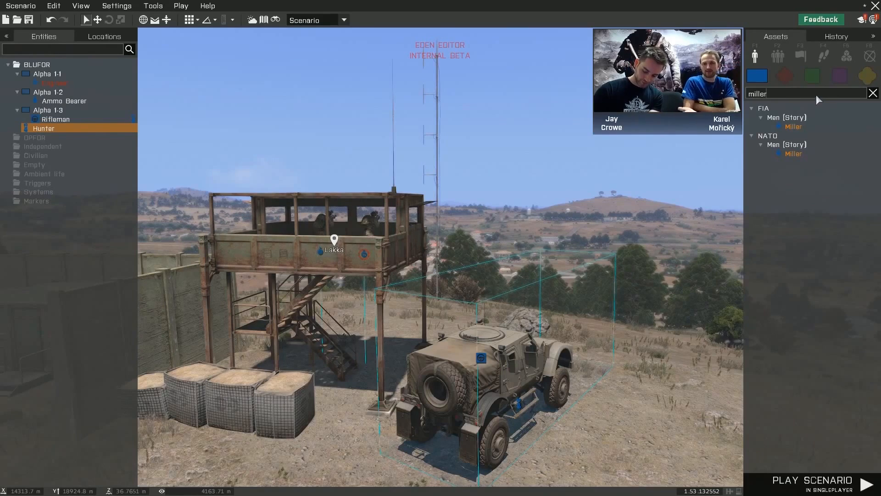
pyautogui.click(873, 94)
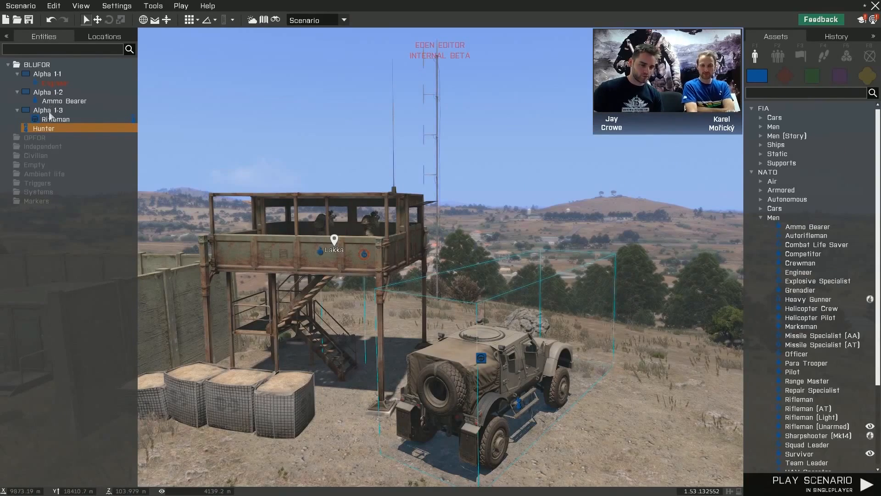
# - Center the view on the Rifleman and on the Ammo Bearer, and look at the watchtower from close up
pyautogui.doubleClick(64, 121)
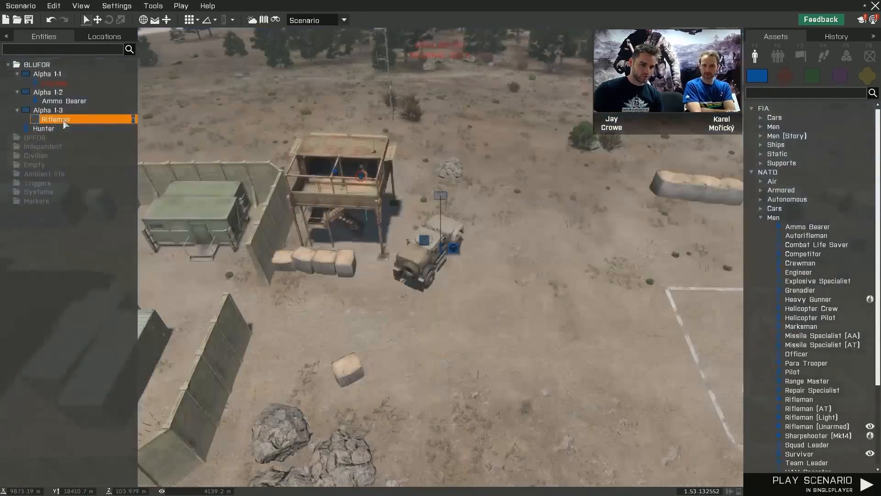
pyautogui.doubleClick(70, 102)
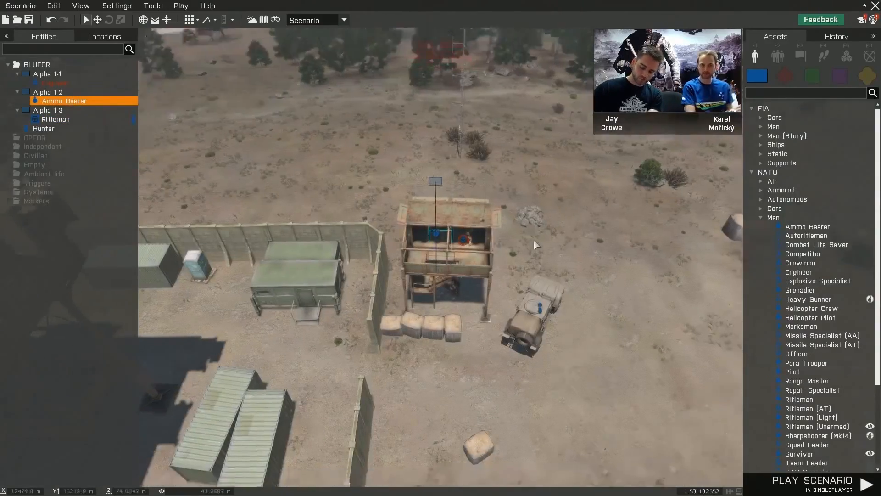
pyautogui.scroll(5, 533, 240)
pyautogui.moveTo(536, 237); pyautogui.dragTo(529, 187, button='right')
pyautogui.scroll(-5, 530, 187)
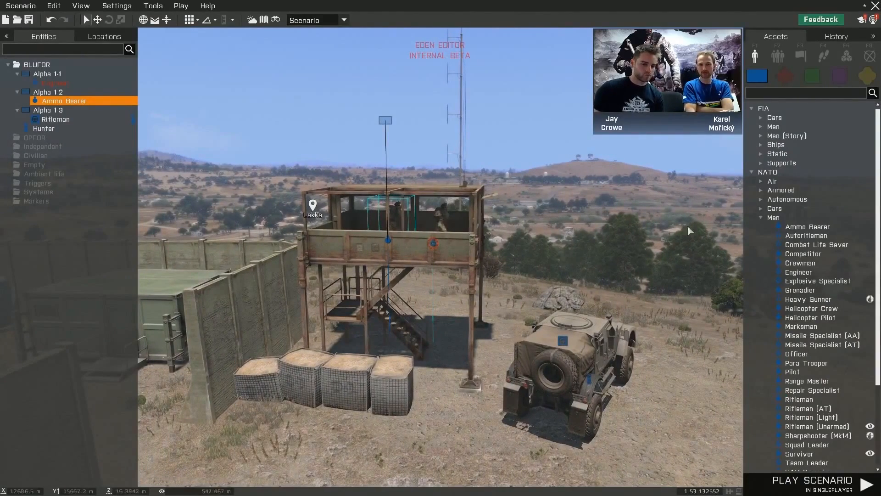
# - View the Altis locations, return to the placed entities, and view the context actions available for the Ammo Bearer
pyautogui.click(96, 40)
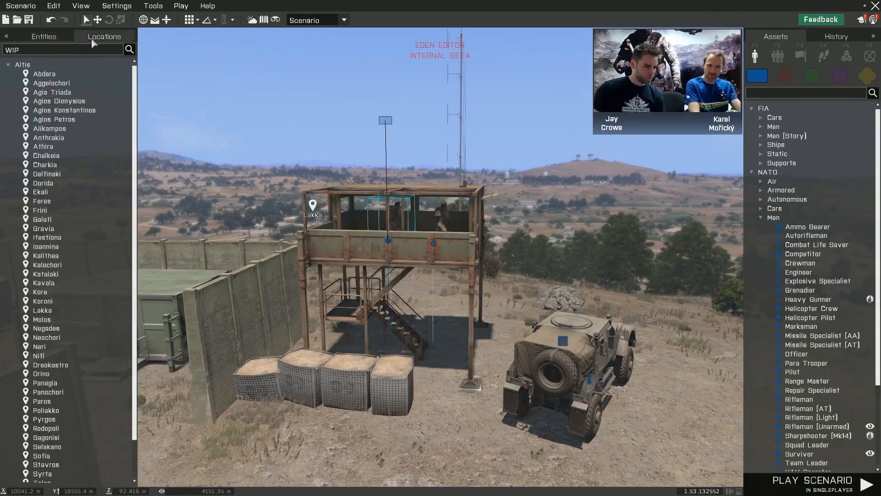
pyautogui.click(50, 38)
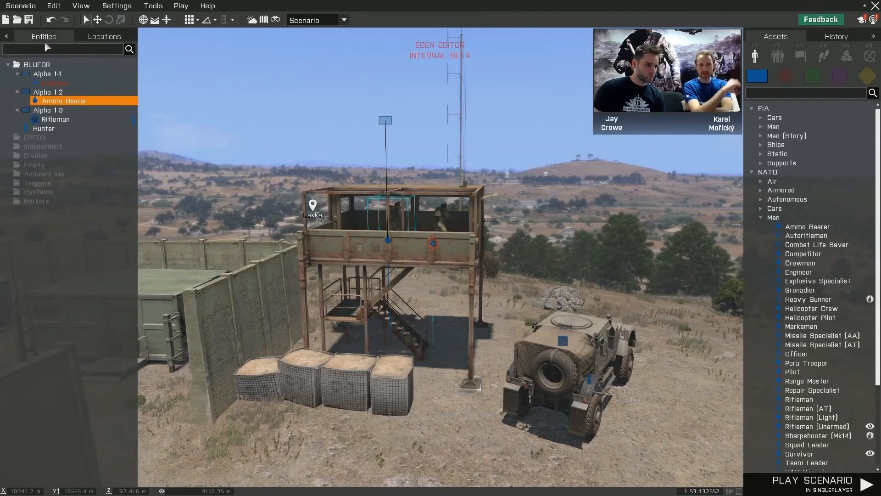
pyautogui.click(45, 129)
pyautogui.click(52, 119)
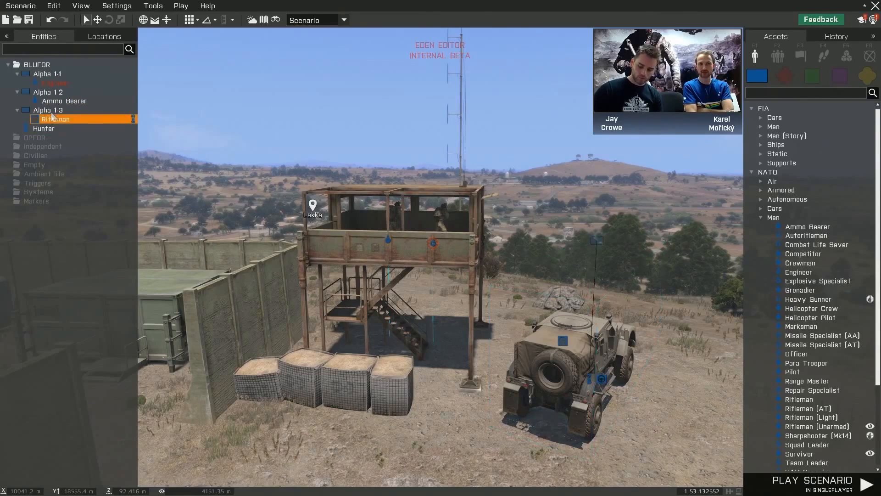
pyautogui.click(55, 101)
pyautogui.rightClick(54, 101)
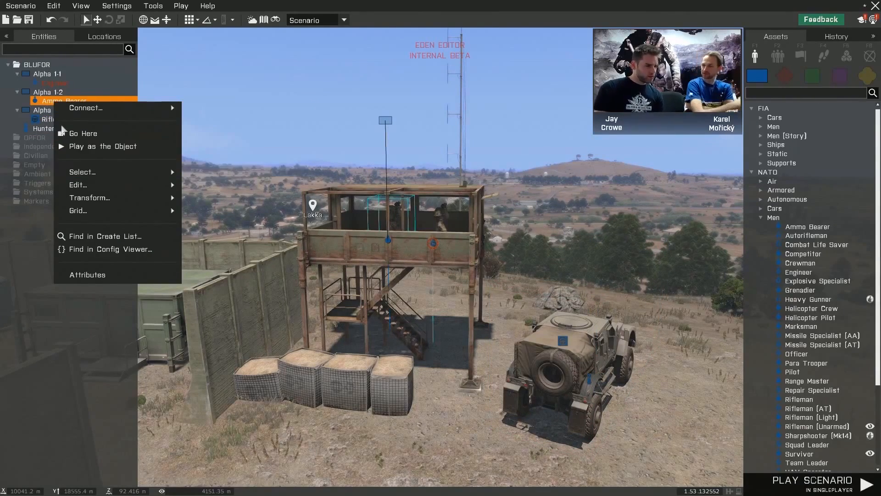
pyautogui.moveTo(48, 109)
pyautogui.press('Escape')
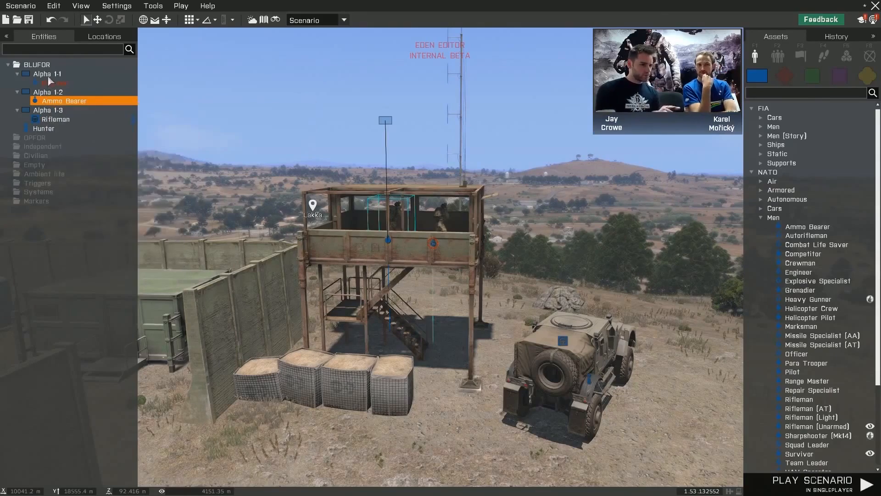
# - Center the view on the Ammo Bearer and the Hunter, and move the Hunter away from the watchtower toward the lone sandbag barrier
pyautogui.doubleClick(61, 101)
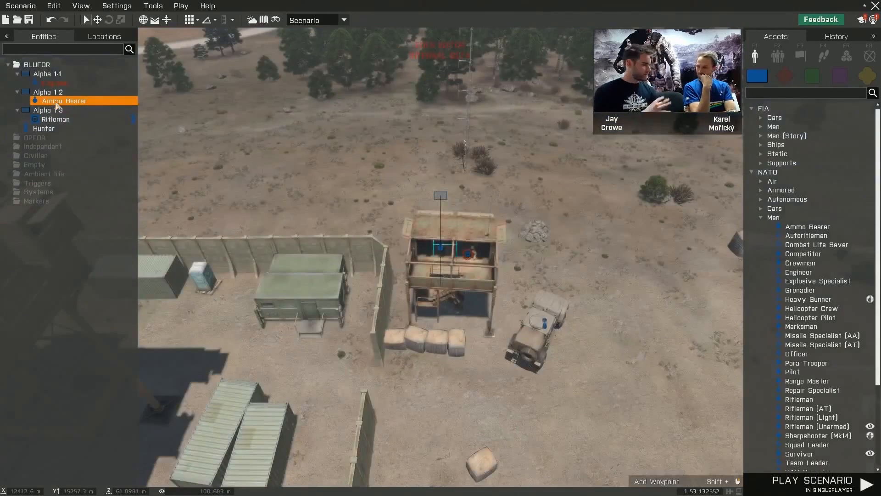
pyautogui.doubleClick(48, 127)
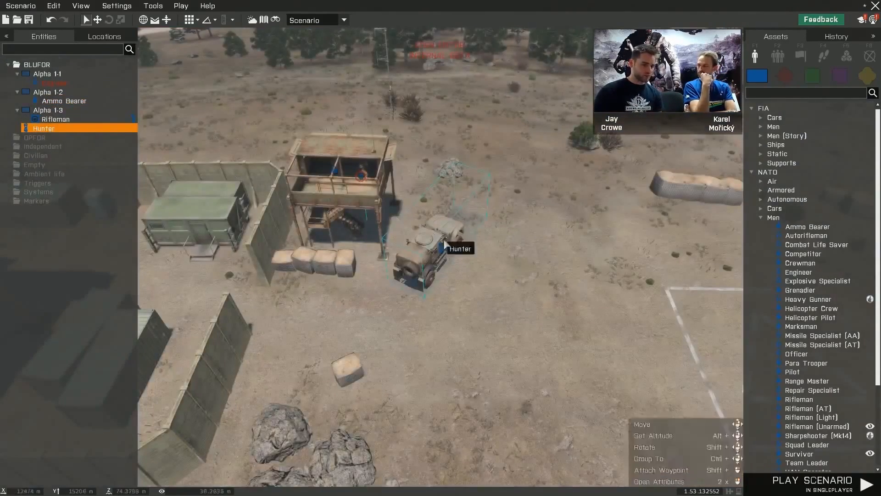
pyautogui.moveTo(487, 270); pyautogui.dragTo(482, 222, button='right')
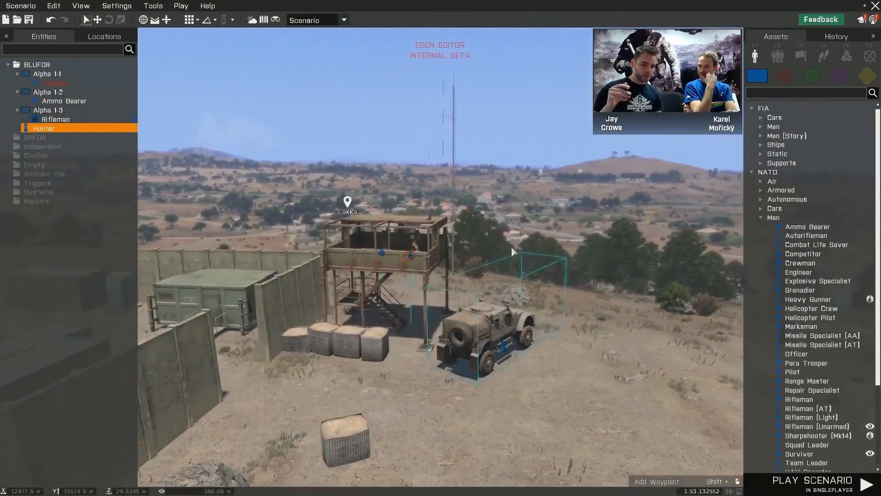
pyautogui.moveTo(485, 317); pyautogui.dragTo(434, 354)
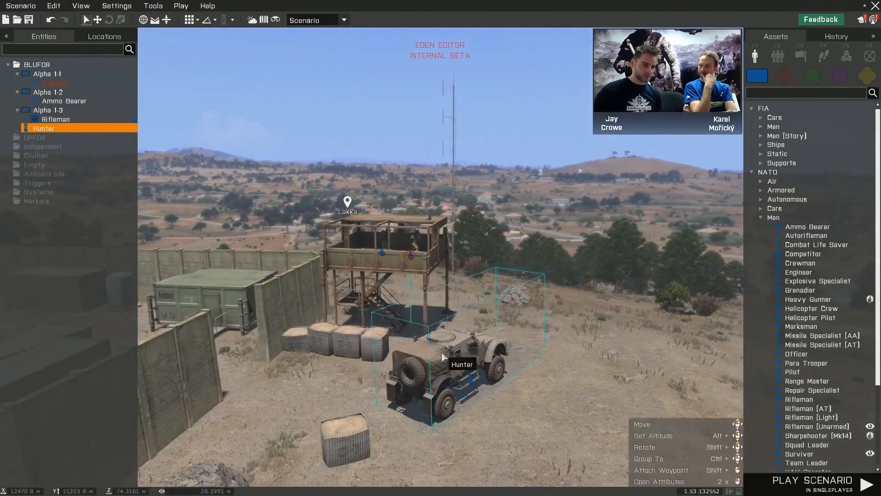
pyautogui.click(567, 339)
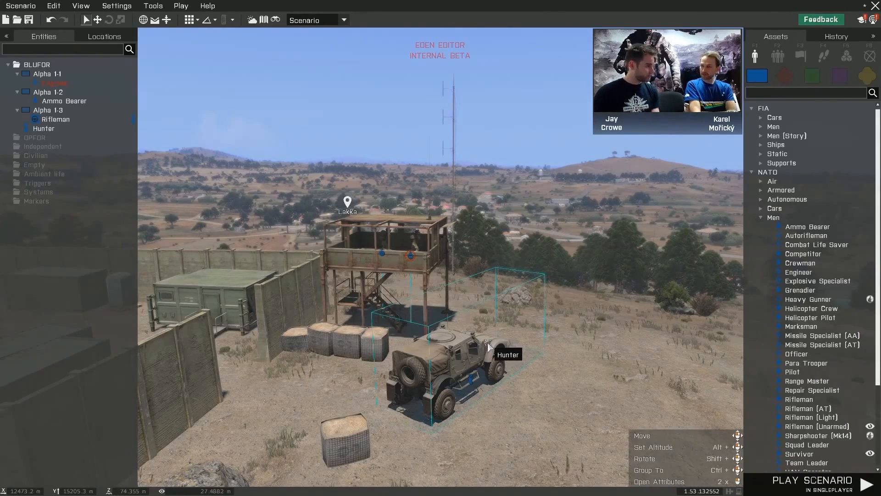
# - Place a NATO Grenadier on the watchtower's stair landing and adjust its placement there
pyautogui.press('w')
pyautogui.moveTo(487, 342)
pyautogui.mouseDown(button='right')
pyautogui.moveTo(462, 341)
pyautogui.moveTo(497, 340)
pyautogui.mouseUp(button='right')
pyautogui.press('z')
pyautogui.press('a')
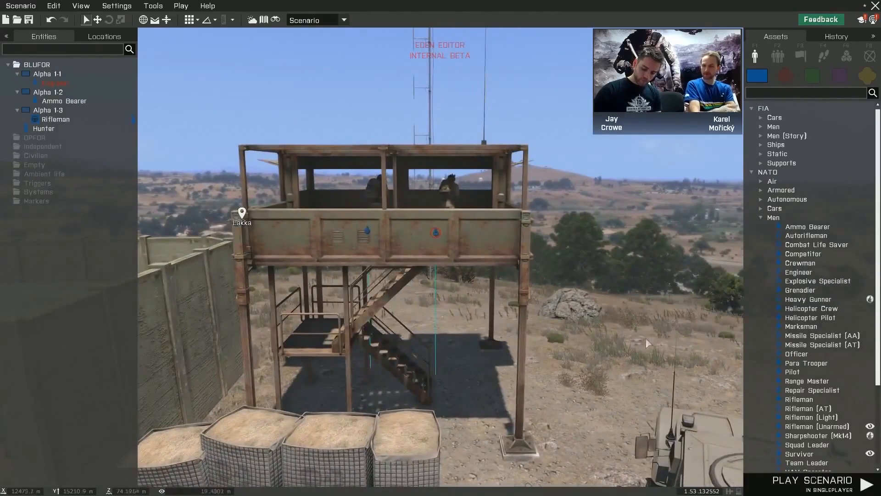
pyautogui.click(800, 290)
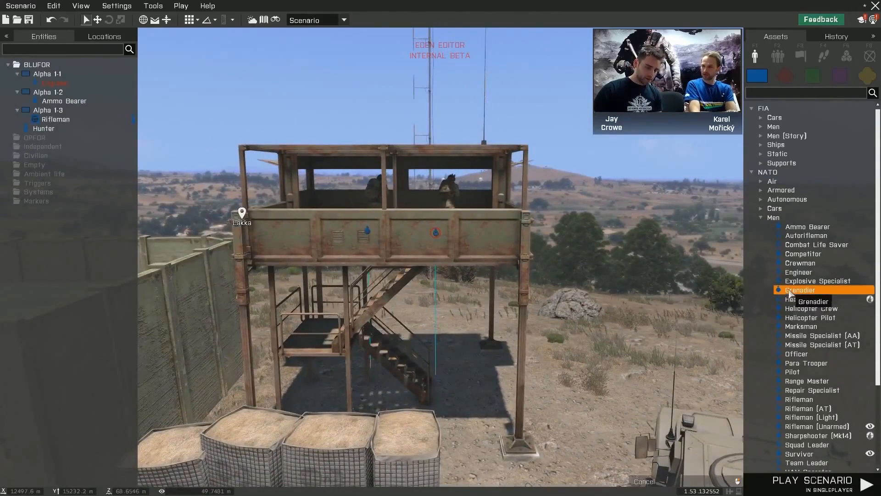
pyautogui.click(318, 337)
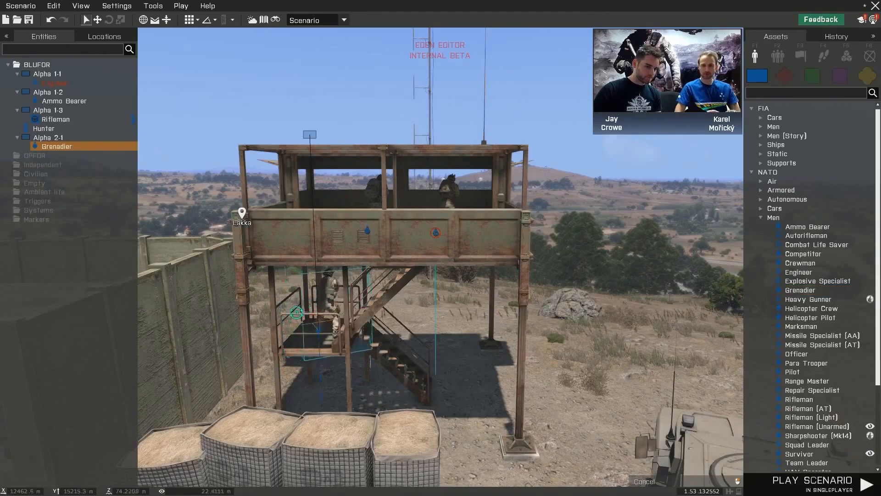
pyautogui.keyDown('shift'); pyautogui.moveTo(296, 313); pyautogui.dragTo(322, 327); pyautogui.keyUp('shift')
pyautogui.click(332, 387)
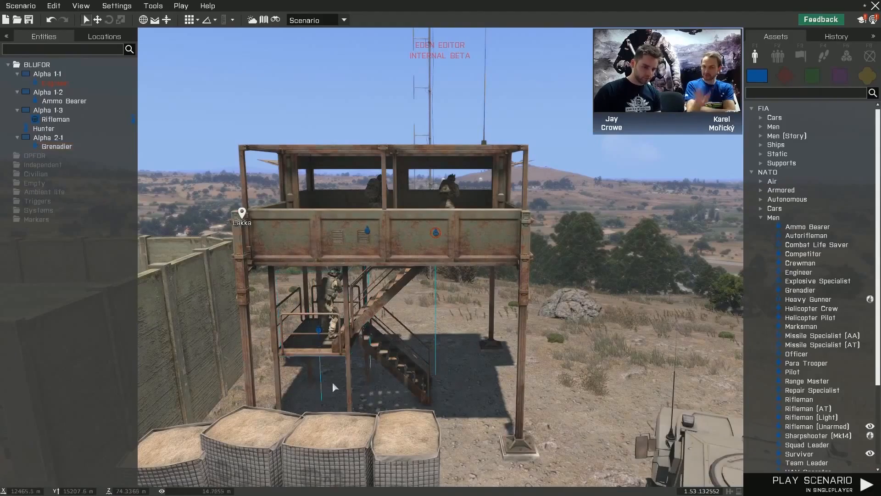
# - Inspect the watchtower, the Grenadier on the stairs and the parked Hunter from several angles and distances
pyautogui.press('s')
pyautogui.moveTo(373, 383); pyautogui.dragTo(390, 376, button='right')
pyautogui.press('z')
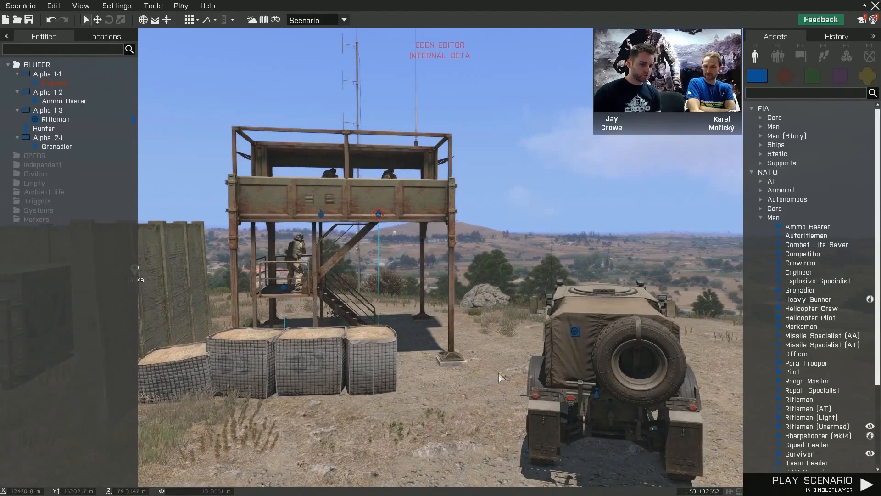
pyautogui.press('d')
pyautogui.moveTo(575, 397); pyautogui.dragTo(520, 400, button='right')
pyautogui.press('s')
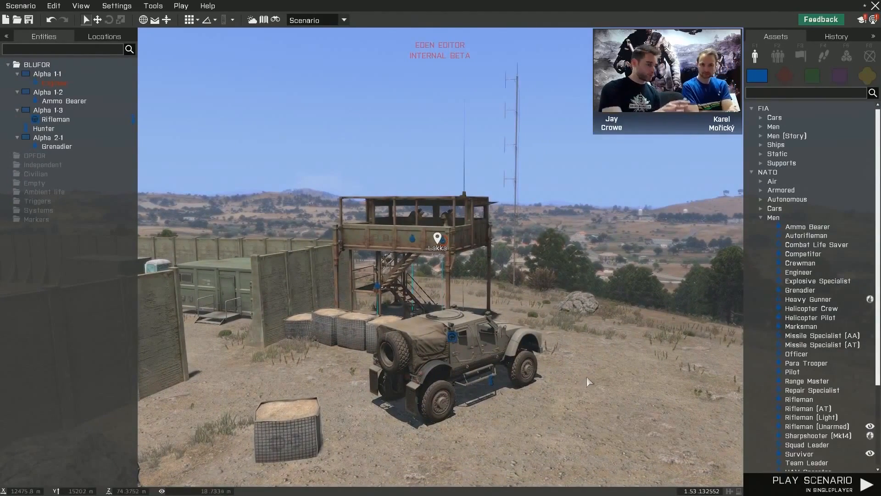
pyautogui.moveTo(605, 368)
pyautogui.mouseDown(button='right')
pyautogui.moveTo(623, 354)
pyautogui.moveTo(621, 363)
pyautogui.mouseUp(button='right')
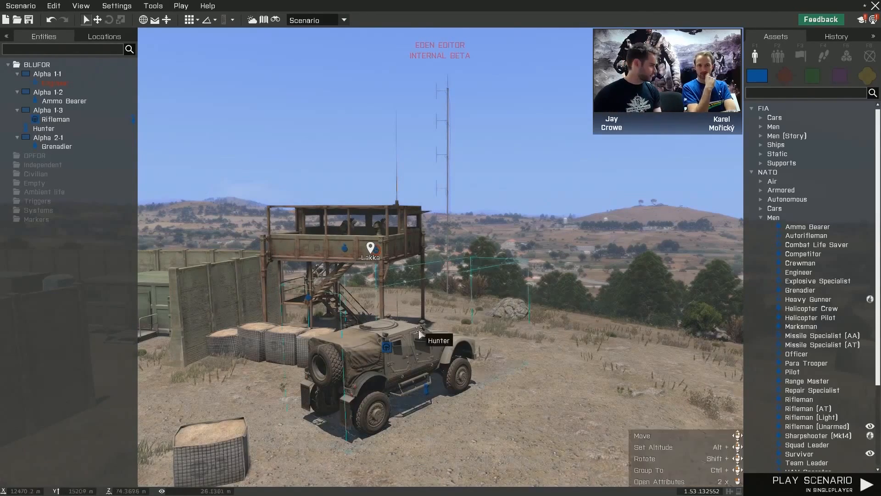
pyautogui.moveTo(494, 357); pyautogui.dragTo(539, 359, button='right')
pyautogui.press('a')
pyautogui.press('z')
pyautogui.press('a')
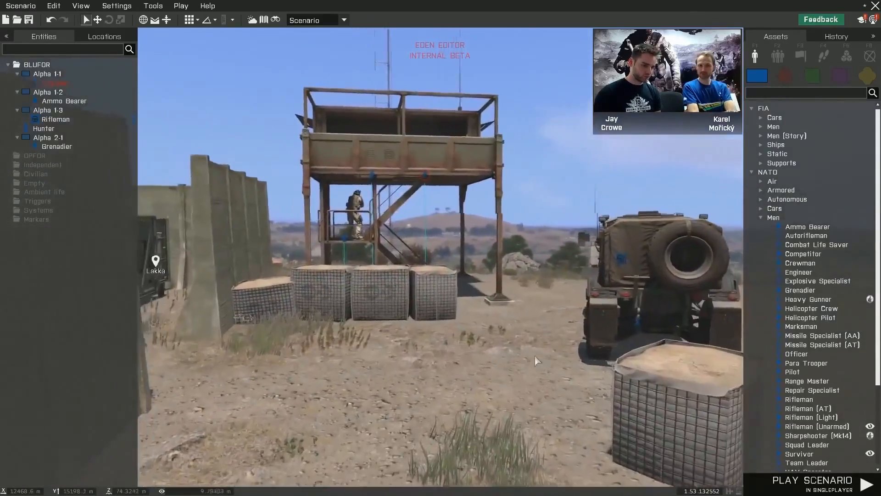
# - Create a new scenario on the Altis terrain
pyautogui.click(23, 6)
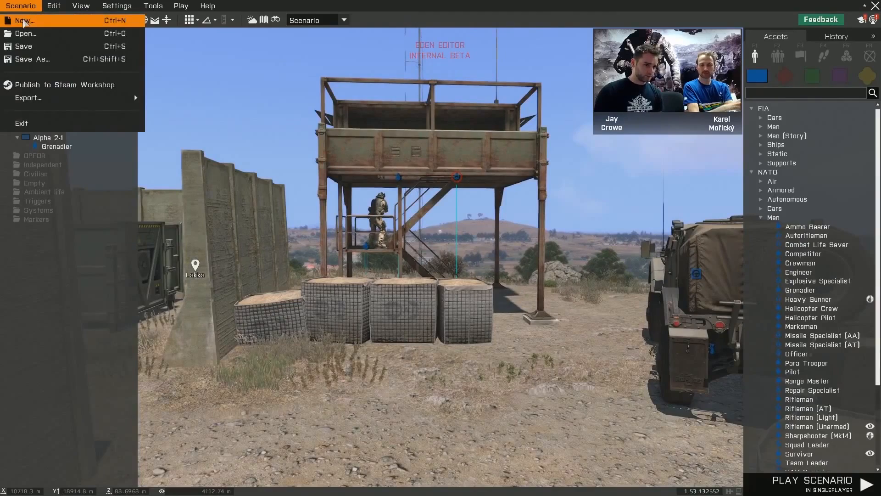
pyautogui.click(24, 20)
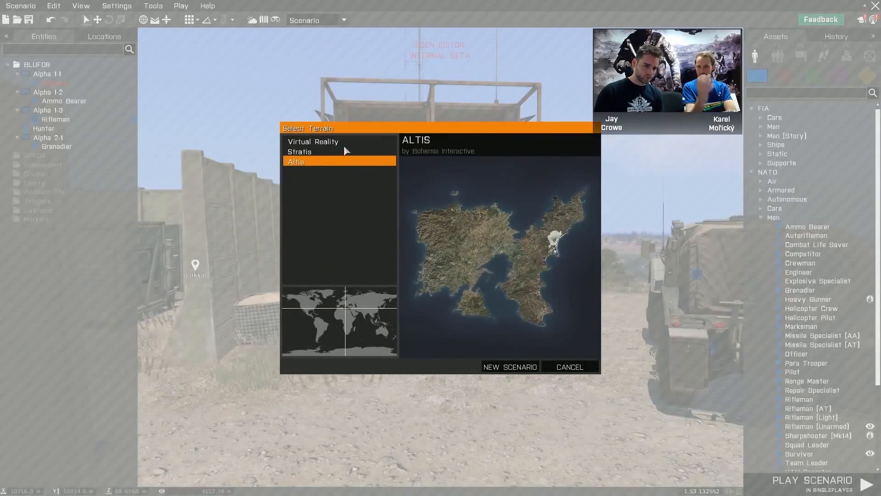
pyautogui.click(510, 367)
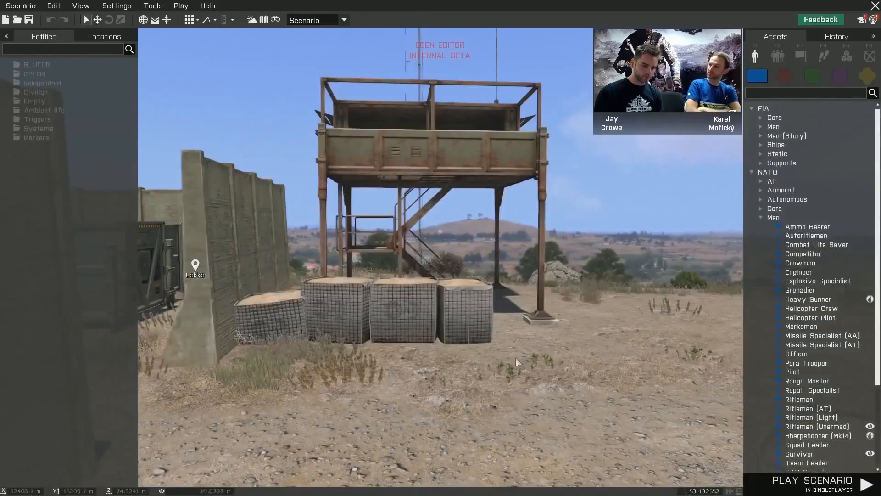
# - Look over the military outpost near Lakka and browse the list of Altis locations
pyautogui.press('s')
pyautogui.moveTo(516, 358); pyautogui.dragTo(480, 357, button='right')
pyautogui.moveTo(400, 308); pyautogui.dragTo(331, 296, button='right')
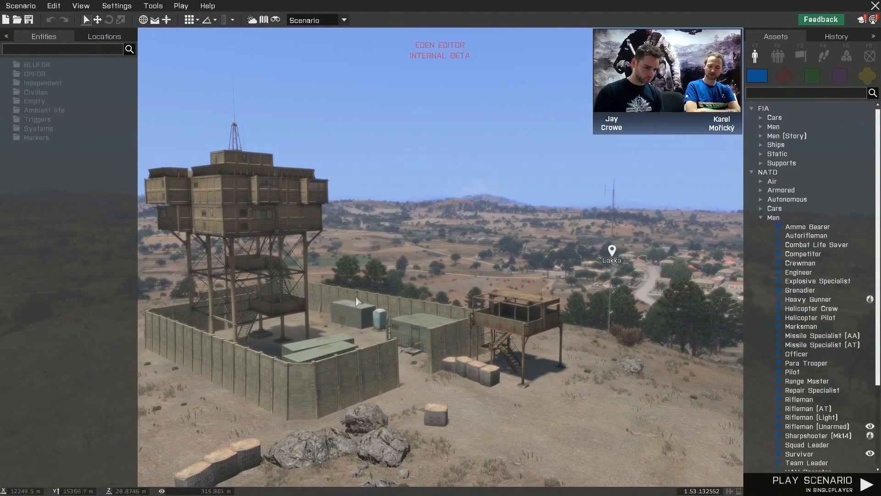
pyautogui.moveTo(443, 327)
pyautogui.mouseDown(button='right')
pyautogui.moveTo(464, 321)
pyautogui.moveTo(465, 331)
pyautogui.moveTo(479, 331)
pyautogui.moveTo(426, 308)
pyautogui.mouseUp(button='right')
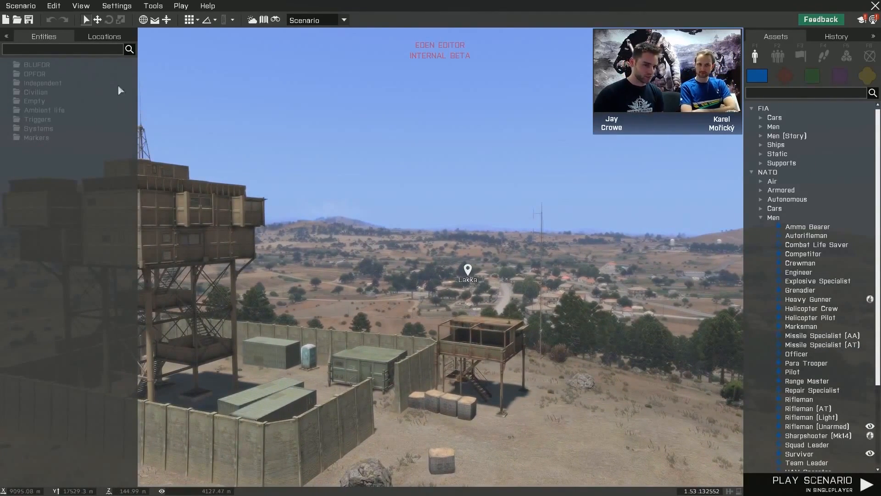
pyautogui.click(86, 40)
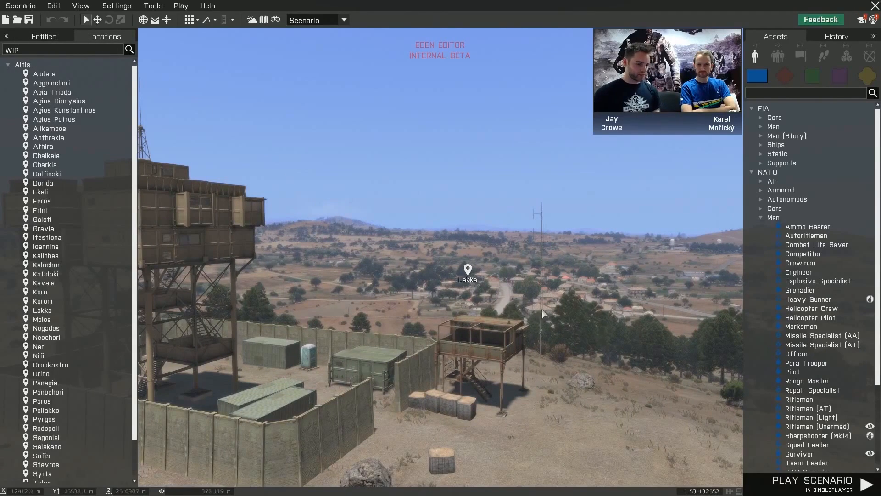
pyautogui.moveTo(546, 312); pyautogui.dragTo(566, 311, button='right')
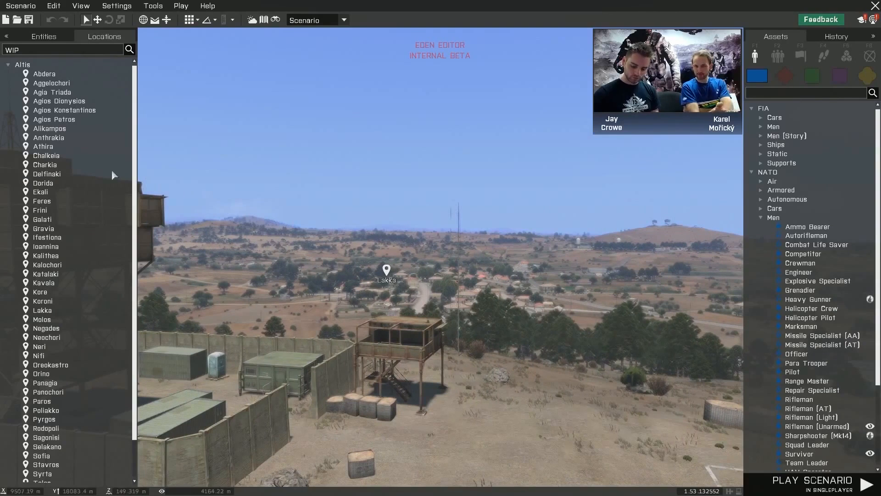
pyautogui.click(63, 36)
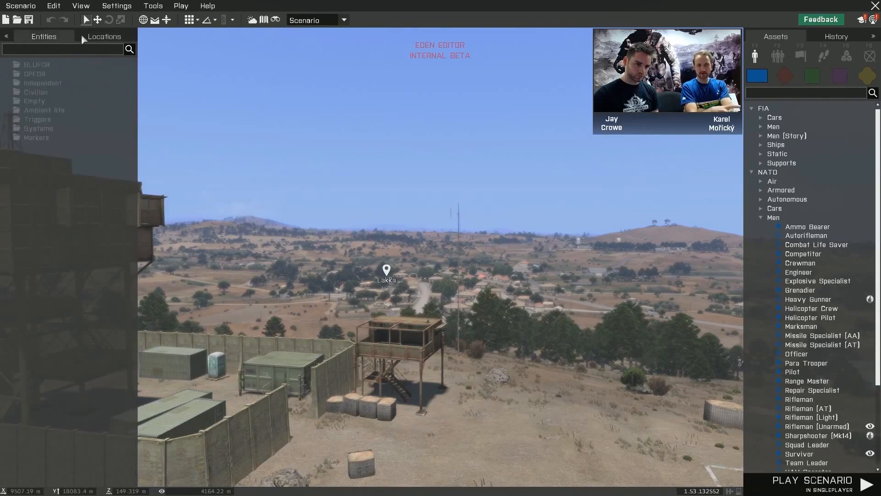
pyautogui.click(83, 35)
pyautogui.scroll(-2, 119, 105)
pyautogui.scroll(2, 106, 142)
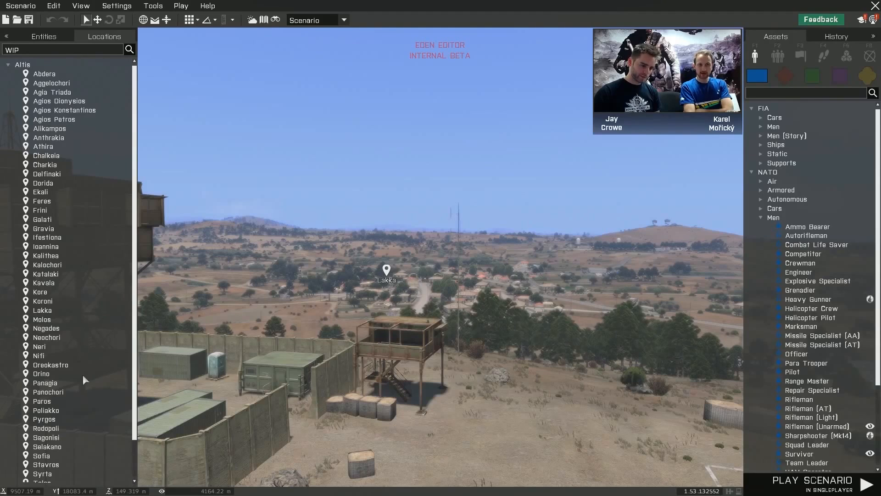
pyautogui.scroll(-2, 84, 390)
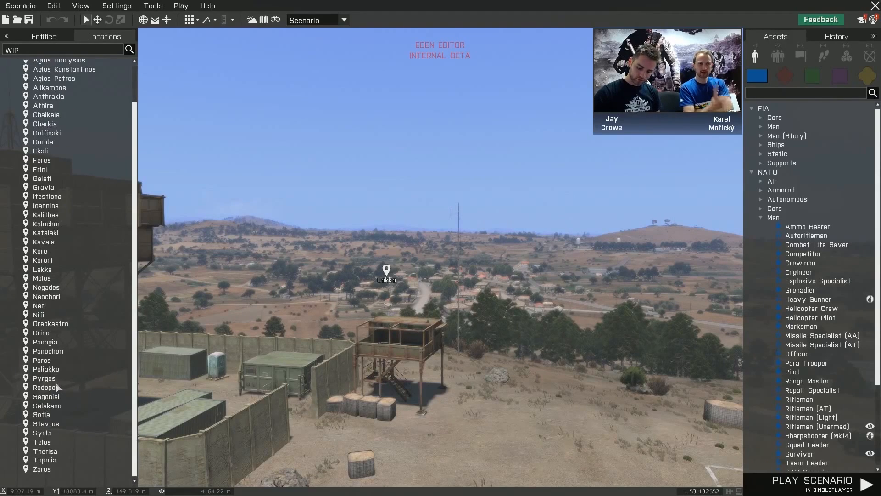
# - Jump to Chalkeia from the list of Altis locations and look over the town from several angles
pyautogui.scroll(2, 73, 377)
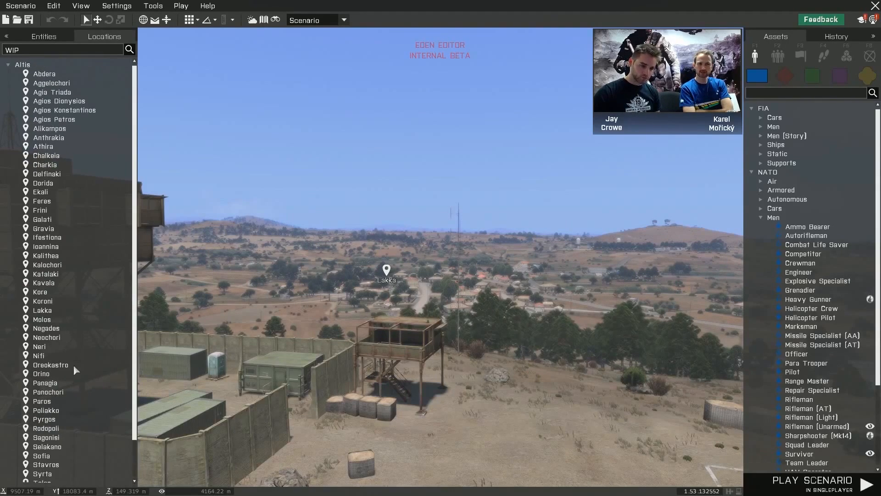
pyautogui.doubleClick(58, 156)
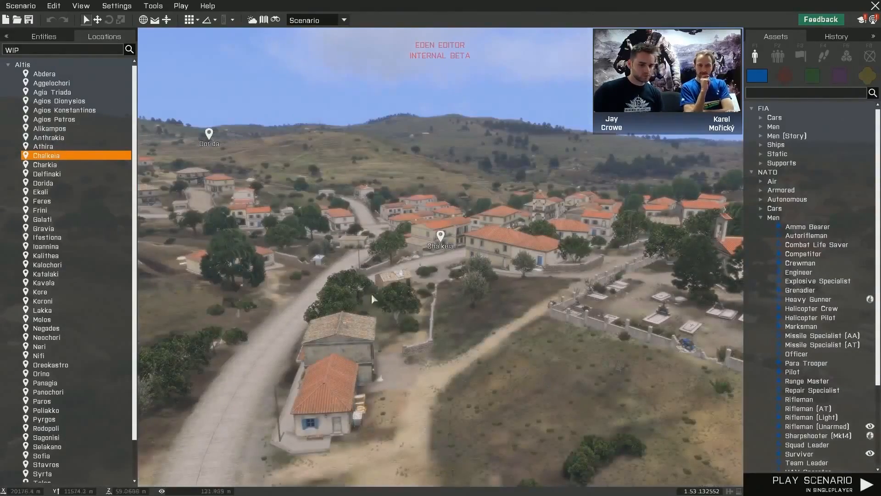
pyautogui.moveTo(374, 339)
pyautogui.mouseDown(button='right')
pyautogui.moveTo(422, 328)
pyautogui.moveTo(224, 322)
pyautogui.mouseUp(button='right')
pyautogui.moveTo(464, 316)
pyautogui.mouseDown(button='right')
pyautogui.moveTo(182, 319)
pyautogui.moveTo(45, 311)
pyautogui.mouseUp(button='right')
pyautogui.moveTo(619, 311)
pyautogui.mouseDown(button='right')
pyautogui.moveTo(497, 310)
pyautogui.moveTo(602, 310)
pyautogui.moveTo(517, 306)
pyautogui.moveTo(541, 314)
pyautogui.mouseUp(button='right')
pyautogui.press('q')
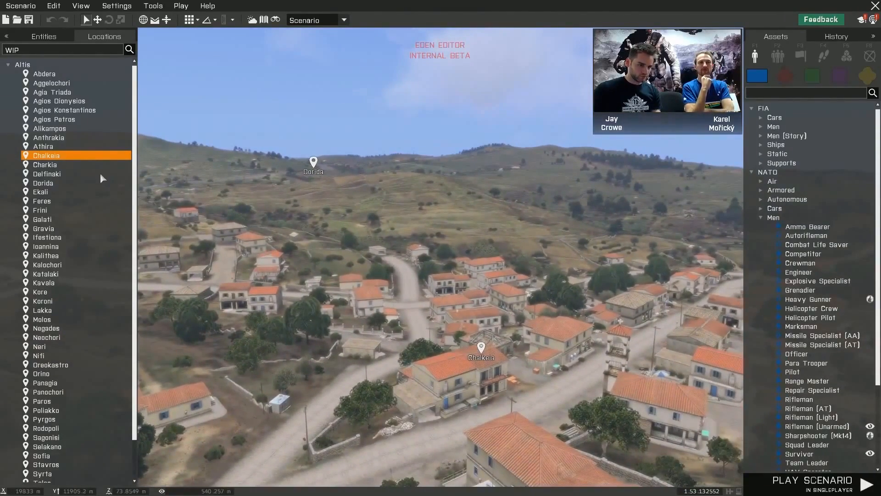
pyautogui.scroll(-2, 93, 159)
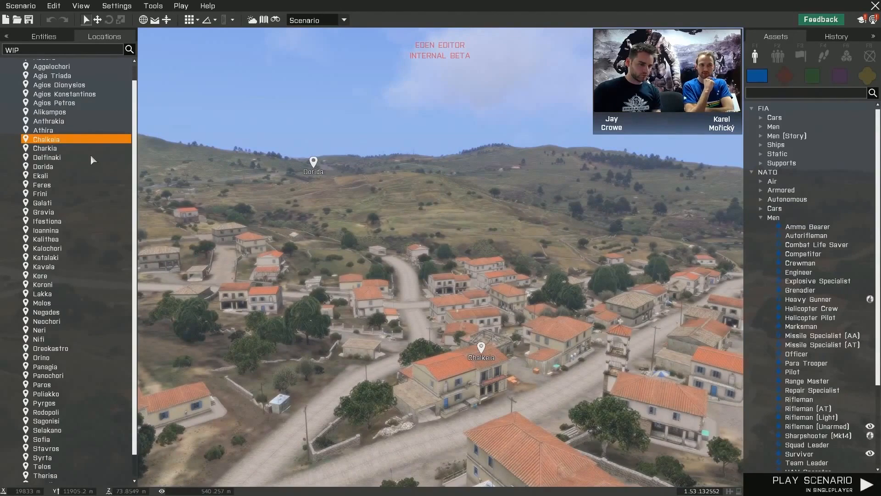
pyautogui.scroll(2, 93, 159)
# - Centre the view on a series of random positions across the Altis terrain
pyautogui.click(76, 6)
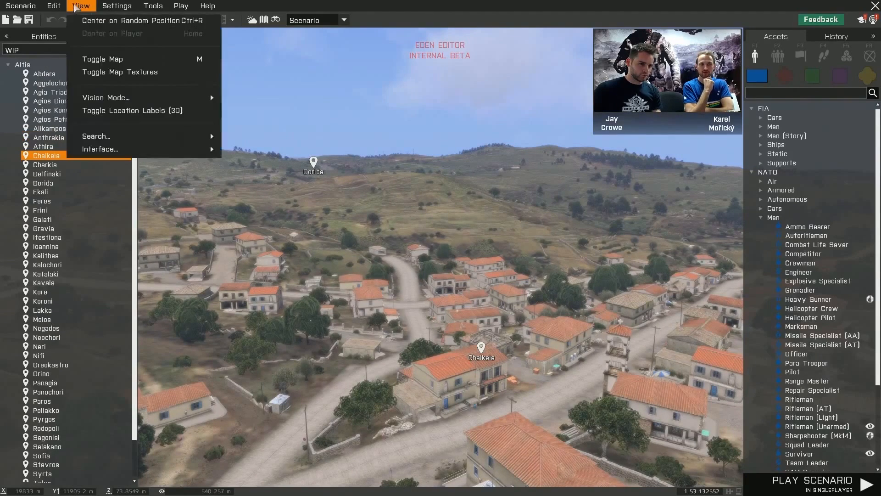
pyautogui.moveTo(107, 99)
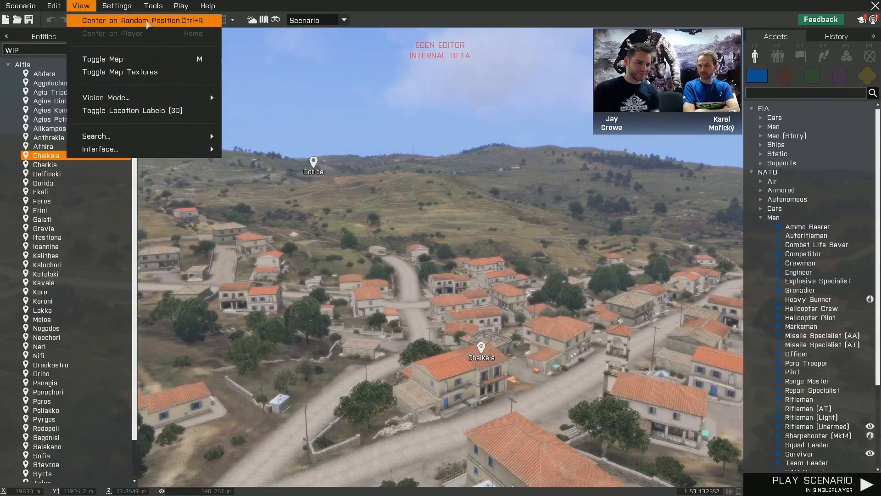
pyautogui.click(160, 21)
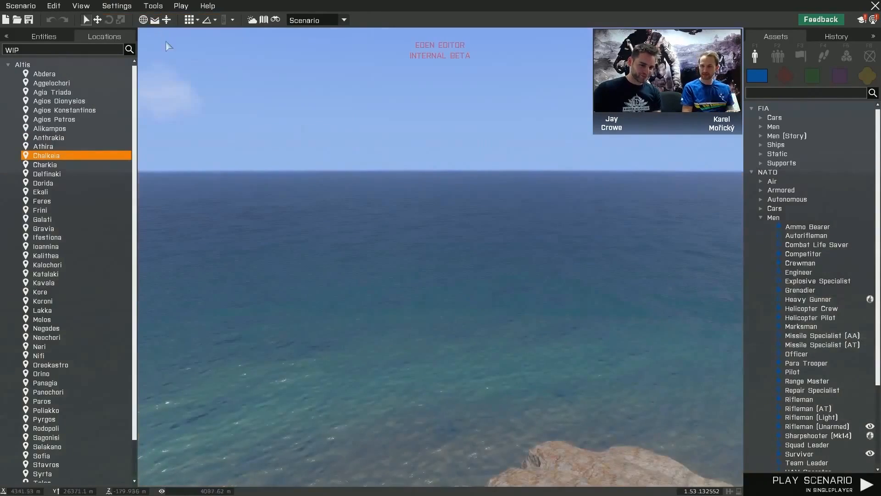
pyautogui.hotkey('alt', 'r')
pyautogui.hotkey('alt', 'r')
pyautogui.hotkey('alt', 'r')
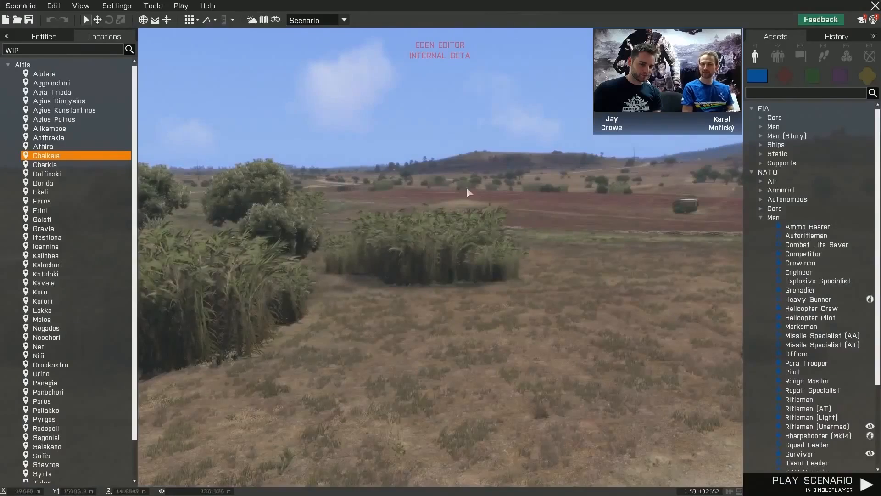
pyautogui.hotkey('alt', 'r')
pyautogui.hotkey('alt', 'r')
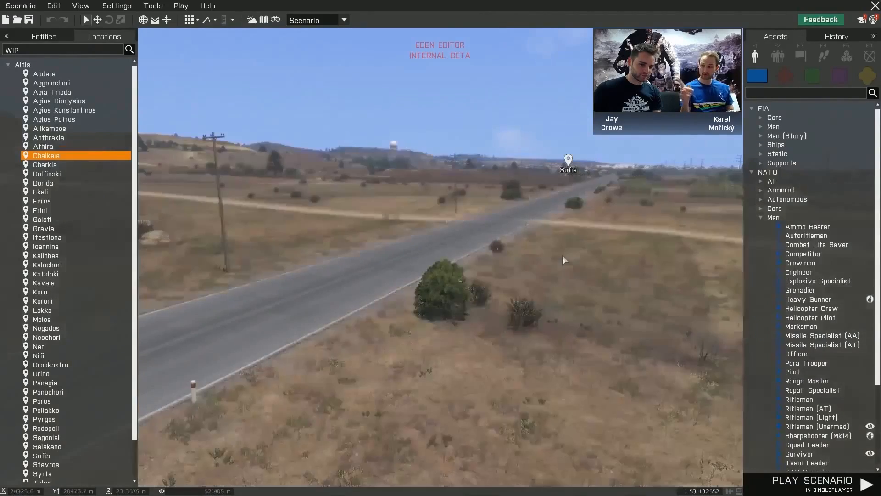
pyautogui.hotkey('alt', 'r')
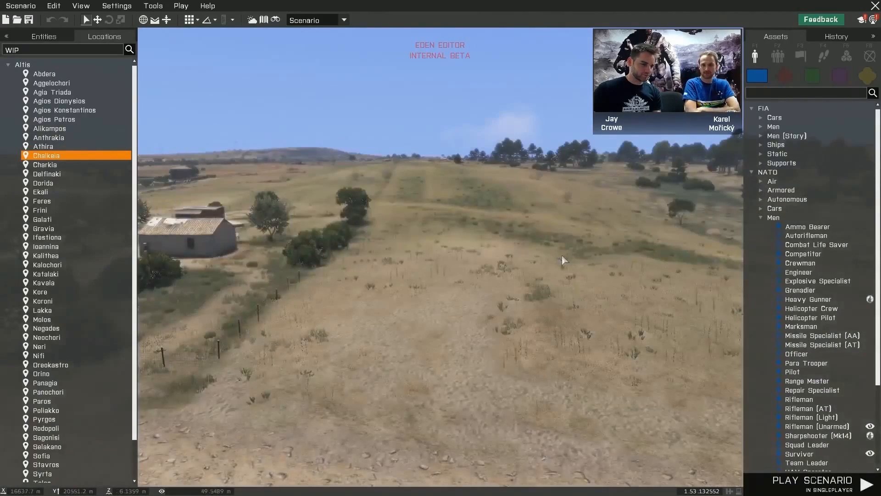
pyautogui.hotkey('alt', 'r')
pyautogui.hotkey('alt', 'r')
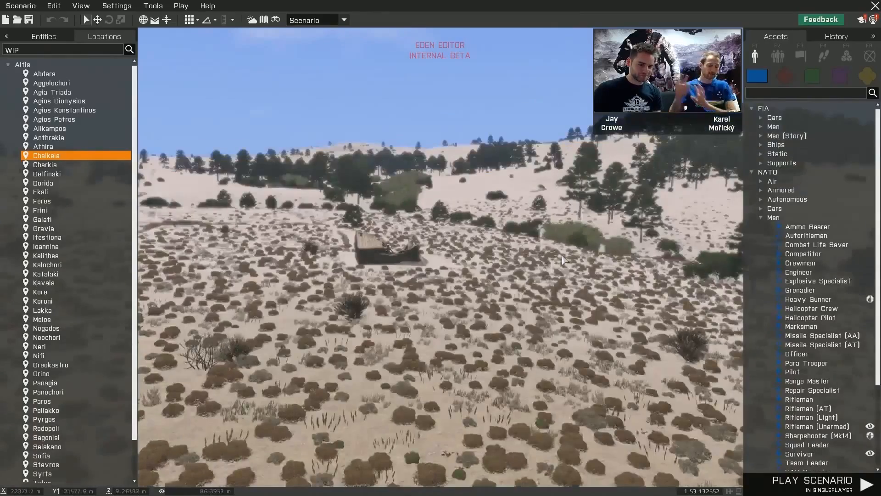
pyautogui.hotkey('alt', 'r')
pyautogui.hotkey('alt', 'r')
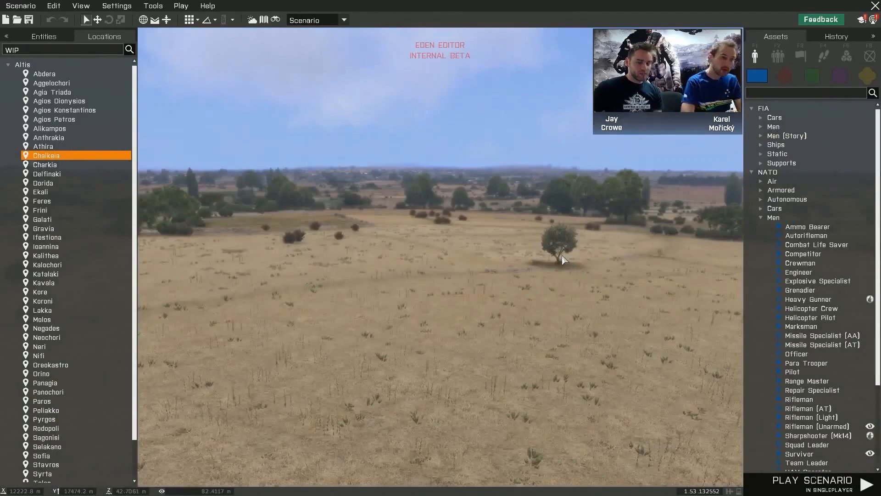
pyautogui.hotkey('alt', 'r')
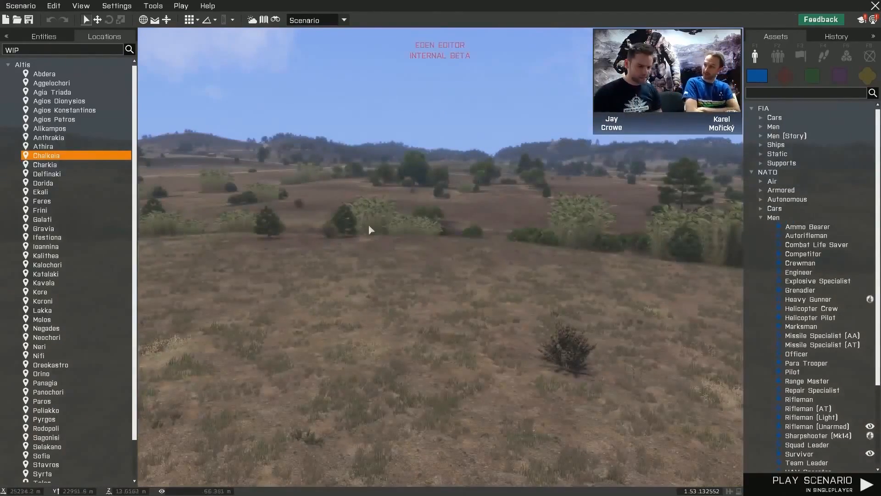
# - Return the view to Chalkeia, show the list of placed entities and move in to the cemetery beside the church
pyautogui.doubleClick(75, 158)
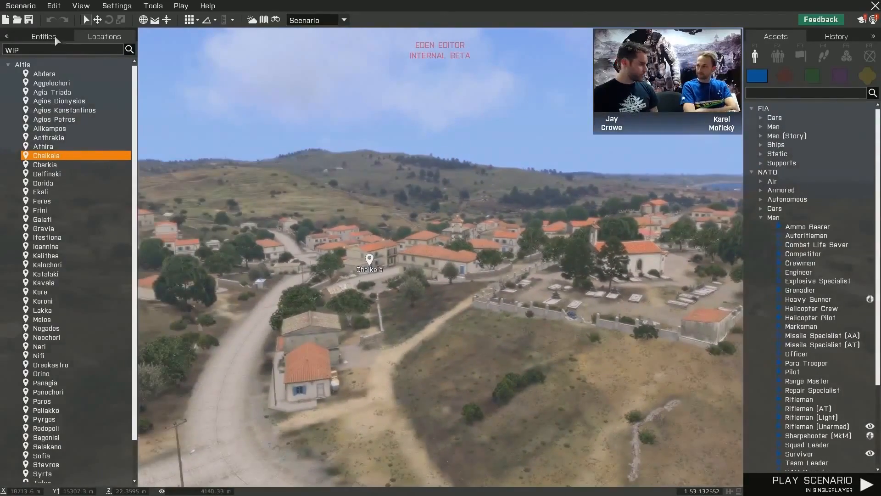
pyautogui.click(49, 37)
pyautogui.moveTo(459, 243)
pyautogui.mouseDown(button='right')
pyautogui.moveTo(462, 259)
pyautogui.moveTo(412, 252)
pyautogui.moveTo(470, 252)
pyautogui.moveTo(460, 250)
pyautogui.mouseUp(button='right')
pyautogui.press('w')
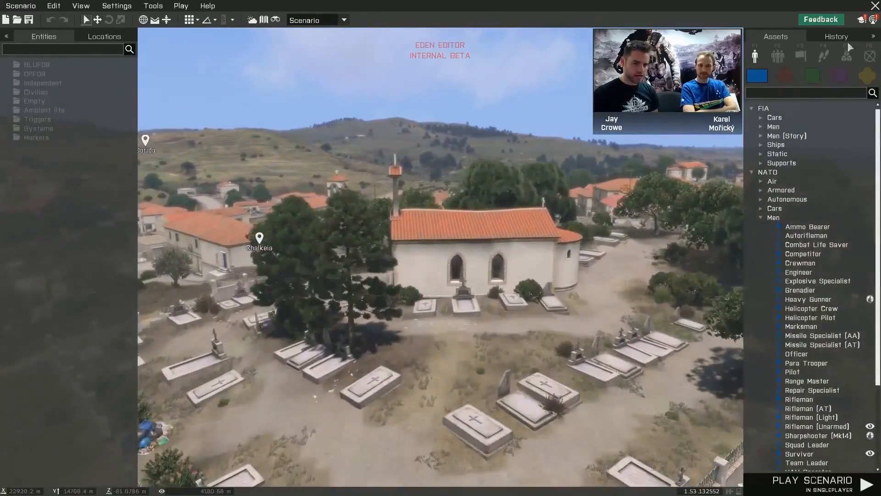
# - Search the assets for "miller" and place the FIA story character Miller among the graves in front of the church
pyautogui.click(779, 91)
pyautogui.write('miller')
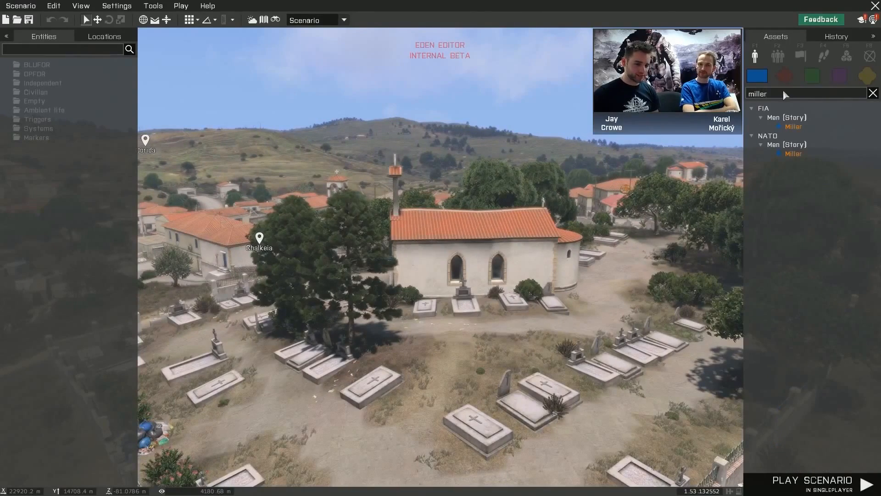
pyautogui.click(802, 127)
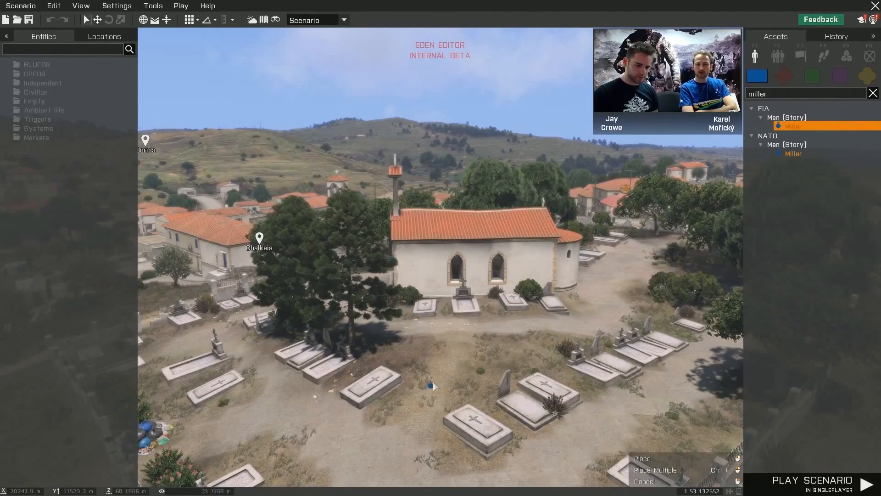
pyautogui.click(450, 363)
pyautogui.scroll(5, 475, 355)
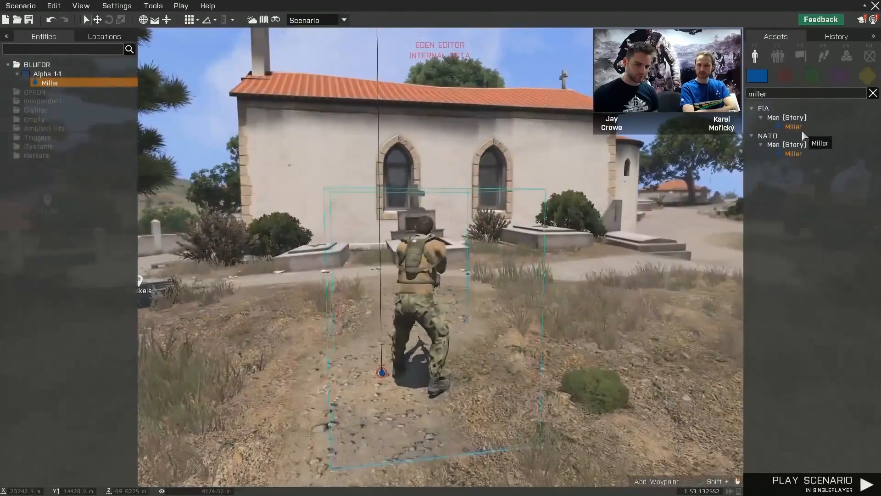
# - Place two more FIA Miller units in a row beside the first one and end the placement
pyautogui.click(801, 126)
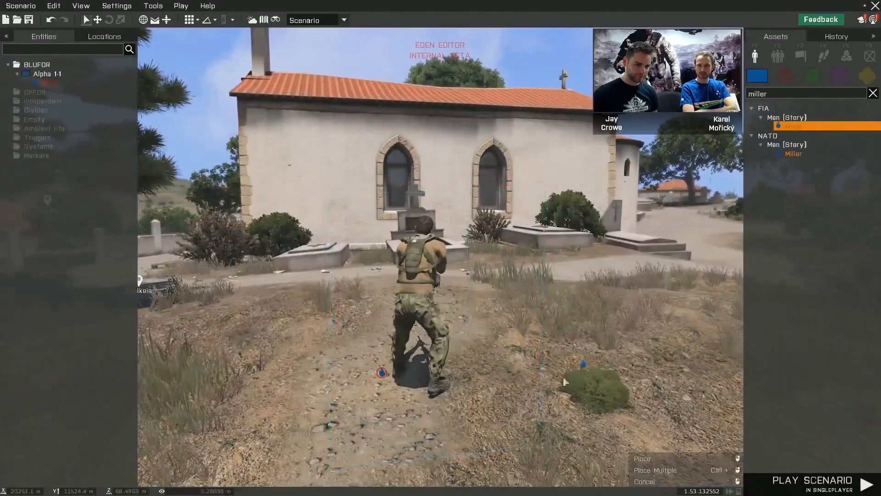
pyautogui.click(542, 370)
pyautogui.click(678, 365)
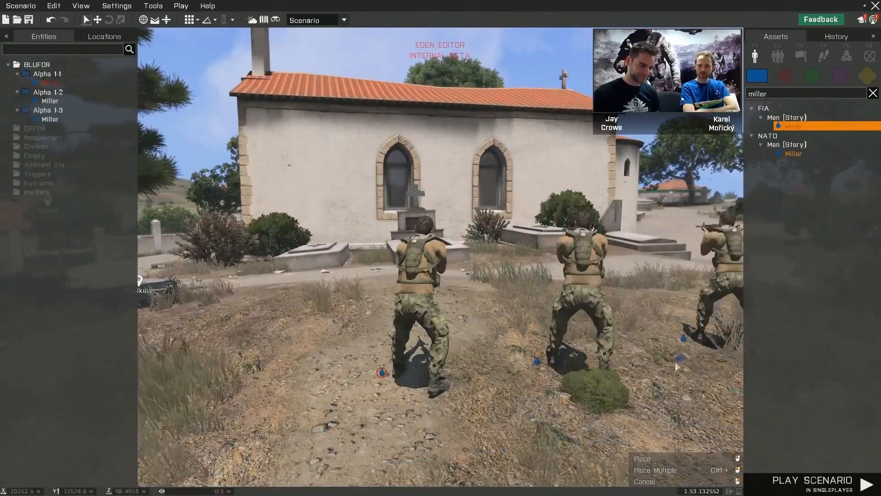
pyautogui.press('s')
pyautogui.press('d')
pyautogui.moveTo(678, 366); pyautogui.dragTo(591, 361, button='right')
pyautogui.press('d')
pyautogui.rightClick(603, 358)
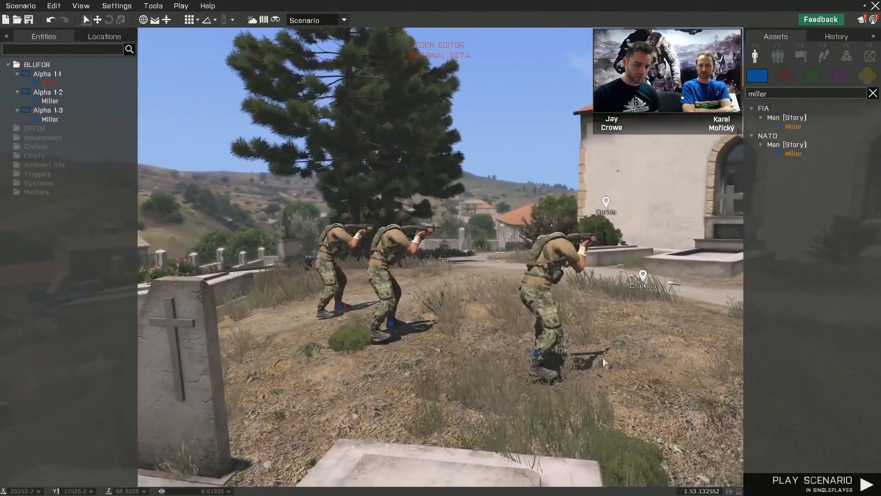
# - View the three Miller units from farther back, select the two added ones together and clear the selection
pyautogui.press('s')
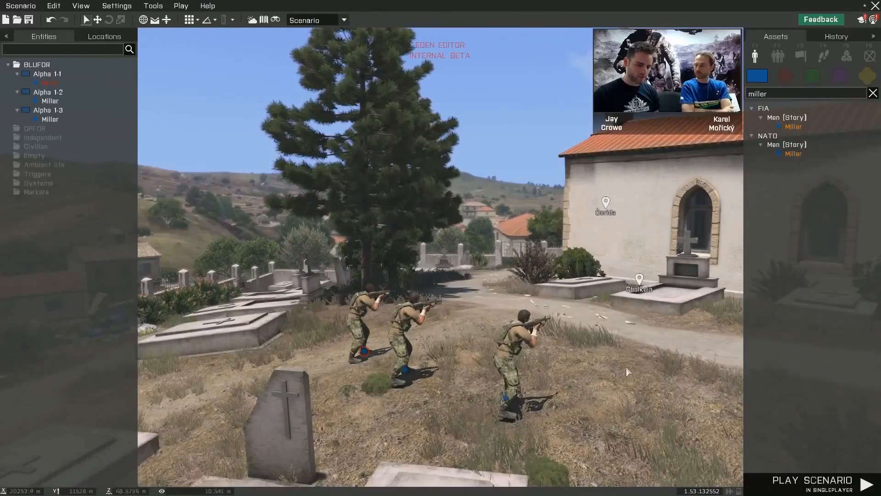
pyautogui.press('s')
pyautogui.moveTo(618, 332); pyautogui.dragTo(631, 374, button='right')
pyautogui.press('a')
pyautogui.press('q')
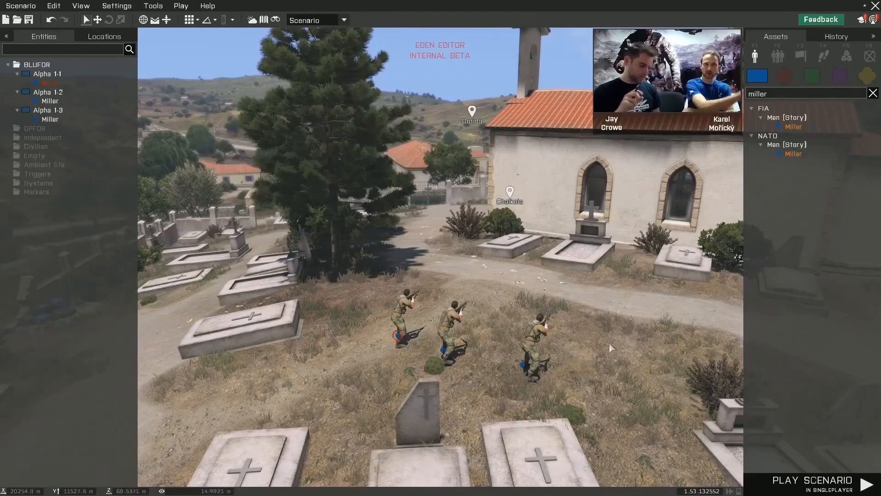
pyautogui.moveTo(437, 401); pyautogui.dragTo(433, 401)
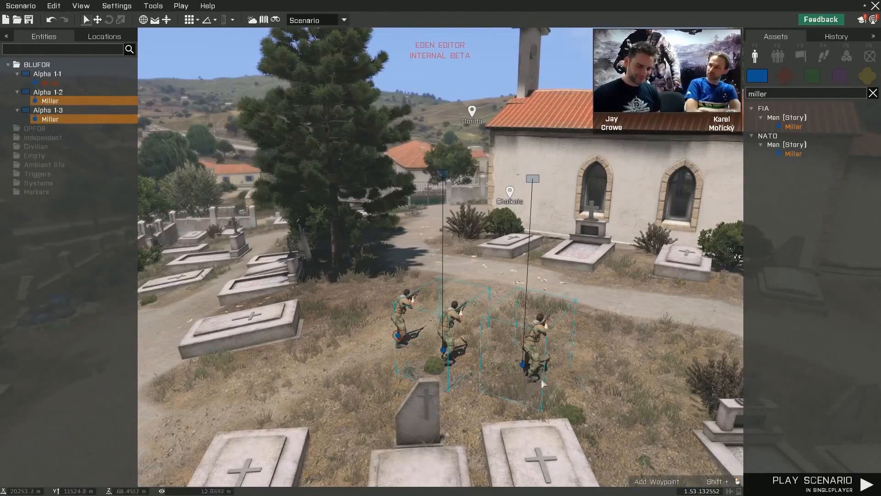
pyautogui.click(596, 332)
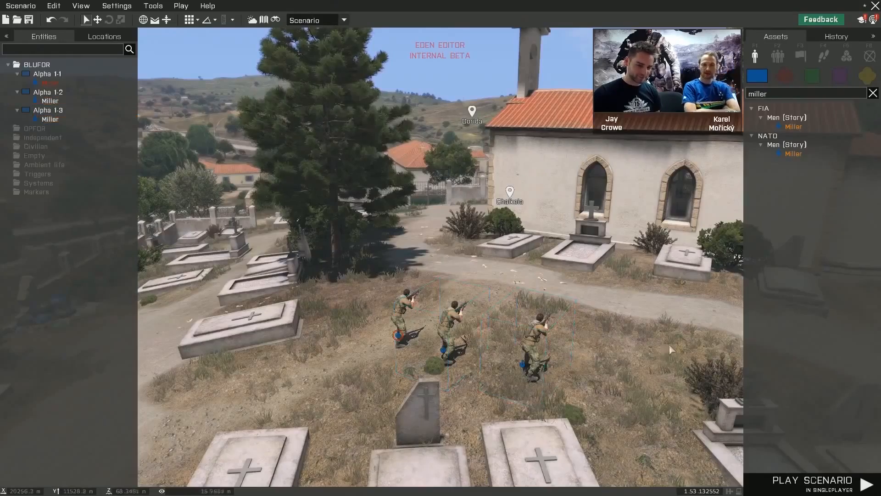
# - Set Multiplayer Control to Playable for the Alpha 1-2 and Alpha 1-3 Miller units together and deselect them
pyautogui.moveTo(669, 346); pyautogui.dragTo(645, 345, button='right')
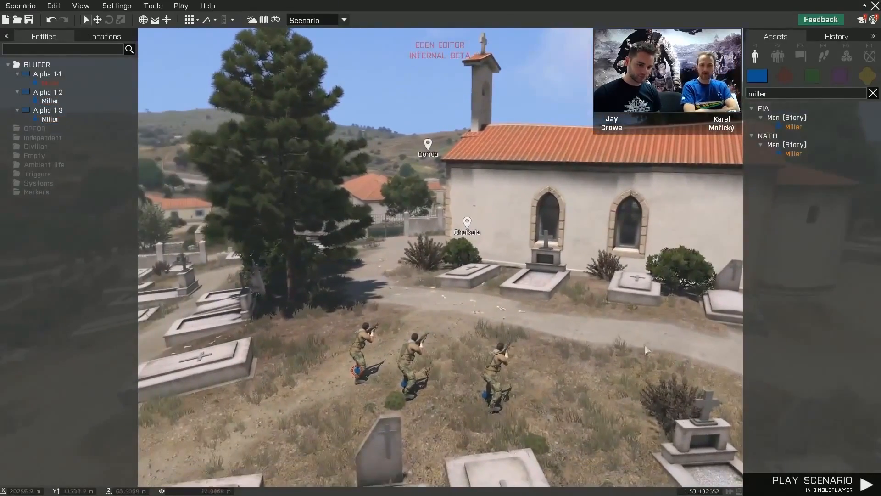
pyautogui.moveTo(394, 431); pyautogui.dragTo(392, 432)
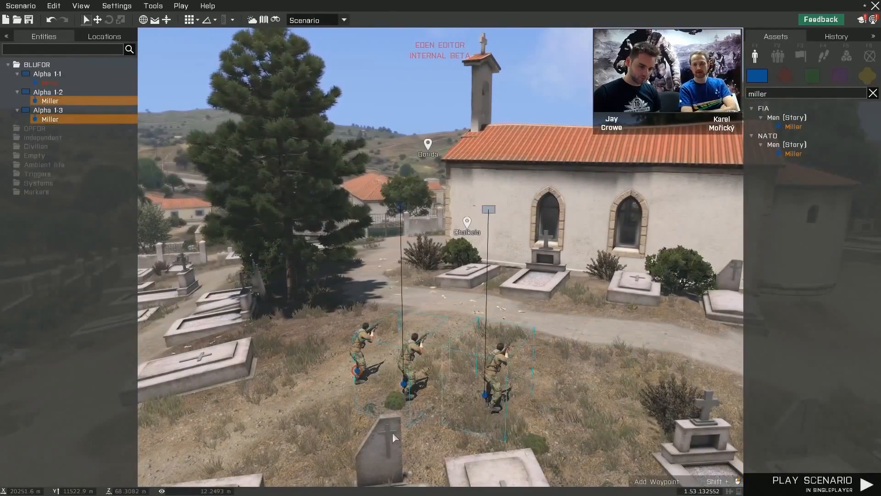
pyautogui.rightClick(406, 395)
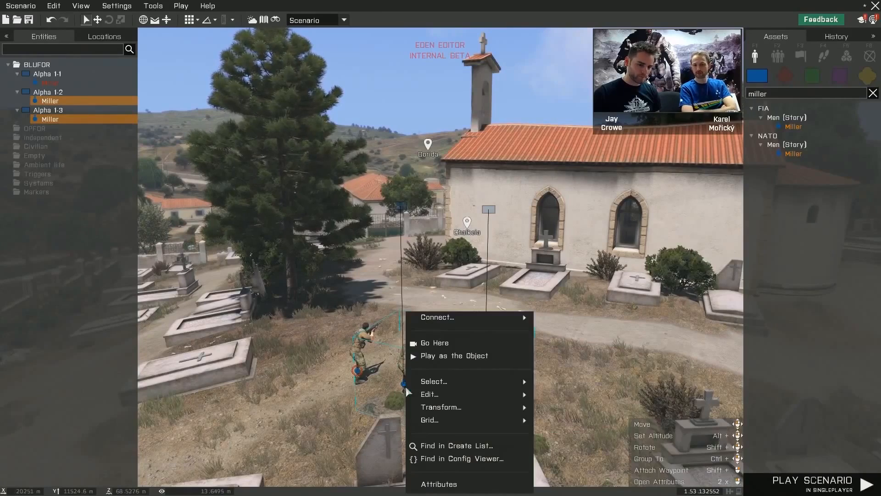
pyautogui.click(440, 482)
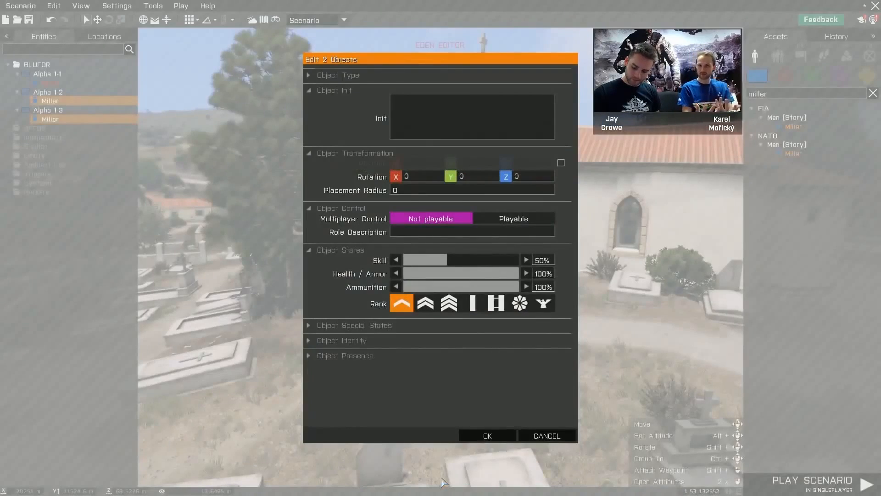
pyautogui.click(518, 219)
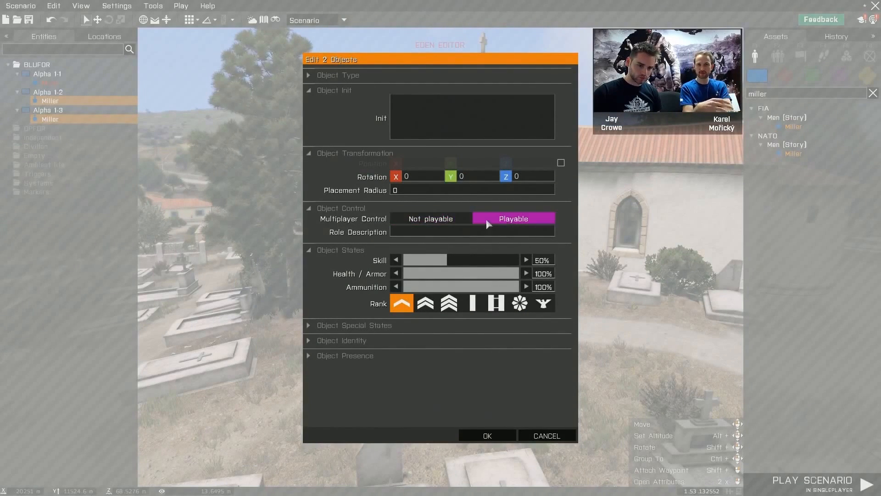
pyautogui.click(446, 221)
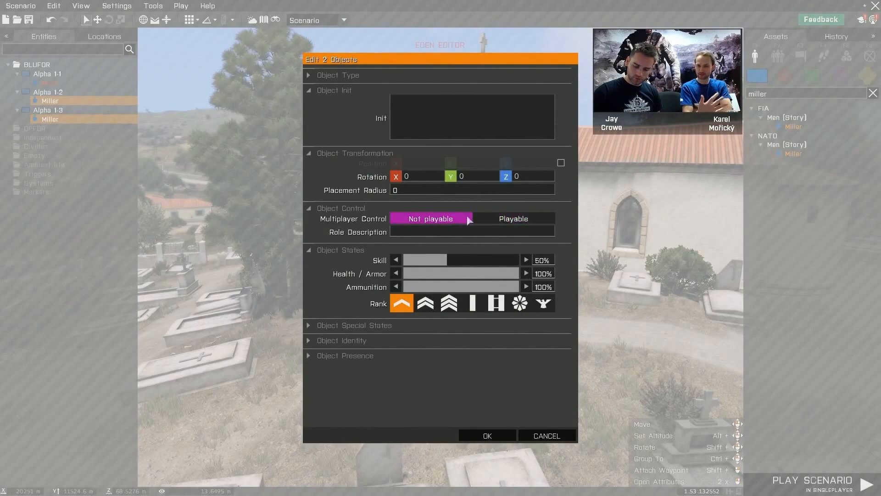
pyautogui.click(513, 220)
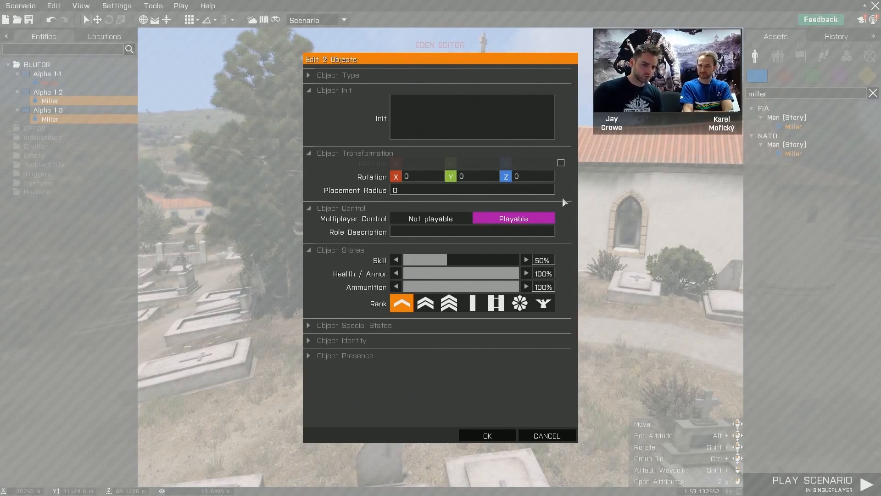
pyautogui.click(471, 436)
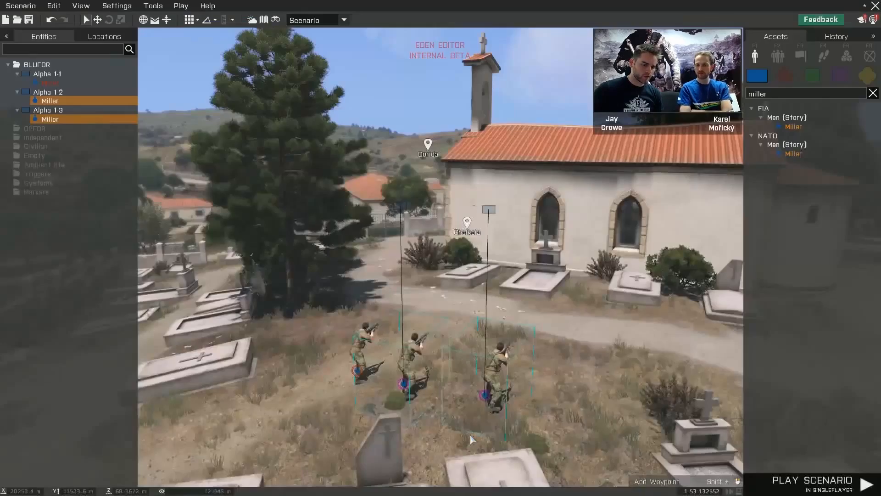
pyautogui.click(474, 415)
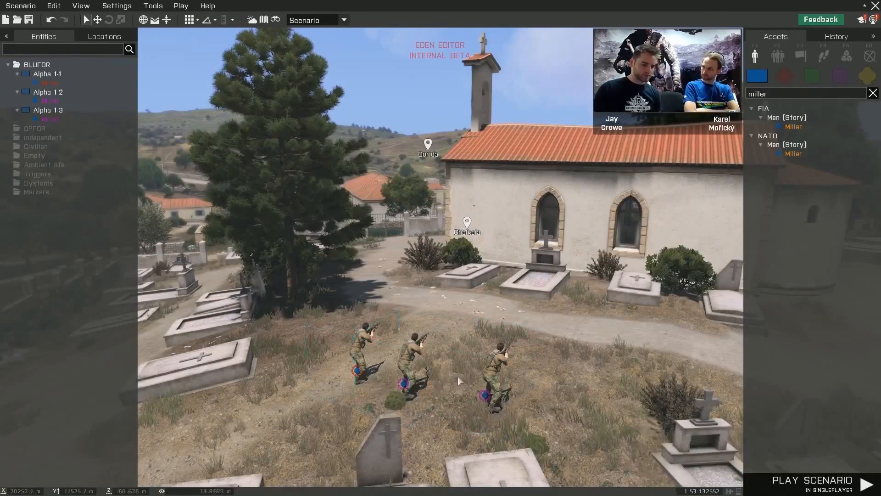
pyautogui.moveTo(458, 377); pyautogui.dragTo(469, 376, button='right')
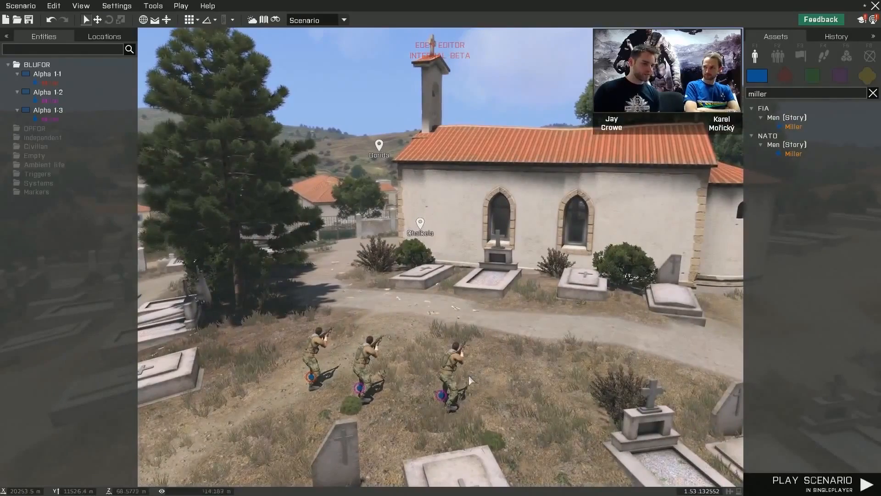
# - View the three Miller units up close from the front, inspect the attributes of the nearest Alpha 1-3 Miller and cancel without changes
pyautogui.press('z')
pyautogui.press('w')
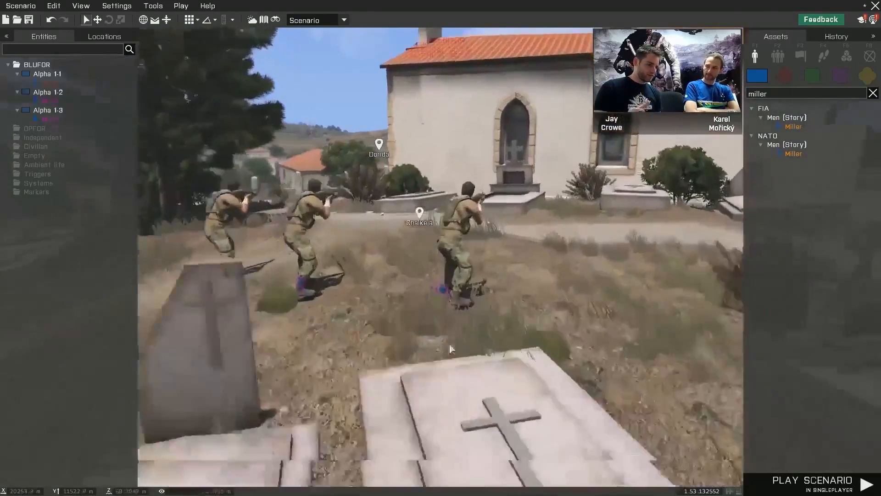
pyautogui.press('d')
pyautogui.moveTo(450, 345); pyautogui.dragTo(263, 338, button='right')
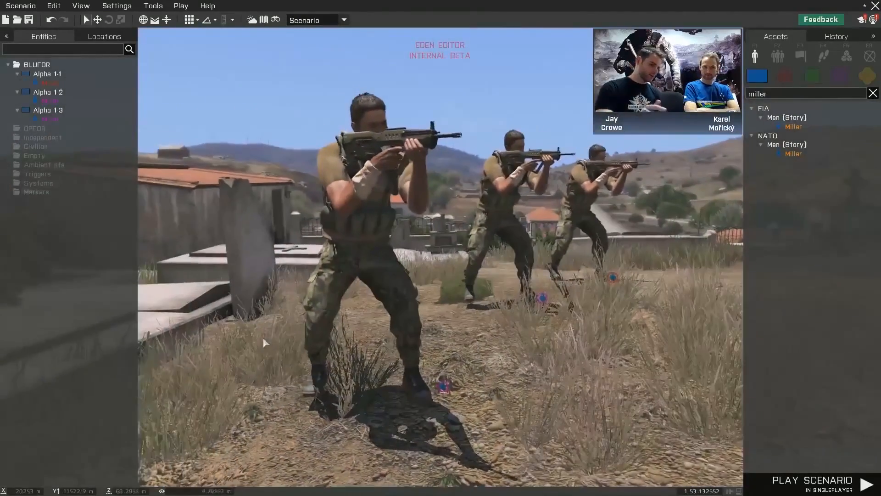
pyautogui.press('s')
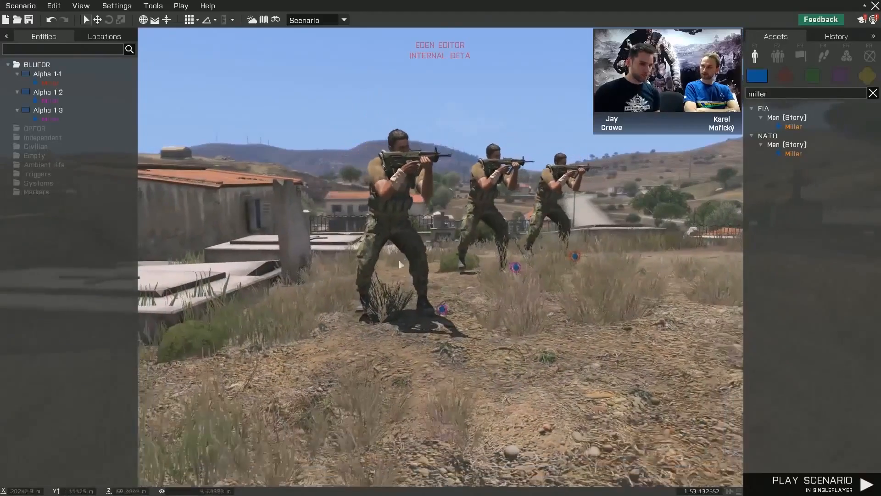
pyautogui.rightClick(402, 229)
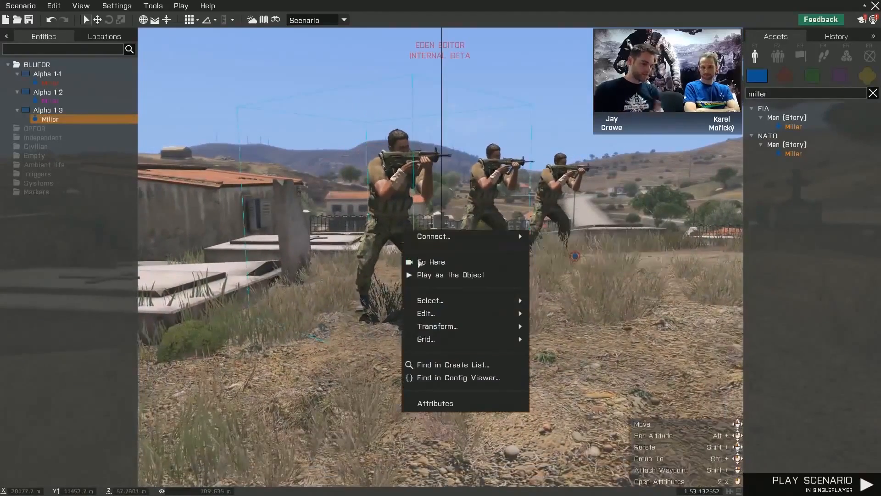
pyautogui.click(431, 404)
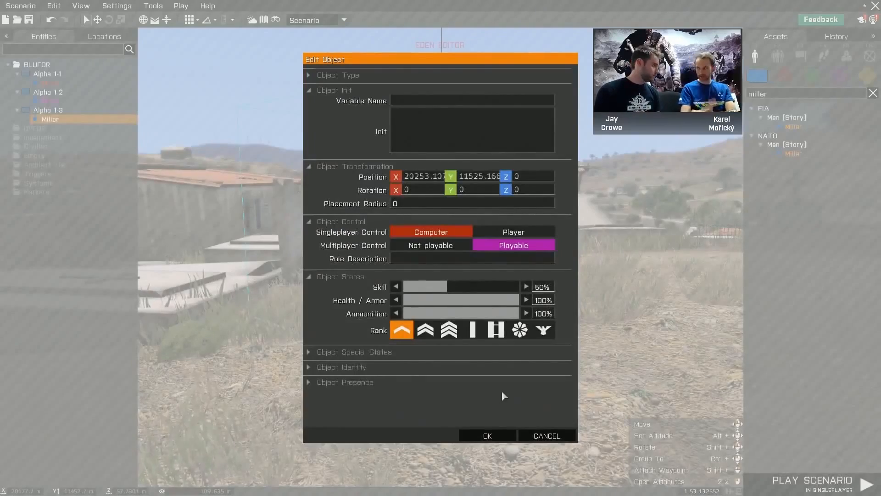
pyautogui.click(547, 437)
pyautogui.doubleClick(440, 314)
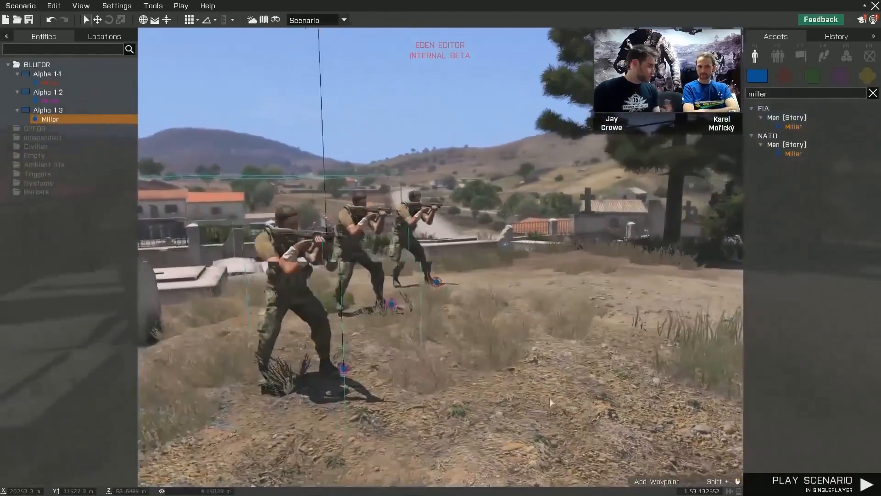
# - Open the attributes of the Alpha 1-1 Miller and expand Object Special States, Object Identity and Object Presence
pyautogui.press('d')
pyautogui.moveTo(550, 397); pyautogui.dragTo(528, 393, button='right')
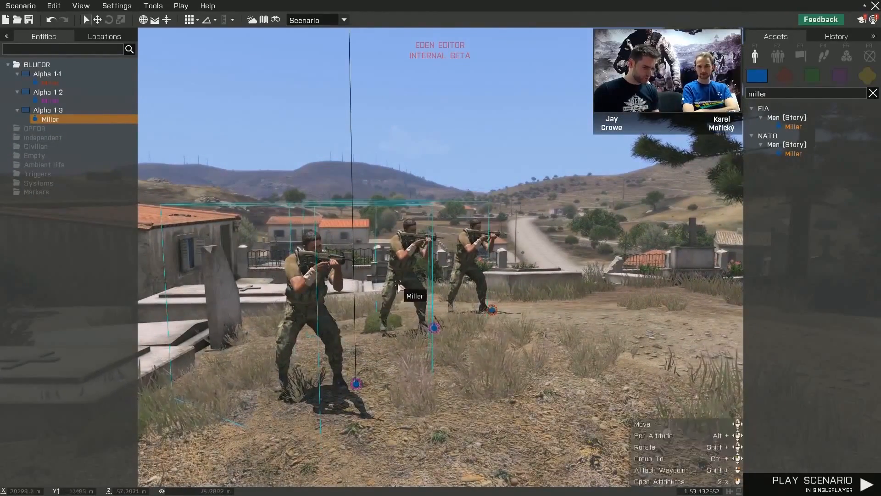
pyautogui.click(470, 265)
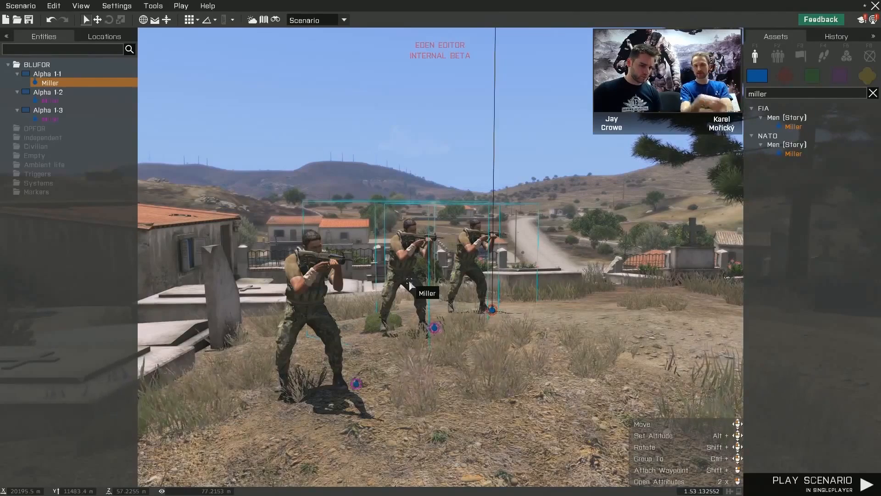
pyautogui.doubleClick(467, 257)
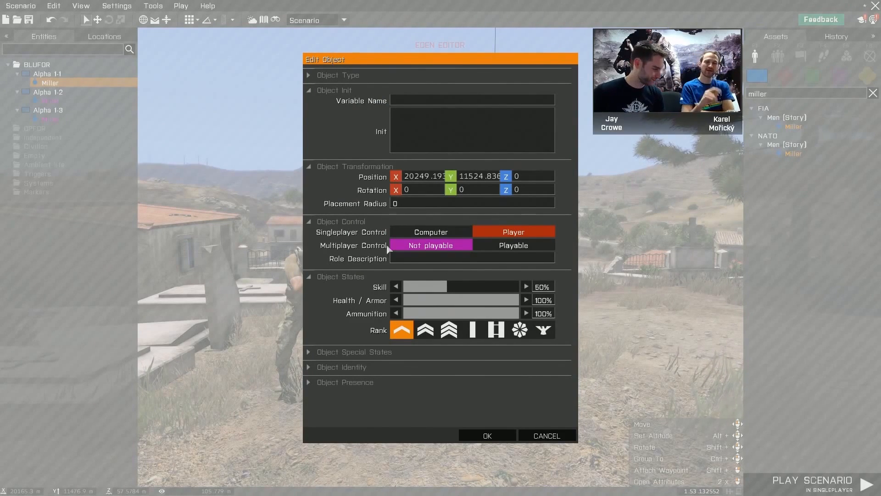
pyautogui.click(348, 352)
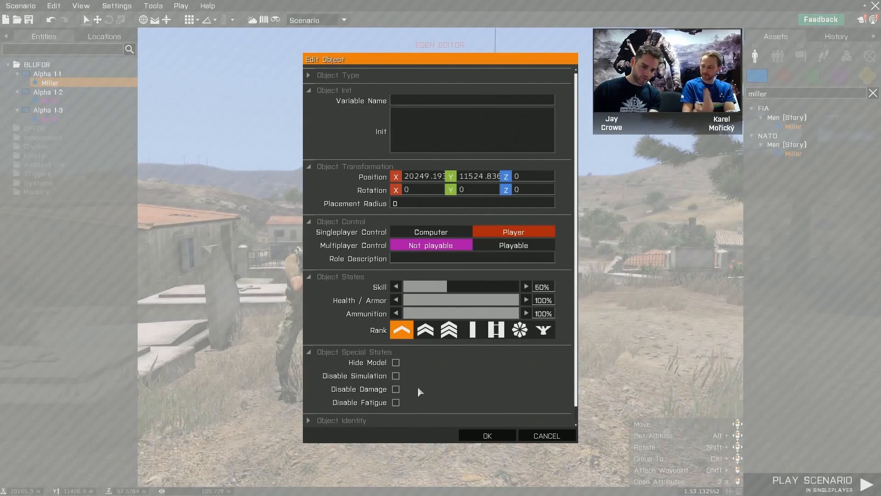
pyautogui.scroll(-1, 518, 259)
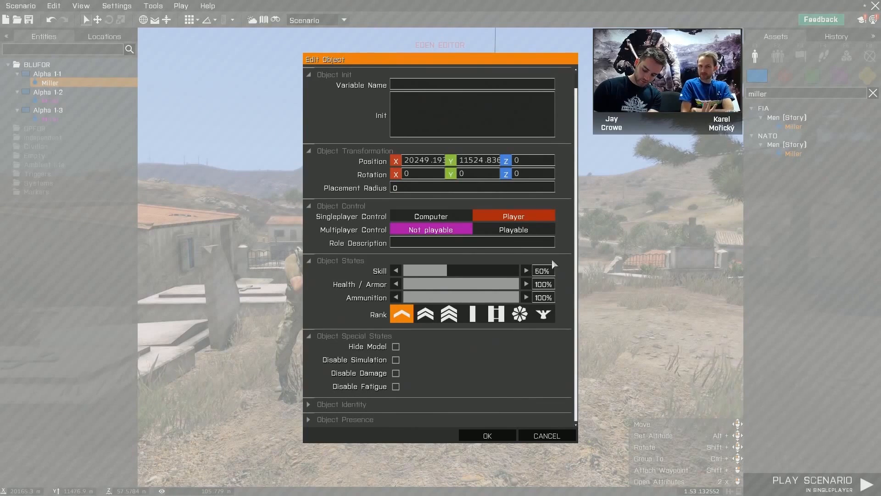
pyautogui.click(391, 404)
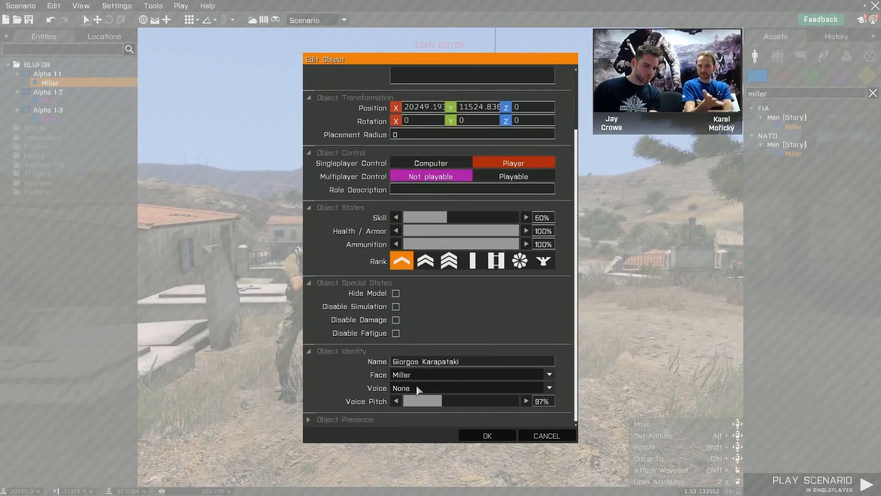
pyautogui.click(388, 419)
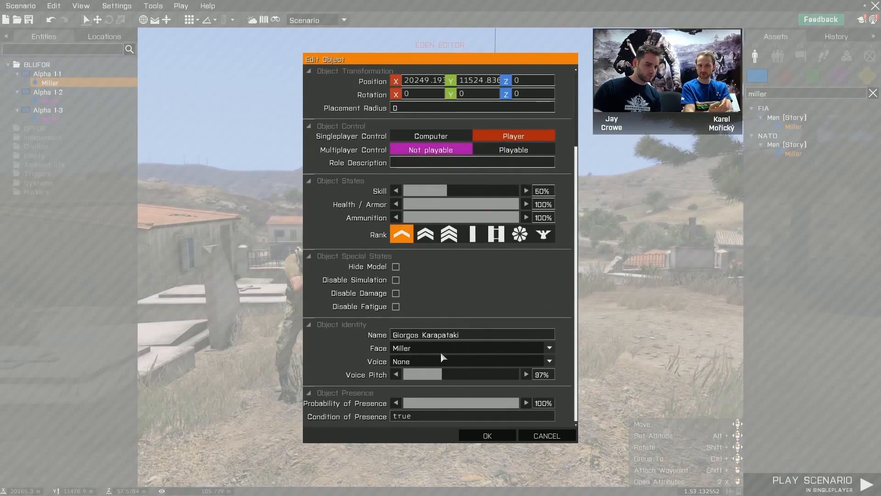
# - Enable Disable Damage for the Alpha 1-1 Miller, set its variable name to BIS_player and apply the attributes
pyautogui.scroll(2, 441, 353)
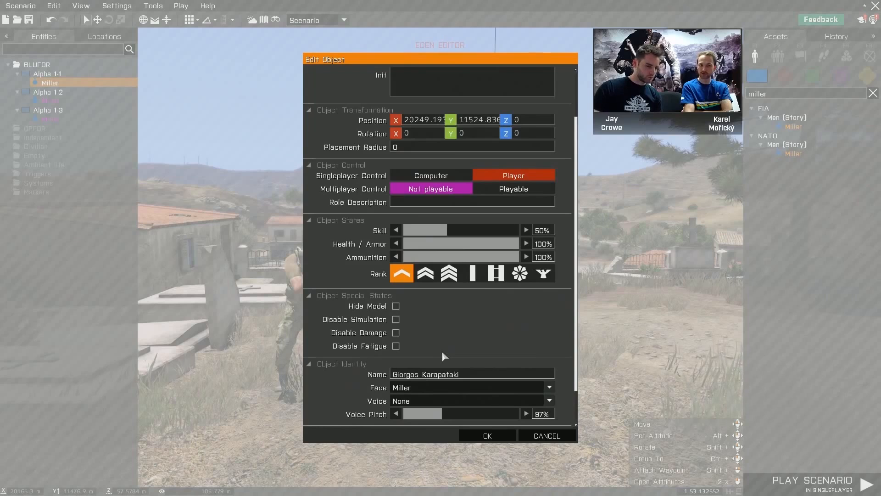
pyautogui.scroll(-2, 465, 328)
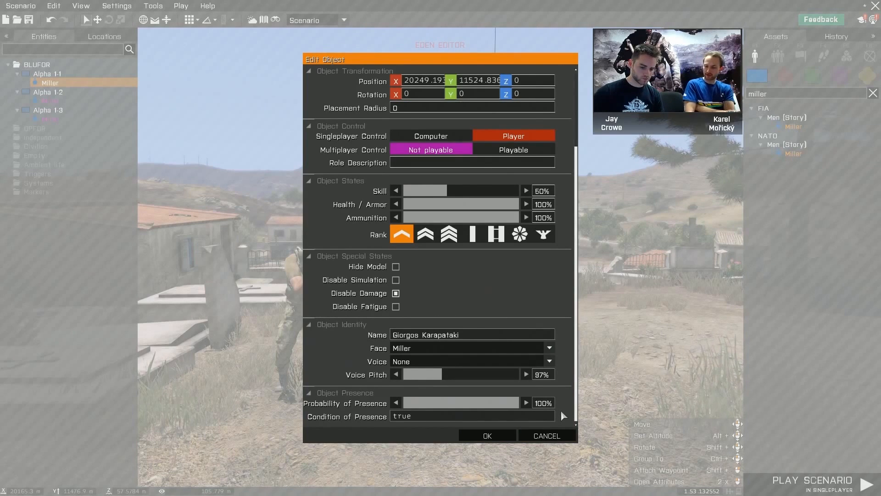
pyautogui.scroll(4, 561, 410)
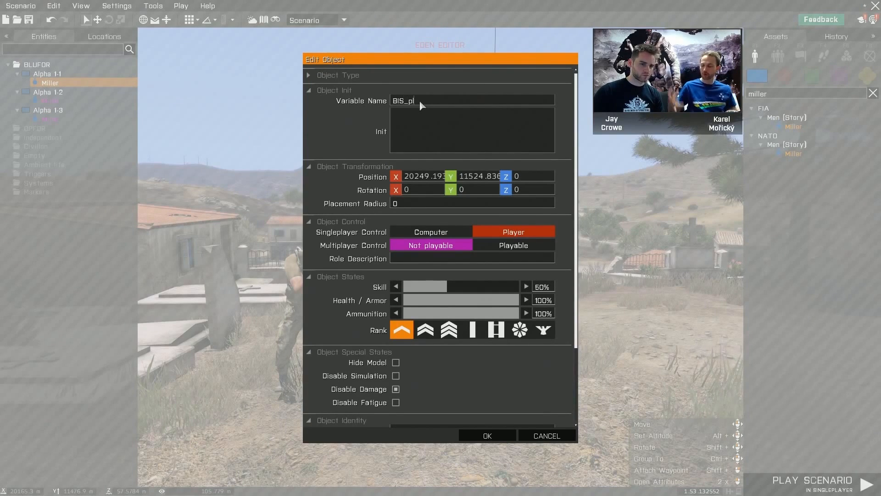
pyautogui.write('ayer')
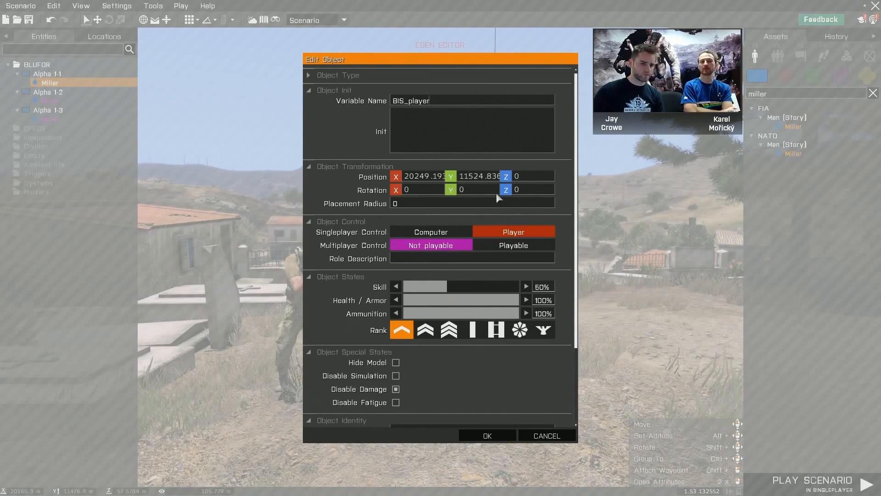
pyautogui.moveTo(576, 133); pyautogui.dragTo(585, 214)
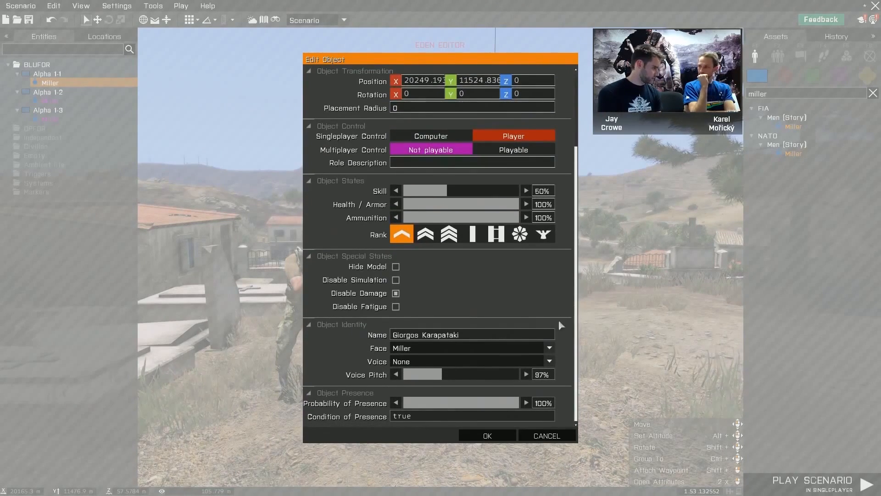
pyautogui.click(503, 441)
# - Select the Alpha 1-2 and Alpha 1-3 Miller units together, search the object types for "rifleman" and apply the FIA Rifleman type
pyautogui.press('w')
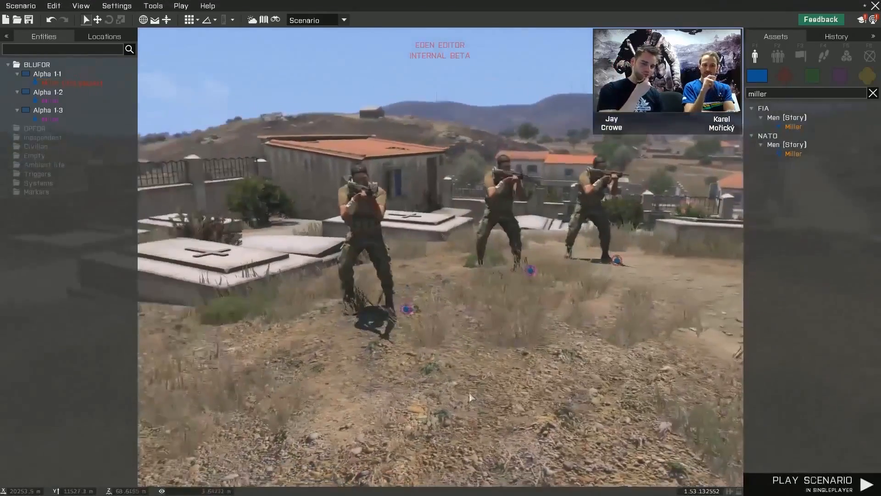
pyautogui.moveTo(467, 392); pyautogui.dragTo(544, 140)
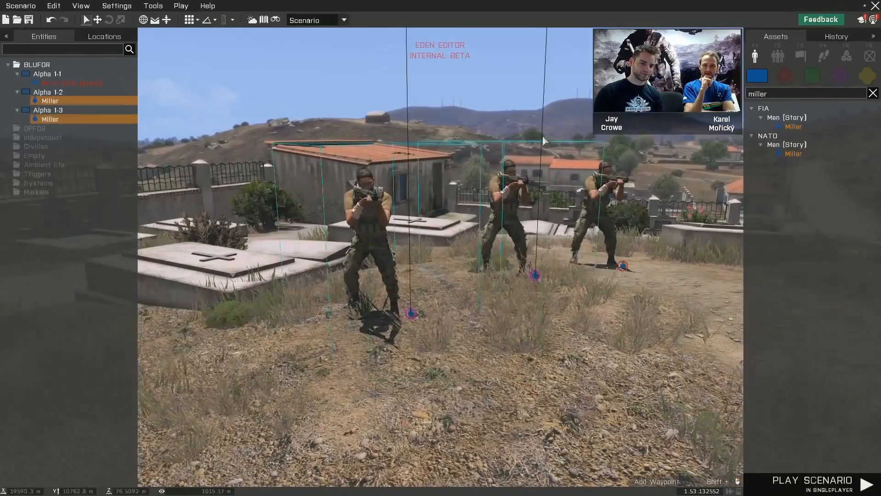
pyautogui.rightClick(534, 275)
pyautogui.click(614, 445)
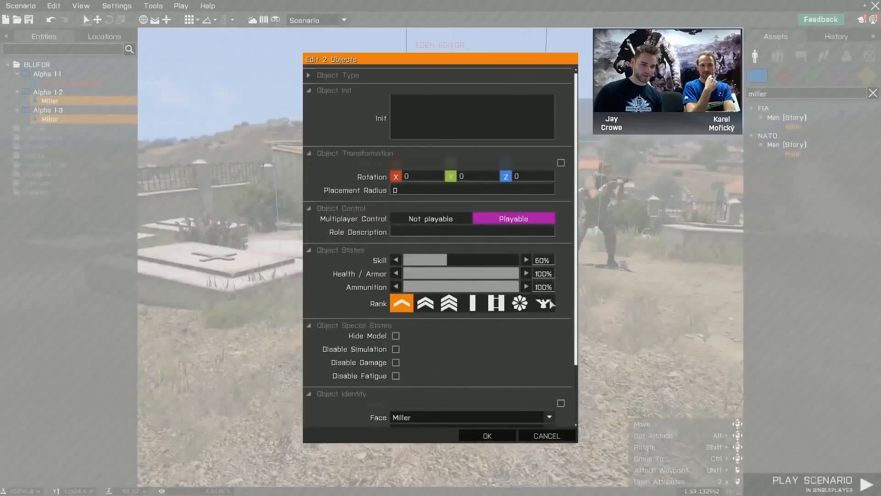
pyautogui.click(310, 75)
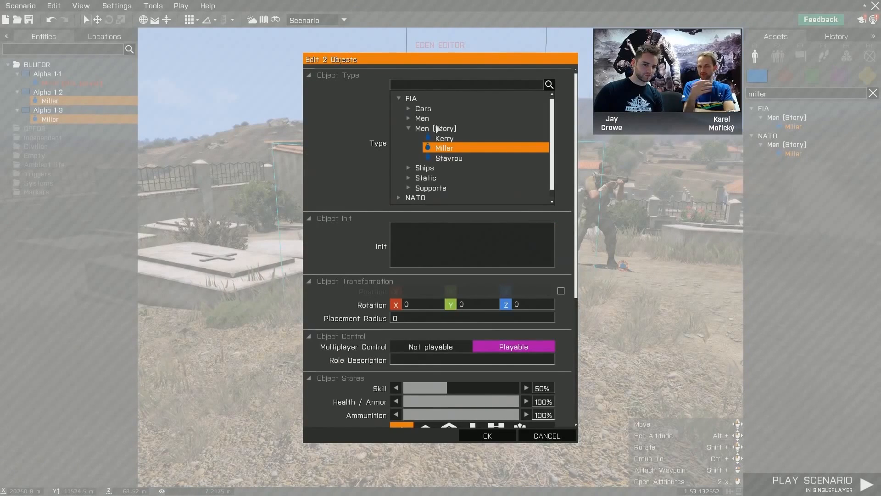
pyautogui.click(425, 85)
pyautogui.write('rifleman')
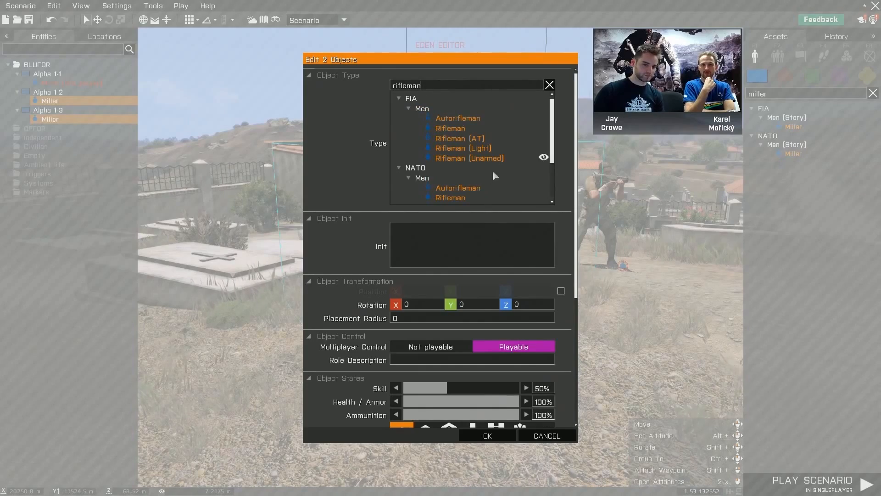
pyautogui.click(469, 128)
pyautogui.click(494, 438)
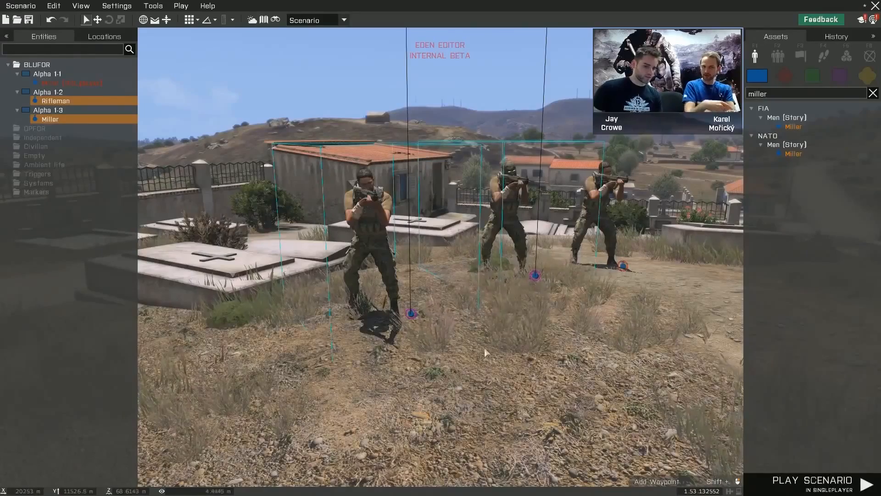
# - Clear the selection and view the three soldiers from farther back, from behind and from the side
pyautogui.moveTo(483, 348); pyautogui.dragTo(514, 346, button='right')
pyautogui.scroll(-3, 513, 345)
pyautogui.click(511, 346)
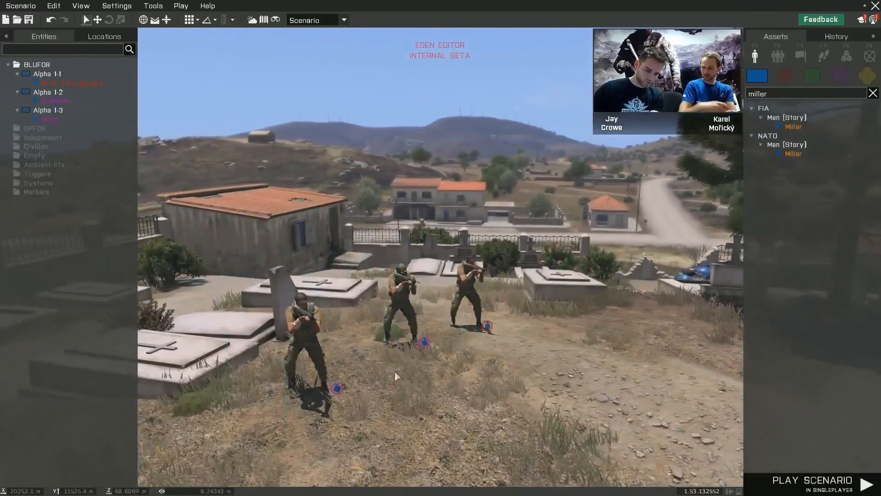
pyautogui.moveTo(398, 373); pyautogui.dragTo(590, 369, button='right')
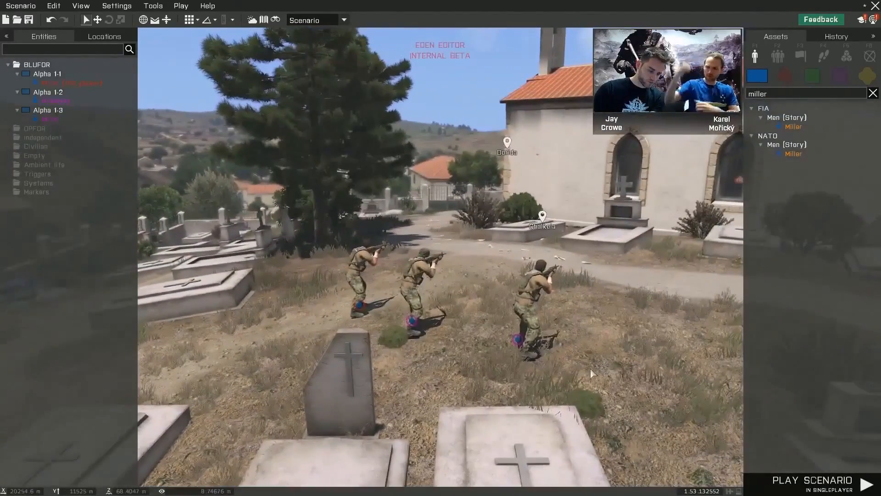
pyautogui.press('a')
pyautogui.moveTo(454, 377); pyautogui.dragTo(404, 371, button='right')
pyautogui.scroll(3, 503, 370)
pyautogui.press('w')
pyautogui.press('d')
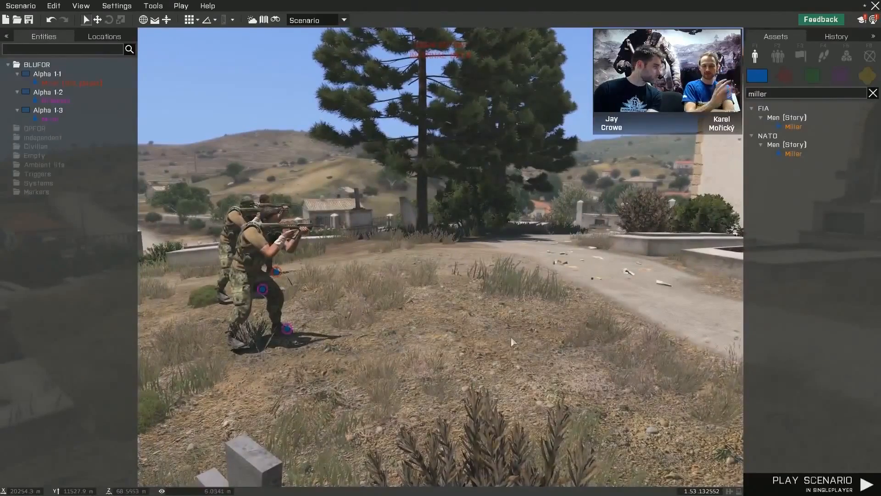
# - Select the Alpha 1-3 Miller and the Alpha 1-2 Rifleman, group both with Miller (BIS_player) in Alpha 1-1 and clear the selection
pyautogui.click(251, 283)
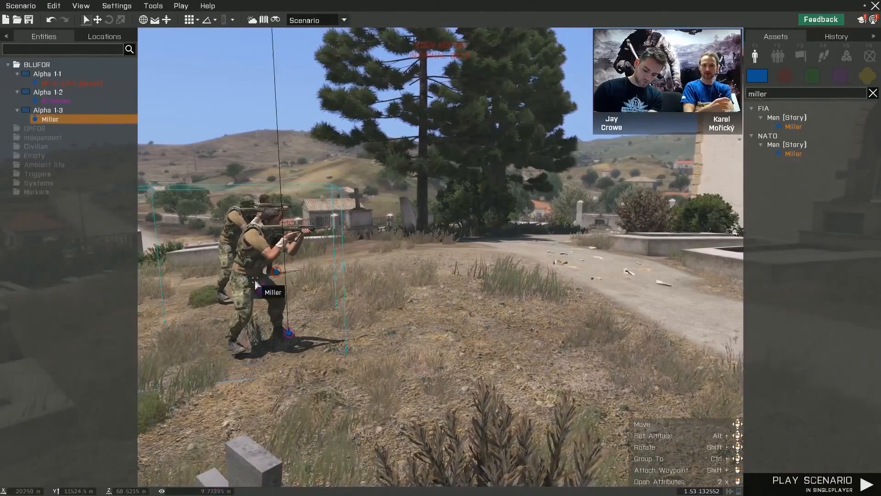
pyautogui.press('d')
pyautogui.moveTo(348, 305); pyautogui.dragTo(307, 315, button='right')
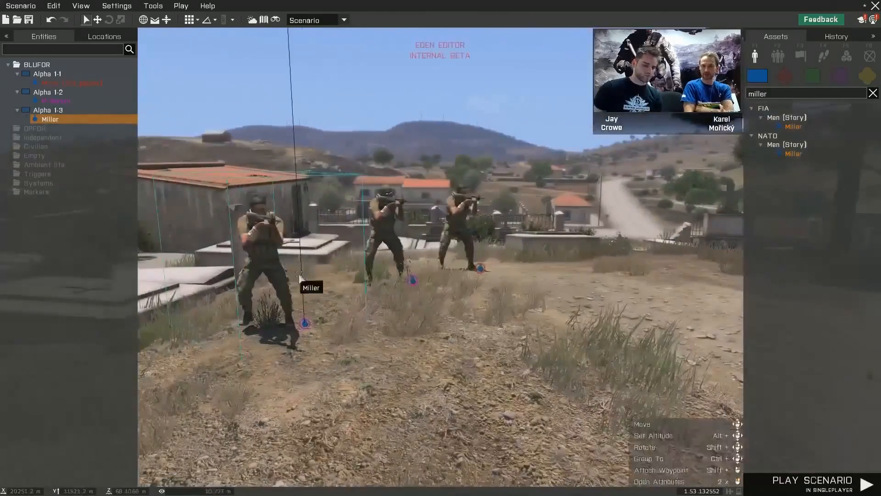
pyautogui.keyDown('ctrl'); pyautogui.click(390, 236); pyautogui.keyUp('ctrl')
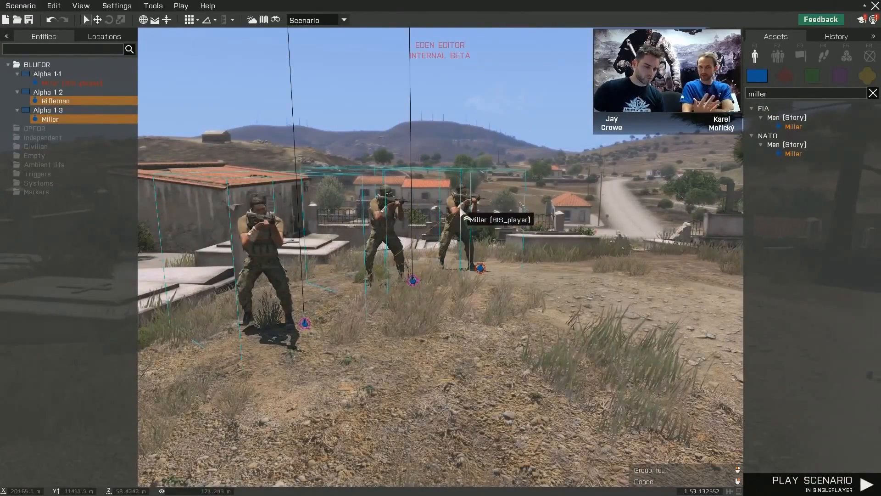
pyautogui.keyDown('ctrl'); pyautogui.moveTo(499, 216); pyautogui.dragTo(466, 219); pyautogui.keyUp('ctrl')
pyautogui.press('d')
pyautogui.moveTo(519, 283); pyautogui.dragTo(477, 291, button='right')
pyautogui.press('w')
pyautogui.press('a')
pyautogui.click(711, 293)
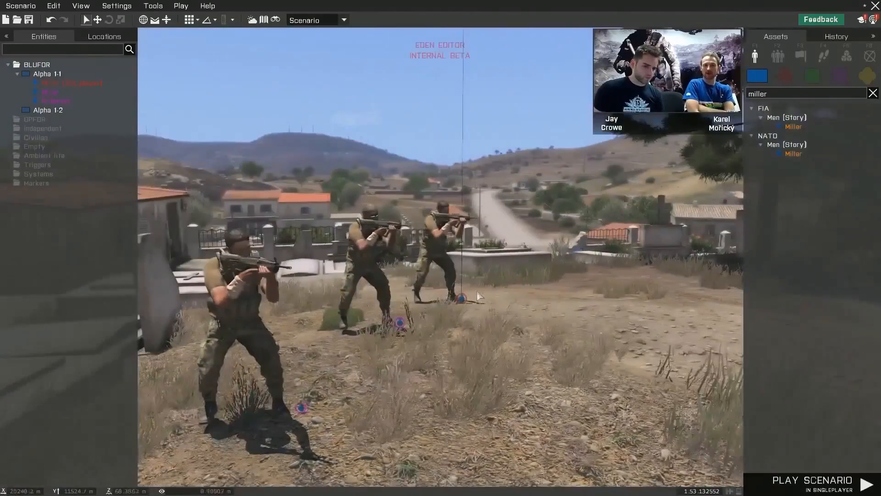
# - Clear the "miller" asset search, go to the street at Chalkeia and search the OPFOR assets for "ifrit"
pyautogui.moveTo(580, 311); pyautogui.dragTo(654, 303, button='right')
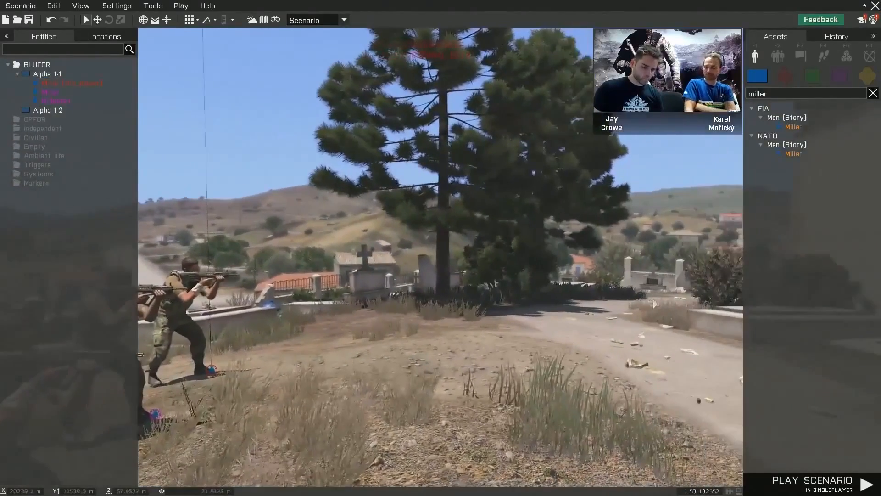
pyautogui.click(874, 95)
pyautogui.moveTo(475, 303); pyautogui.dragTo(459, 330, button='right')
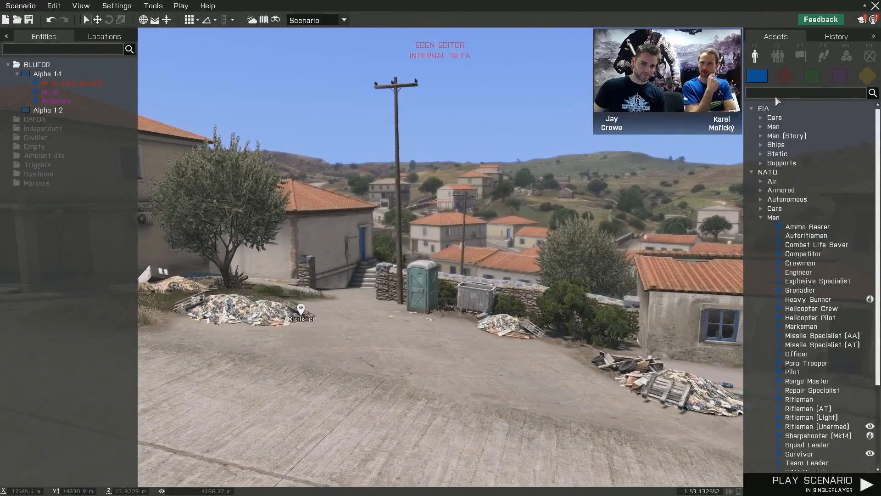
pyautogui.click(799, 79)
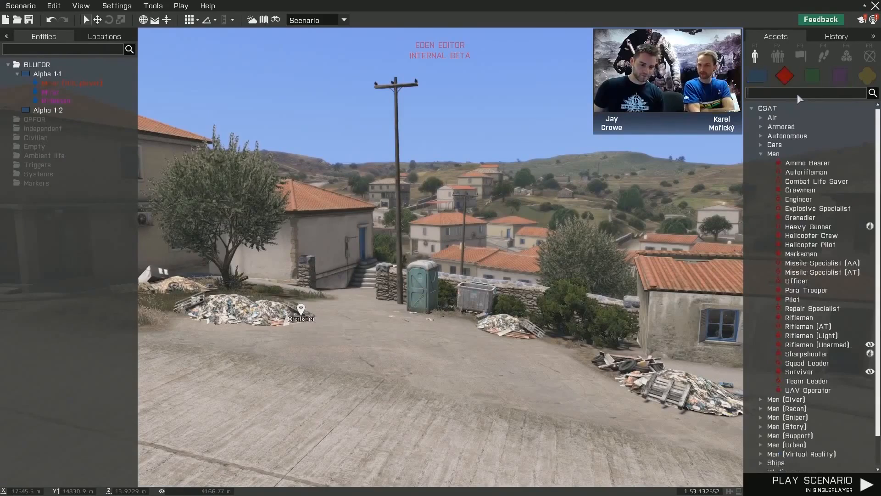
pyautogui.write('ifrit')
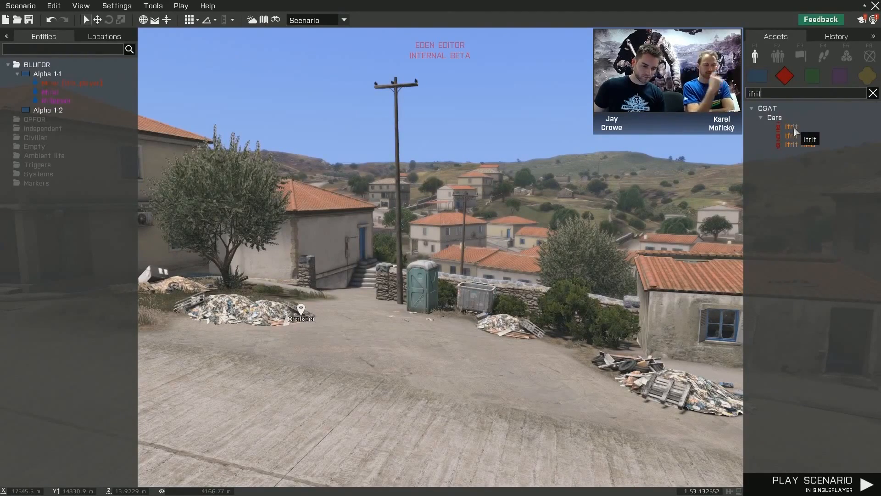
pyautogui.click(795, 129)
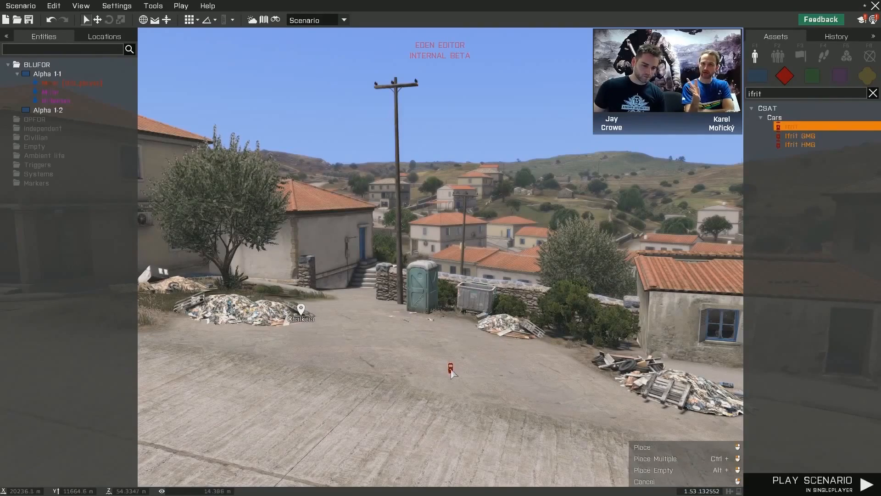
pyautogui.press('w')
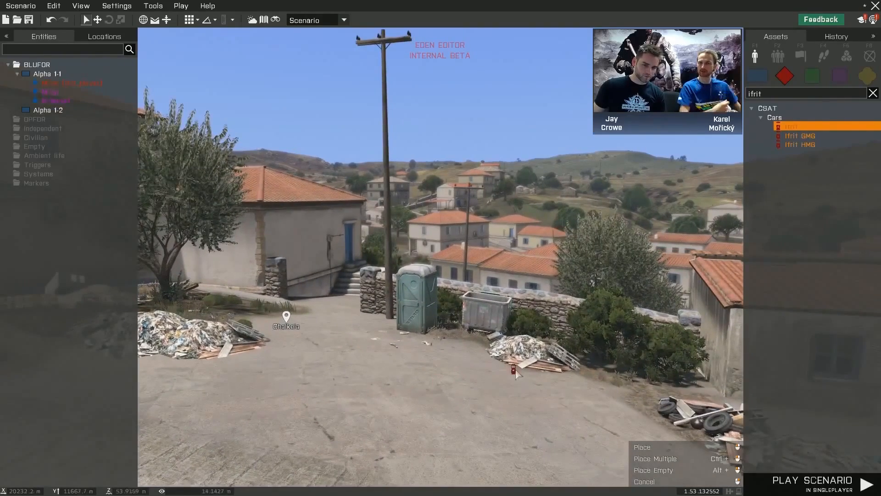
pyautogui.rightClick(418, 436)
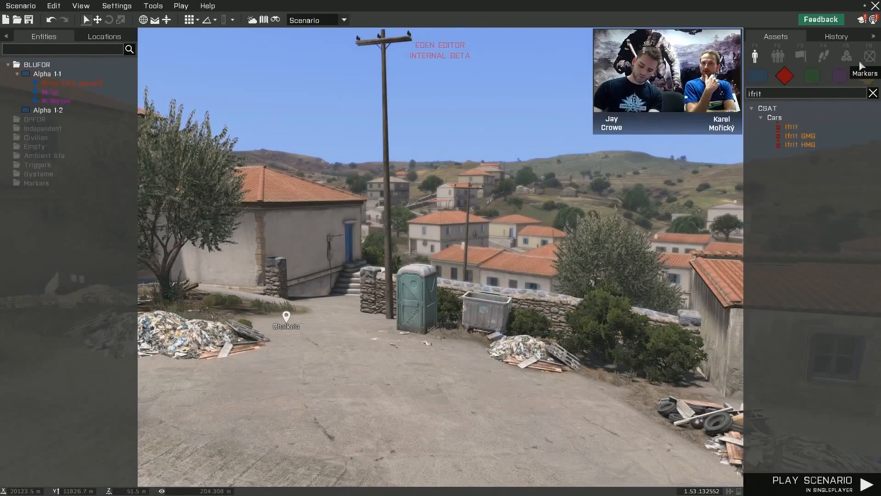
# - Browse the Props assets without a search filter, examining categories such as Intel, Mines, Objects (Flags) and Ammo
pyautogui.click(867, 77)
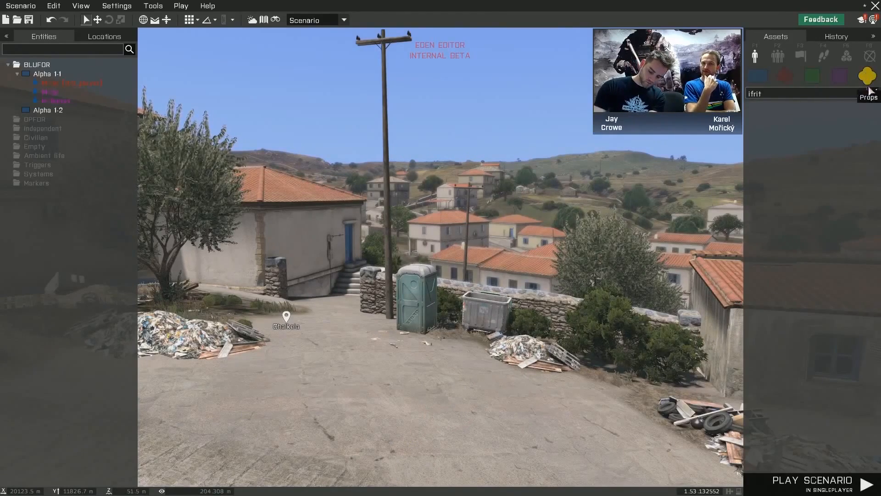
pyautogui.scroll(-2, 834, 179)
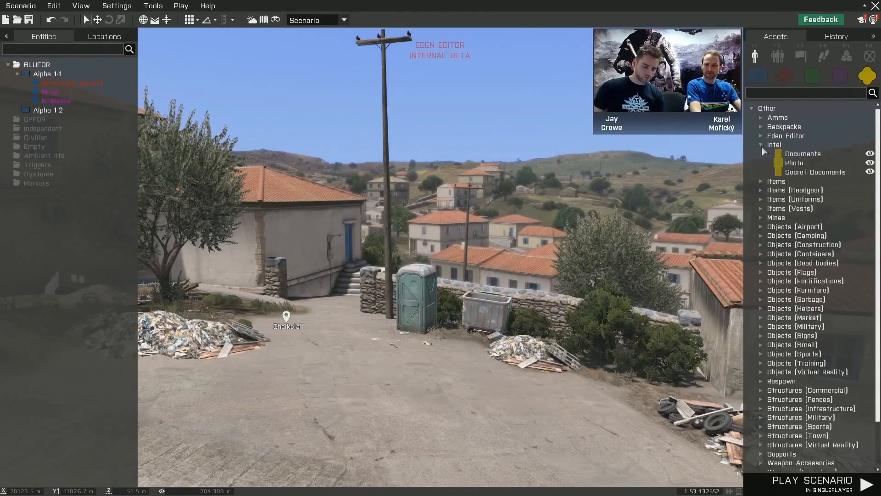
pyautogui.click(759, 191)
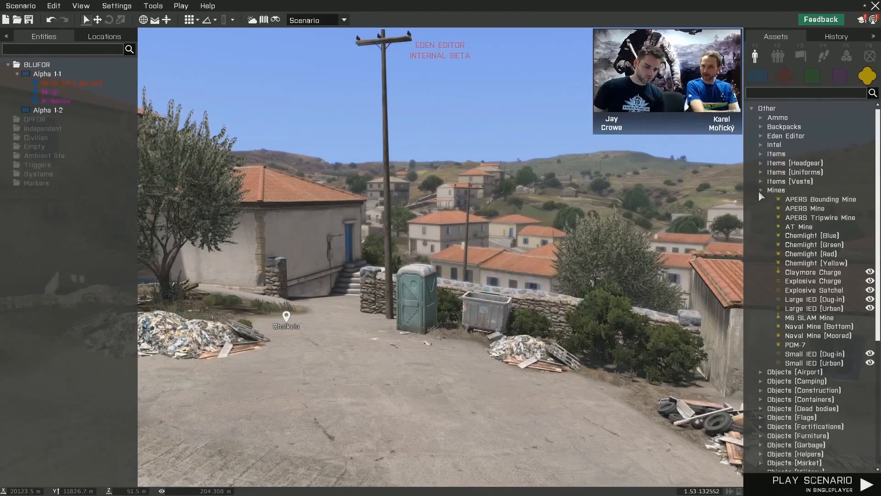
pyautogui.click(760, 191)
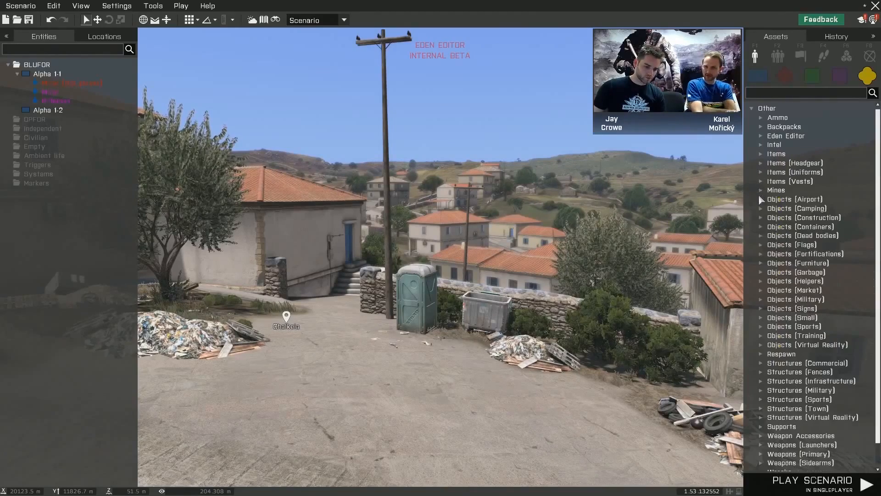
pyautogui.click(760, 245)
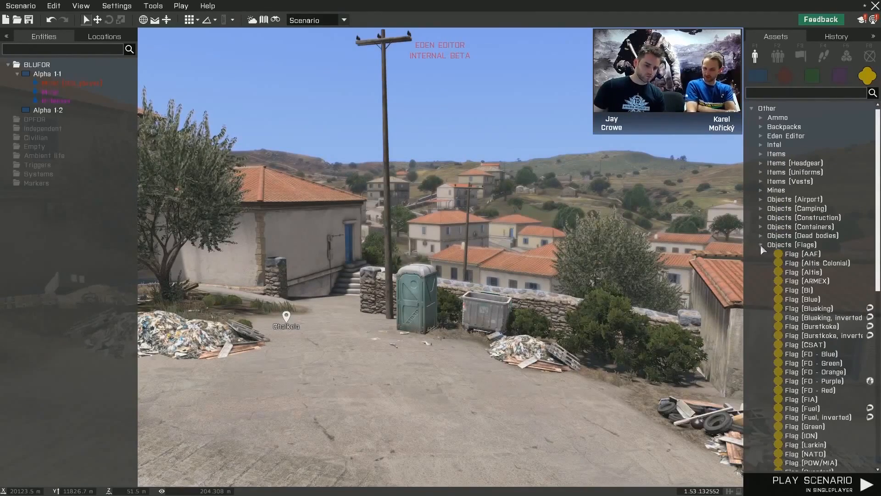
pyautogui.click(761, 244)
pyautogui.scroll(-1, 761, 230)
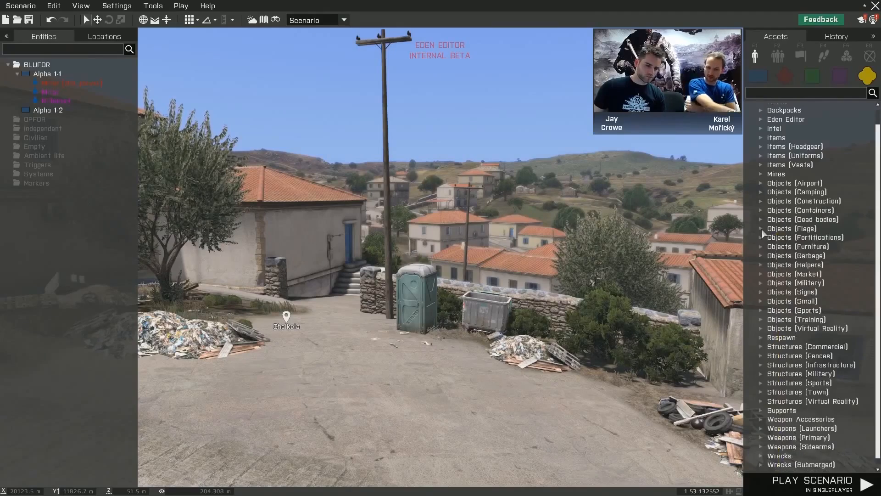
pyautogui.scroll(2, 790, 229)
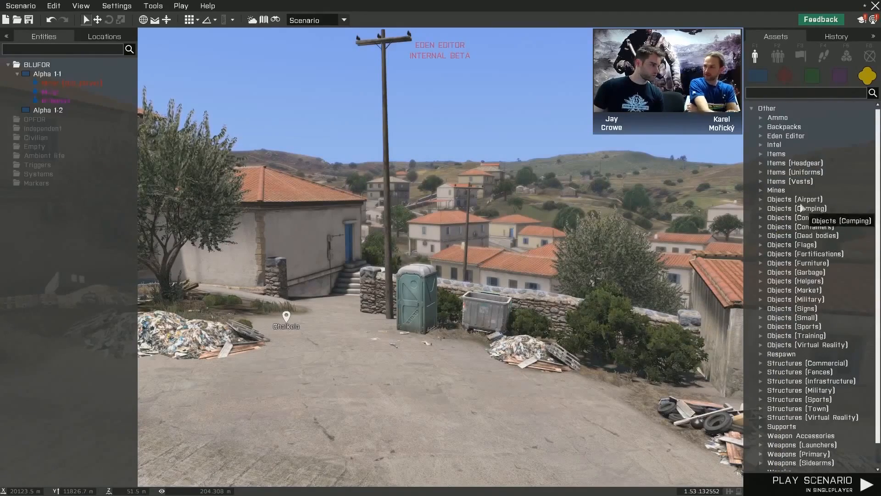
pyautogui.click(762, 145)
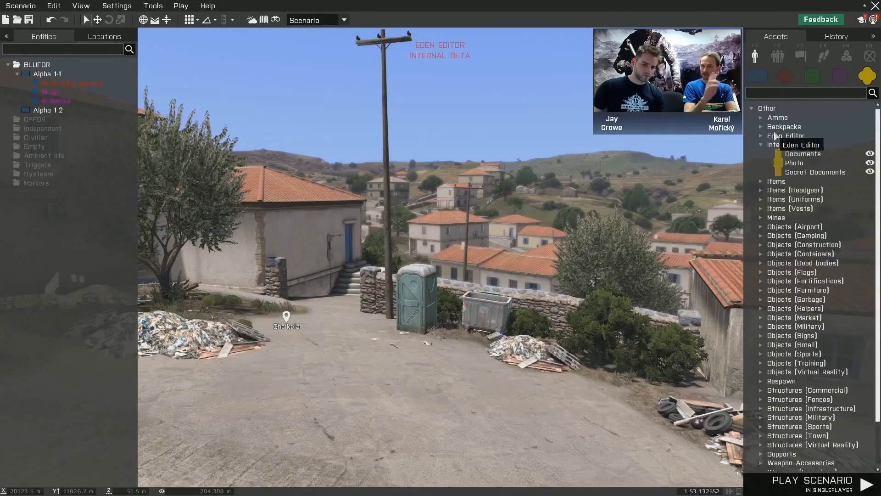
pyautogui.click(762, 118)
pyautogui.click(762, 118)
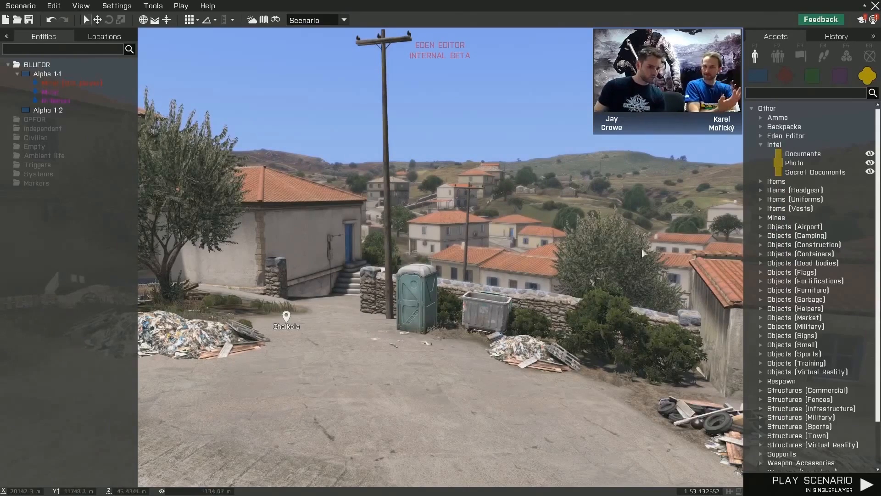
# - Return to the OPFOR assets and search them for "ifrit"
pyautogui.click(783, 77)
pyautogui.click(809, 77)
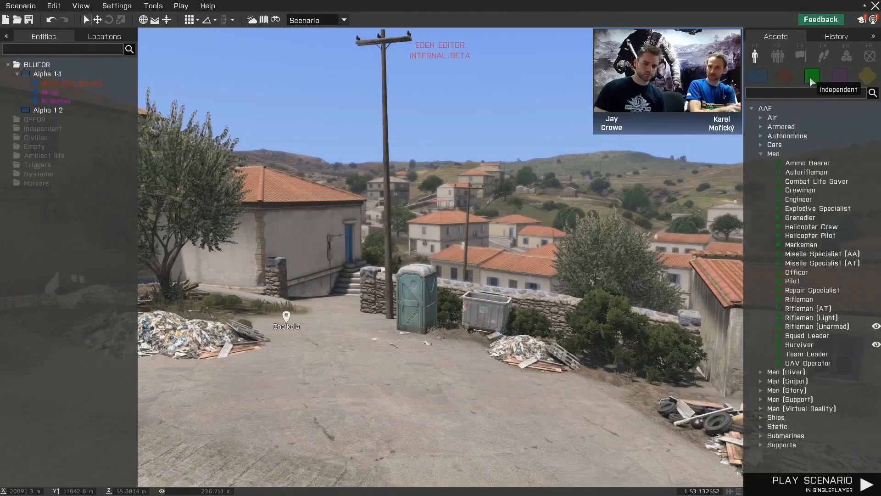
pyautogui.click(790, 77)
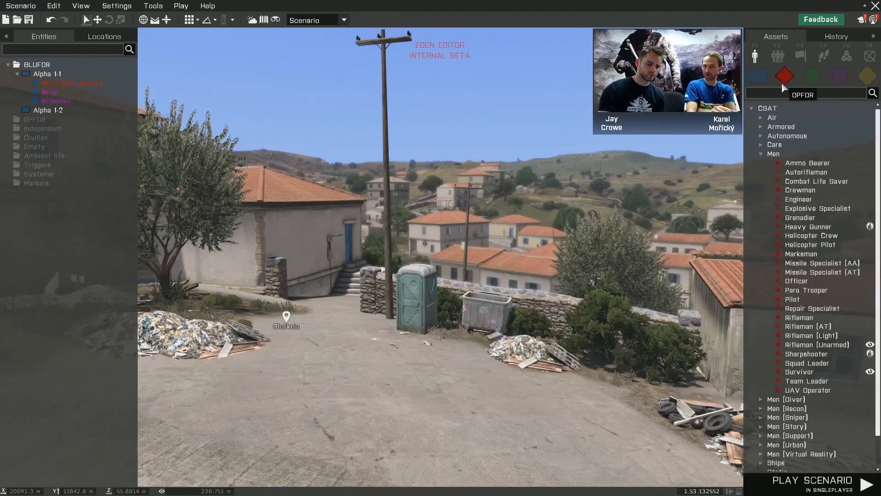
pyautogui.click(775, 92)
pyautogui.write('ifrit')
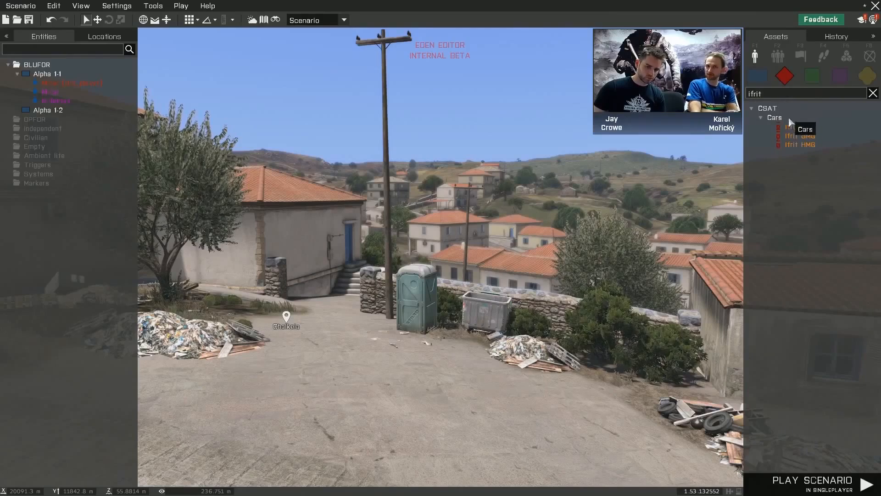
# - Place a crewed CSAT Ifrit on the paved area at Chalkeia and inspect the Rifleman in its driver seat
pyautogui.click(794, 127)
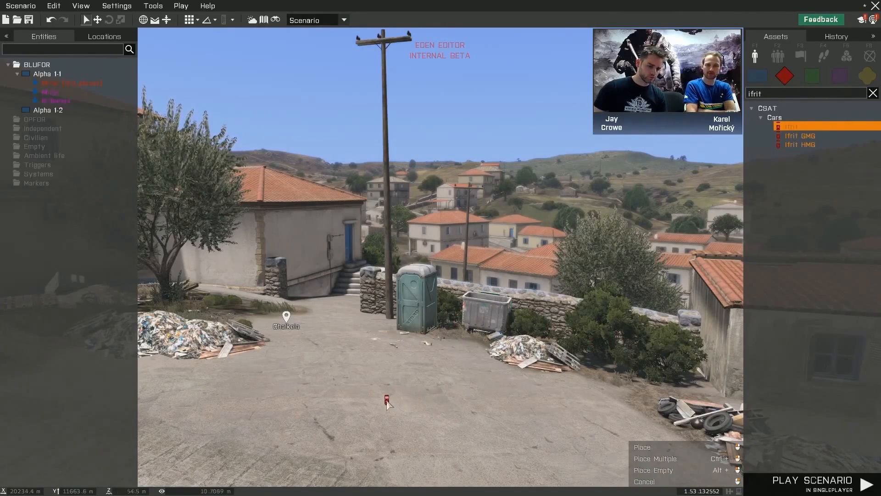
pyautogui.click(391, 396)
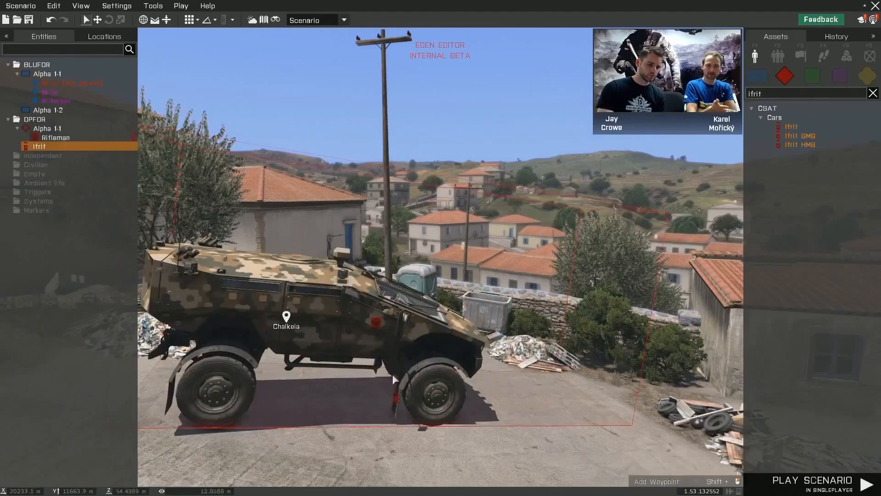
pyautogui.press('d')
pyautogui.moveTo(526, 399); pyautogui.dragTo(437, 387, button='right')
pyautogui.press('z')
pyautogui.press('a')
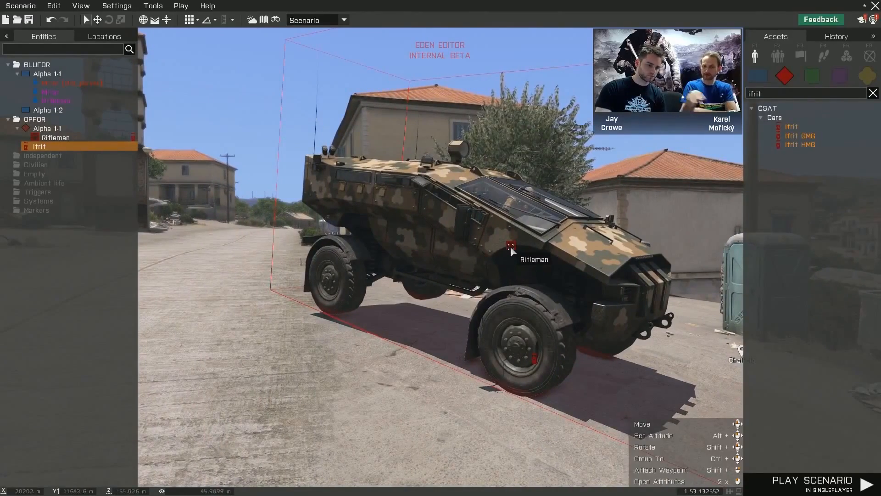
# - Delete the Ifrit together with its Rifleman crew
pyautogui.moveTo(561, 267); pyautogui.dragTo(601, 283, button='right')
pyautogui.press('s')
pyautogui.press('q')
pyautogui.press('Delete')
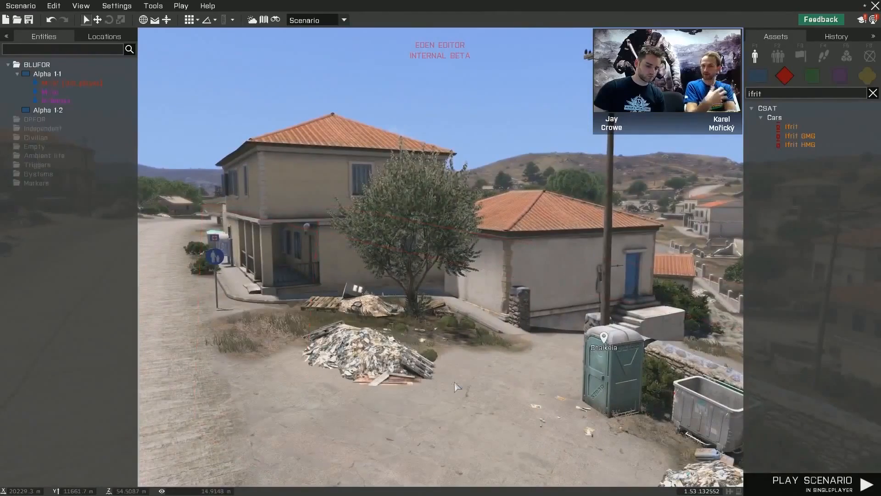
# - Place an Ifrit without crew on the paved area near the Chalkeia marker and delete it
pyautogui.click(796, 129)
pyautogui.press('a')
pyautogui.moveTo(409, 373); pyautogui.dragTo(444, 389, button='right')
pyautogui.press('z')
pyautogui.press('w')
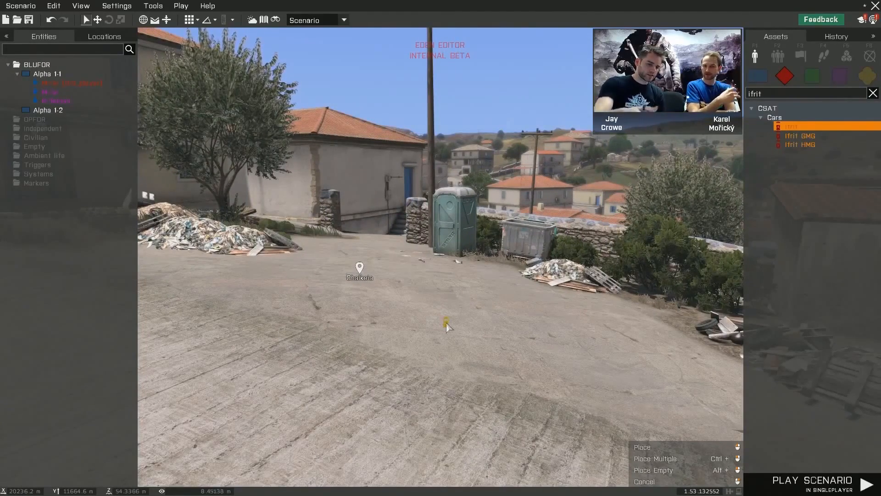
pyautogui.click(448, 323)
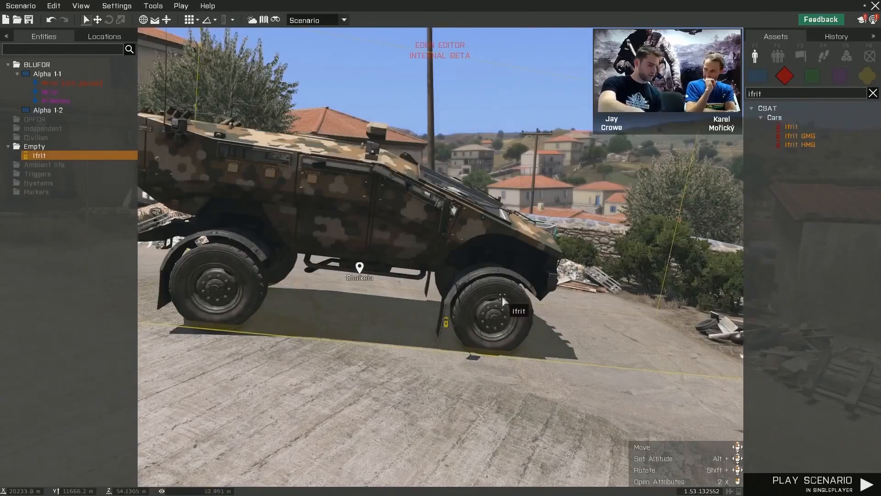
pyautogui.press('Delete')
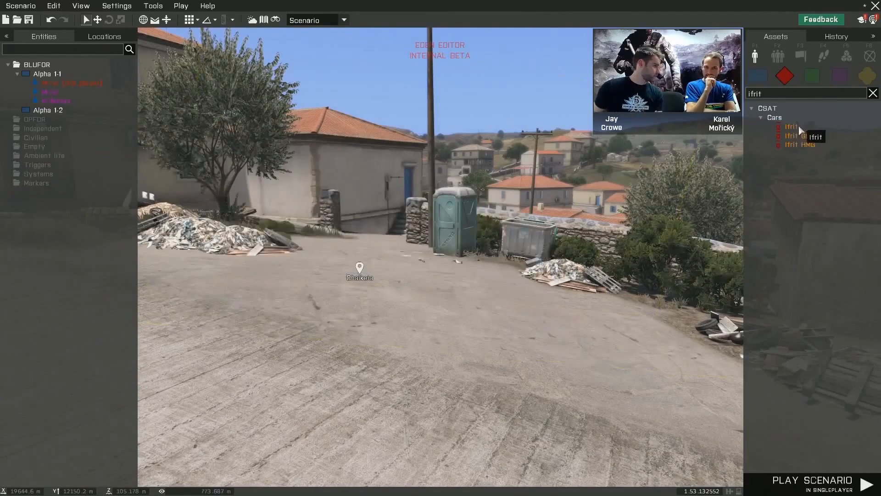
# - Place an empty Ifrit at Chalkeia, move it slightly farther back on the street and clear the selection
pyautogui.click(799, 126)
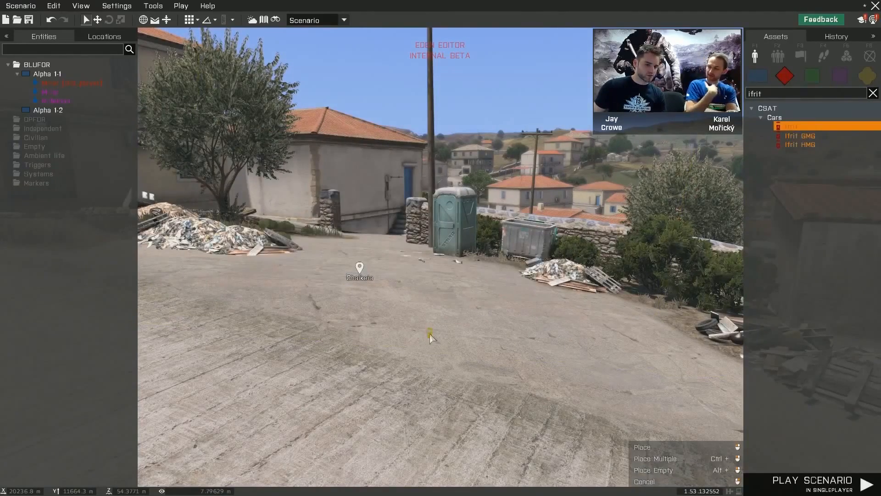
pyautogui.click(430, 337)
pyautogui.scroll(-5, 496, 363)
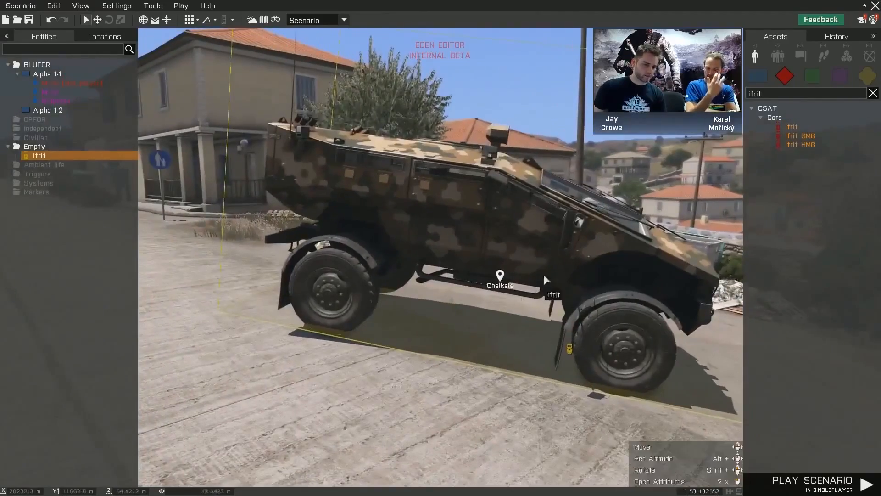
pyautogui.moveTo(544, 274); pyautogui.dragTo(599, 267)
pyautogui.click(443, 378)
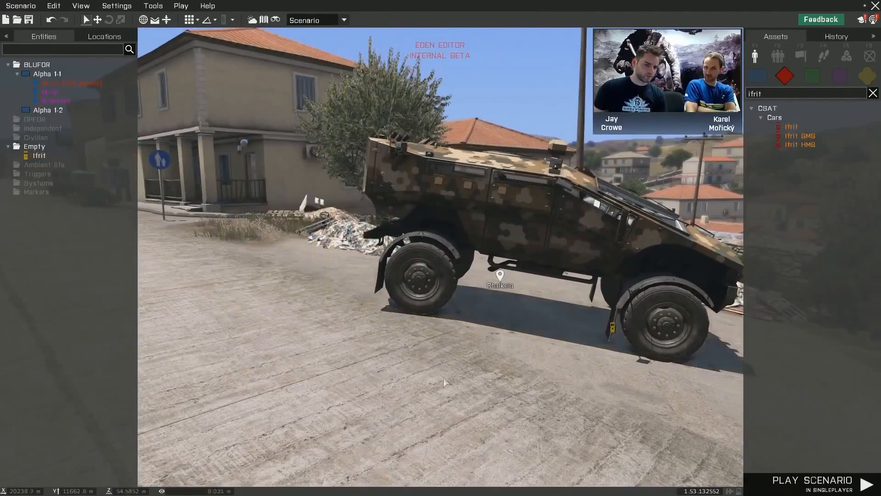
# - Open the Ifrit's attributes, set its fuel to 40% and enable Disable Damage
pyautogui.moveTo(444, 378); pyautogui.dragTo(492, 367, button='right')
pyautogui.scroll(-2, 484, 368)
pyautogui.press('a')
pyautogui.press('w')
pyautogui.press('s')
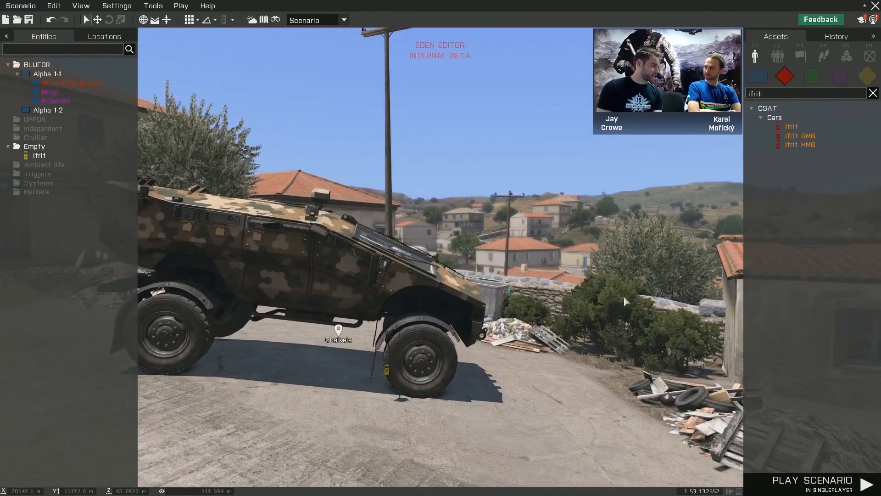
pyautogui.rightClick(387, 374)
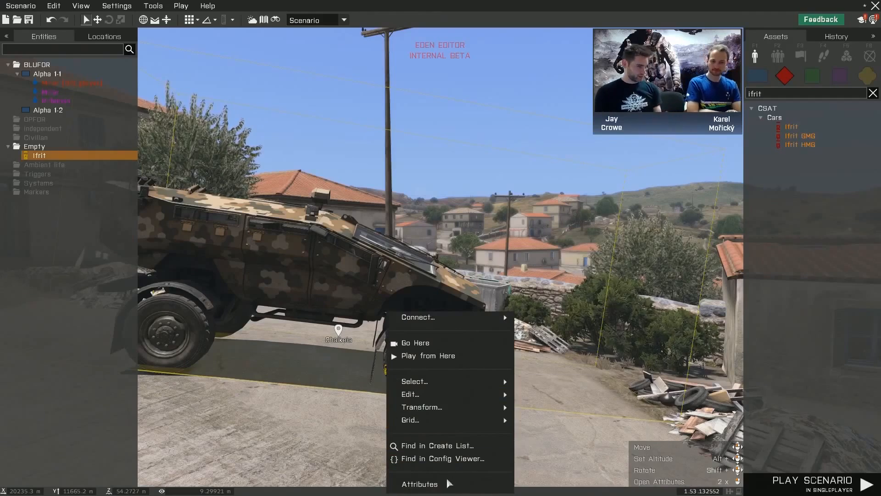
pyautogui.click(420, 484)
pyautogui.scroll(-3, 554, 274)
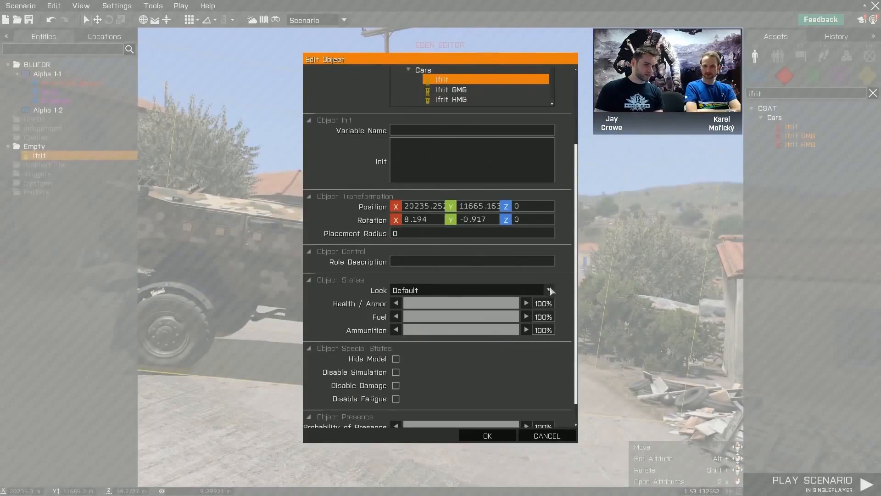
pyautogui.moveTo(511, 318); pyautogui.dragTo(504, 318)
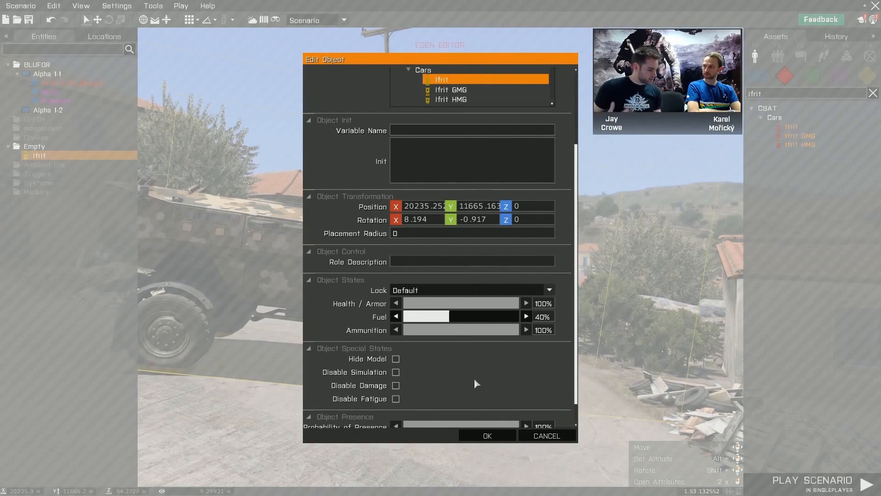
pyautogui.scroll(-1, 531, 401)
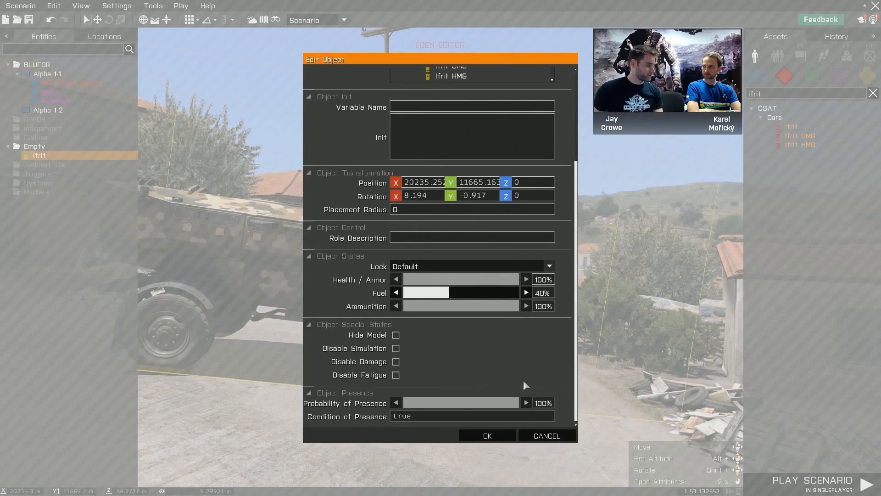
pyautogui.click(396, 363)
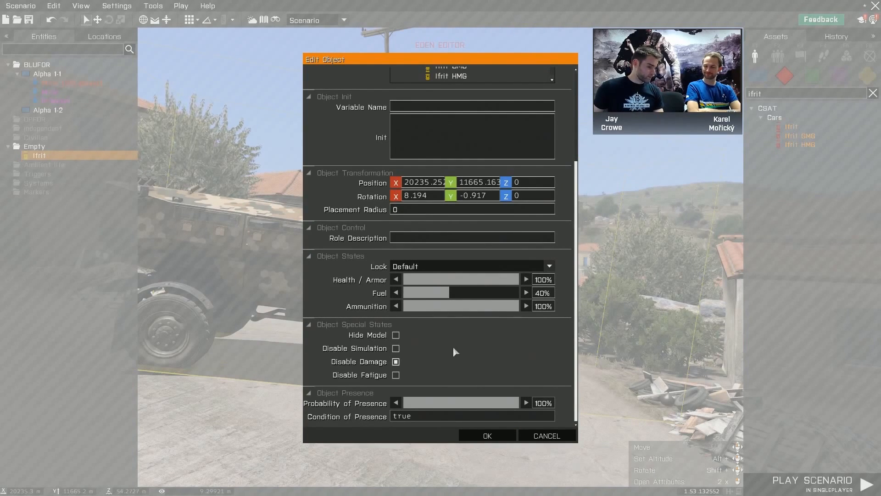
# - Give the Ifrit the variable name BIS_car and accept its edited attributes
pyautogui.scroll(5, 494, 350)
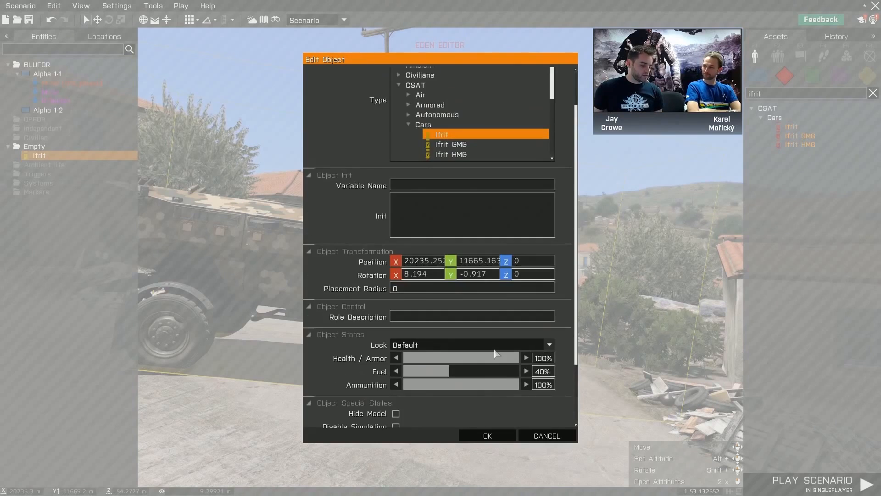
pyautogui.click(432, 229)
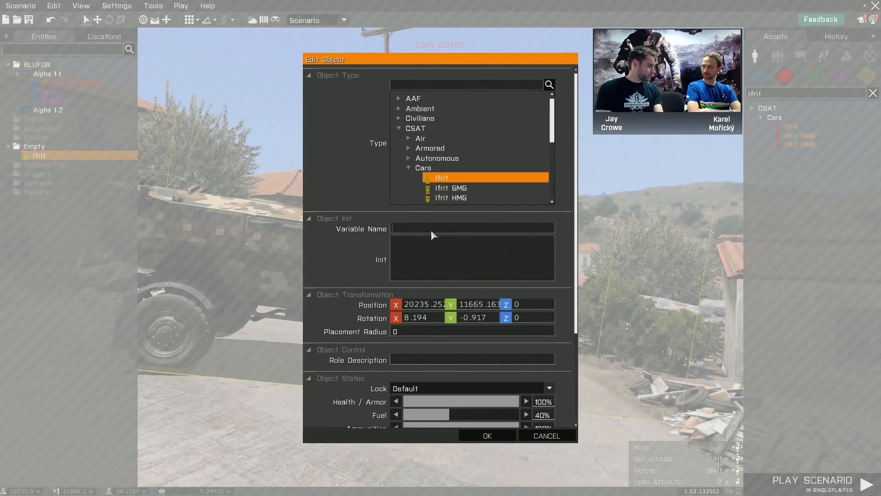
pyautogui.write('BIS_car')
pyautogui.scroll(-5, 443, 318)
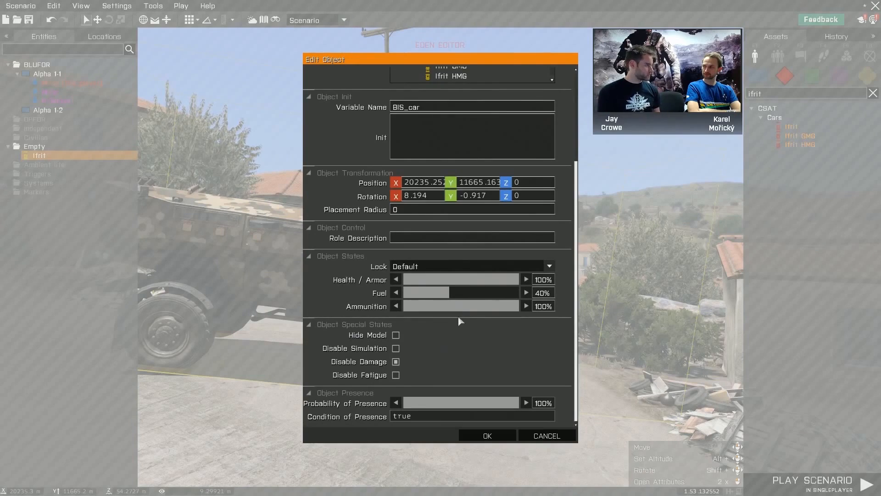
pyautogui.scroll(4, 456, 262)
pyautogui.click(340, 194)
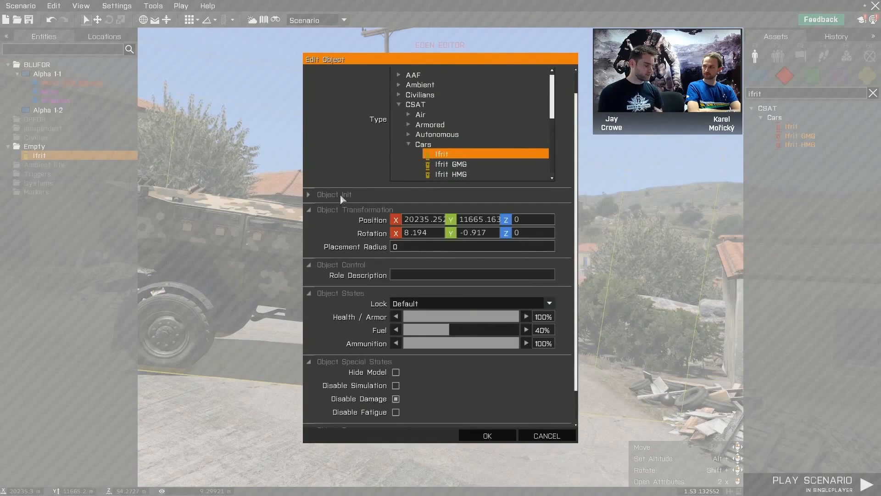
pyautogui.click(340, 194)
pyautogui.click(487, 435)
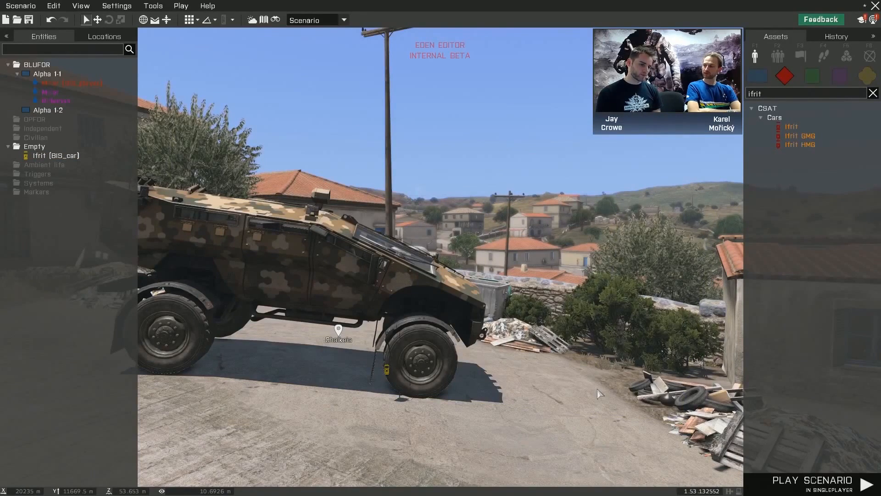
# - Toggle between the 3D view and the 2D map, and examine Chalkeia and the grouped BLUFOR soldiers beside the church on the map
pyautogui.press('m')
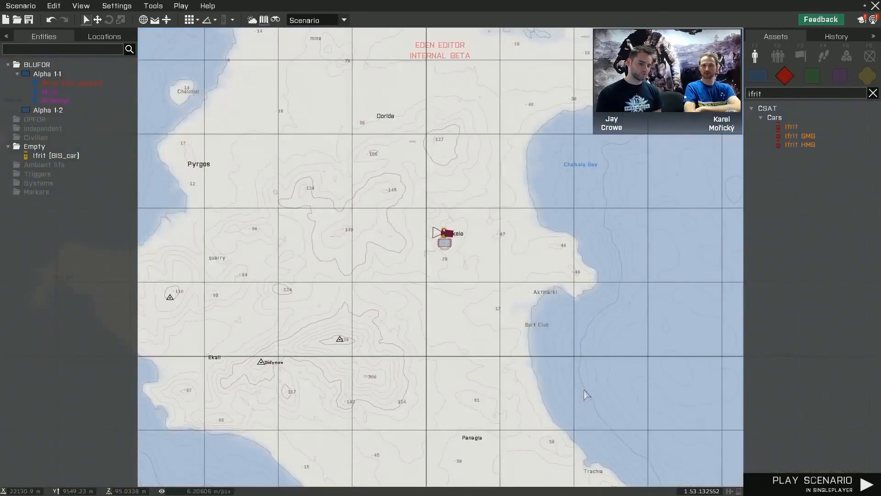
pyautogui.press('m')
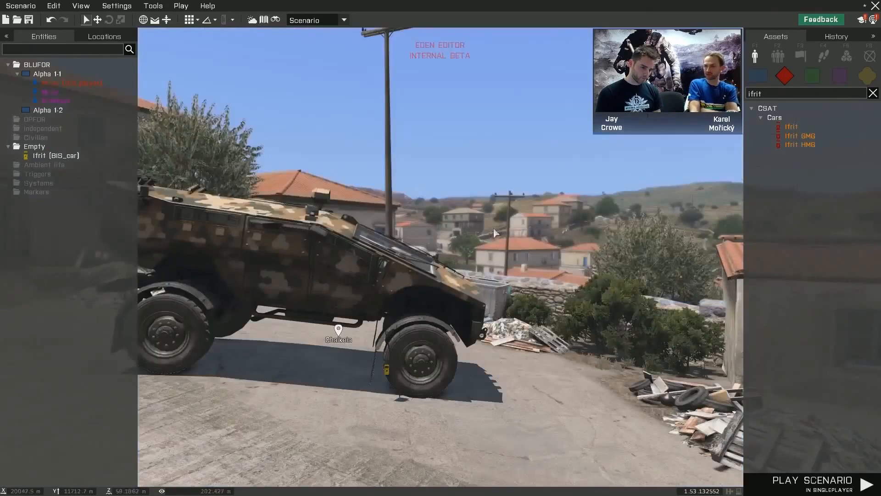
pyautogui.click(153, 5)
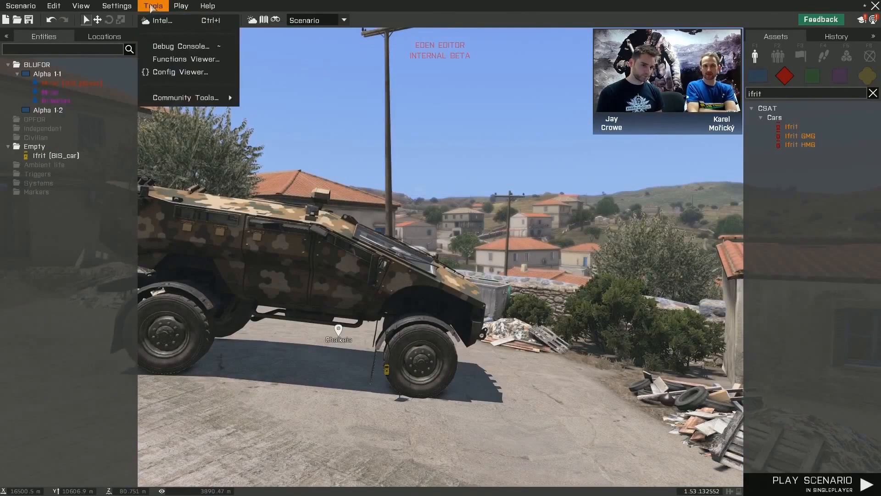
pyautogui.click(255, 4)
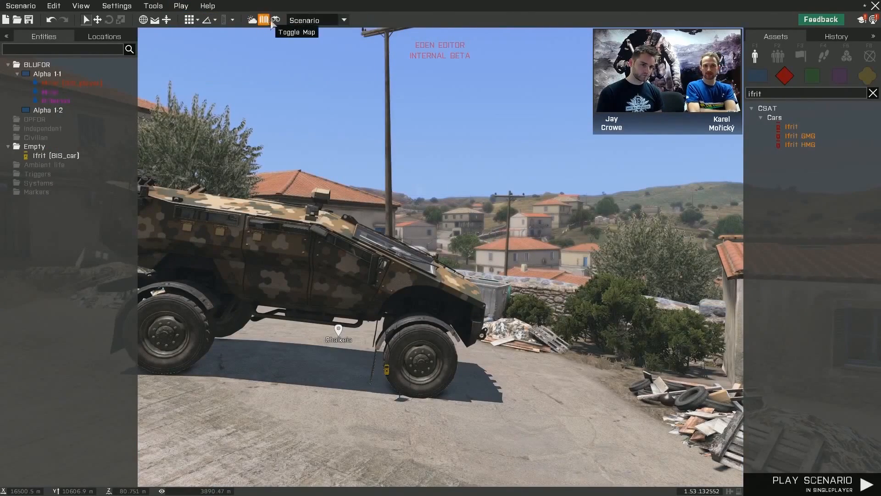
pyautogui.click(263, 21)
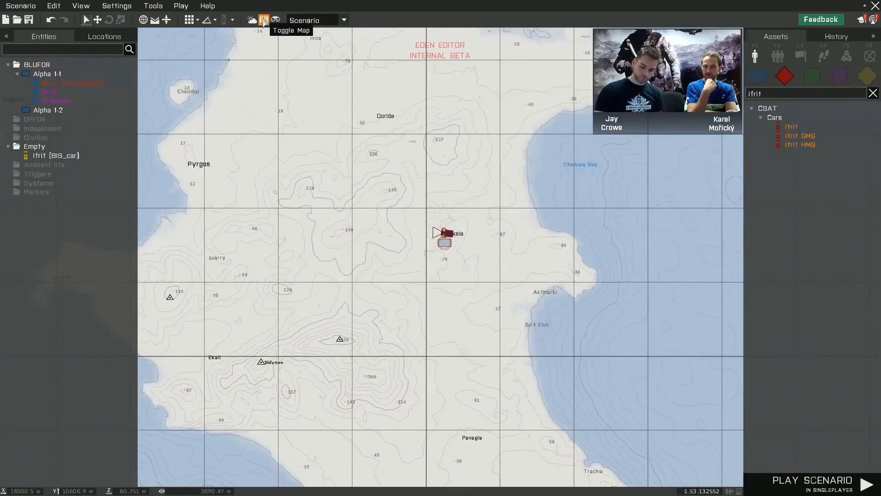
pyautogui.click(264, 21)
pyautogui.click(263, 21)
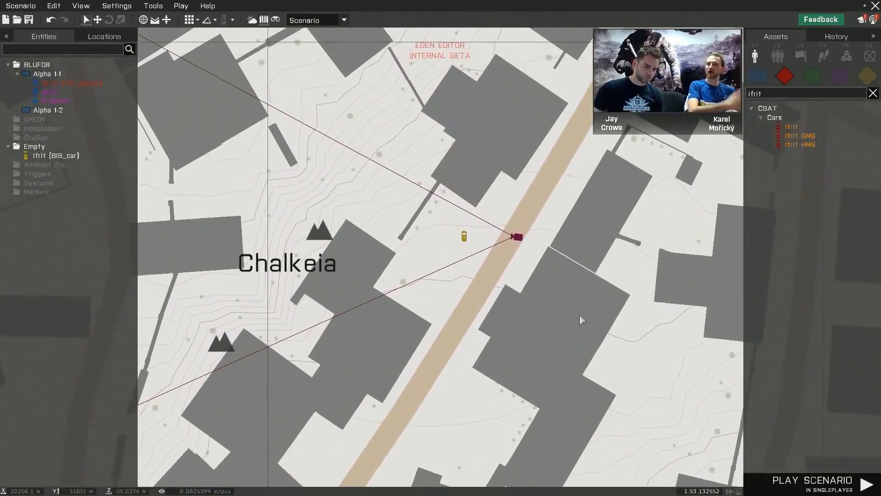
pyautogui.scroll(-3, 530, 249)
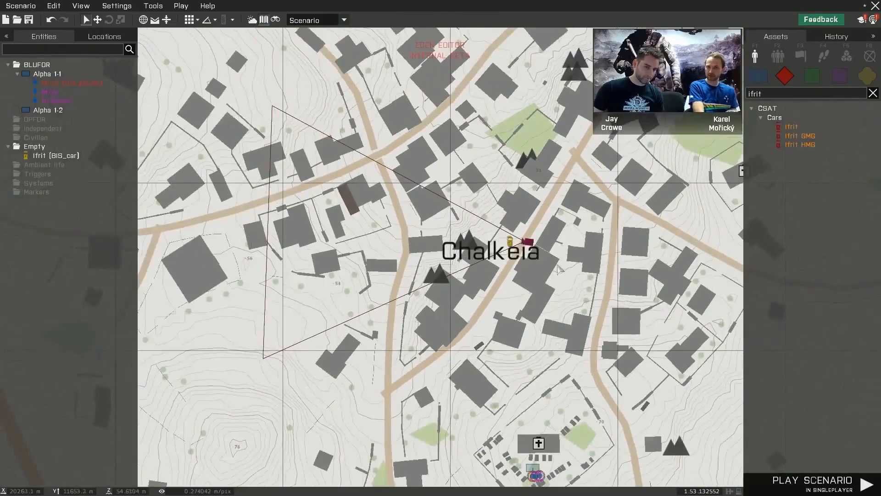
pyautogui.moveTo(560, 272); pyautogui.dragTo(494, 206, button='right')
pyautogui.scroll(10, 481, 251)
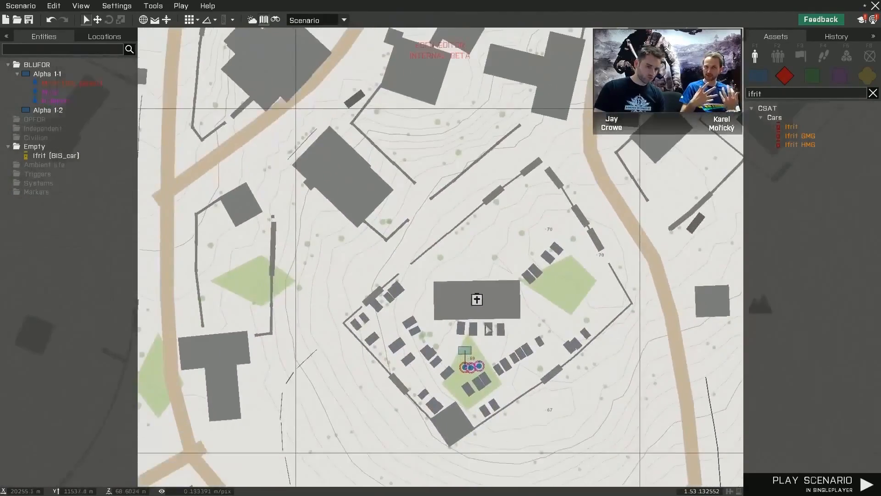
pyautogui.scroll(10, 488, 343)
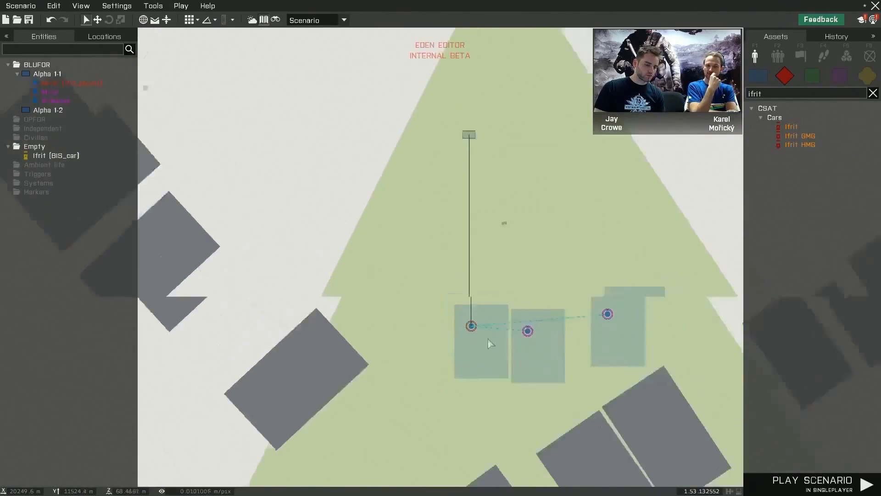
pyautogui.scroll(-15, 488, 339)
# - Move the Ifrit slightly south on the 2D map and check its new position in the 3D view
pyautogui.moveTo(487, 184); pyautogui.dragTo(443, 458, button='right')
pyautogui.moveTo(457, 171); pyautogui.dragTo(467, 288, button='right')
pyautogui.scroll(12, 400, 243)
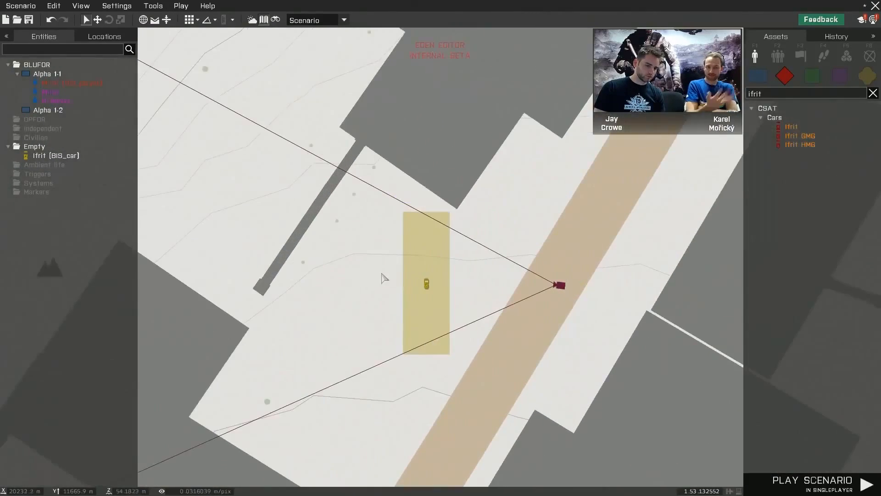
pyautogui.scroll(-4, 381, 278)
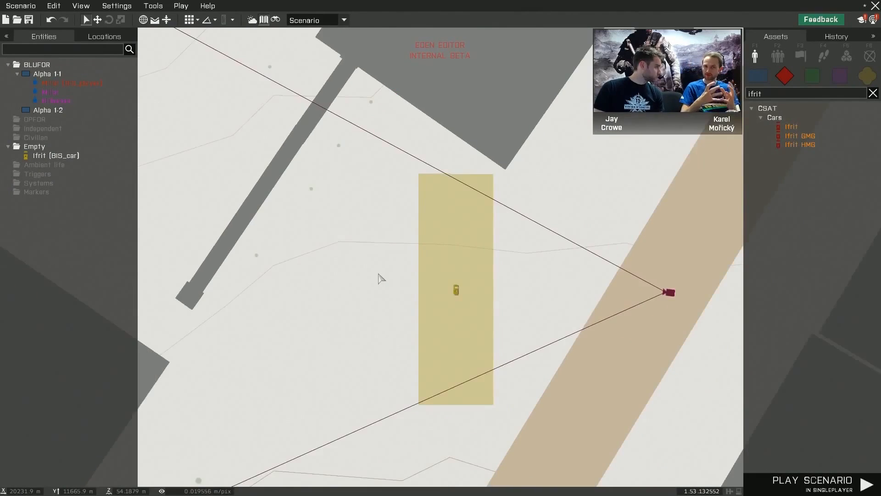
pyautogui.moveTo(425, 289)
pyautogui.mouseDown()
pyautogui.moveTo(346, 252)
pyautogui.moveTo(443, 249)
pyautogui.moveTo(421, 287)
pyautogui.moveTo(425, 297)
pyautogui.mouseUp()
pyautogui.click(477, 276)
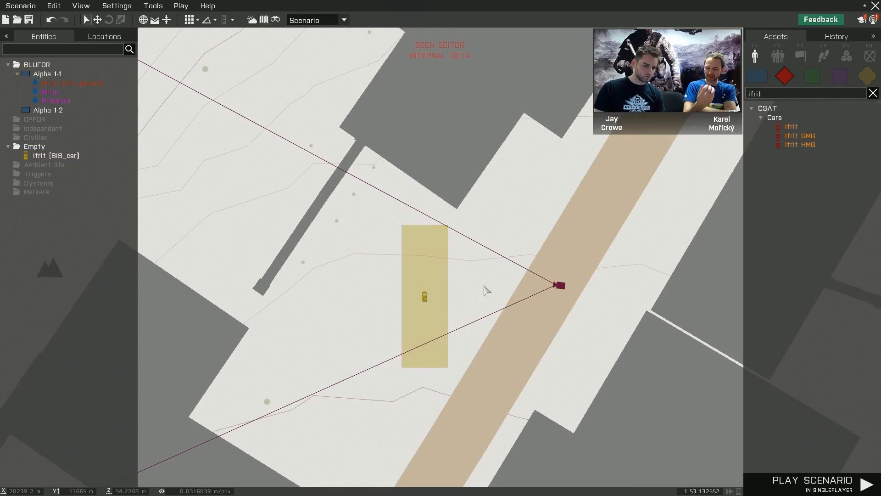
pyautogui.scroll(-3, 508, 272)
pyautogui.scroll(-4, 527, 223)
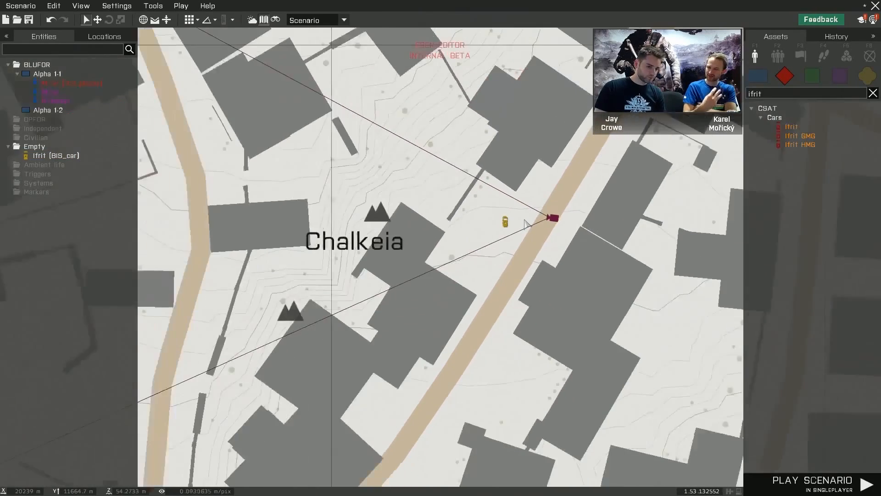
pyautogui.moveTo(540, 250)
pyautogui.mouseDown(button='right')
pyautogui.moveTo(534, 243)
pyautogui.moveTo(460, 298)
pyautogui.mouseUp(button='right')
pyautogui.press('m')
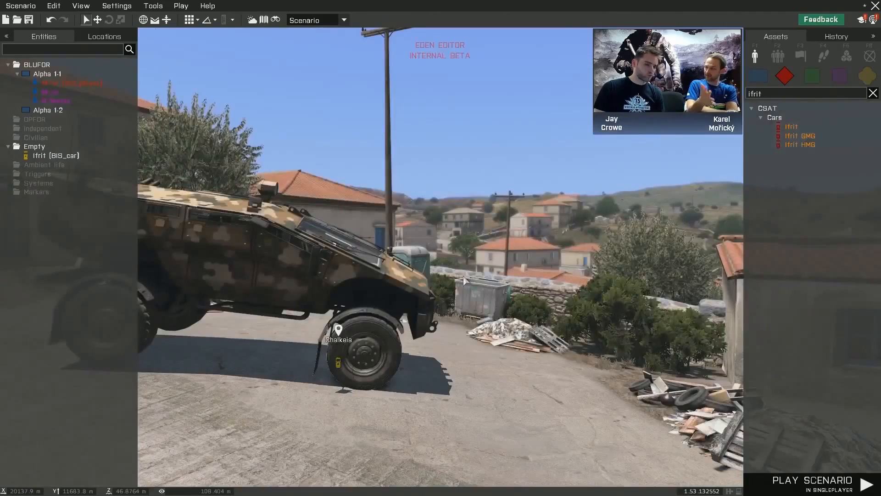
# - Examine the area between the Ifrit and the BLUFOR group on the 2D map and return to the 3D view
pyautogui.press('m')
pyautogui.moveTo(508, 257); pyautogui.dragTo(524, 131, button='right')
pyautogui.scroll(-5, 615, 183)
pyautogui.moveTo(597, 337); pyautogui.dragTo(566, 323, button='right')
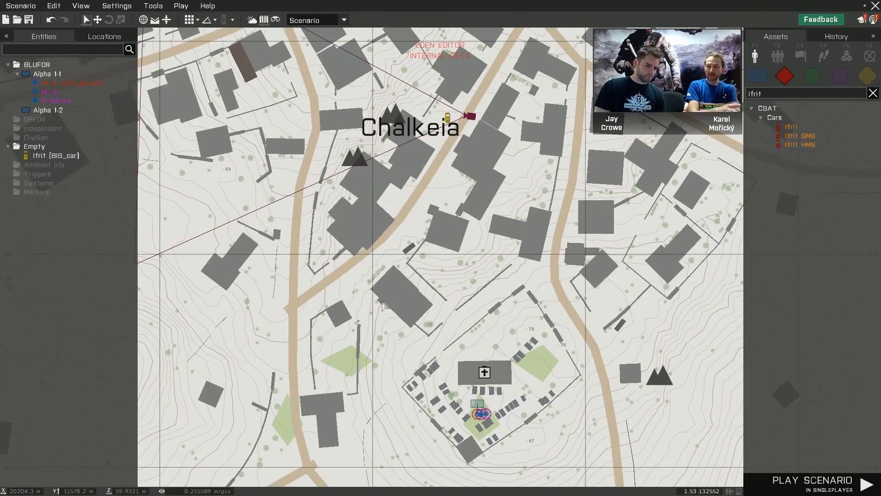
pyautogui.moveTo(573, 258); pyautogui.dragTo(572, 349, button='right')
pyautogui.moveTo(403, 157); pyautogui.dragTo(469, 56, button='right')
pyautogui.moveTo(596, 156); pyautogui.dragTo(585, 159, button='right')
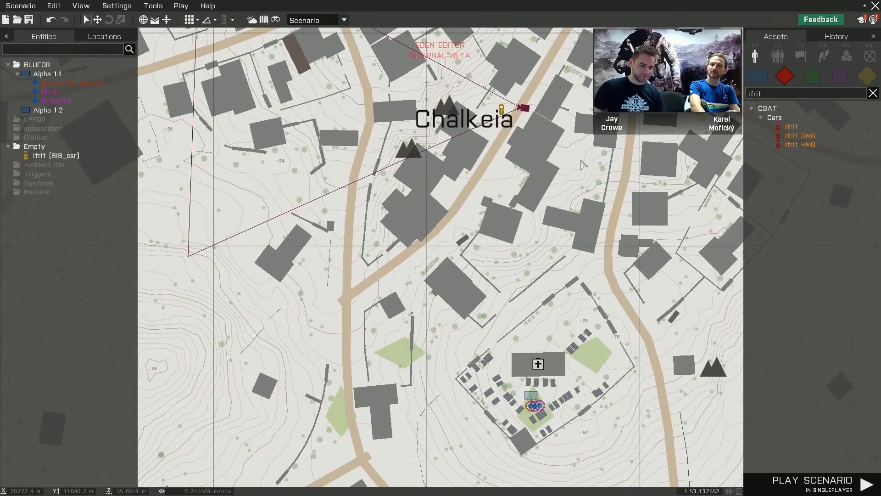
pyautogui.press('m')
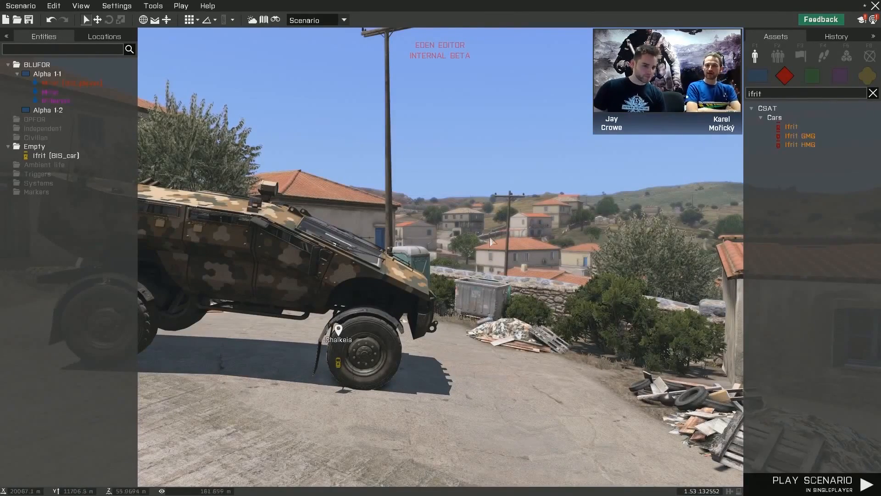
# - Clear the asset search and place a CSAT infantry Fire Team group in the middle of the street down the road from the Ifrit
pyautogui.press('d')
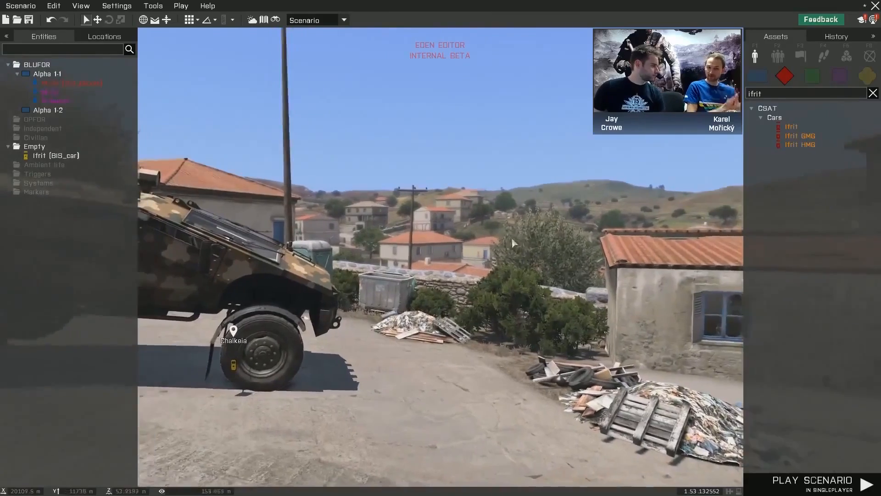
pyautogui.press('a')
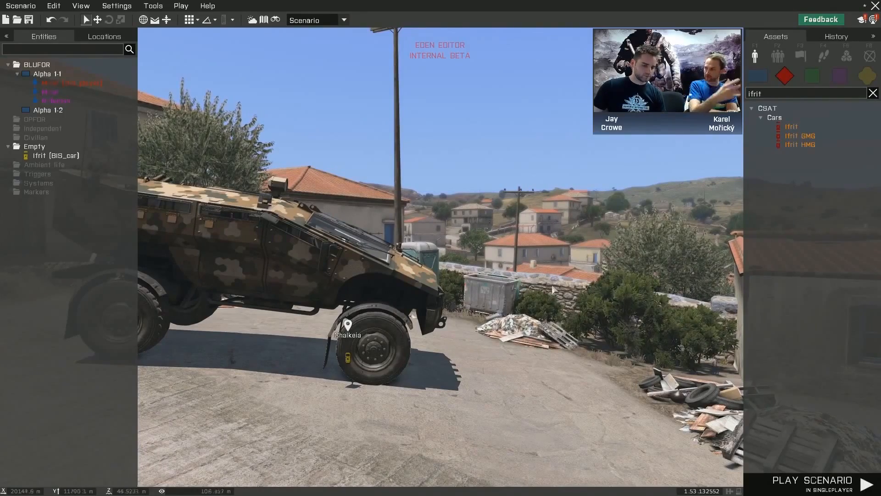
pyautogui.press('s')
pyautogui.moveTo(519, 282); pyautogui.dragTo(462, 291, button='right')
pyautogui.press('s')
pyautogui.press('s')
pyautogui.press('z')
pyautogui.press('w')
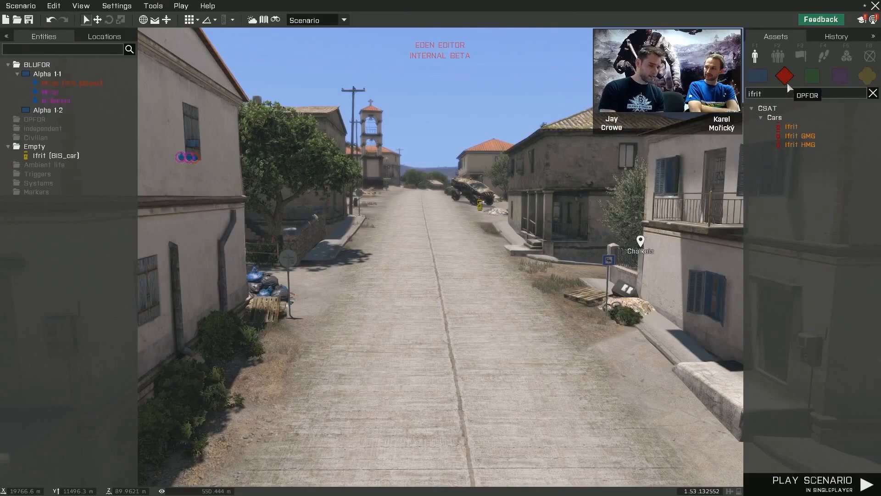
pyautogui.click(873, 93)
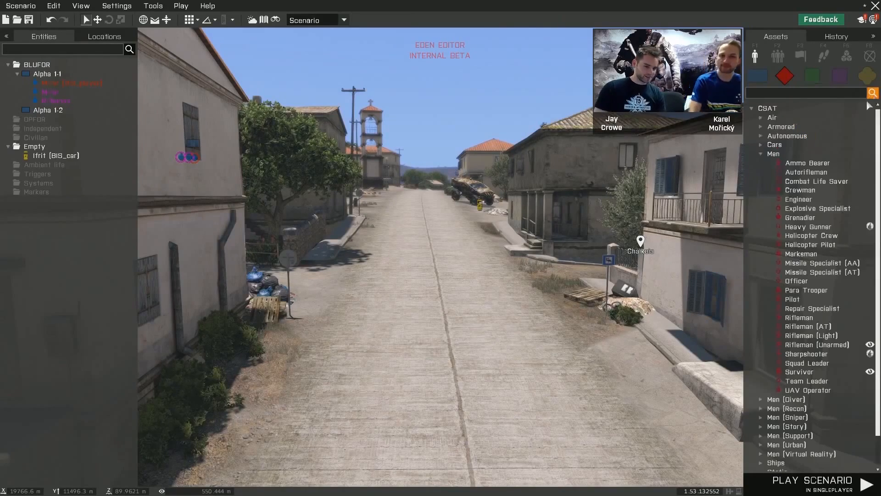
pyautogui.click(778, 57)
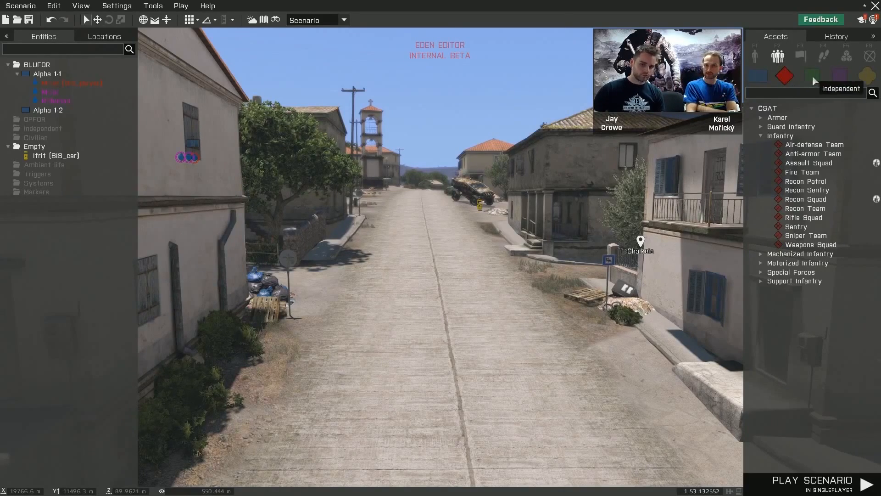
pyautogui.click(792, 175)
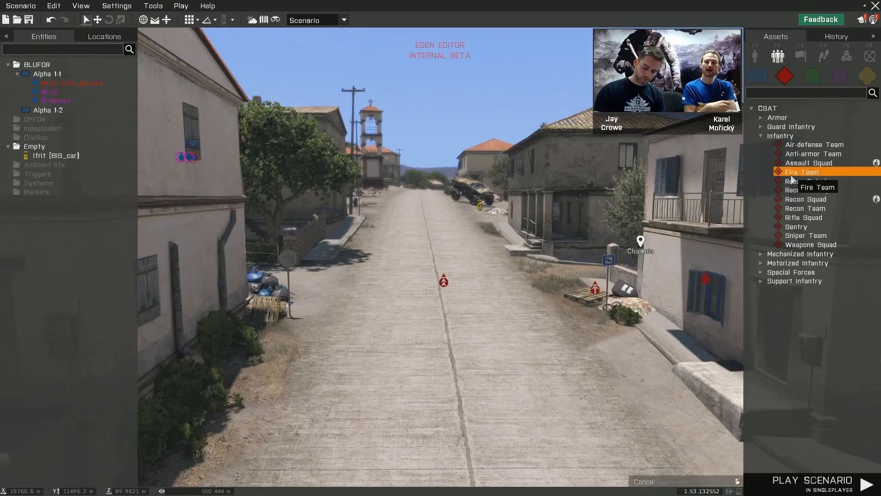
pyautogui.click(465, 351)
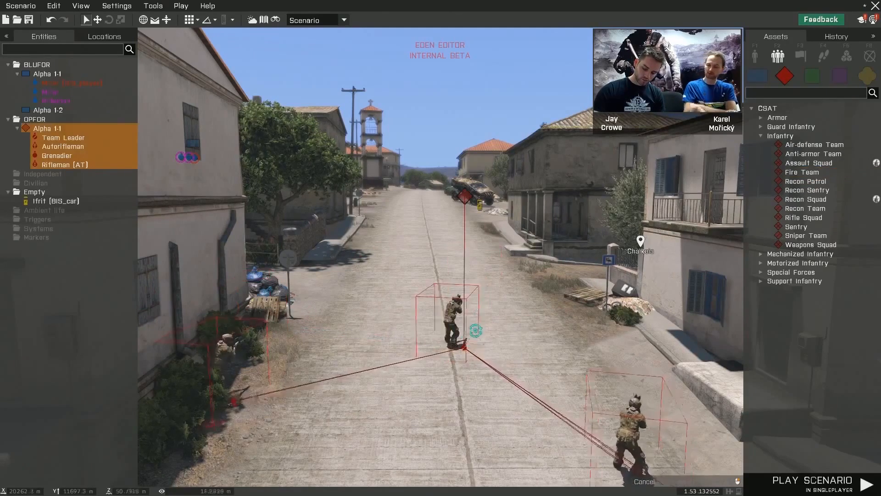
# - Examine the placed Fire Team in the street and select its Team Leader
pyautogui.moveTo(444, 250); pyautogui.dragTo(444, 250)
pyautogui.press('s')
pyautogui.moveTo(502, 284); pyautogui.dragTo(515, 285, button='right')
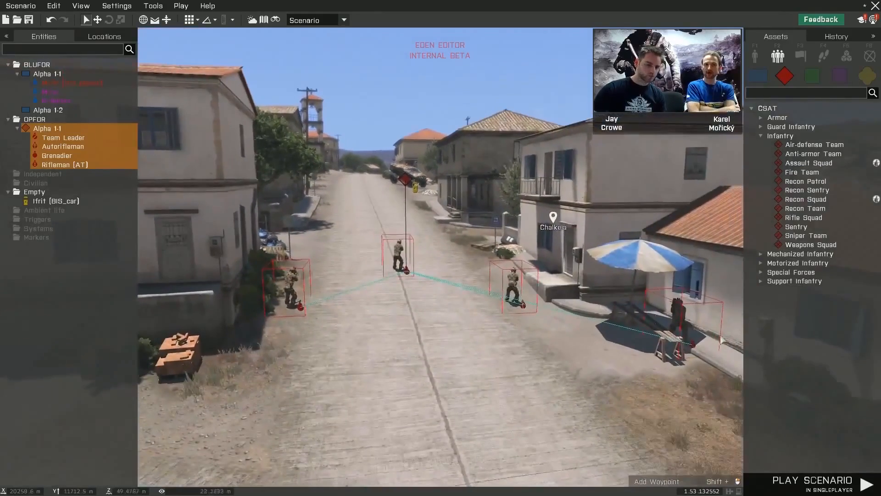
pyautogui.click(712, 345)
pyautogui.press('w')
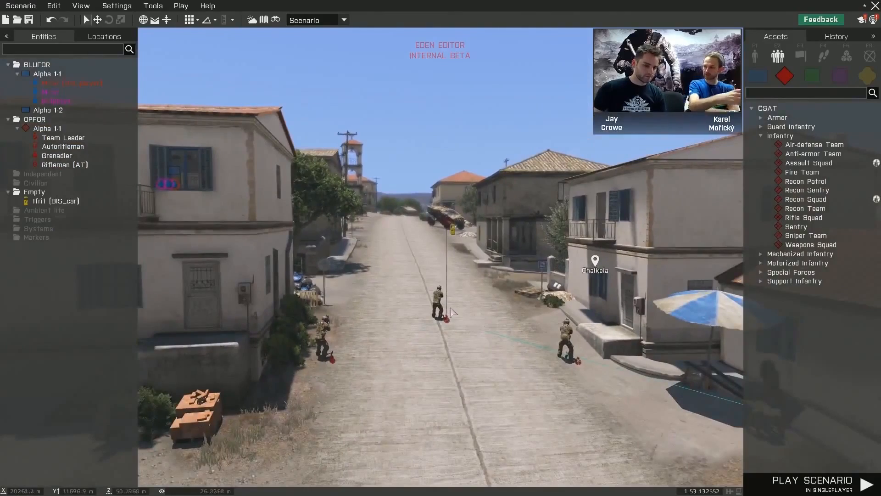
pyautogui.click(439, 308)
pyautogui.press('s')
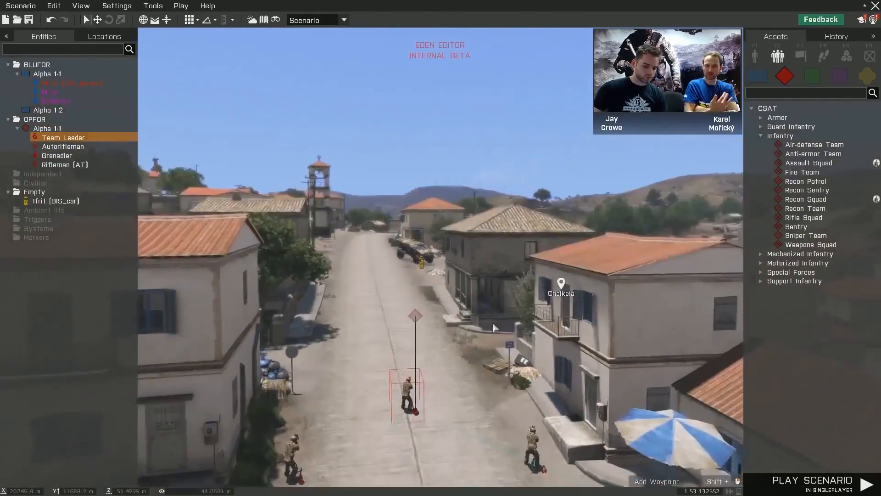
# - Compare the Fire Team's location on the 2D map with its surroundings in the 3D view
pyautogui.press('m')
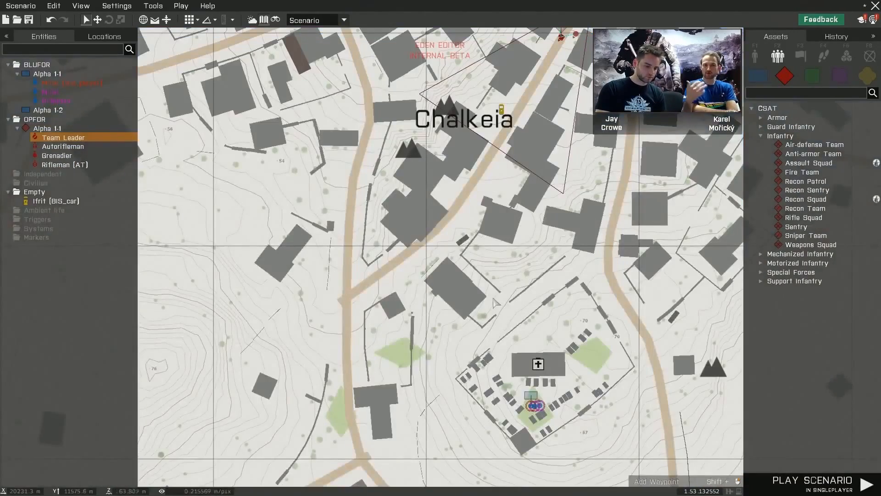
pyautogui.moveTo(527, 289); pyautogui.dragTo(469, 381, button='right')
pyautogui.moveTo(533, 274); pyautogui.dragTo(557, 328, button='right')
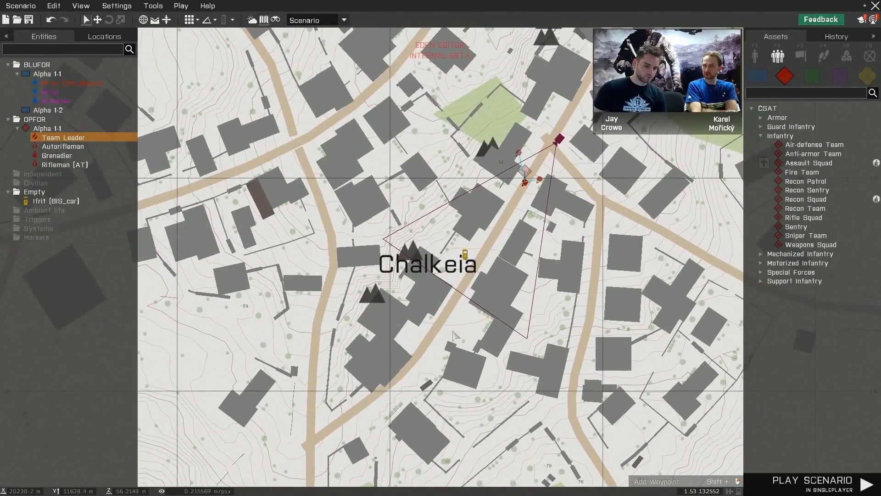
pyautogui.moveTo(513, 289); pyautogui.dragTo(500, 300, button='right')
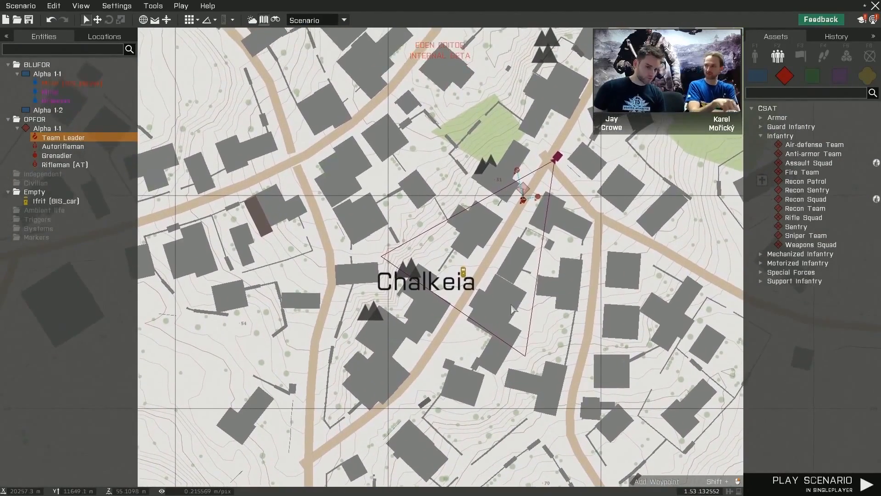
pyautogui.press('m')
pyautogui.moveTo(485, 330)
pyautogui.mouseDown(button='right')
pyautogui.moveTo(450, 355)
pyautogui.moveTo(482, 335)
pyautogui.moveTo(498, 339)
pyautogui.mouseUp(button='right')
pyautogui.press('w')
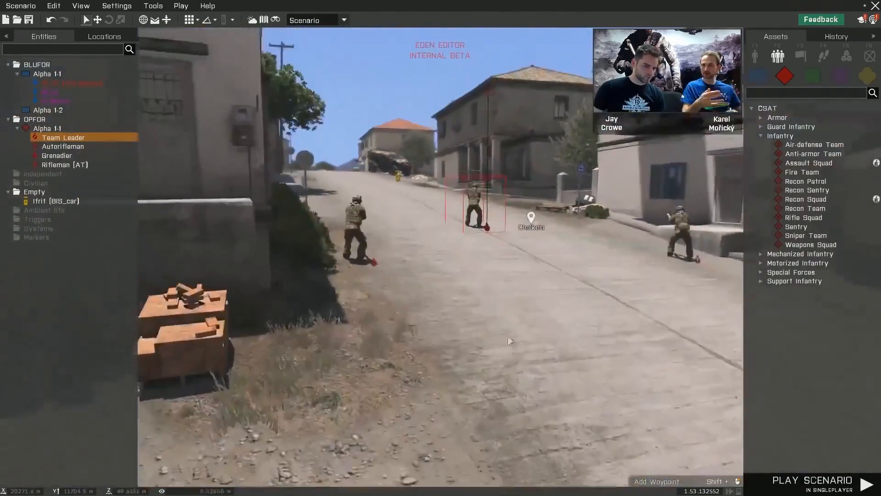
pyautogui.press('m')
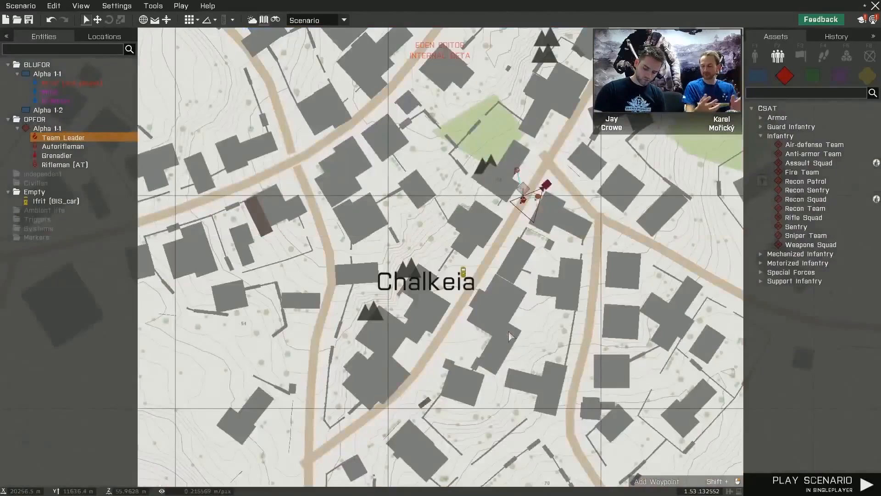
# - Switch the assets to waypoints and select the Fire Team's Team Leader on the 2D map
pyautogui.press('F4')
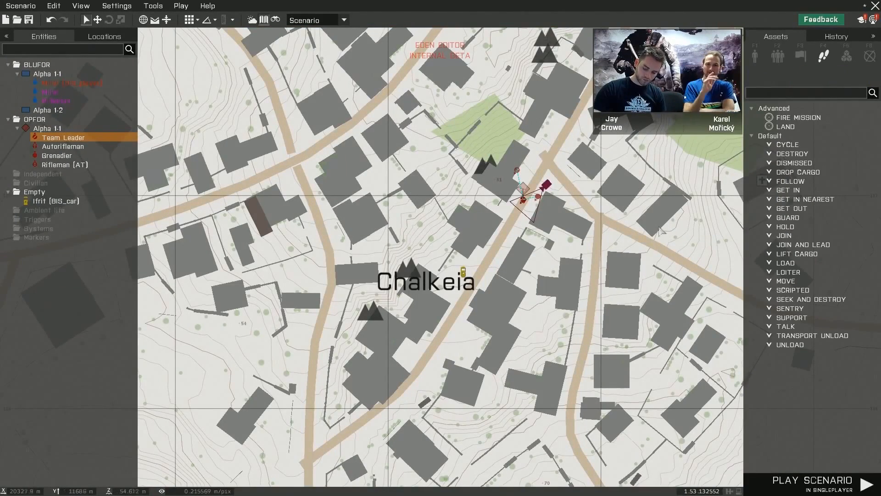
pyautogui.moveTo(658, 227); pyautogui.dragTo(563, 260, button='right')
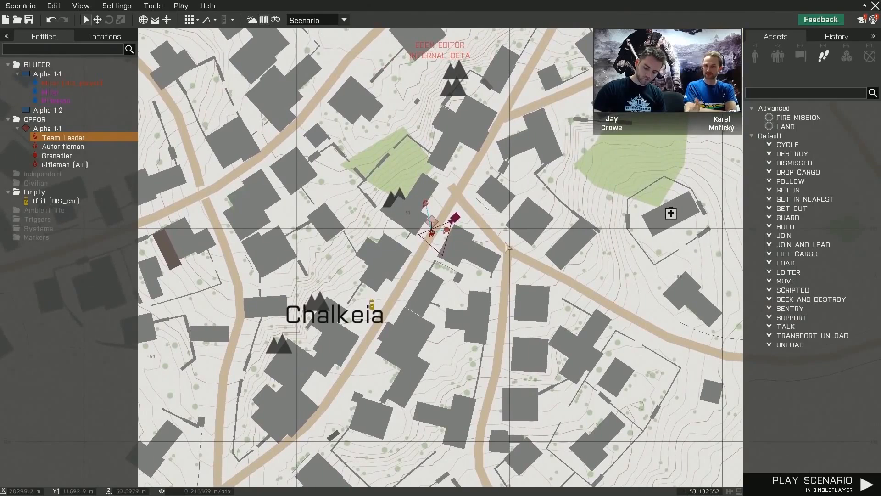
pyautogui.moveTo(492, 225); pyautogui.dragTo(500, 234, button='right')
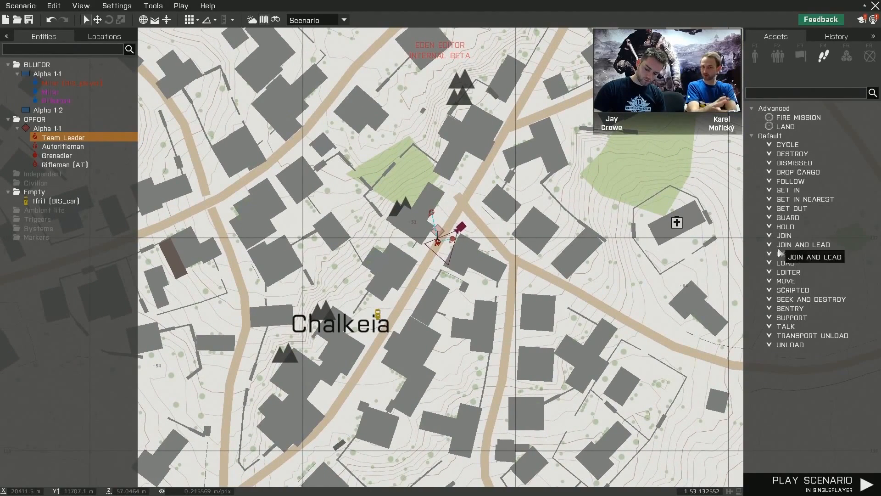
pyautogui.scroll(3, 463, 249)
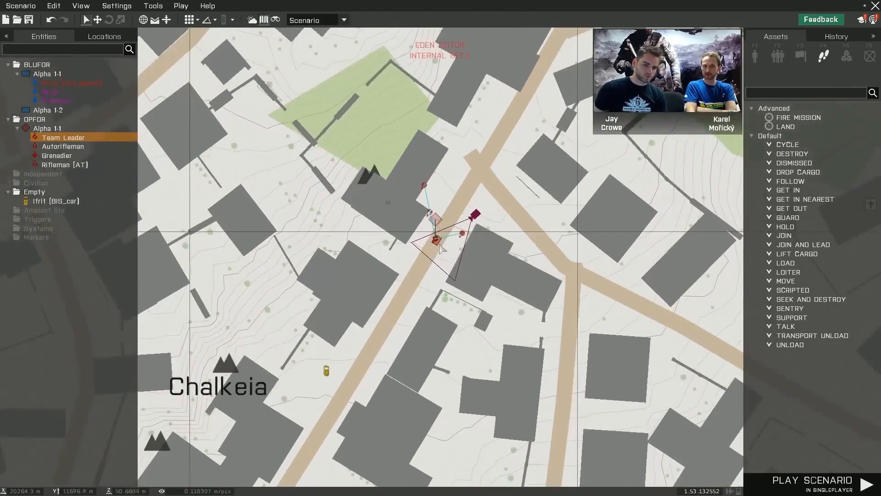
pyautogui.press('m')
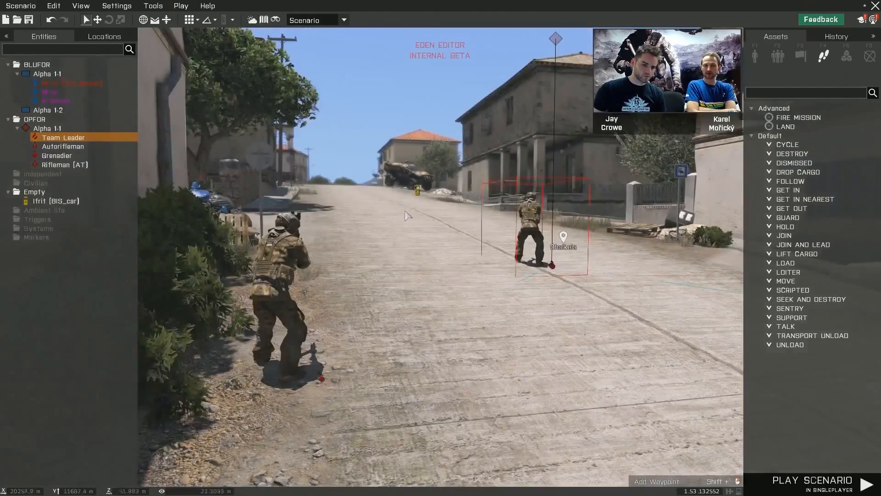
pyautogui.moveTo(388, 208); pyautogui.dragTo(386, 214, button='right')
pyautogui.press('q')
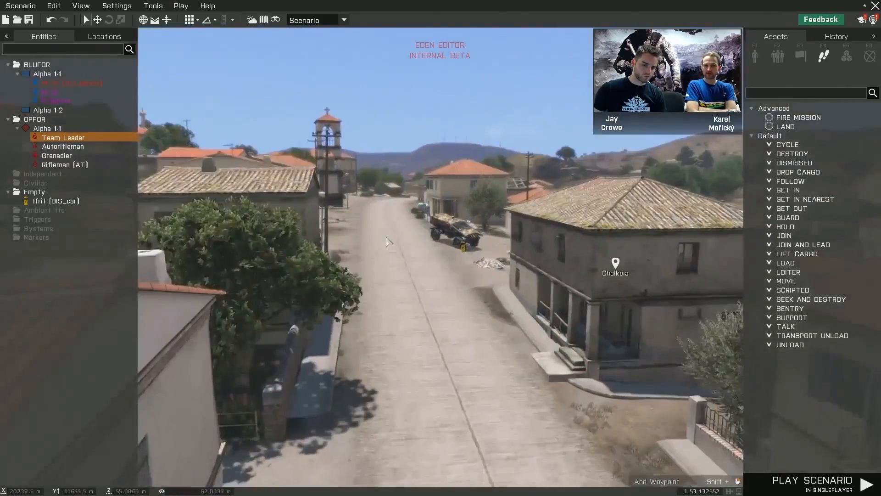
pyautogui.click(387, 236)
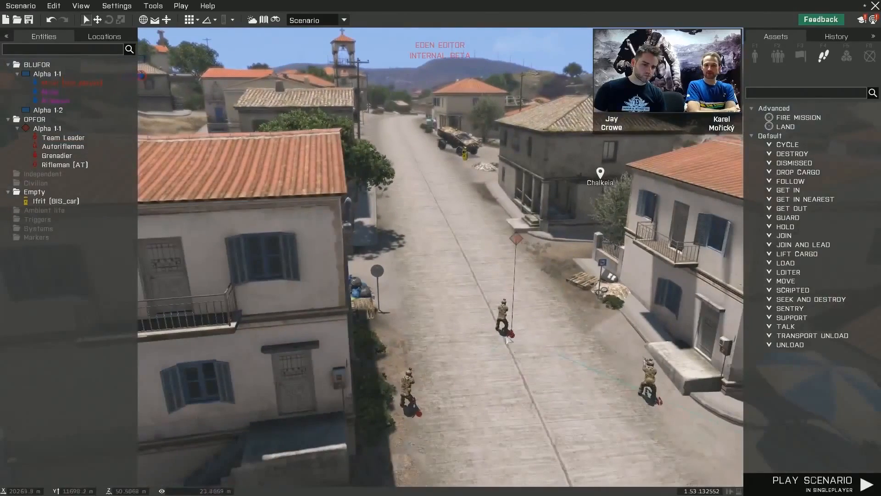
pyautogui.press('m')
pyautogui.click(435, 240)
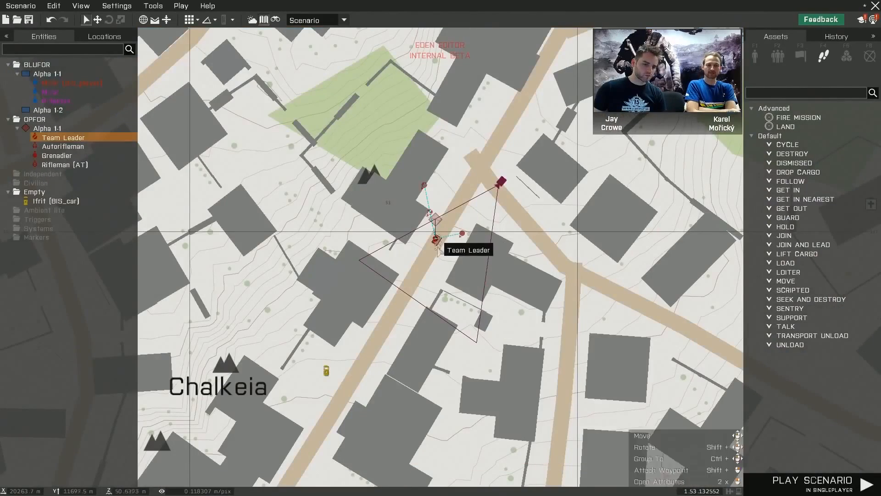
# - Place four Move waypoints for the Fire Team: two down the road, one beyond the Ifrit, and one back beside the Team Leader
pyautogui.moveTo(430, 303); pyautogui.dragTo(513, 209, button='right')
pyautogui.keyDown('shift'); pyautogui.rightClick(468, 239); pyautogui.keyUp('shift')
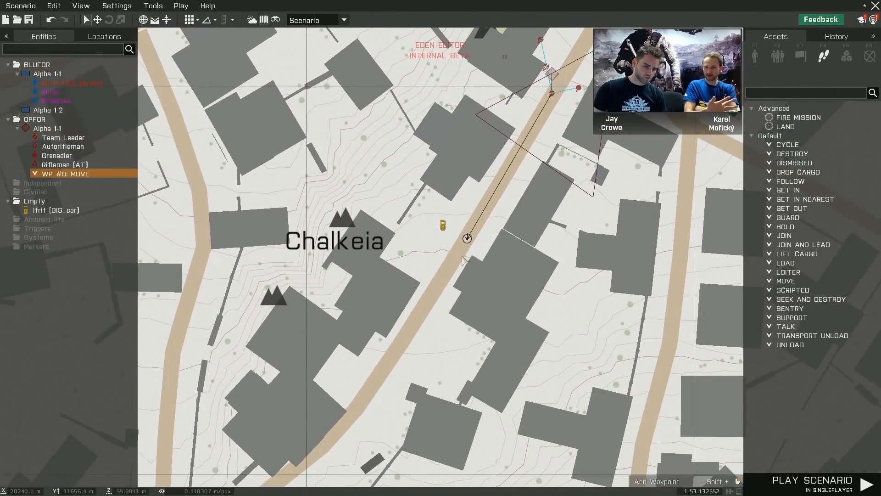
pyautogui.keyDown('shift'); pyautogui.rightClick(422, 296); pyautogui.keyUp('shift')
pyautogui.keyDown('shift'); pyautogui.rightClick(430, 214); pyautogui.keyUp('shift')
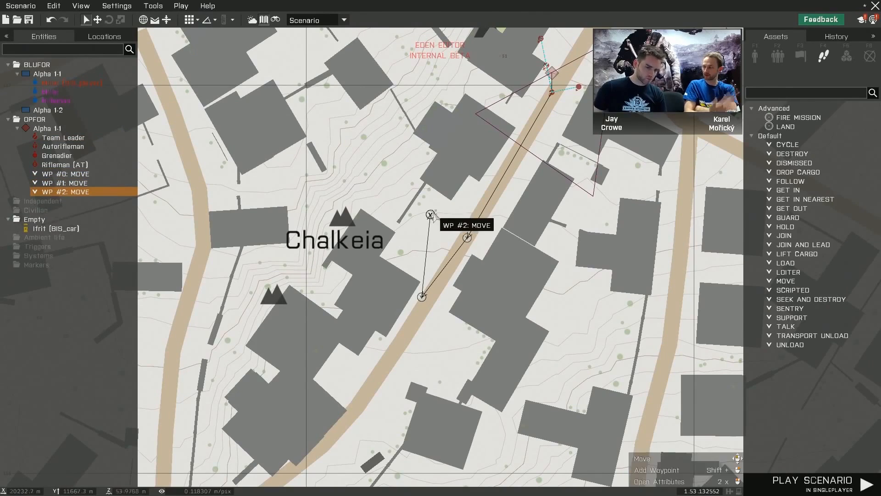
pyautogui.moveTo(532, 162); pyautogui.dragTo(488, 250, button='right')
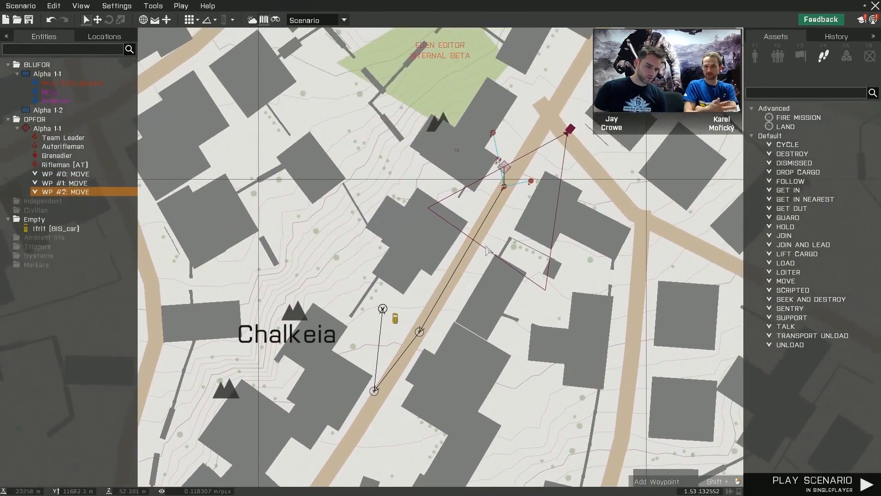
pyautogui.keyDown('shift'); pyautogui.rightClick(492, 187); pyautogui.keyUp('shift')
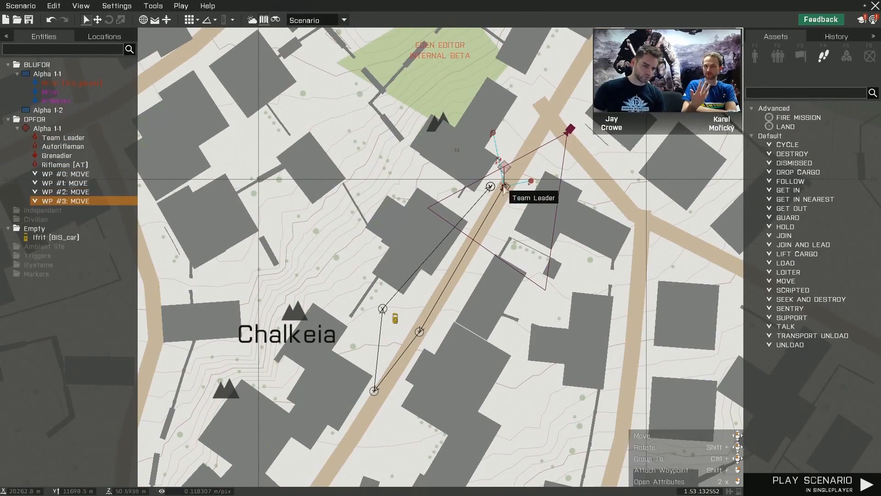
pyautogui.moveTo(522, 221); pyautogui.dragTo(497, 273, button='right')
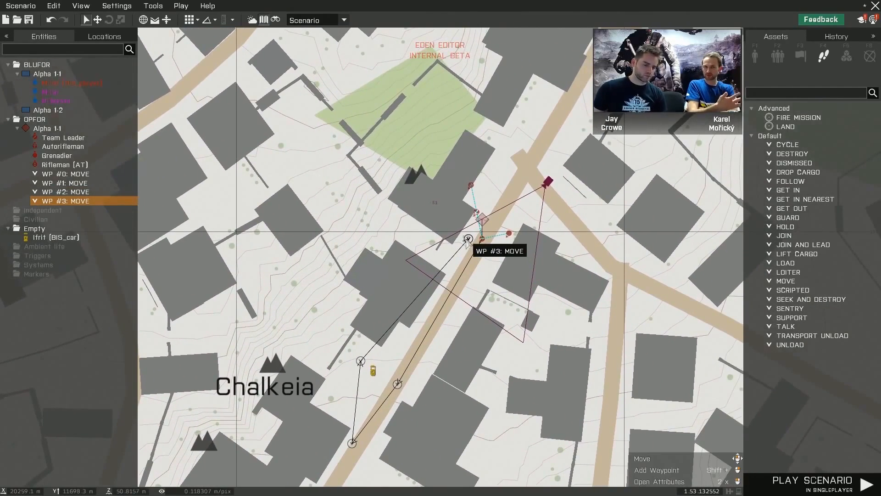
pyautogui.moveTo(553, 267); pyautogui.dragTo(540, 232, button='right')
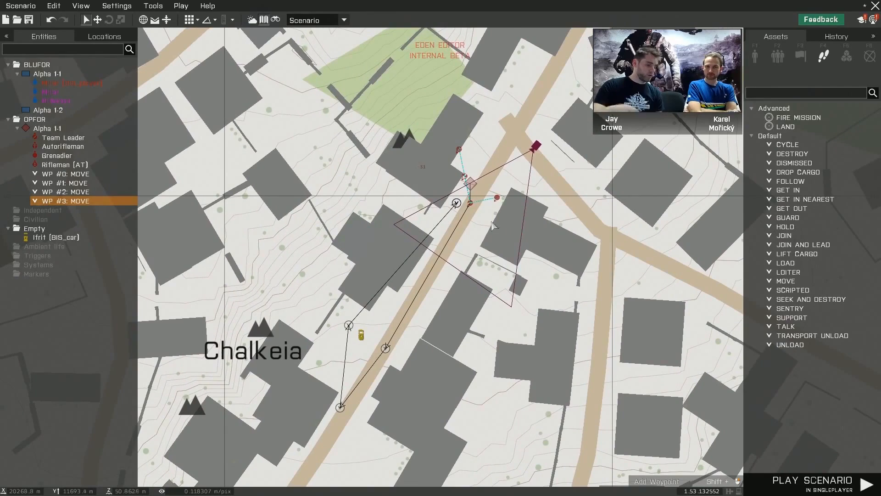
# - Change the type of the Fire Team's last waypoint to CYCLE in the 3D view
pyautogui.press('m')
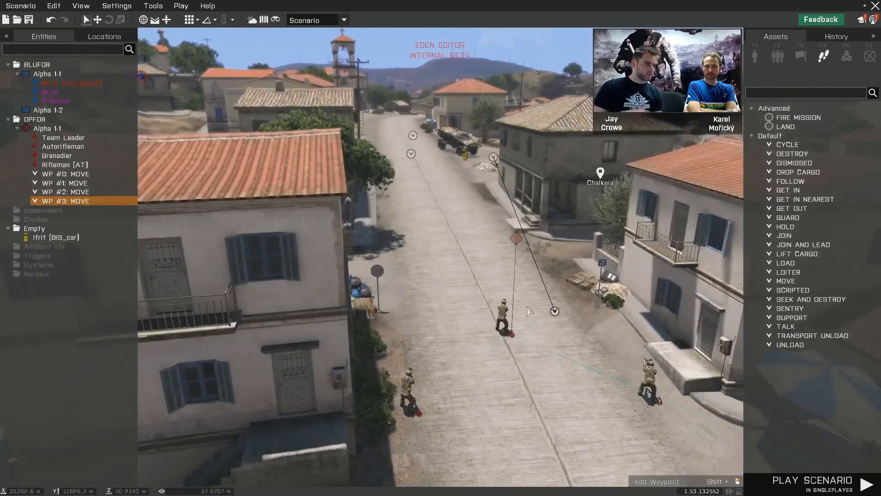
pyautogui.doubleClick(555, 312)
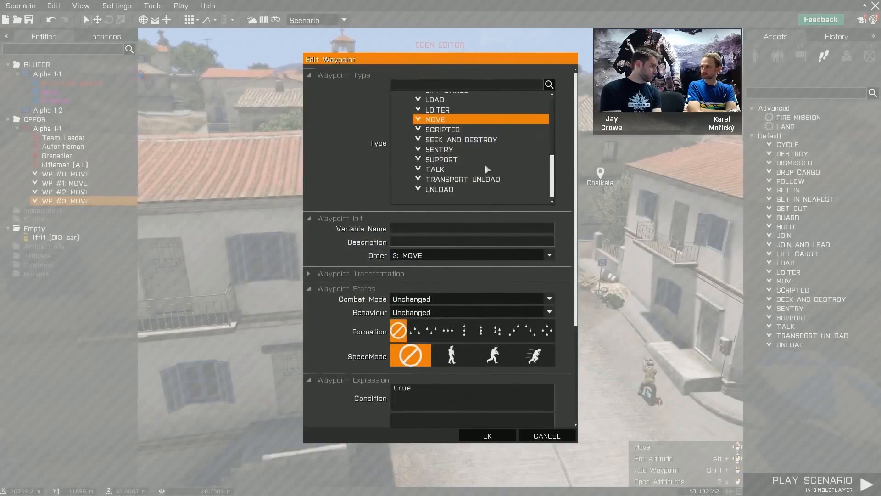
pyautogui.scroll(5, 484, 164)
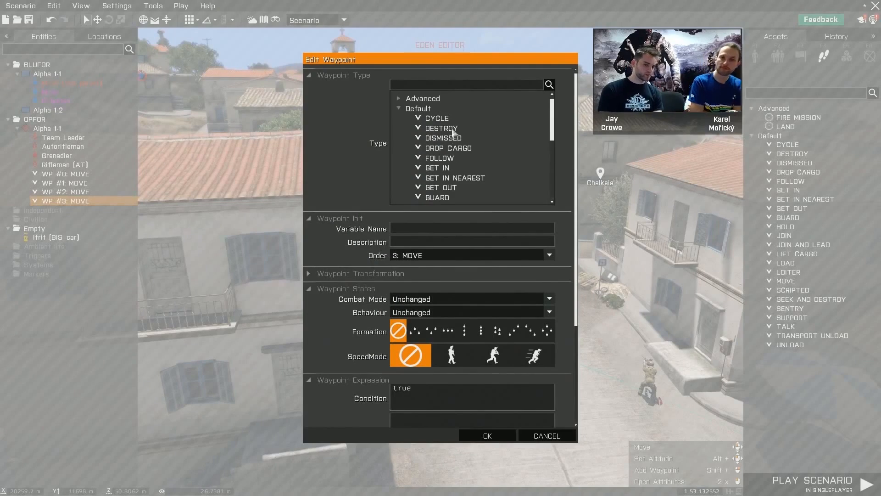
pyautogui.click(454, 121)
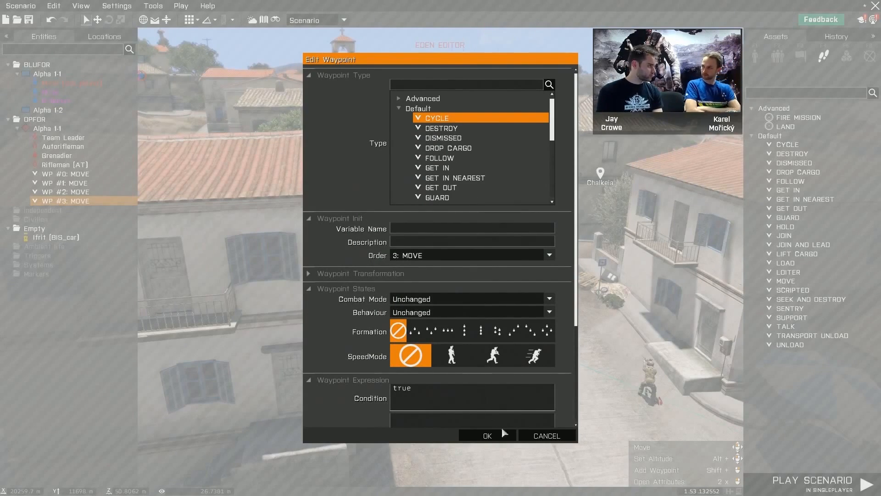
pyautogui.click(487, 434)
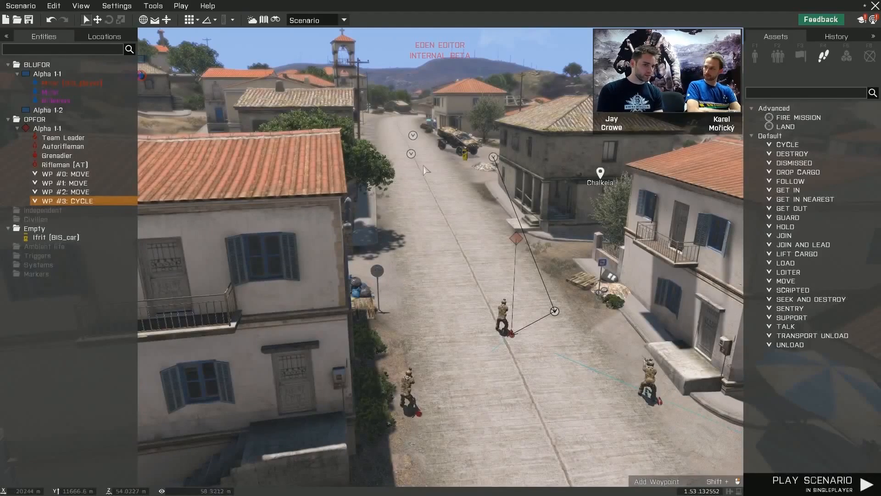
# - Set the Fire Team's first waypoint to the walking speed mode and a single-column formation
pyautogui.rightClick(411, 154)
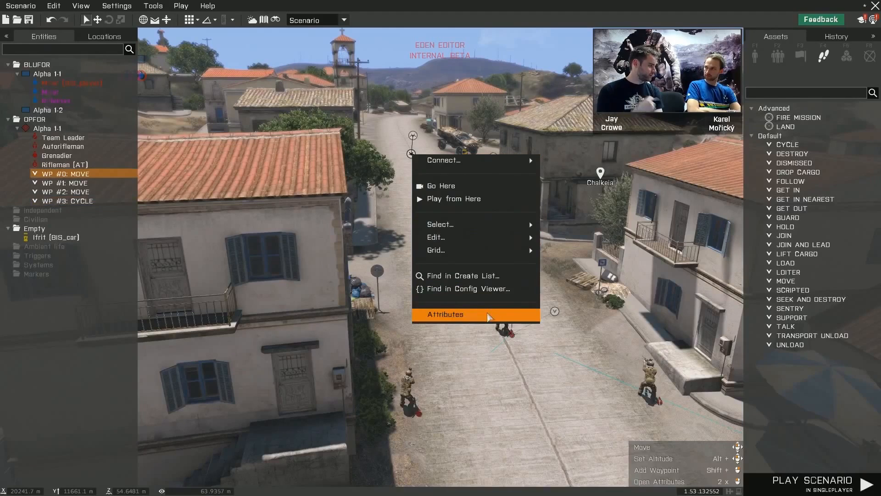
pyautogui.click(467, 313)
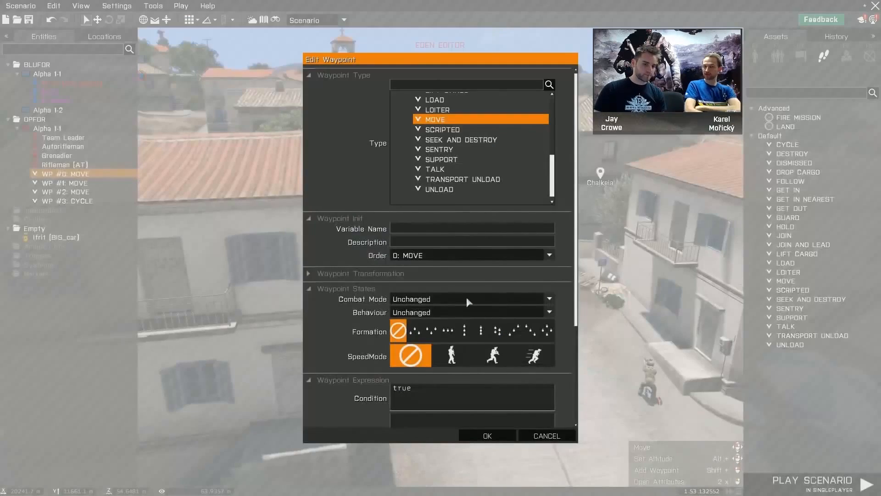
pyautogui.click(458, 354)
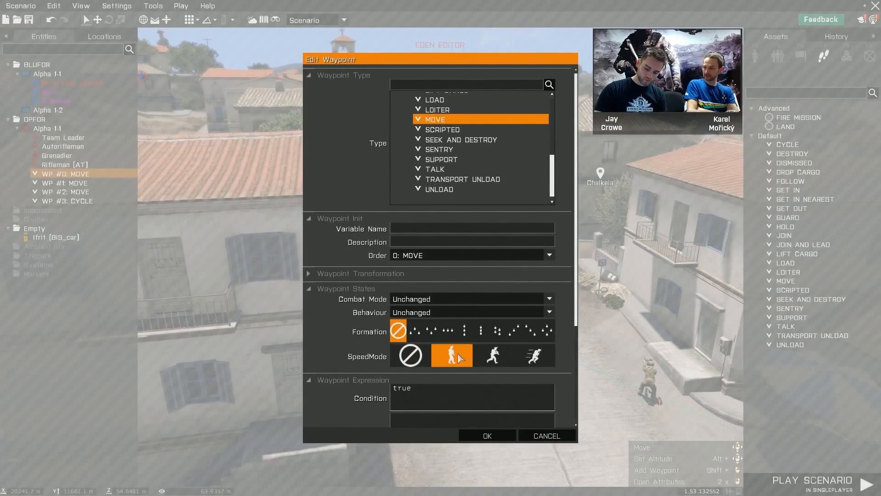
pyautogui.click(468, 330)
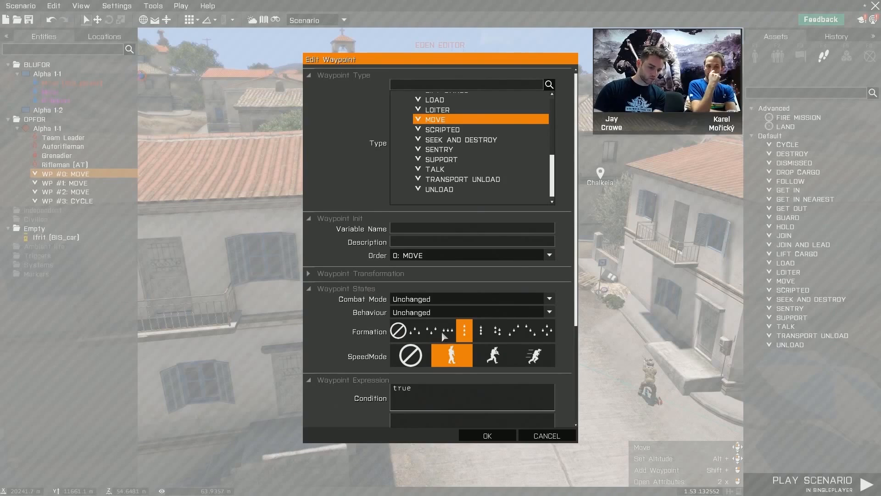
pyautogui.scroll(-6, 459, 327)
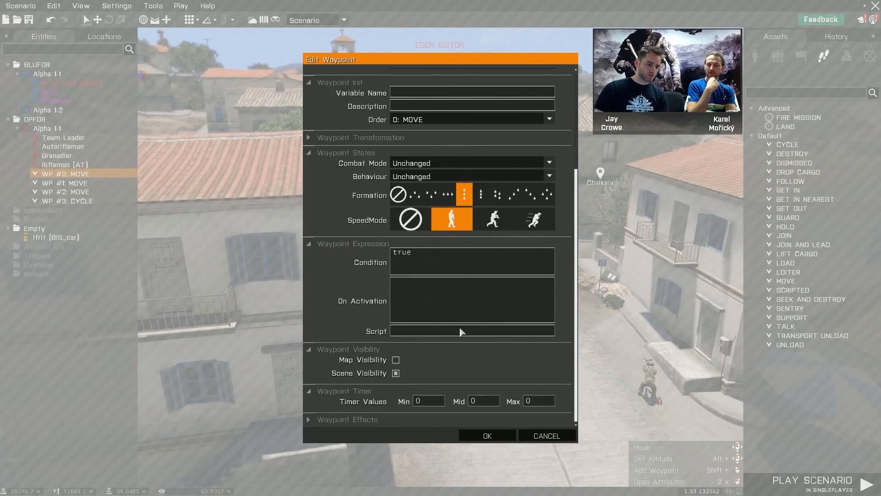
pyautogui.click(486, 436)
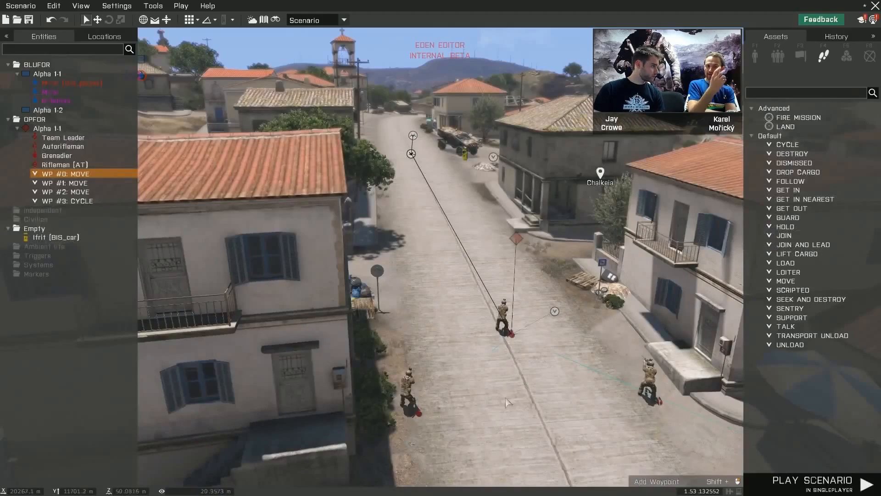
# - Set the OPFOR Fire Team group's behaviour to Safe, with a single-column formation and the walking speed mode
pyautogui.click(530, 372)
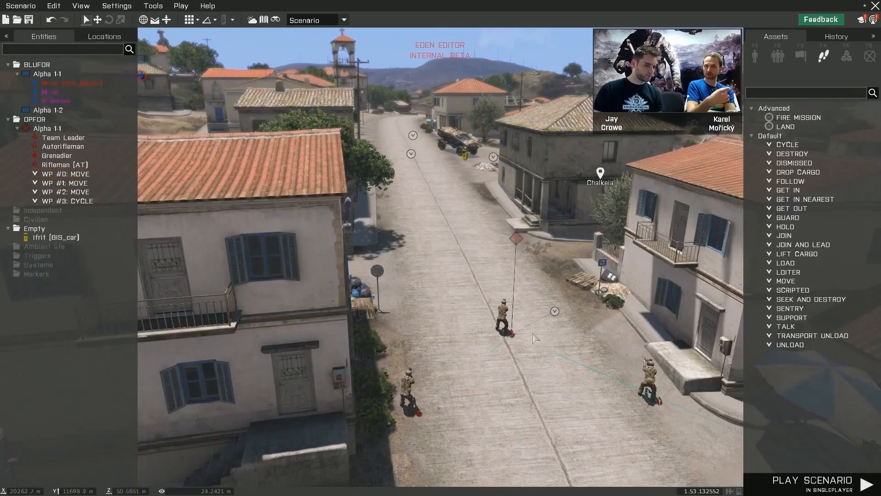
pyautogui.click(515, 237)
pyautogui.rightClick(516, 239)
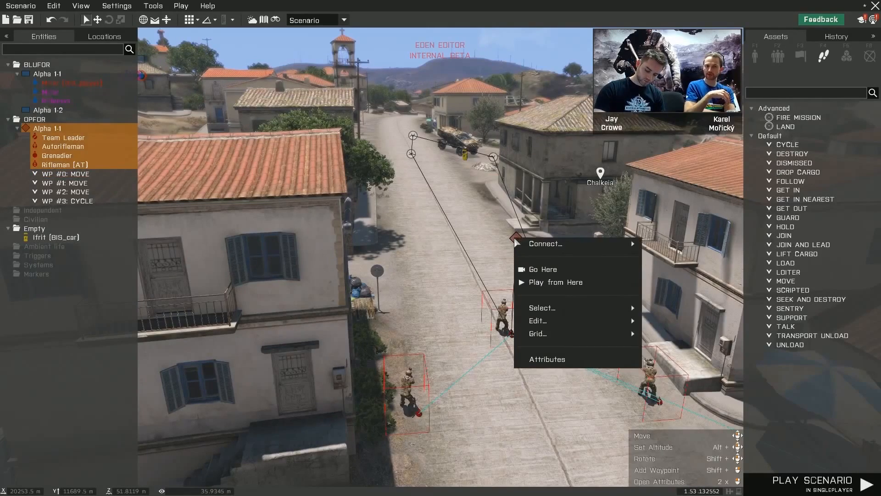
pyautogui.click(536, 360)
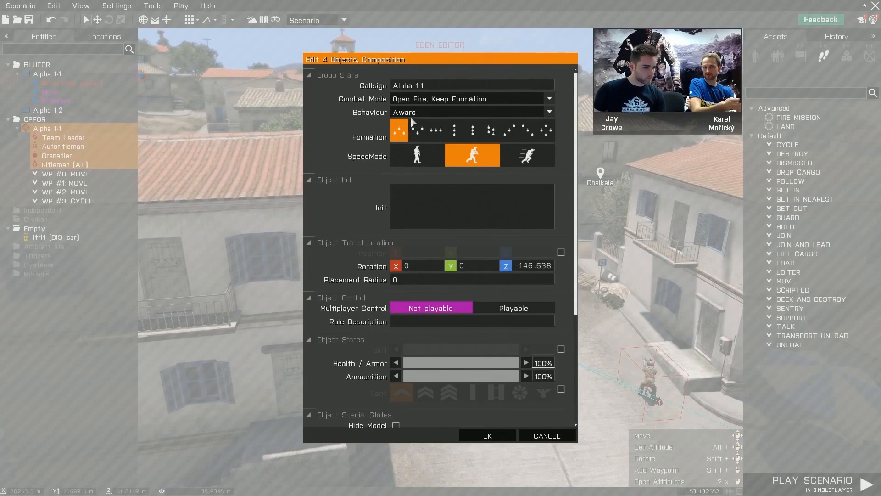
pyautogui.click(436, 113)
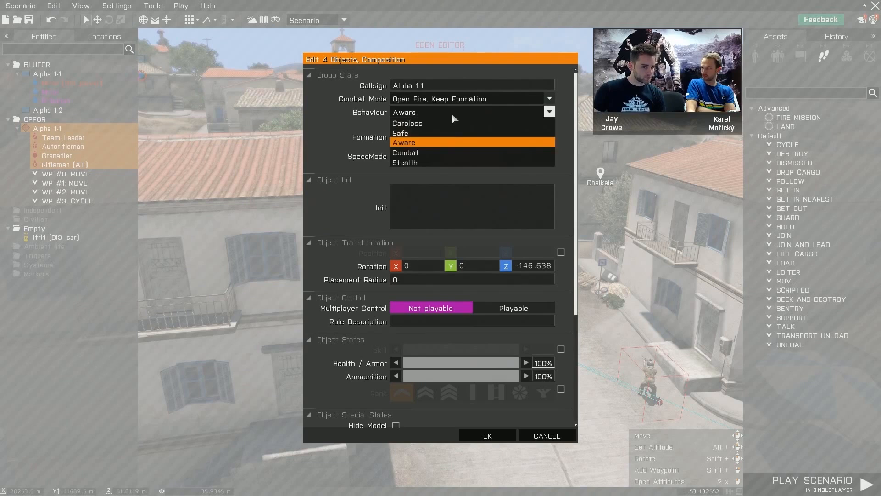
pyautogui.click(468, 138)
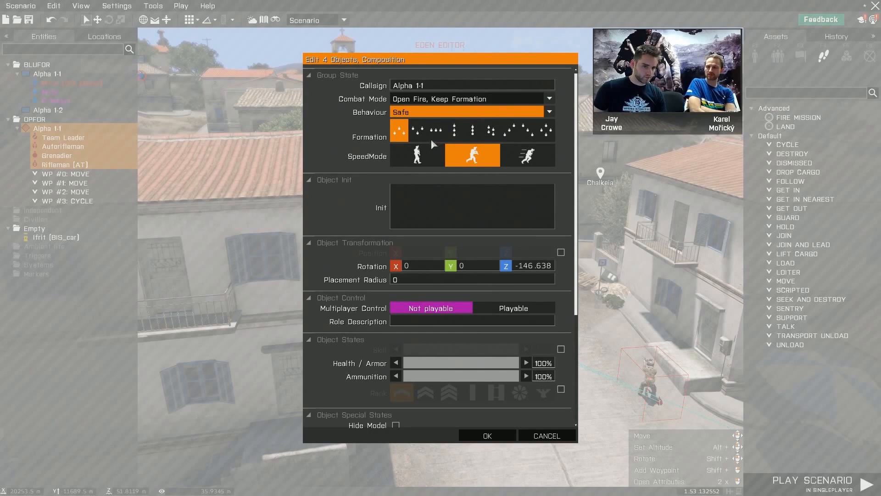
pyautogui.click(455, 133)
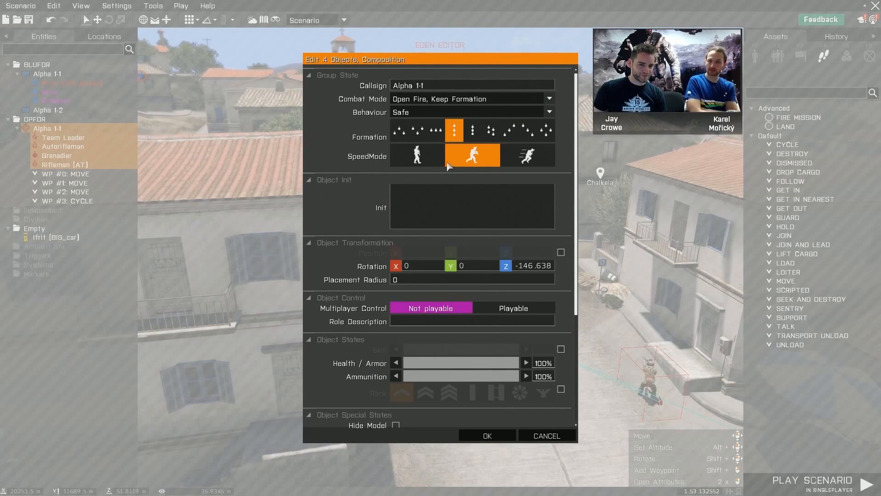
pyautogui.click(428, 159)
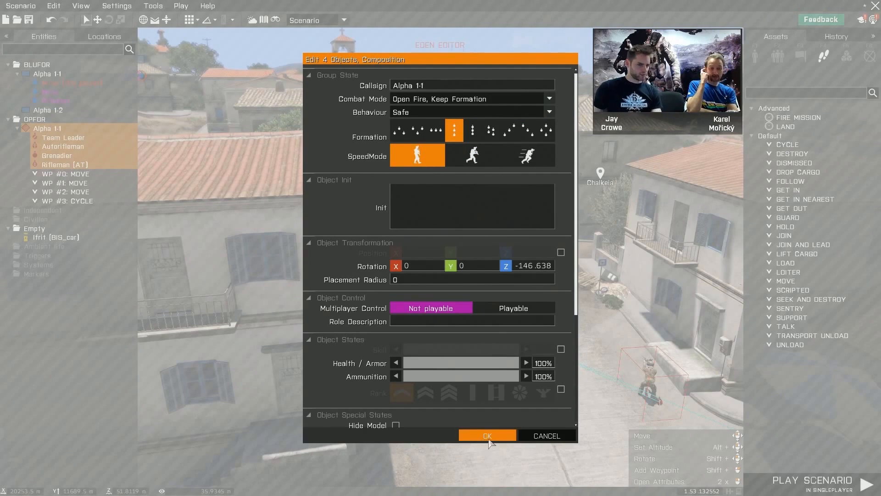
pyautogui.click(488, 437)
# - Switch the assets from waypoints to objects and list the CSAT air units, with the whole of Chalkeia in view
pyautogui.press('s')
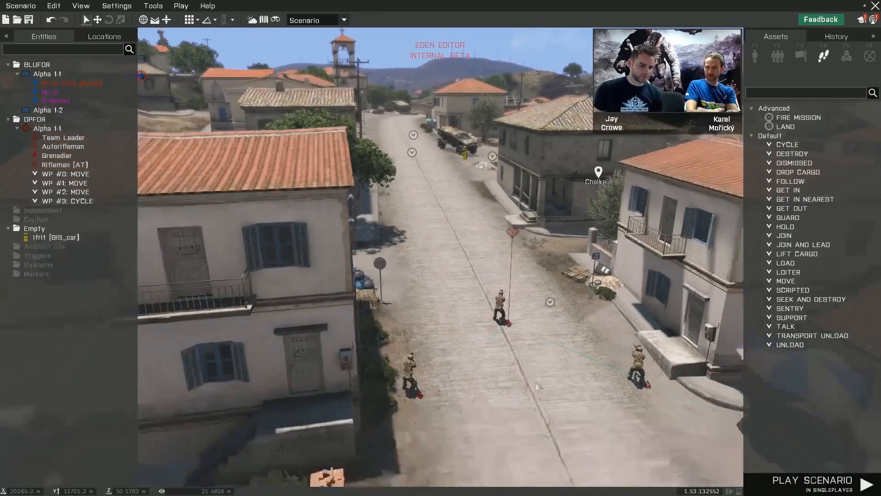
pyautogui.moveTo(525, 398); pyautogui.dragTo(634, 363, button='right')
pyautogui.press('a')
pyautogui.press('w')
pyautogui.press('d')
pyautogui.press('s')
pyautogui.press('q')
pyautogui.press('s')
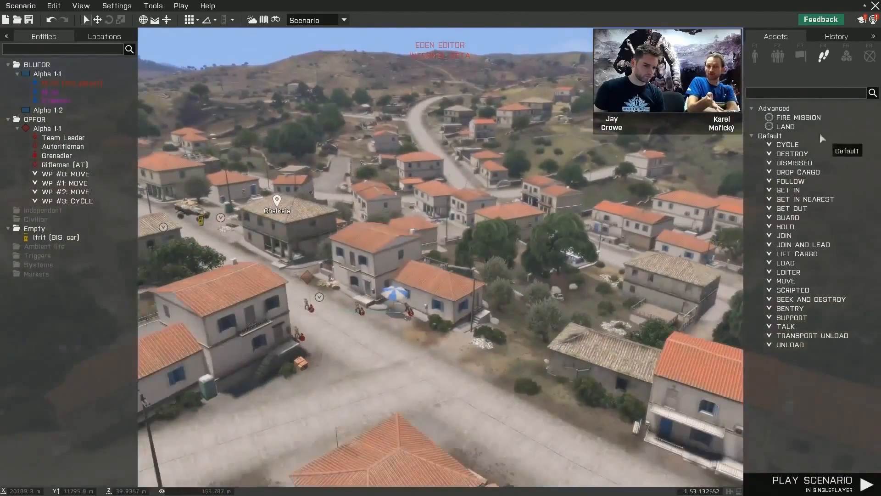
pyautogui.click(758, 55)
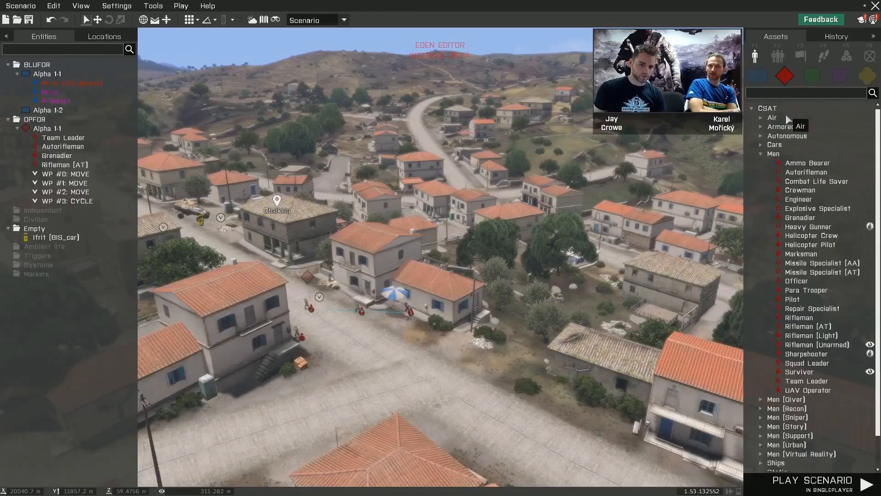
pyautogui.press('s')
pyautogui.press('s')
pyautogui.moveTo(529, 203)
pyautogui.mouseDown(button='right')
pyautogui.moveTo(518, 211)
pyautogui.moveTo(525, 203)
pyautogui.mouseUp(button='right')
pyautogui.click(762, 118)
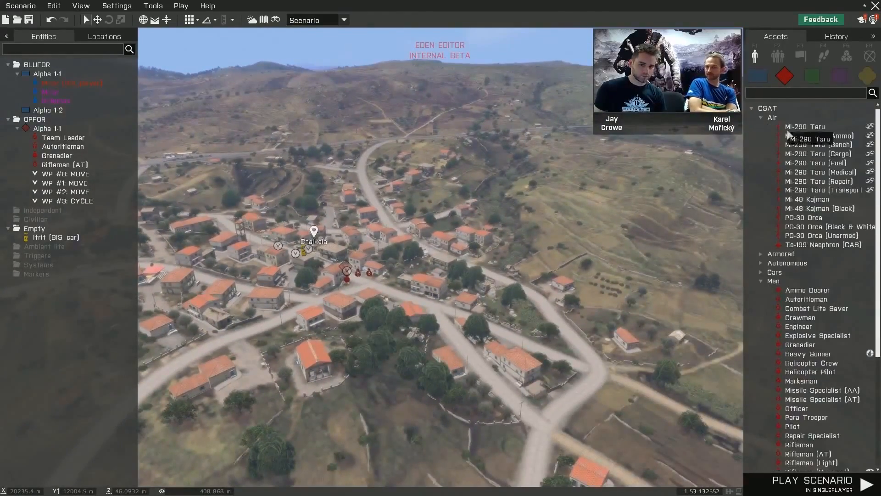
# - Place a crewed Mi-290 Taru over the field beside the road junction outside Chalkeia and select its whole group
pyautogui.click(808, 126)
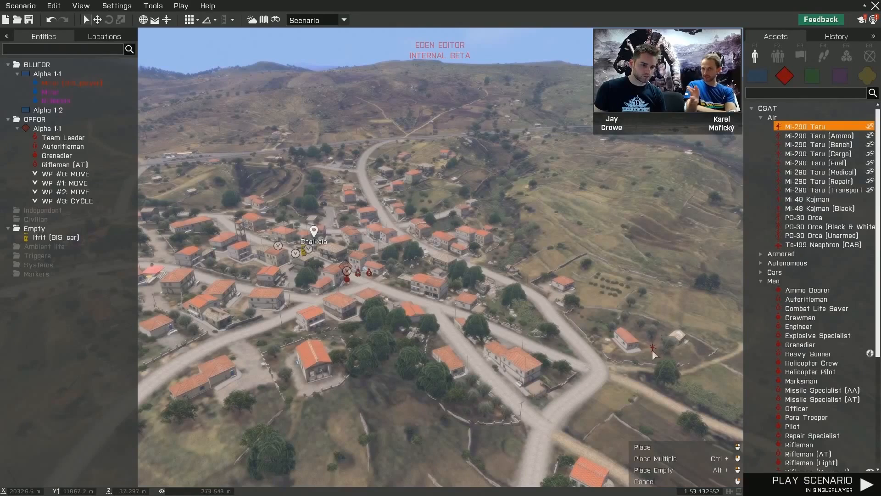
pyautogui.click(633, 396)
pyautogui.keyDown('alt'); pyautogui.moveTo(632, 396); pyautogui.dragTo(700, 188); pyautogui.keyUp('alt')
pyautogui.moveTo(613, 246); pyautogui.dragTo(547, 202, button='right')
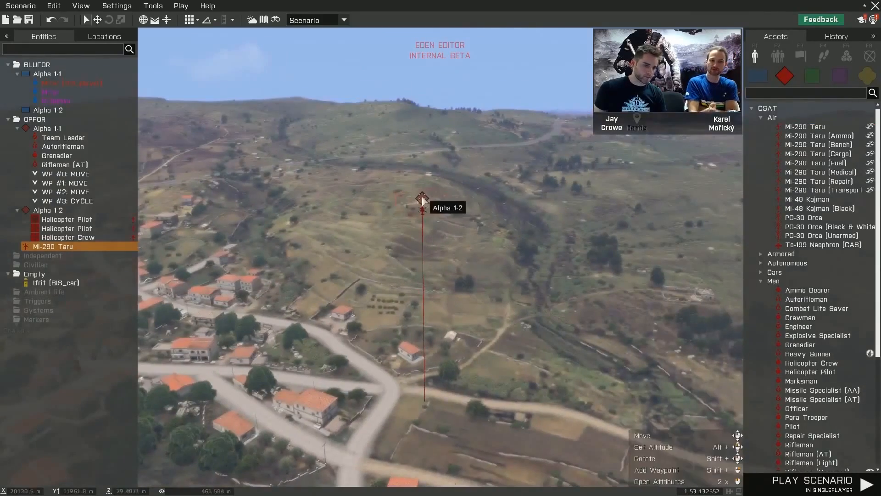
pyautogui.moveTo(424, 200); pyautogui.dragTo(627, 241)
# - Examine the Mi-290 Taru up close and from a distance, including the crew icons at its nose and its group icon
pyautogui.press('w')
pyautogui.press('d')
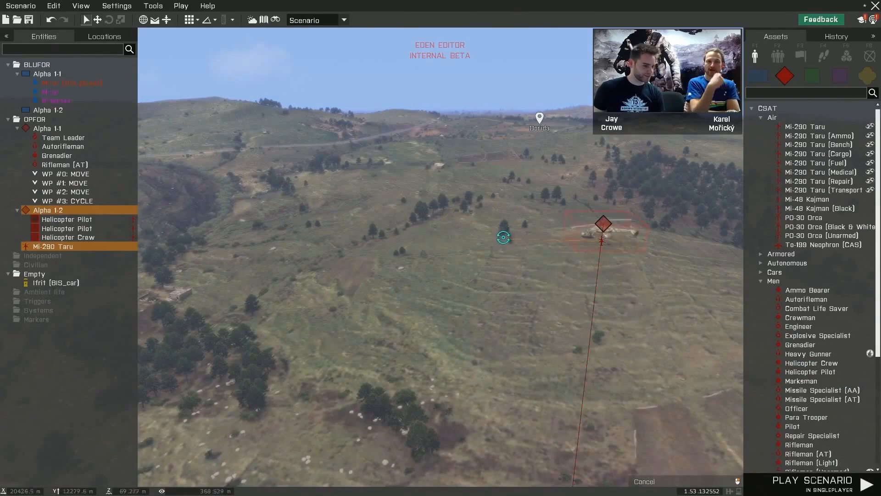
pyautogui.press('w')
pyautogui.press('d')
pyautogui.moveTo(539, 286)
pyautogui.mouseDown(button='right')
pyautogui.moveTo(514, 291)
pyautogui.moveTo(467, 272)
pyautogui.moveTo(470, 264)
pyautogui.moveTo(539, 281)
pyautogui.moveTo(563, 274)
pyautogui.mouseUp(button='right')
pyautogui.press('s')
pyautogui.press('d')
pyautogui.press('w')
pyautogui.press('a')
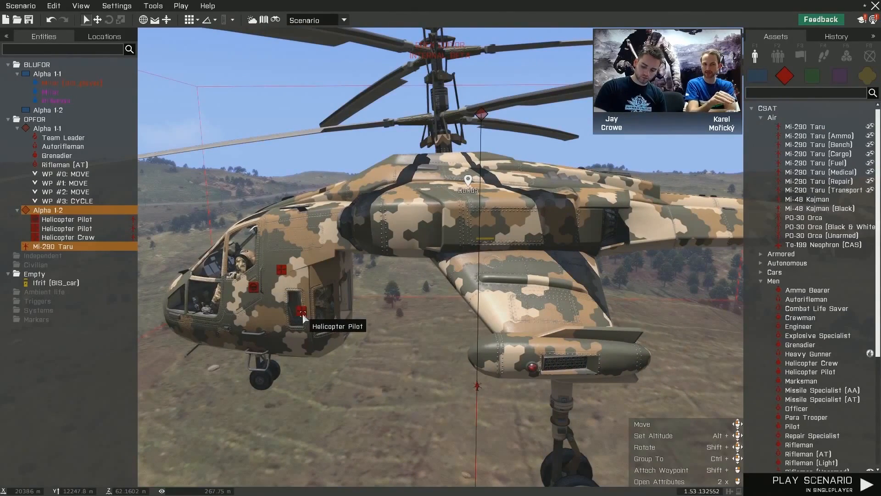
pyautogui.scroll(3, 302, 313)
pyautogui.scroll(-2, 328, 341)
pyautogui.moveTo(345, 342); pyautogui.dragTo(280, 338, button='right')
pyautogui.scroll(2, 316, 339)
pyautogui.scroll(-2, 315, 338)
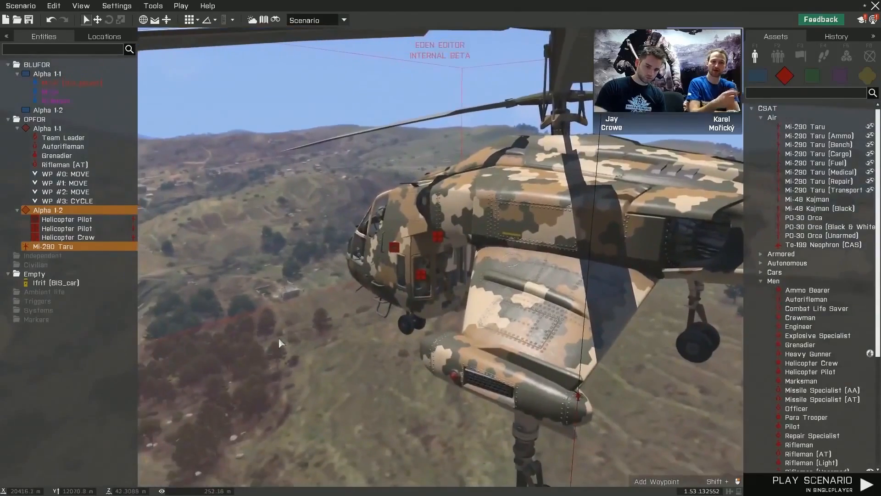
pyautogui.scroll(2, 279, 340)
pyautogui.scroll(-2, 279, 343)
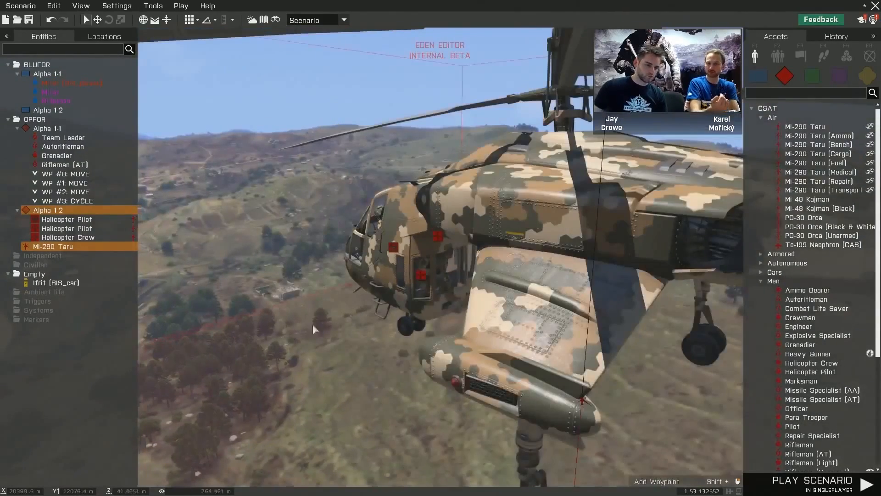
pyautogui.scroll(-3, 337, 324)
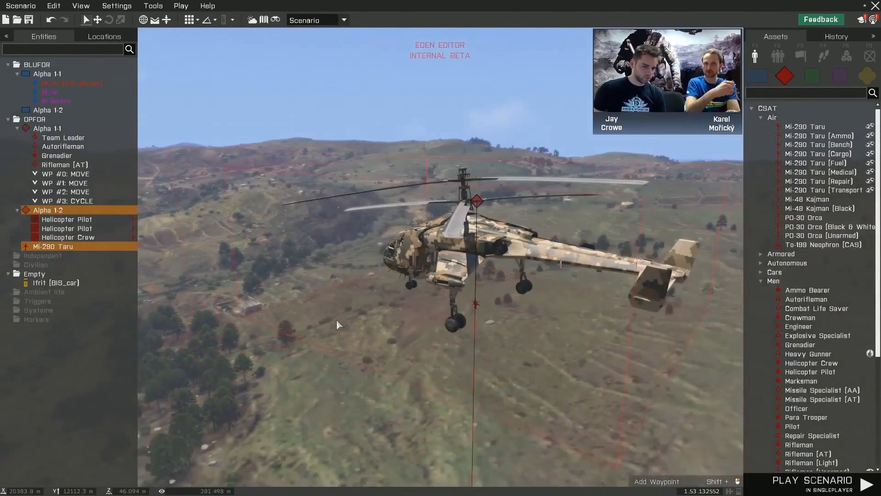
pyautogui.scroll(-3, 337, 324)
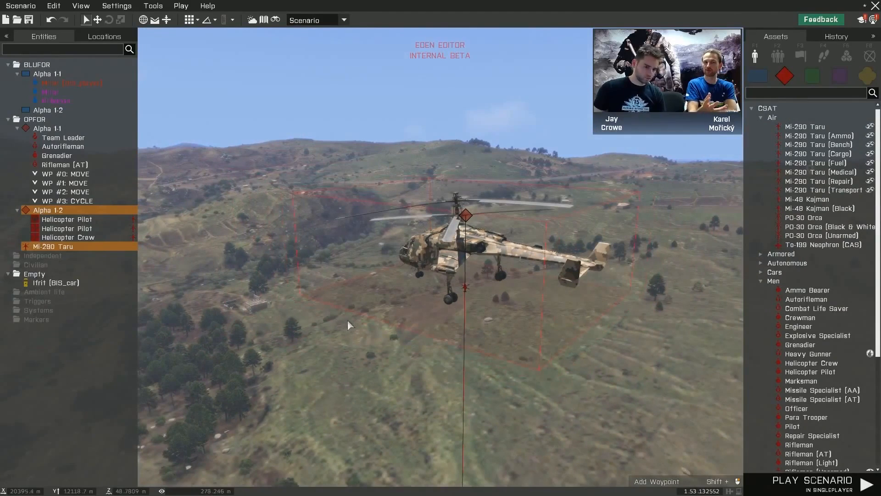
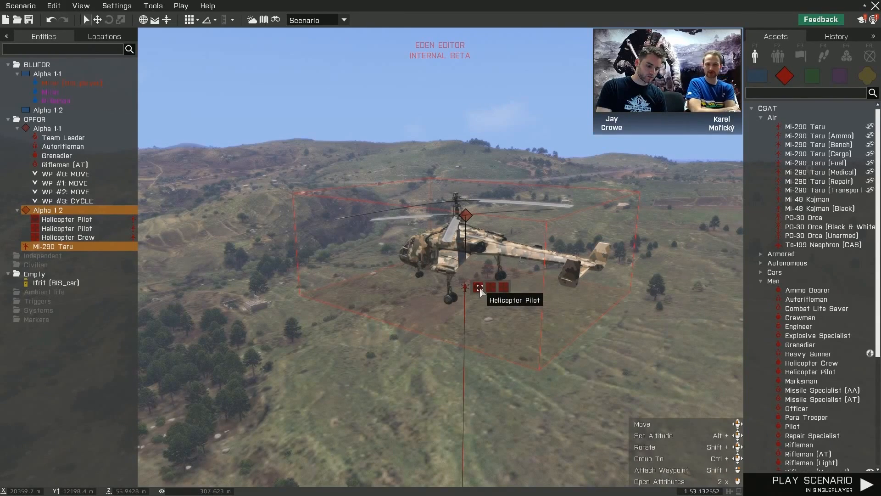
# - Select a Helicopter Pilot of the Mi-290 Taru and examine the crew icons beside the helicopter
pyautogui.moveTo(480, 292); pyautogui.dragTo(457, 256)
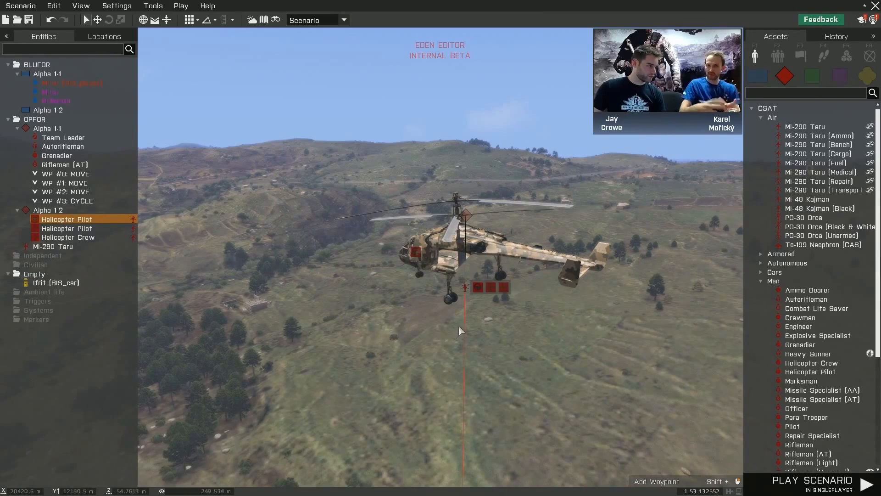
pyautogui.press('w')
pyautogui.press('a')
pyautogui.moveTo(471, 333)
pyautogui.mouseDown(button='right')
pyautogui.moveTo(533, 333)
pyautogui.moveTo(501, 346)
pyautogui.moveTo(464, 332)
pyautogui.mouseUp(button='right')
pyautogui.press('s')
pyautogui.press('d')
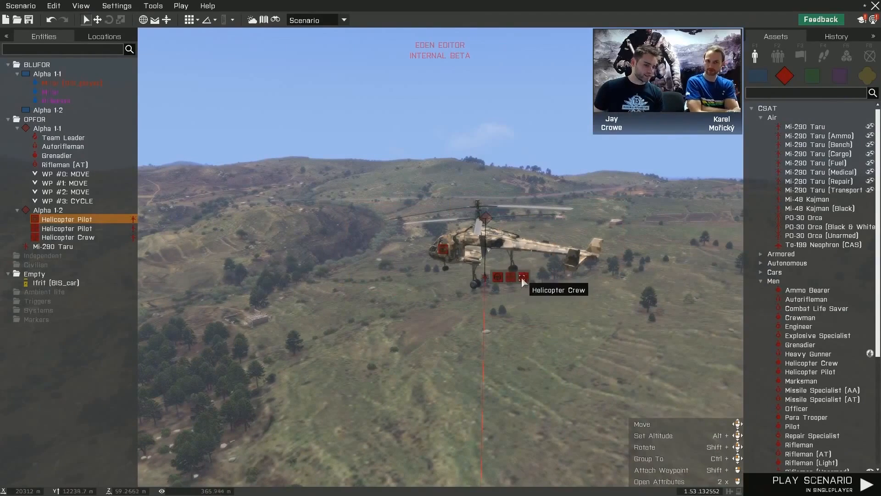
pyautogui.press('d')
# - Examine the Mi-290 Taru's position in relation to Chalkeia and the roads leading into the village
pyautogui.moveTo(385, 304); pyautogui.dragTo(317, 301, button='right')
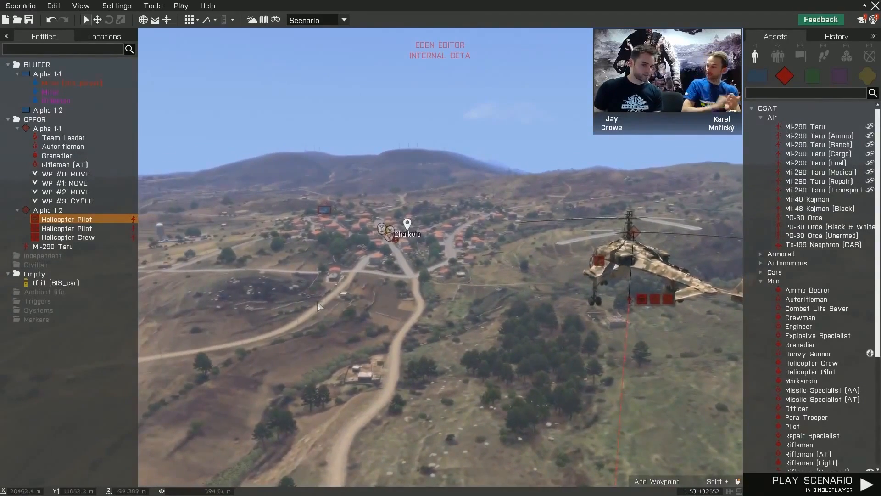
pyautogui.moveTo(371, 323)
pyautogui.mouseDown(button='right')
pyautogui.moveTo(416, 316)
pyautogui.moveTo(407, 324)
pyautogui.moveTo(387, 317)
pyautogui.mouseUp(button='right')
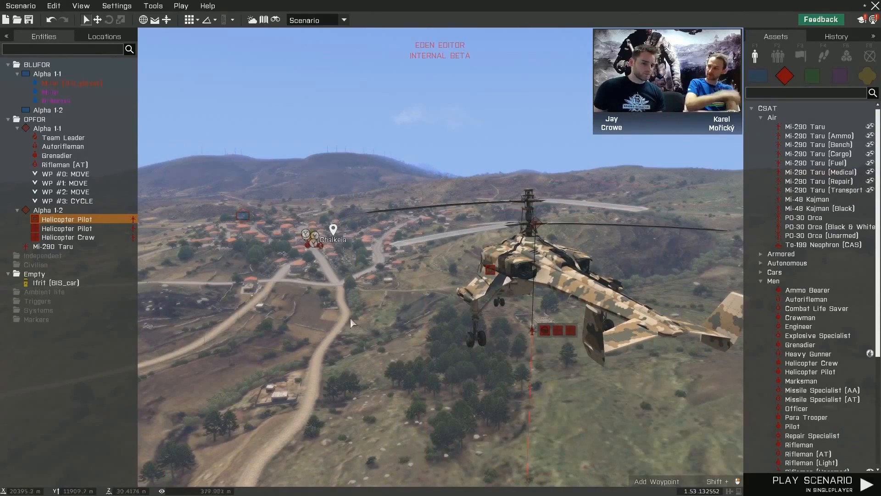
pyautogui.moveTo(314, 315)
pyautogui.mouseDown(button='right')
pyautogui.moveTo(305, 315)
pyautogui.moveTo(315, 315)
pyautogui.mouseUp(button='right')
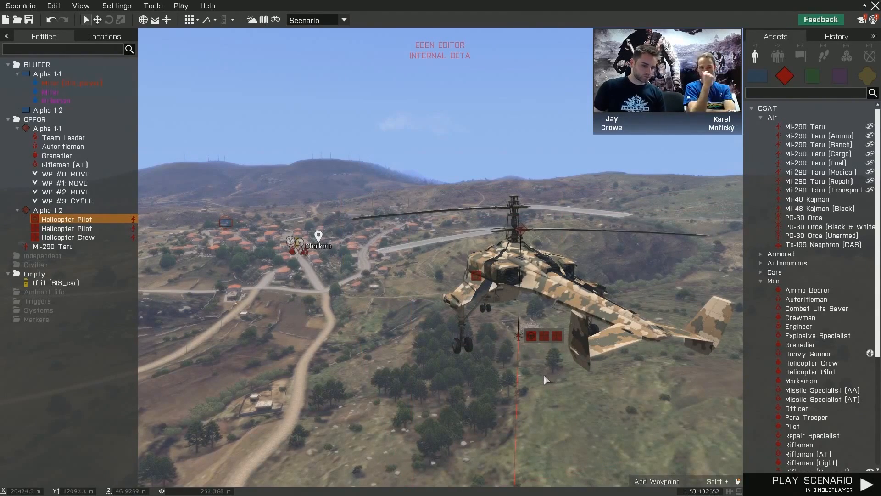
pyautogui.moveTo(544, 375); pyautogui.dragTo(492, 370, button='right')
pyautogui.press('w')
pyautogui.press('w')
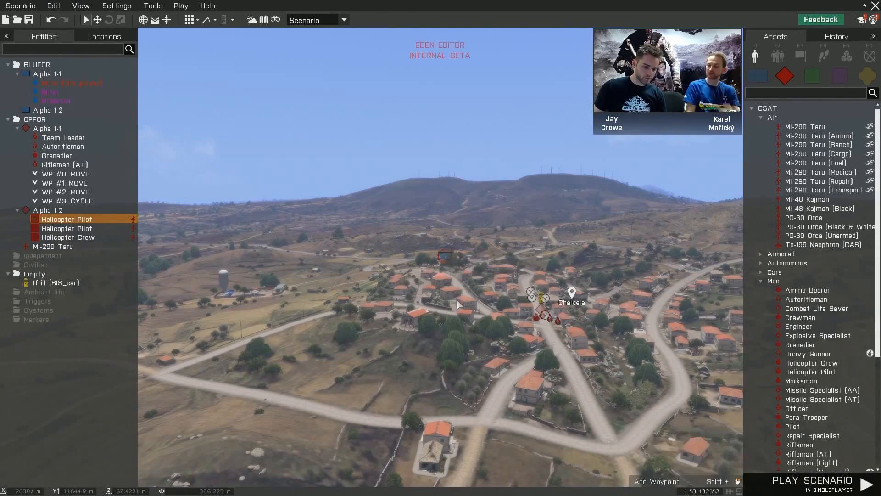
pyautogui.moveTo(434, 298)
pyautogui.mouseDown(button='right')
pyautogui.moveTo(463, 303)
pyautogui.moveTo(402, 316)
pyautogui.moveTo(596, 309)
pyautogui.moveTo(434, 321)
pyautogui.moveTo(455, 331)
pyautogui.mouseUp(button='right')
pyautogui.press('s')
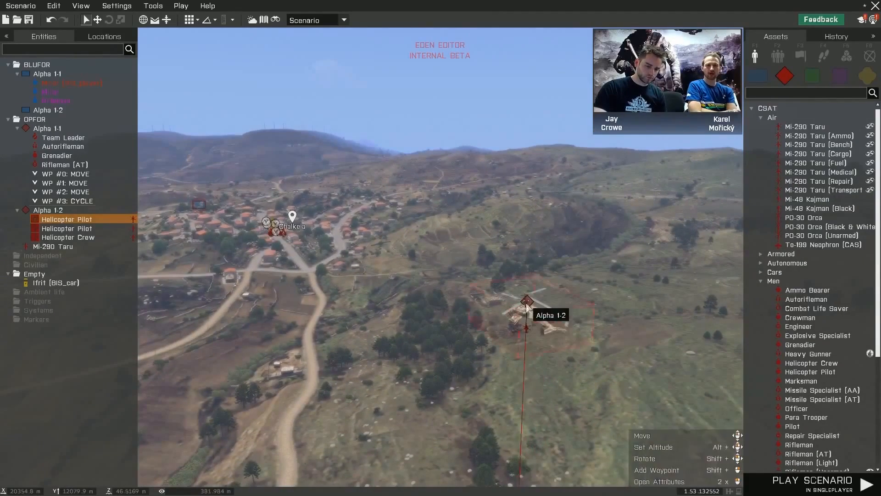
# - Select the Mi-290 Taru's group and give it a move waypoint on the distant hills beyond Chalkeia
pyautogui.click(528, 303)
pyautogui.moveTo(528, 304); pyautogui.dragTo(396, 198, button='right')
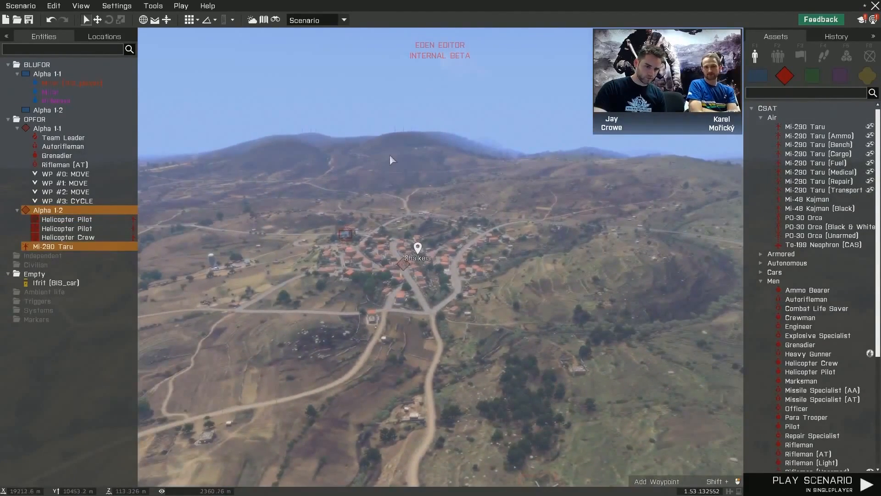
pyautogui.keyDown('shift'); pyautogui.rightClick(386, 139); pyautogui.keyUp('shift')
# - Switch the assets to triggers and place a Trigger (Ø 500 m) on the street in Chalkeia beside the Fire Team's patrol route
pyautogui.moveTo(459, 267)
pyautogui.mouseDown(button='right')
pyautogui.moveTo(439, 278)
pyautogui.moveTo(530, 274)
pyautogui.moveTo(443, 255)
pyautogui.moveTo(482, 262)
pyautogui.mouseUp(button='right')
pyautogui.press('a')
pyautogui.press('w')
pyautogui.press('w')
pyautogui.press('w')
pyautogui.press('q')
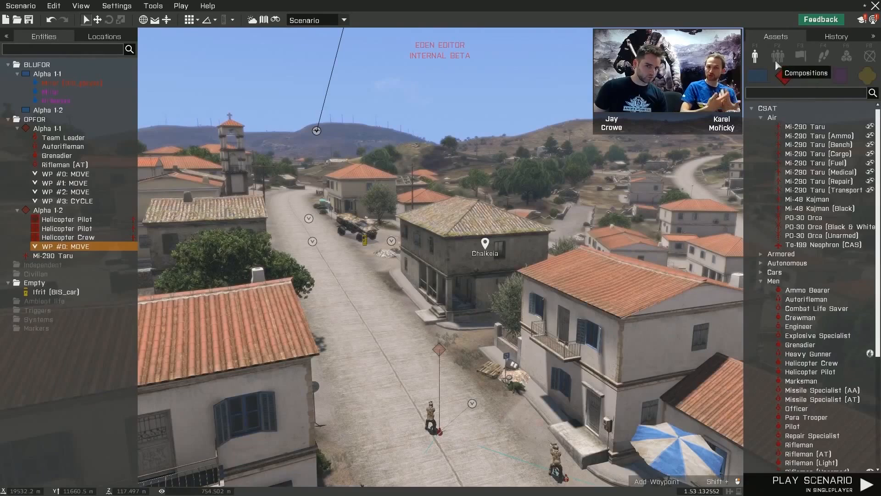
pyautogui.click(797, 57)
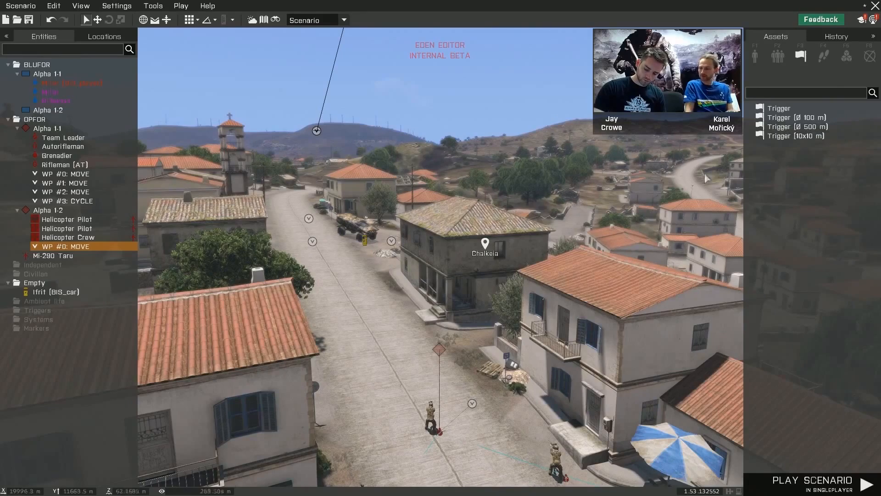
pyautogui.moveTo(419, 265); pyautogui.dragTo(397, 264, button='right')
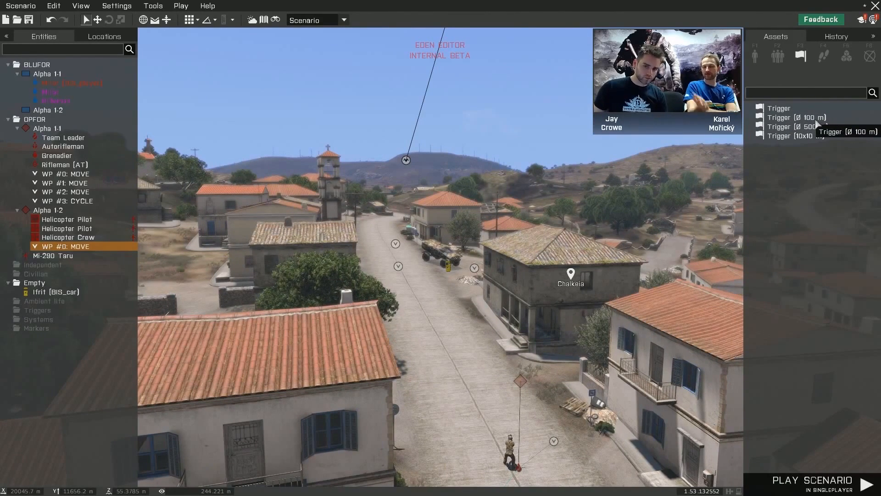
pyautogui.click(786, 129)
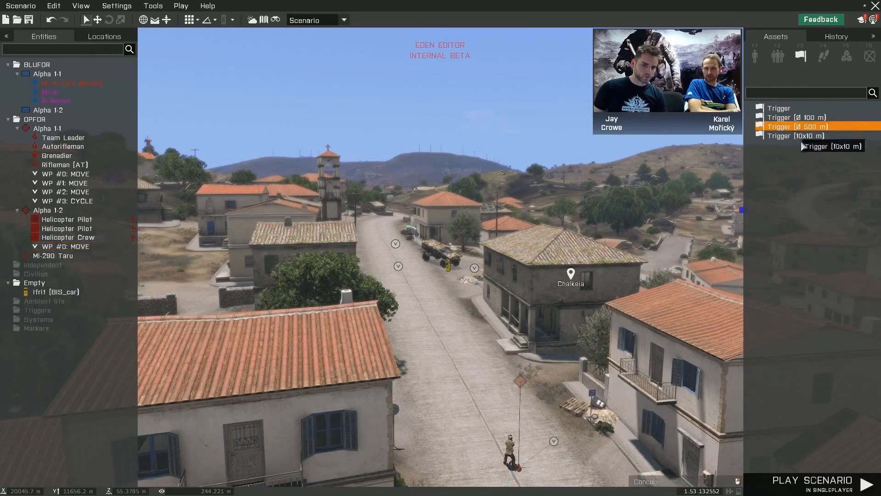
pyautogui.click(430, 311)
# - Reposition the 500 m trigger on the map so that its circle is centred on the buildings of Chalkeia
pyautogui.press('s')
pyautogui.moveTo(434, 312); pyautogui.dragTo(428, 288, button='right')
pyautogui.press('q')
pyautogui.press('s')
pyautogui.press('s')
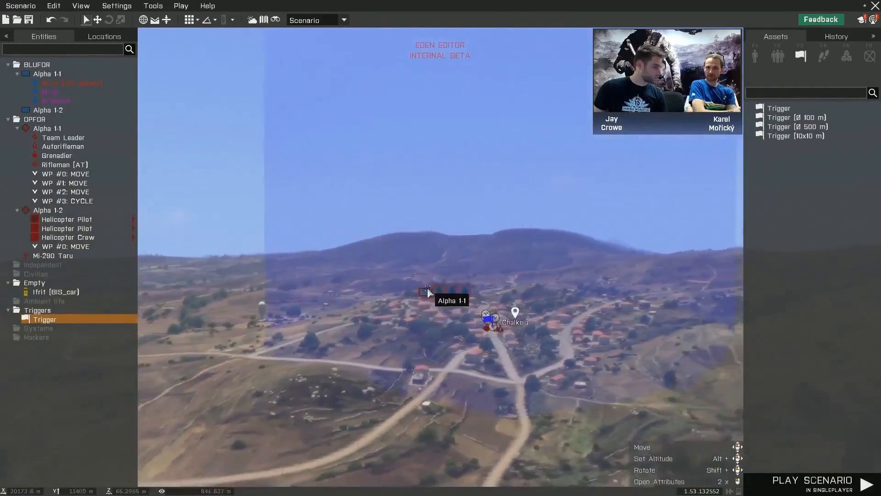
pyautogui.press('m')
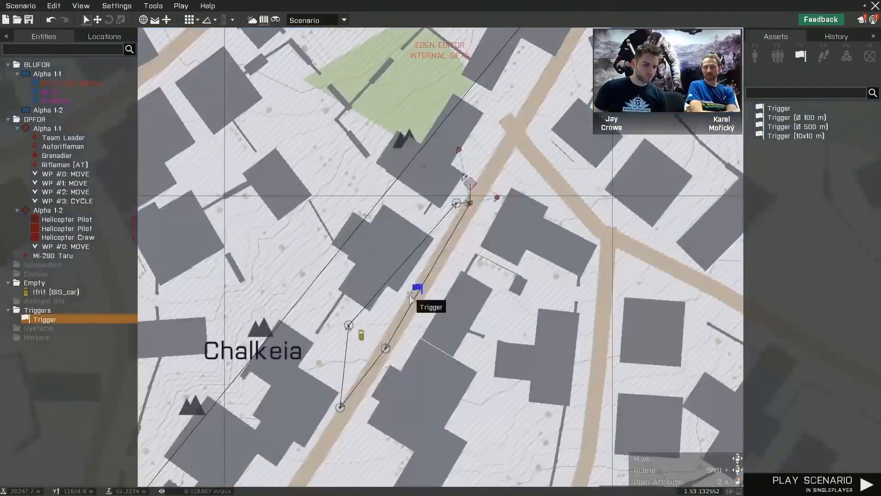
pyautogui.scroll(-8, 466, 274)
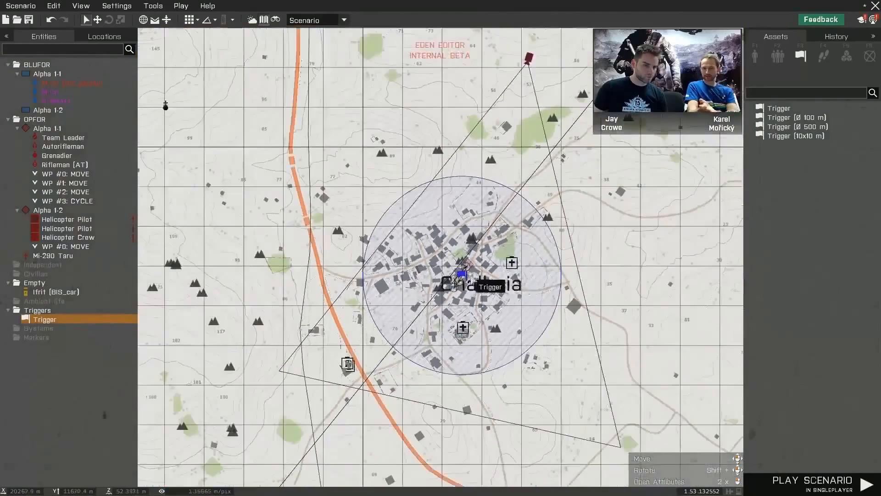
pyautogui.moveTo(462, 275)
pyautogui.mouseDown()
pyautogui.moveTo(519, 300)
pyautogui.moveTo(478, 285)
pyautogui.moveTo(470, 264)
pyautogui.moveTo(454, 330)
pyautogui.moveTo(515, 202)
pyautogui.moveTo(395, 294)
pyautogui.moveTo(523, 266)
pyautogui.moveTo(448, 259)
pyautogui.moveTo(456, 282)
pyautogui.mouseUp()
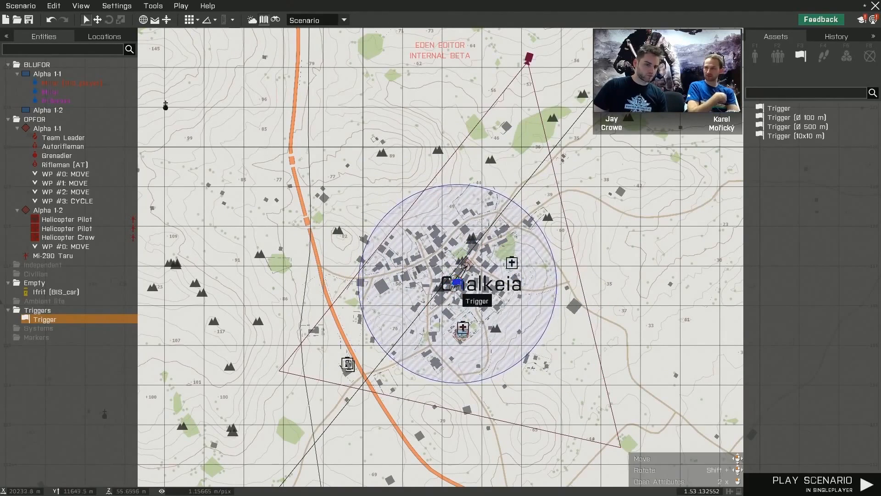
pyautogui.click(567, 273)
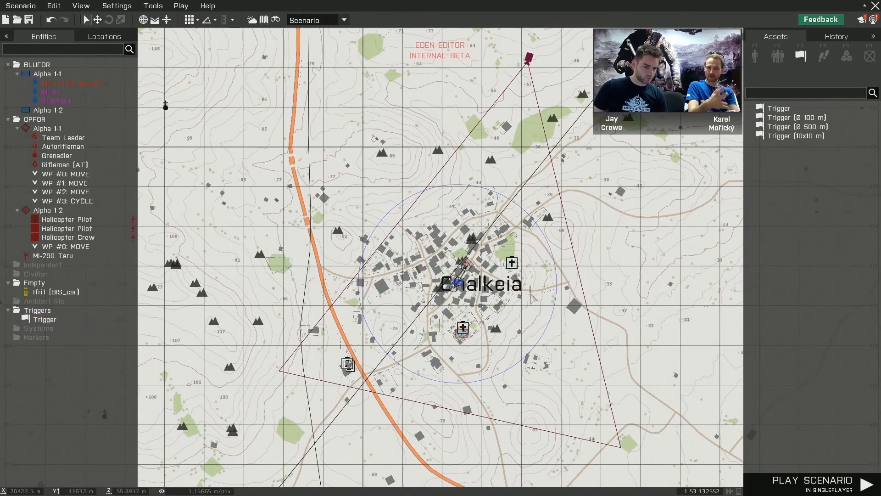
pyautogui.click(458, 282)
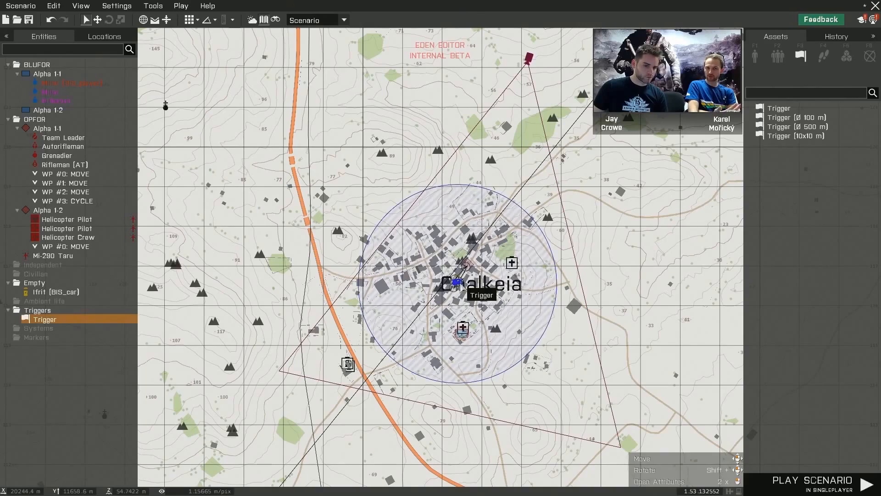
pyautogui.moveTo(536, 276); pyautogui.dragTo(459, 274)
pyautogui.scroll(4, 465, 264)
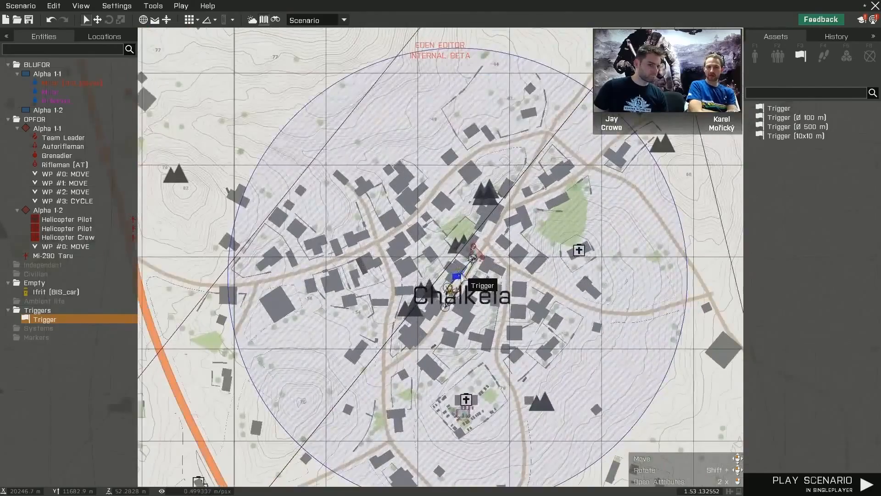
# - Return to the 3D view and set the Chalkeia trigger's activation to OPFOR with the Not Present condition
pyautogui.press('m')
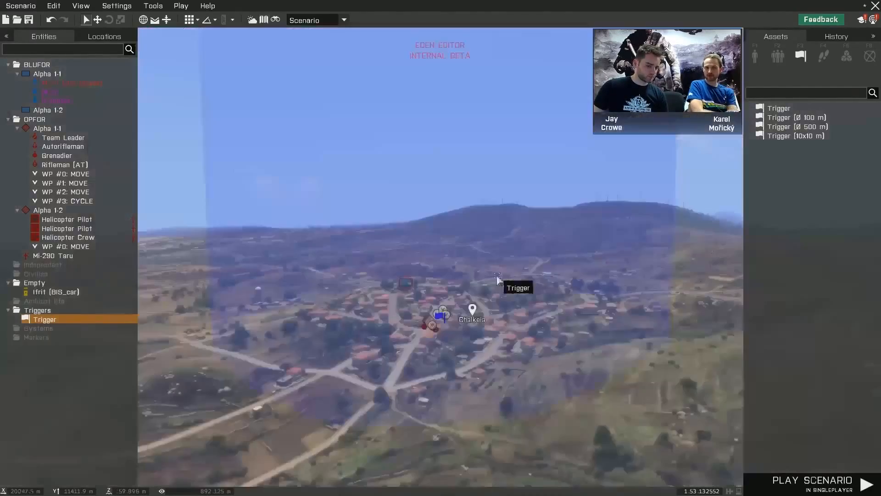
pyautogui.scroll(5, 496, 278)
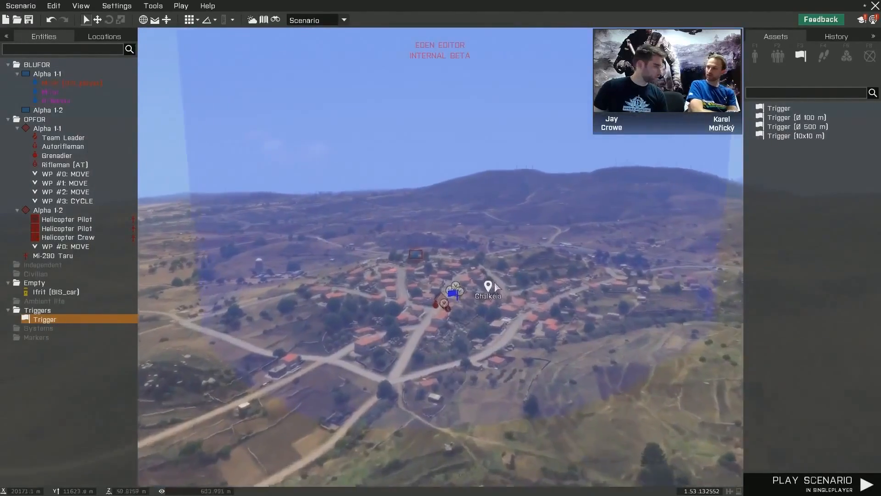
pyautogui.rightClick(464, 311)
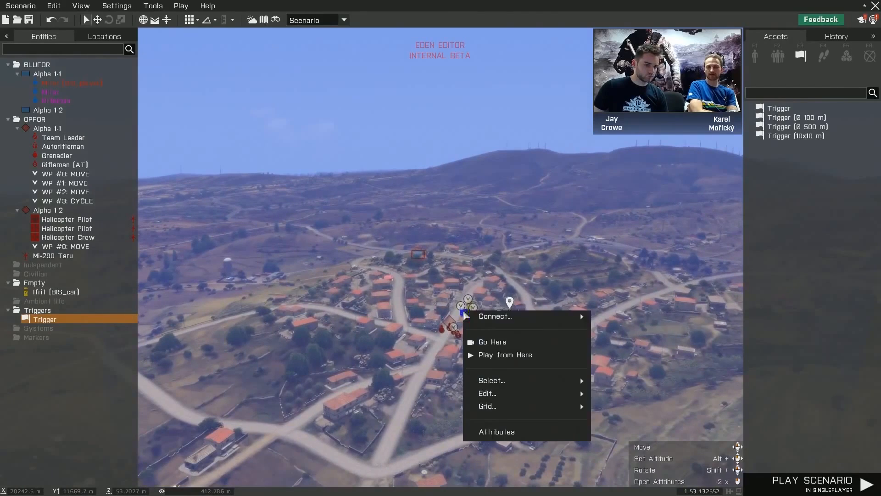
pyautogui.moveTo(488, 321)
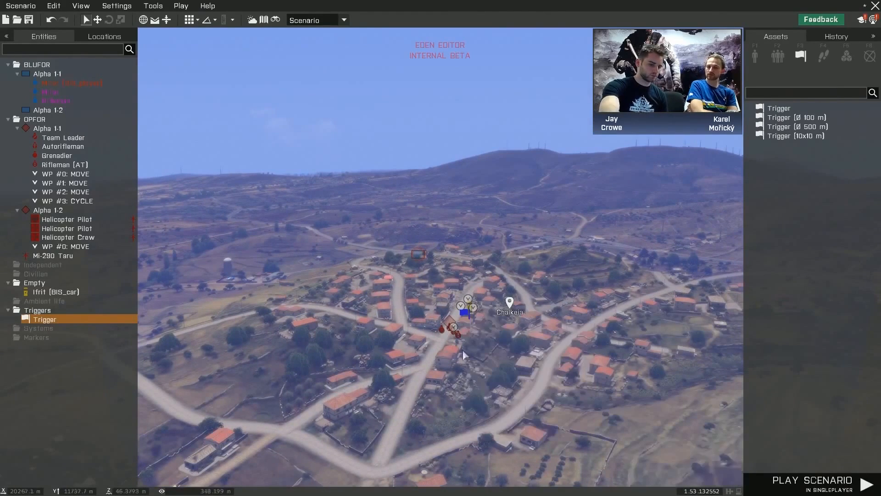
pyautogui.doubleClick(465, 316)
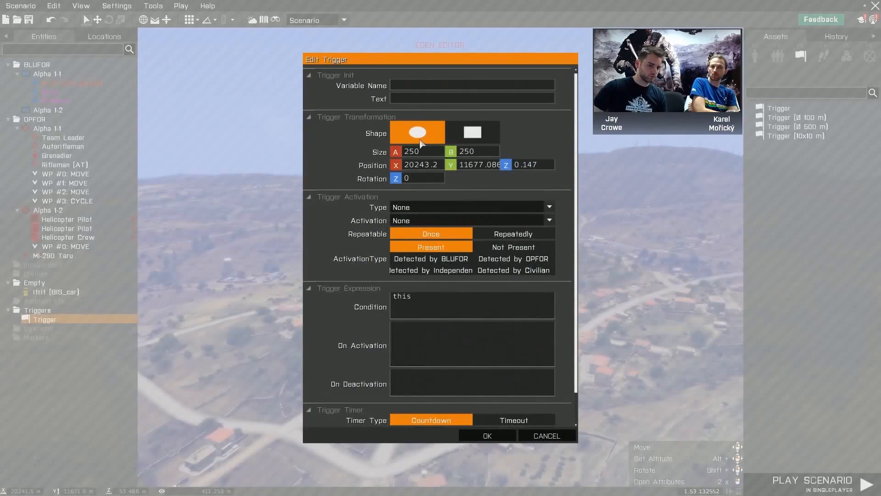
pyautogui.click(431, 221)
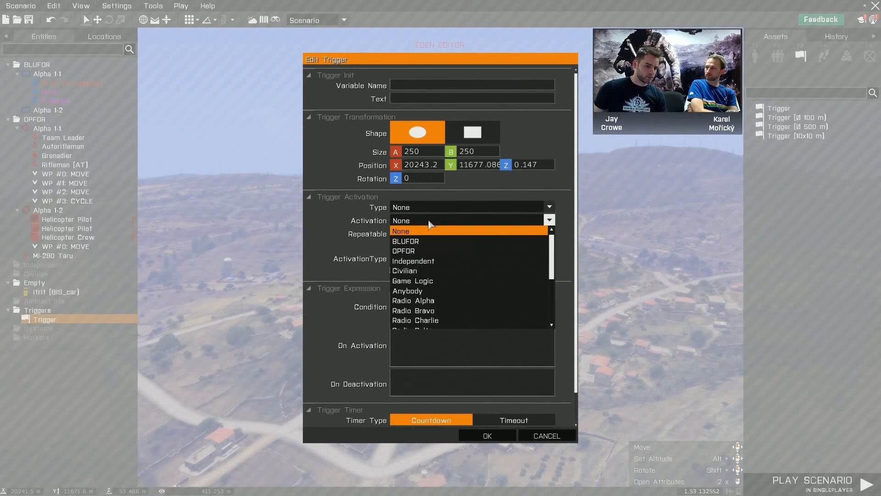
pyautogui.click(443, 251)
pyautogui.click(504, 248)
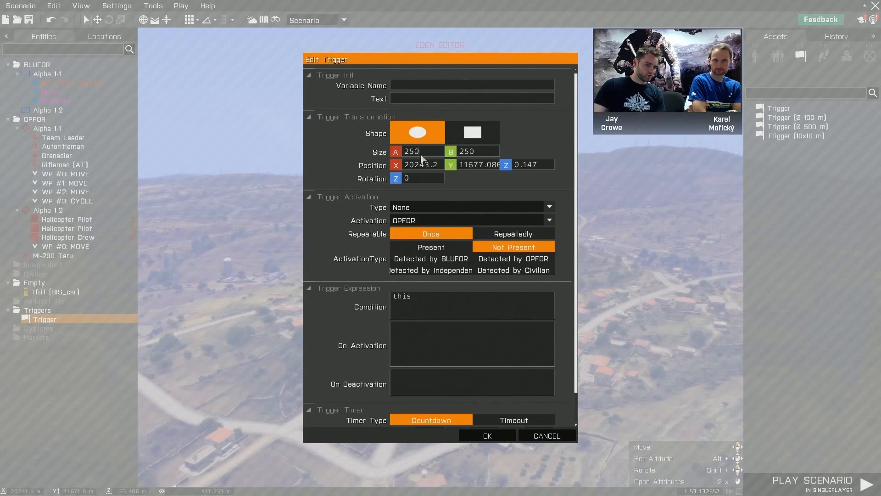
pyautogui.click(487, 436)
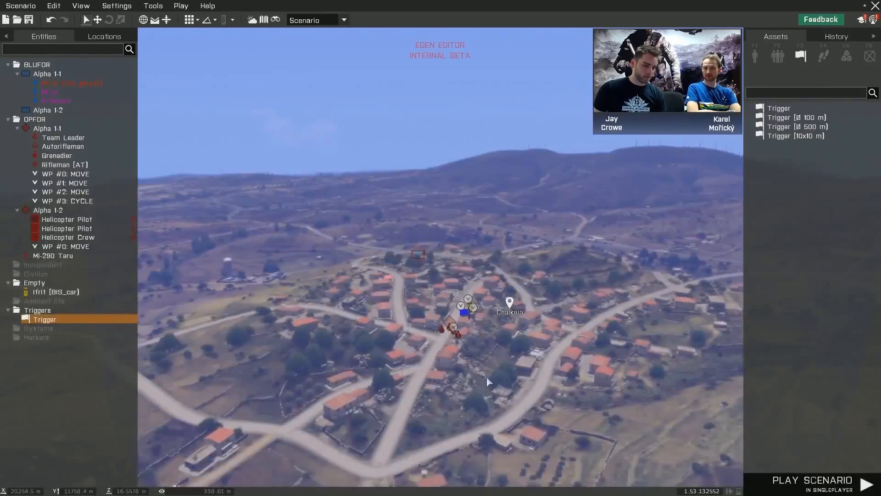
# - Examine the trigger, the Fire Team and its patrol waypoints among the buildings of Chalkeia
pyautogui.moveTo(486, 377)
pyautogui.mouseDown(button='right')
pyautogui.moveTo(486, 390)
pyautogui.moveTo(502, 371)
pyautogui.moveTo(627, 368)
pyautogui.moveTo(592, 379)
pyautogui.mouseUp(button='right')
pyautogui.press('w')
pyautogui.press('w')
pyautogui.press('z')
pyautogui.press('a')
pyautogui.press('a')
pyautogui.press('q')
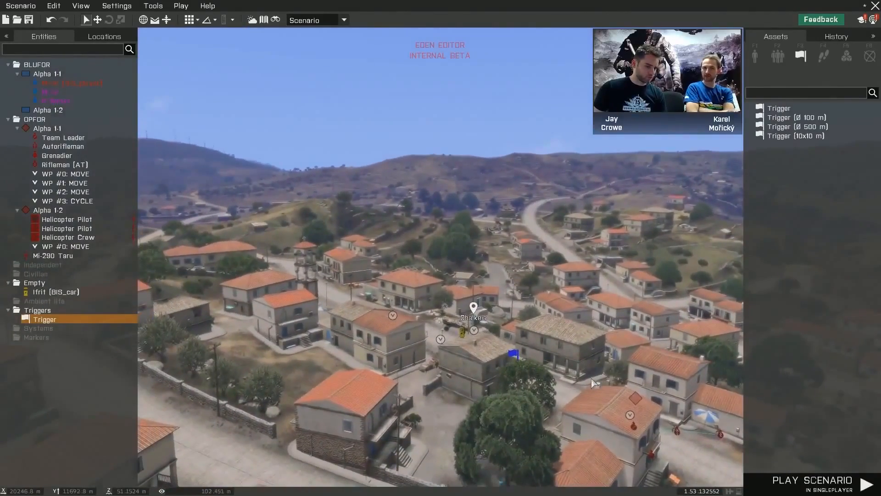
pyautogui.press('m')
pyautogui.moveTo(591, 379); pyautogui.dragTo(485, 303, button='right')
pyautogui.press('m')
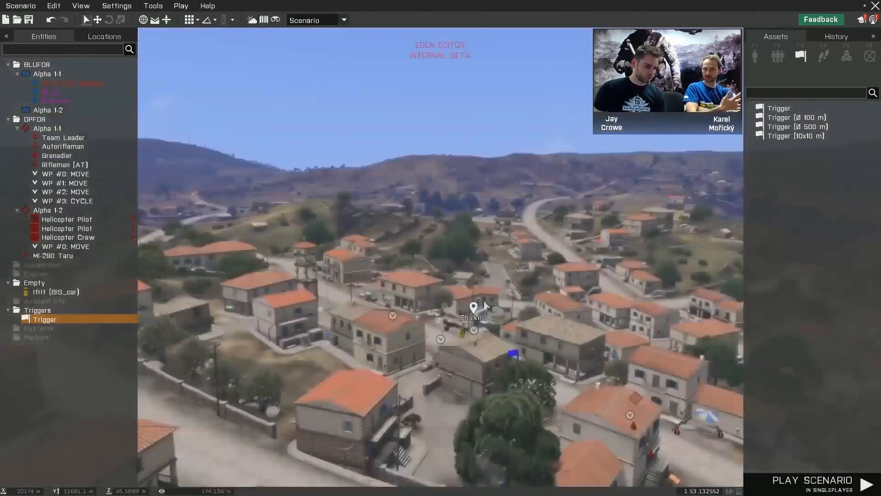
pyautogui.moveTo(489, 353); pyautogui.dragTo(515, 364, button='right')
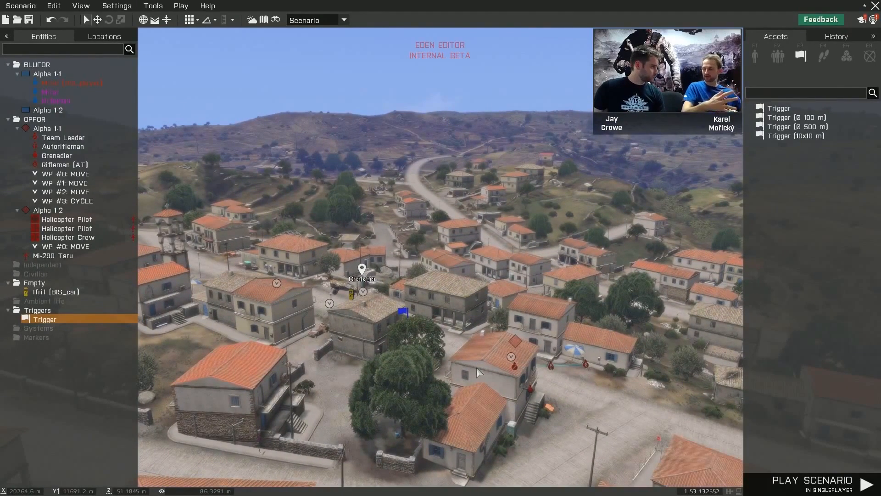
pyautogui.moveTo(529, 368); pyautogui.dragTo(508, 365, button='right')
pyautogui.press('s')
# - Inspect the trigger and patrol route on the map, and the village streets in the 3D view
pyautogui.press('m')
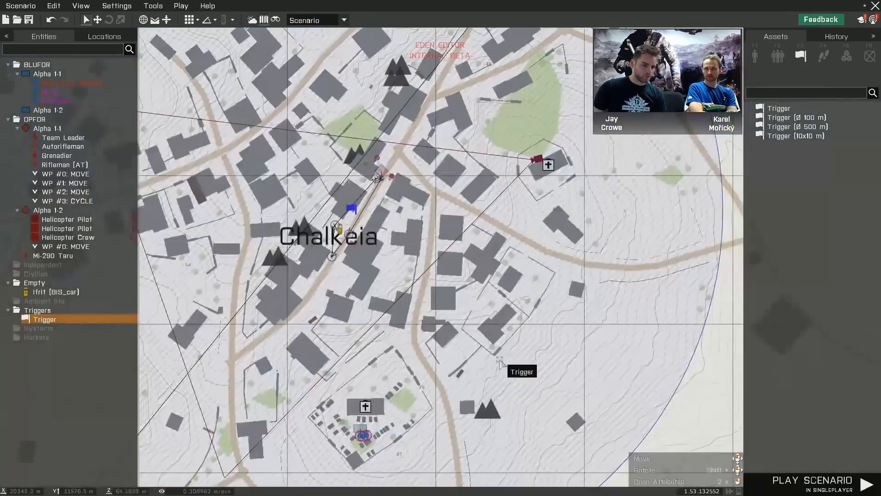
pyautogui.scroll(3, 334, 269)
pyautogui.scroll(2, 335, 269)
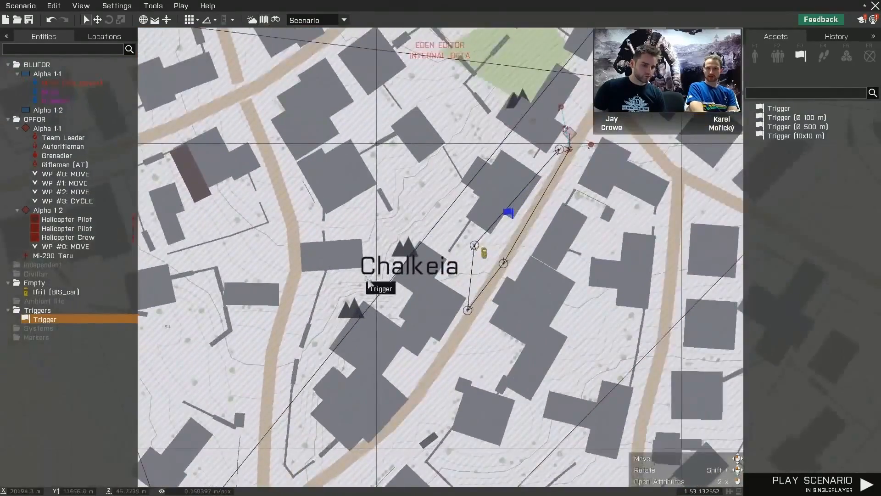
pyautogui.moveTo(459, 298); pyautogui.dragTo(430, 219, button='right')
pyautogui.moveTo(537, 251); pyautogui.dragTo(1, 277, button='right')
pyautogui.press('m')
pyautogui.press('w')
pyautogui.press('d')
pyautogui.press('w')
pyautogui.press('s')
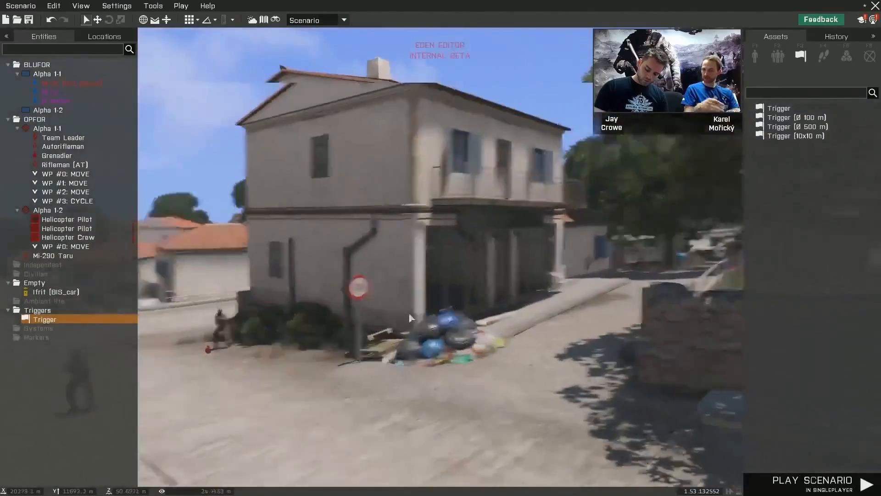
pyautogui.moveTo(409, 316); pyautogui.dragTo(147, 322, button='right')
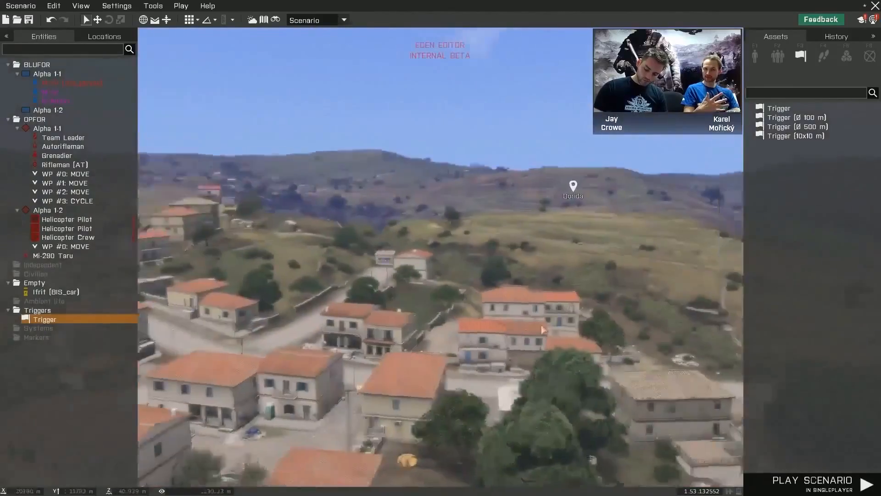
# - Place the military outpost composition Camp Bravery on the hilltop overlooking Chalkeia
pyautogui.press('w')
pyautogui.moveTo(541, 324); pyautogui.dragTo(326, 328, button='right')
pyautogui.press('d')
pyautogui.moveTo(680, 352); pyautogui.dragTo(615, 351, button='right')
pyautogui.press('d')
pyautogui.click(782, 58)
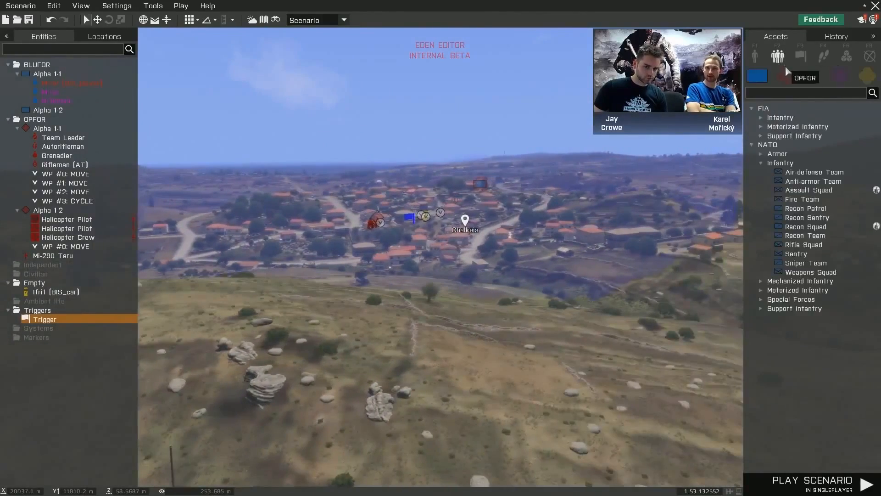
pyautogui.click(863, 78)
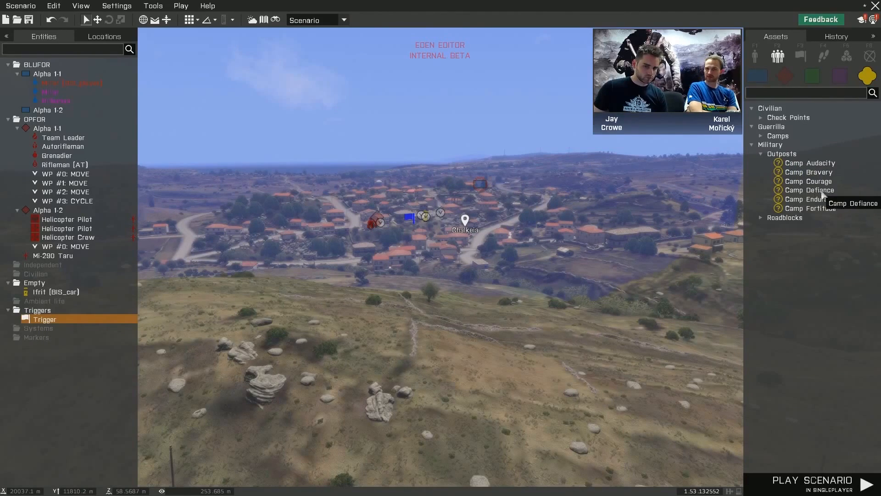
pyautogui.click(830, 174)
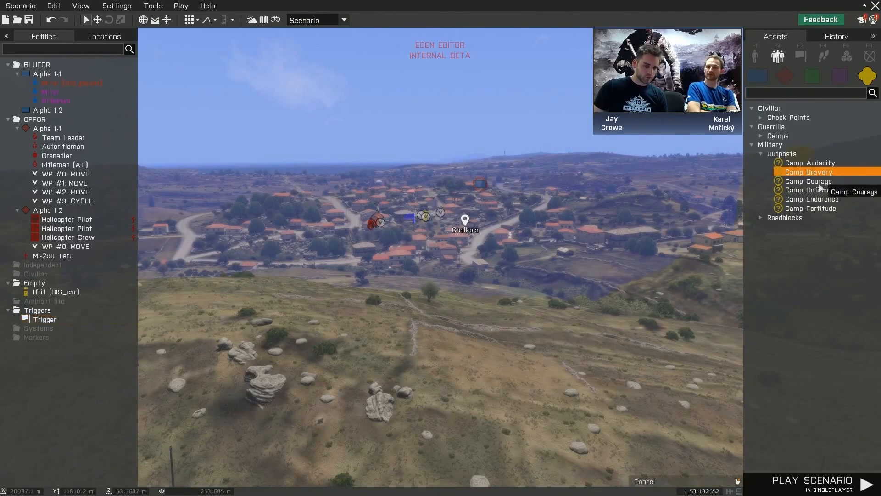
pyautogui.press('a')
pyautogui.press('w')
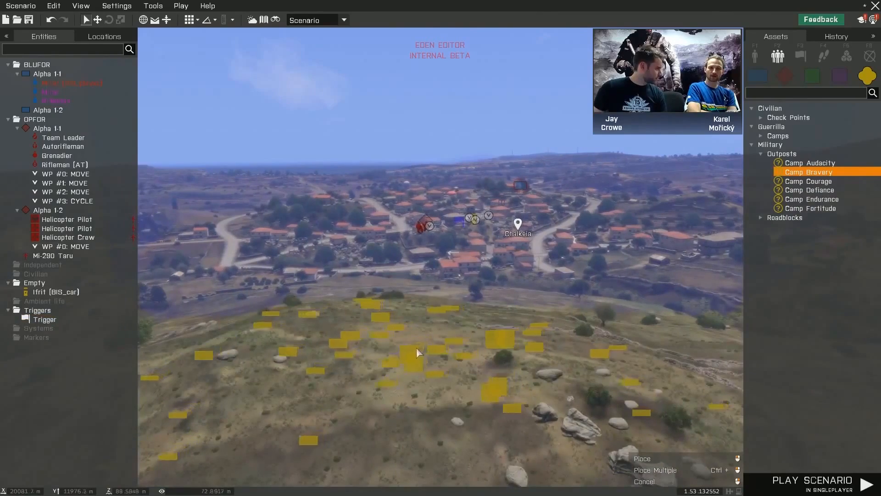
pyautogui.click(415, 347)
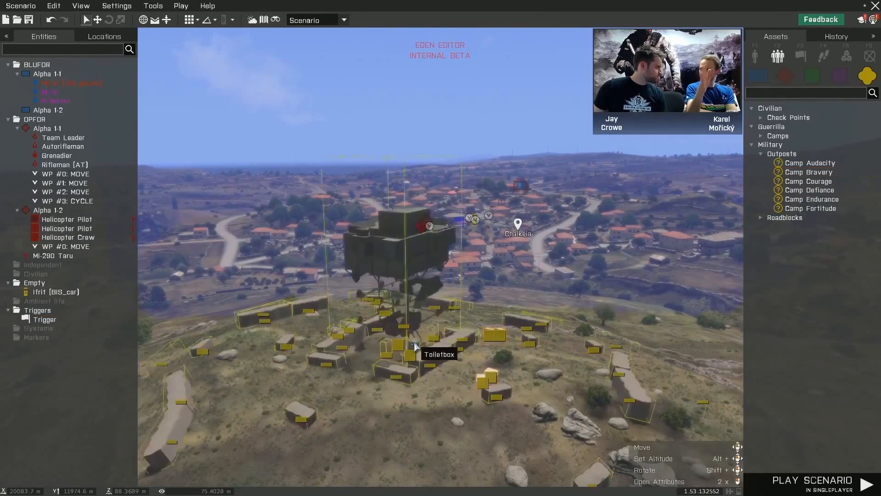
# - Examine the H-barriers, pallets and cargo tower of the outpost up close on the hilltop
pyautogui.moveTo(448, 357); pyautogui.dragTo(475, 353, button='right')
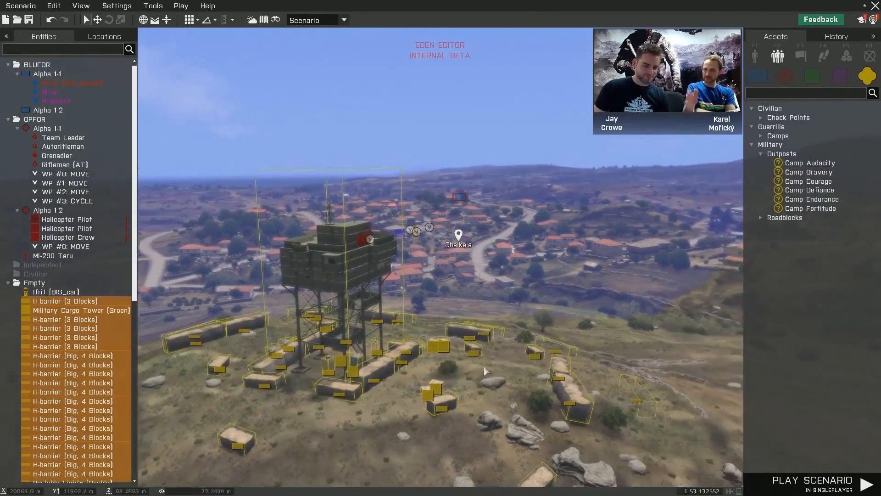
pyautogui.click(491, 373)
pyautogui.press('q')
pyautogui.press('z')
pyautogui.press('w')
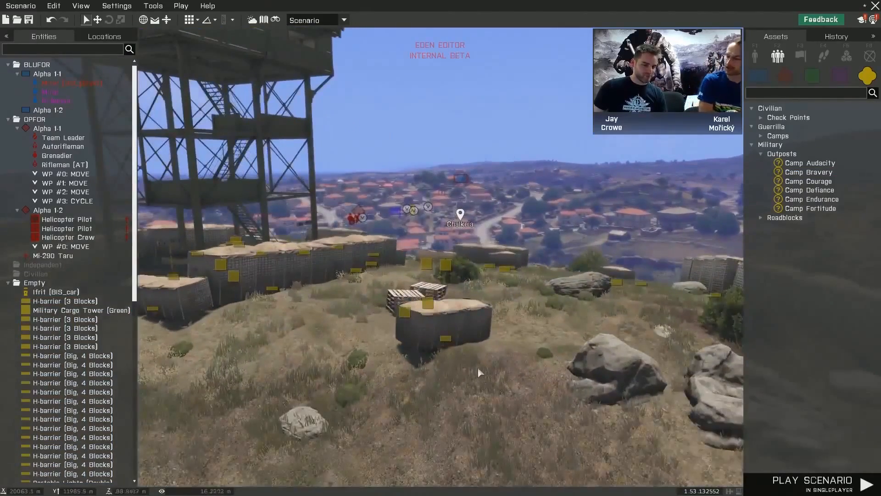
pyautogui.moveTo(453, 331); pyautogui.dragTo(558, 324)
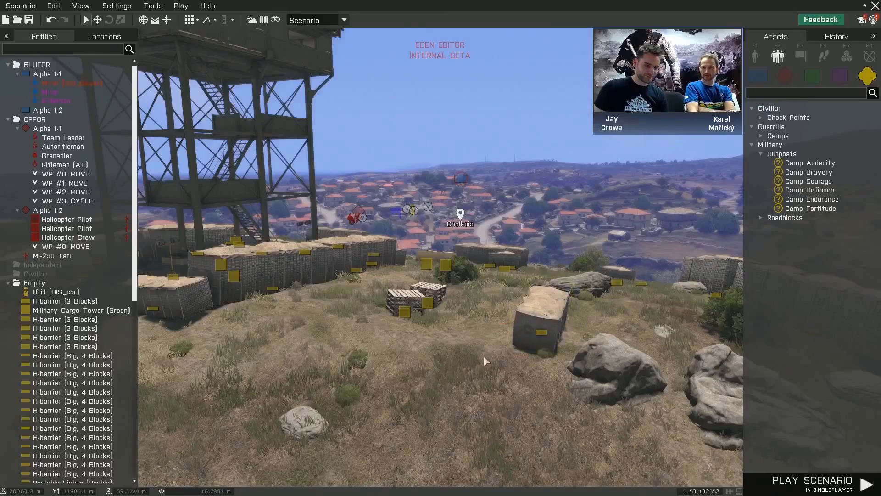
# - Examine the layout of the outpost's barriers, tower and water tanks on the map at several scales
pyautogui.press('m')
pyautogui.scroll(3, 493, 344)
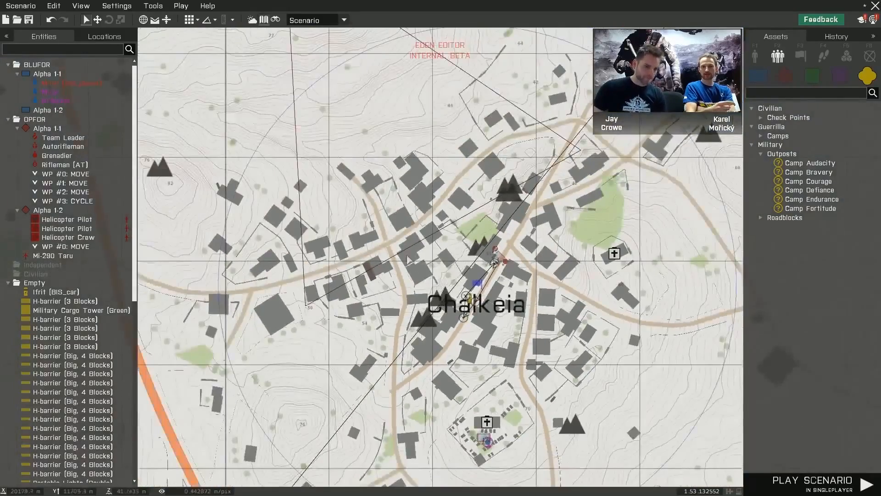
pyautogui.scroll(-4, 455, 193)
pyautogui.scroll(5, 414, 76)
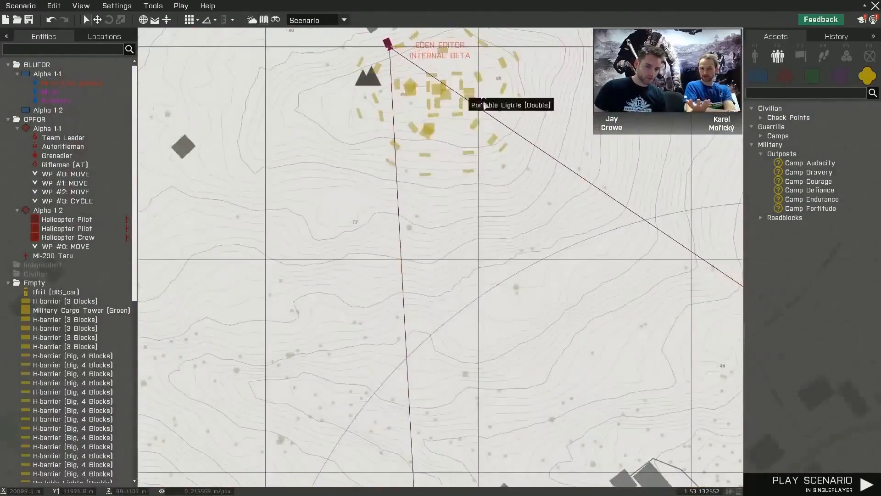
pyautogui.moveTo(549, 135); pyautogui.dragTo(535, 269, button='right')
pyautogui.scroll(4, 380, 148)
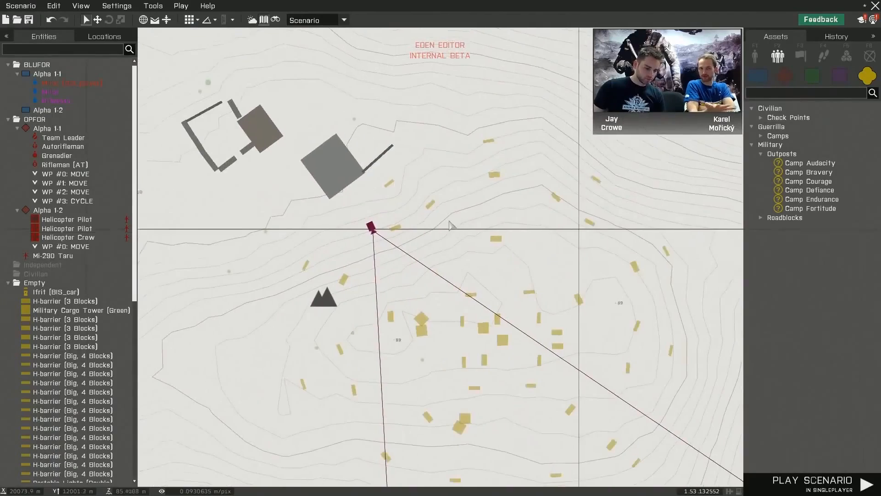
pyautogui.moveTo(450, 225); pyautogui.dragTo(406, 138, button='right')
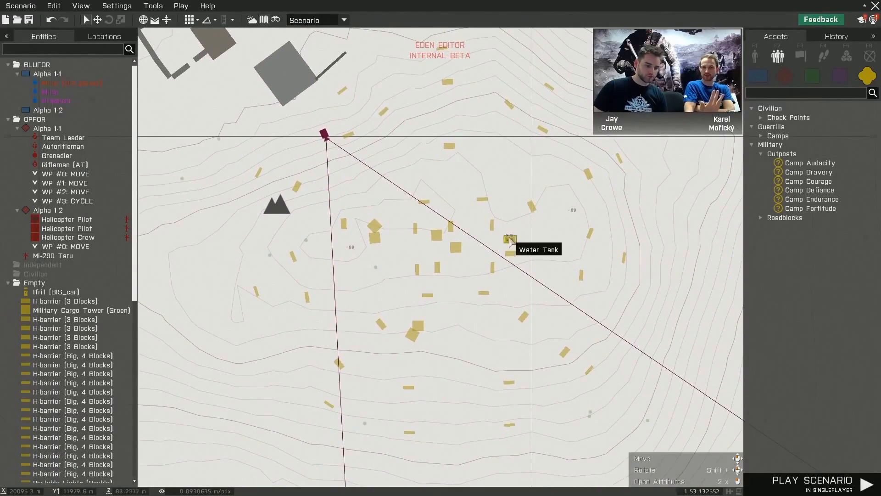
pyautogui.scroll(3, 505, 237)
pyautogui.scroll(3, 525, 232)
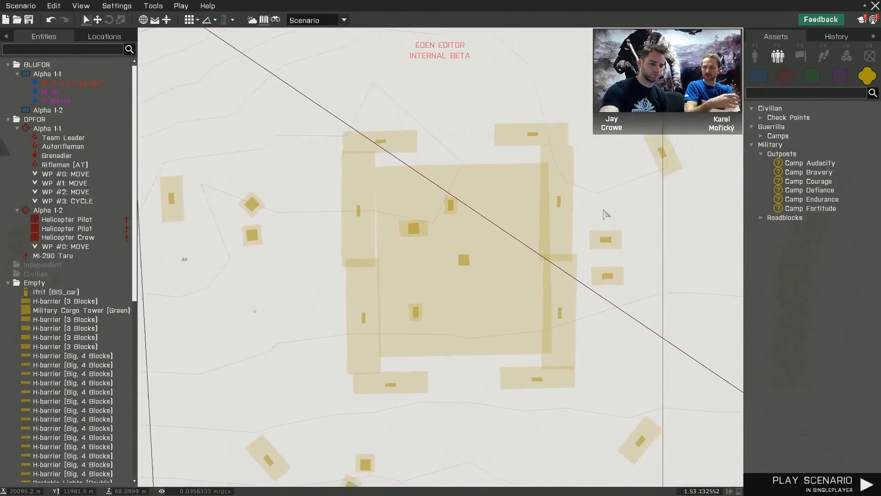
pyautogui.moveTo(717, 217)
pyautogui.mouseDown(button='right')
pyautogui.moveTo(772, 258)
pyautogui.moveTo(764, 317)
pyautogui.mouseUp(button='right')
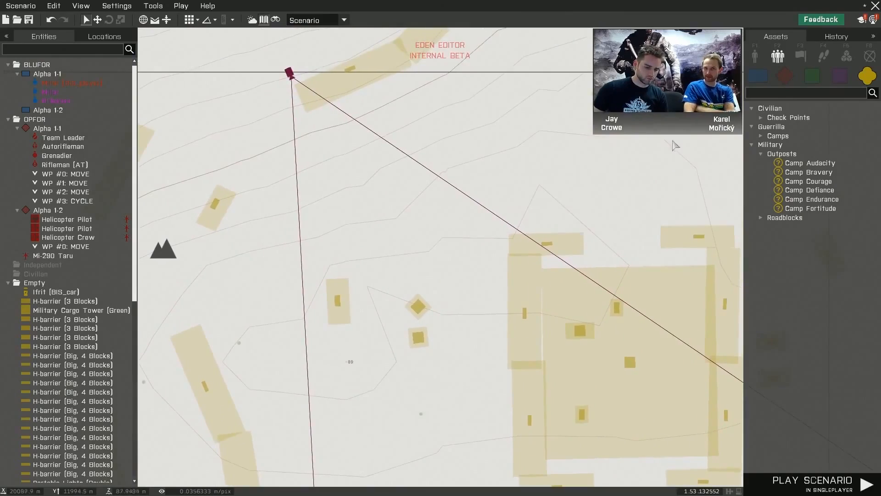
pyautogui.moveTo(665, 152)
pyautogui.mouseDown(button='right')
pyautogui.moveTo(631, 230)
pyautogui.moveTo(597, 266)
pyautogui.moveTo(541, 305)
pyautogui.moveTo(473, 309)
pyautogui.moveTo(567, 47)
pyautogui.mouseUp(button='right')
pyautogui.scroll(-6, 589, 119)
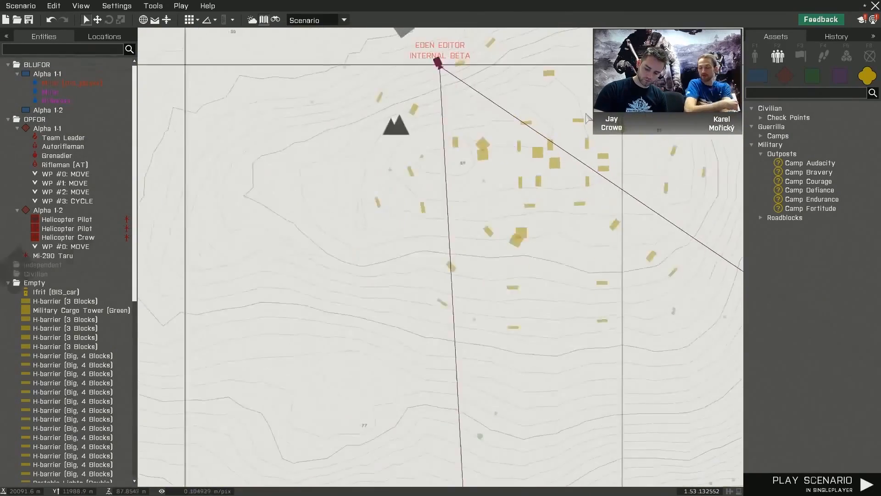
pyautogui.scroll(4, 589, 119)
pyautogui.scroll(-3, 587, 119)
pyautogui.moveTo(587, 119); pyautogui.dragTo(540, 171, button='right')
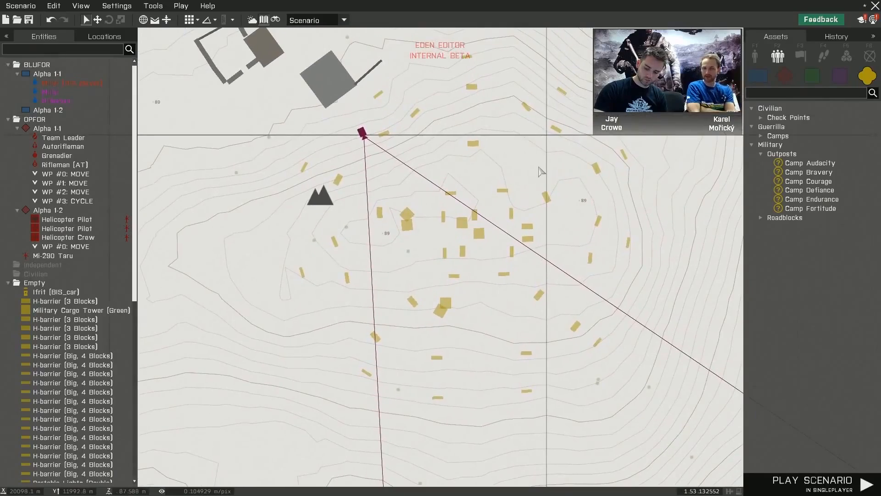
# - Return to the 3D view and inspect the outpost from the pallets up to the cargo tower's upper deck
pyautogui.press('m')
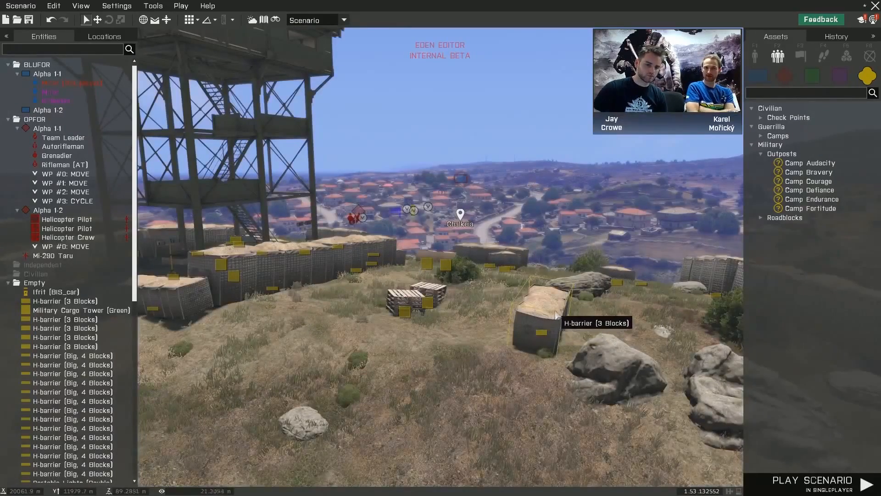
pyautogui.moveTo(556, 311); pyautogui.dragTo(551, 310, button='right')
pyautogui.press('w')
pyautogui.press('z')
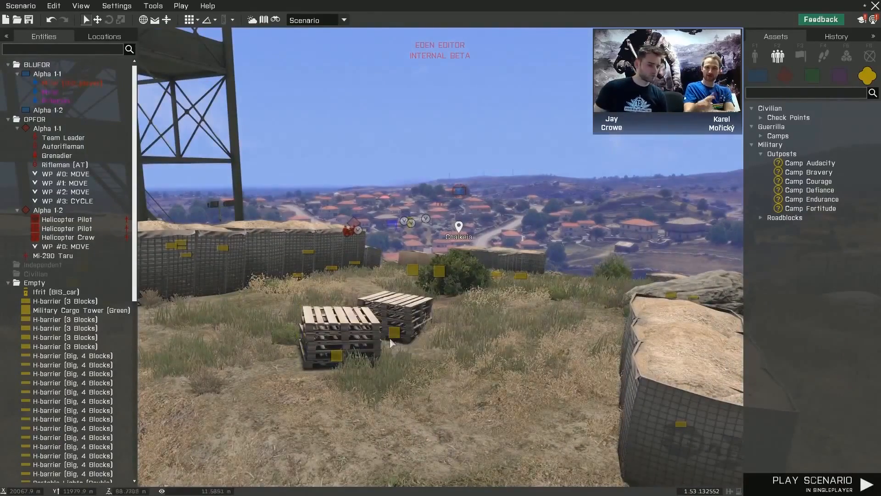
pyautogui.moveTo(469, 352); pyautogui.dragTo(293, 348, button='right')
pyautogui.press('d')
pyautogui.press('q')
pyautogui.press('w')
pyautogui.press('w')
pyautogui.press('w')
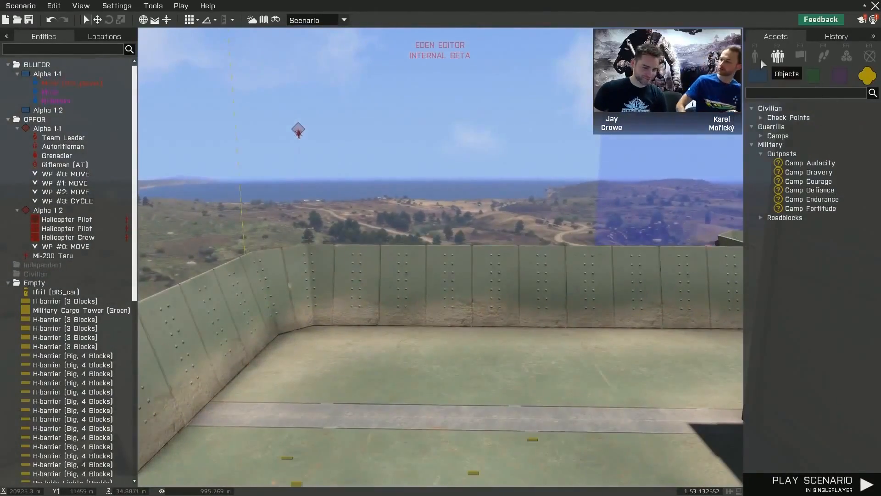
# - Search the placeable objects for "table" and place a Camping Table on the upper deck of the cargo tower
pyautogui.click(759, 58)
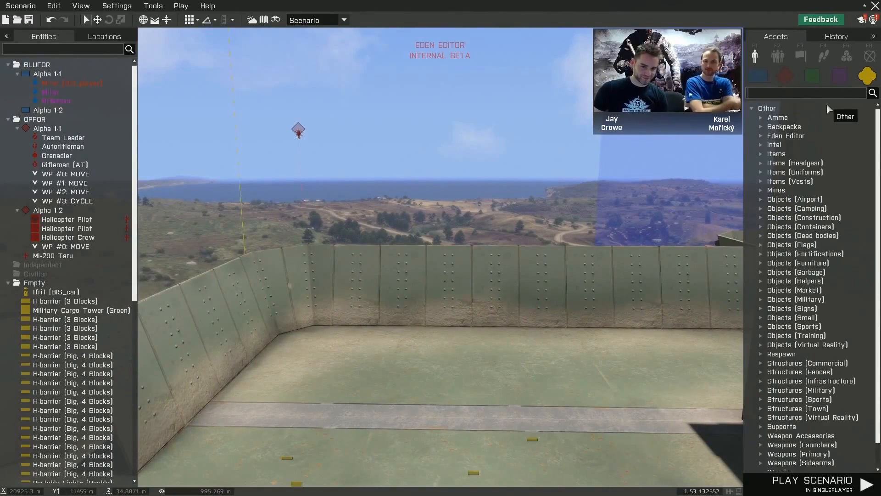
pyautogui.write('table')
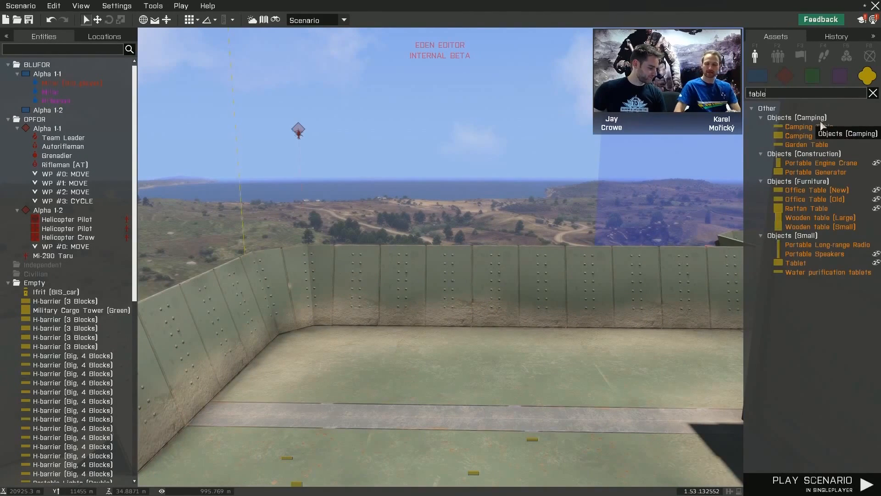
pyautogui.click(808, 126)
pyautogui.click(422, 354)
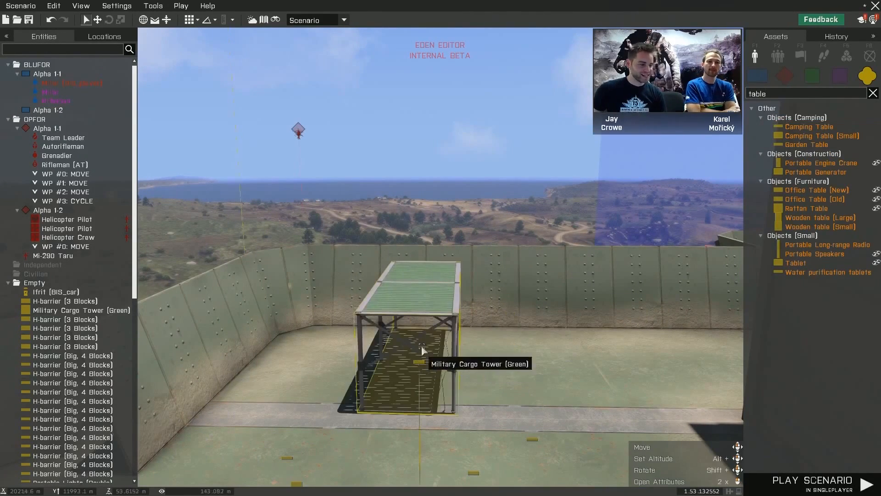
# - Try repositioning the Camping Table on the tower deck and undo the last two changes
pyautogui.keyDown('shift'); pyautogui.moveTo(422, 345); pyautogui.dragTo(429, 316); pyautogui.keyUp('shift')
pyautogui.moveTo(441, 337); pyautogui.dragTo(330, 366, button='right')
pyautogui.moveTo(329, 365); pyautogui.dragTo(423, 339)
pyautogui.moveTo(380, 338); pyautogui.dragTo(483, 295, button='right')
pyautogui.press('a')
pyautogui.press('s')
pyautogui.press('s')
pyautogui.hotkey('ctrl', 'z')
pyautogui.hotkey('ctrl', 'z')
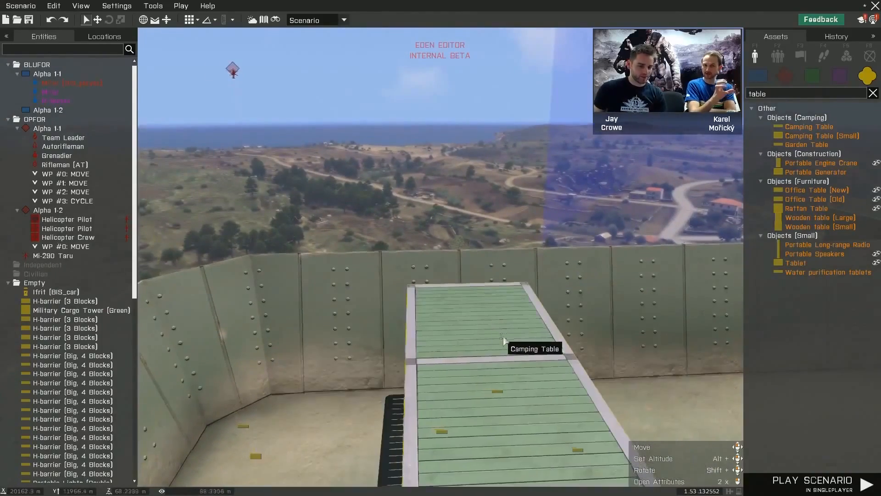
pyautogui.press('s')
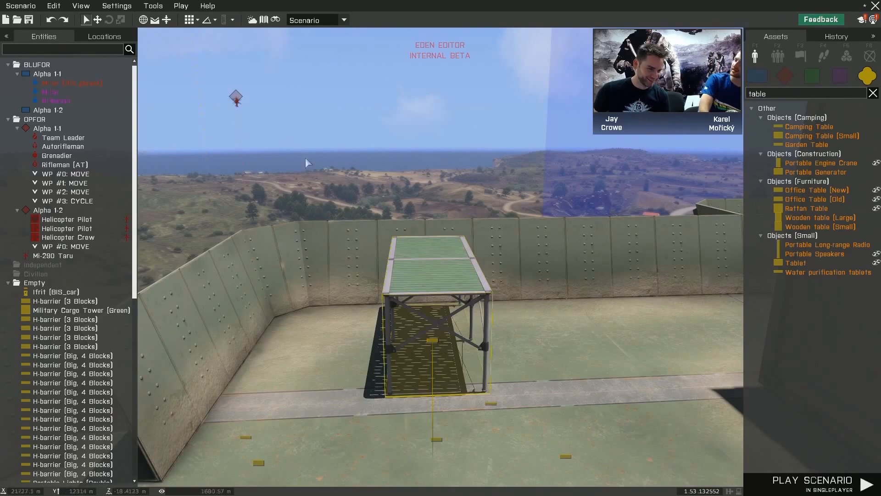
# - Turn on rotation snapping and rotate the Camping Table so that its long side runs along the deck's wall
pyautogui.click(198, 21)
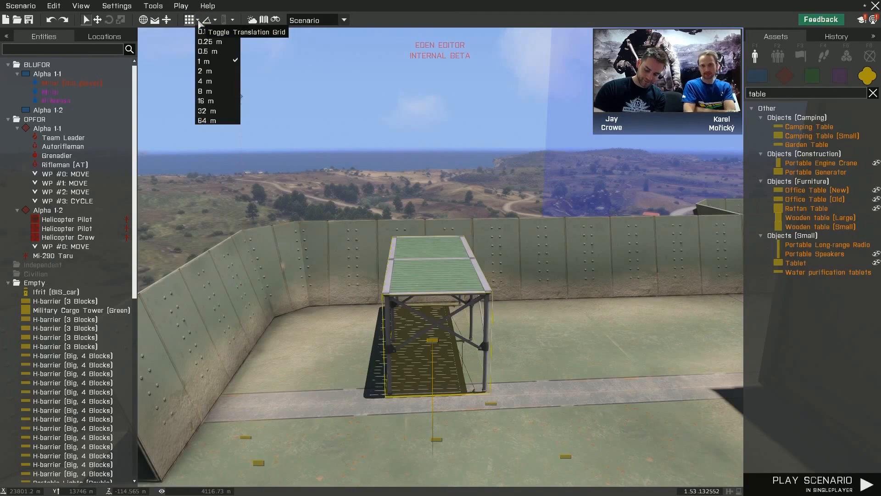
pyautogui.click(206, 21)
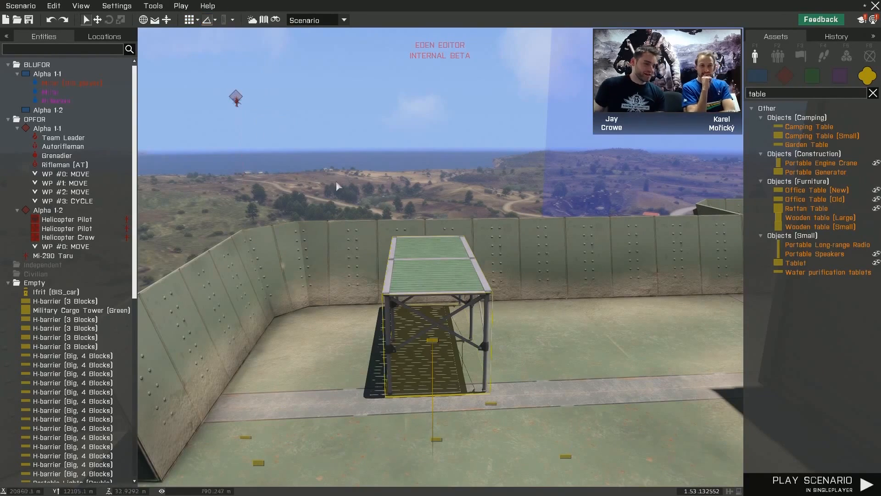
pyautogui.moveTo(336, 182); pyautogui.dragTo(351, 189, button='right')
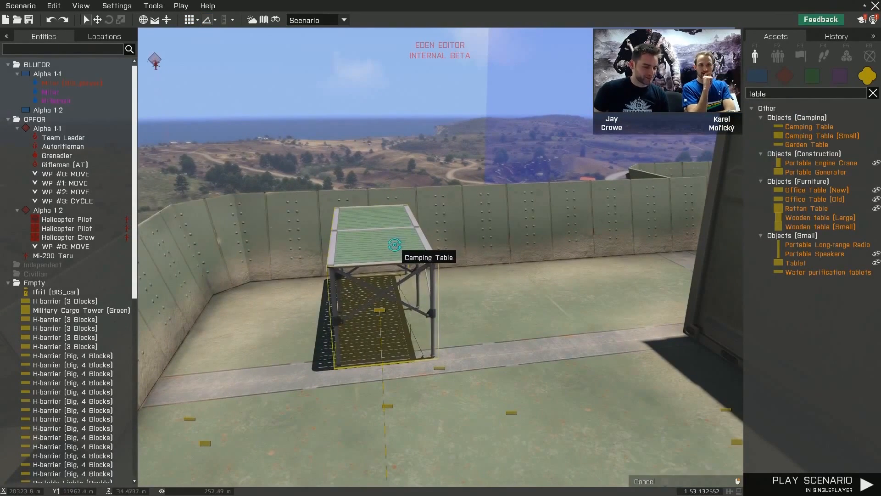
pyautogui.keyDown('shift'); pyautogui.moveTo(394, 247); pyautogui.dragTo(382, 322); pyautogui.keyUp('shift')
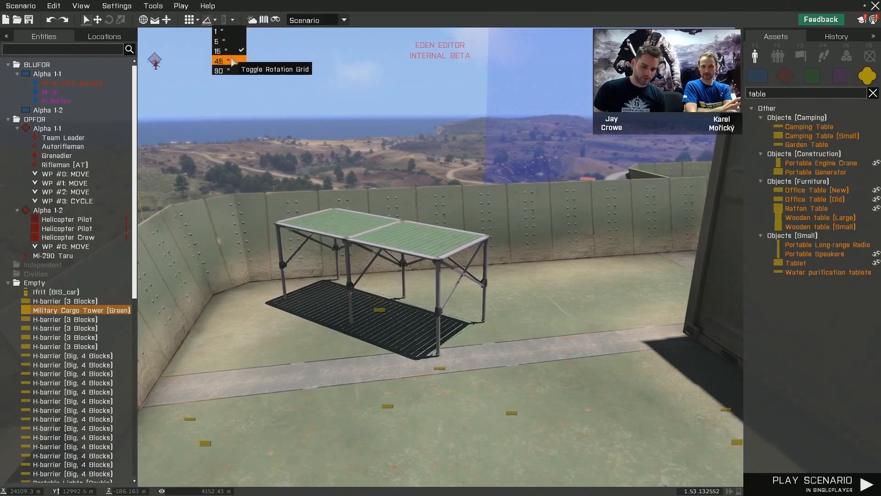
pyautogui.click(229, 44)
pyautogui.keyDown('shift'); pyautogui.moveTo(413, 248); pyautogui.dragTo(306, 192); pyautogui.keyUp('shift')
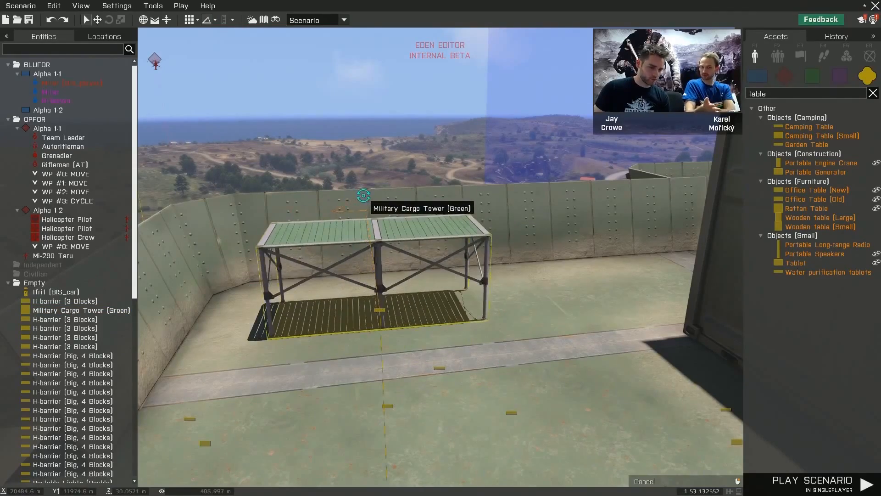
# - Move the rotated Camping Table close to the armoured wall of the tower deck
pyautogui.press('a')
pyautogui.moveTo(415, 332); pyautogui.dragTo(589, 342, button='right')
pyautogui.moveTo(589, 343); pyautogui.dragTo(382, 258)
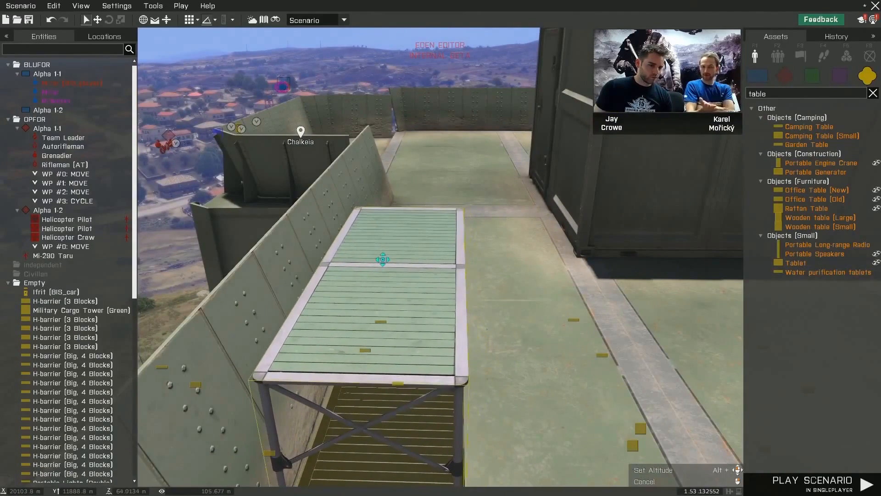
pyautogui.press('d')
pyautogui.moveTo(505, 275); pyautogui.dragTo(370, 262, button='right')
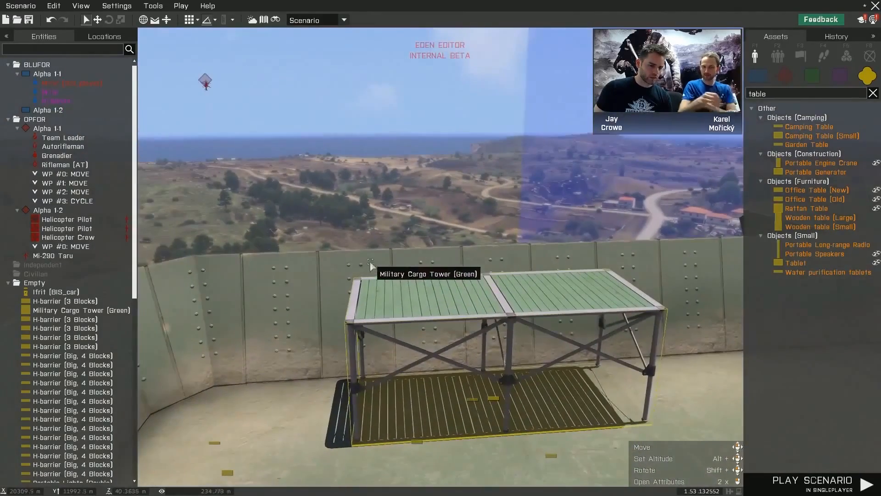
# - Review the Edit, Grid and Connect options available for the Camping Table, including using its width, length or height as grid
pyautogui.rightClick(482, 306)
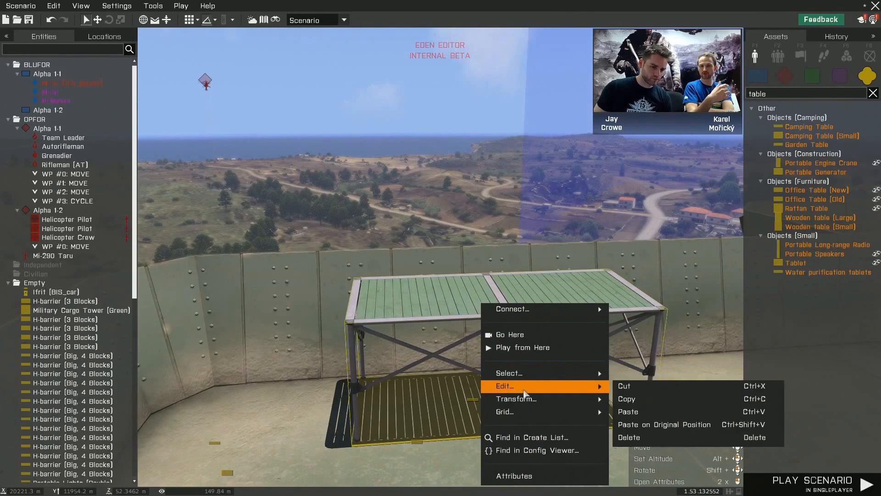
pyautogui.moveTo(530, 414)
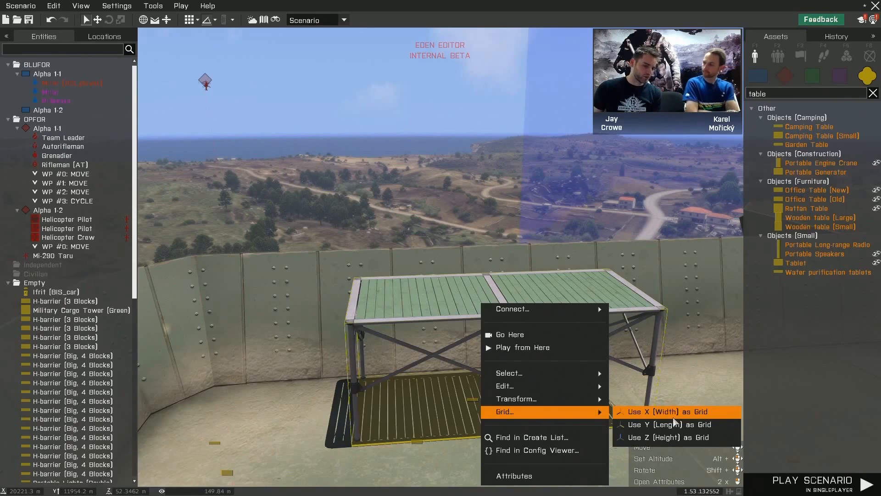
pyautogui.moveTo(536, 315)
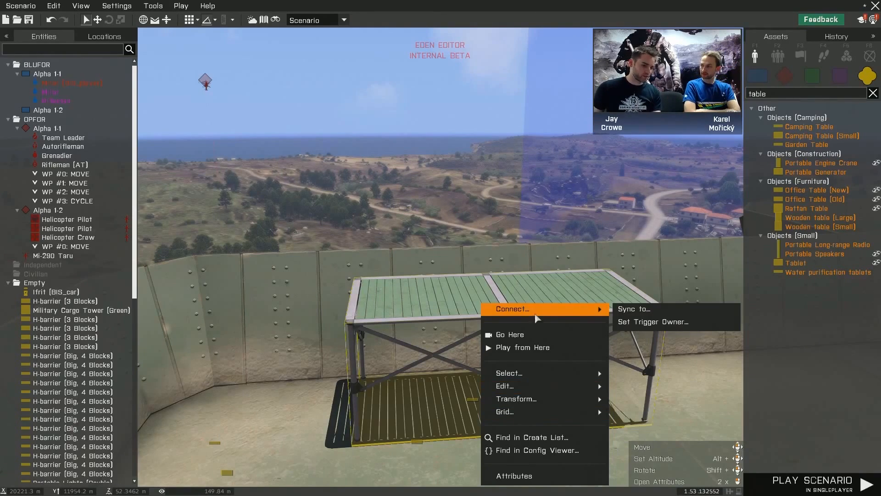
pyautogui.moveTo(454, 286); pyautogui.dragTo(473, 280, button='right')
pyautogui.click(548, 256)
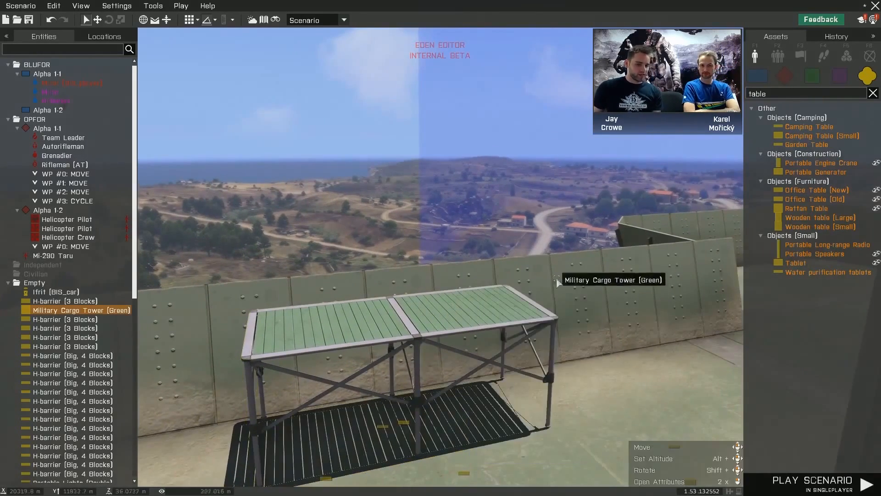
# - Search the assets for small objects and for binoculars
pyautogui.moveTo(564, 338); pyautogui.dragTo(537, 322, button='right')
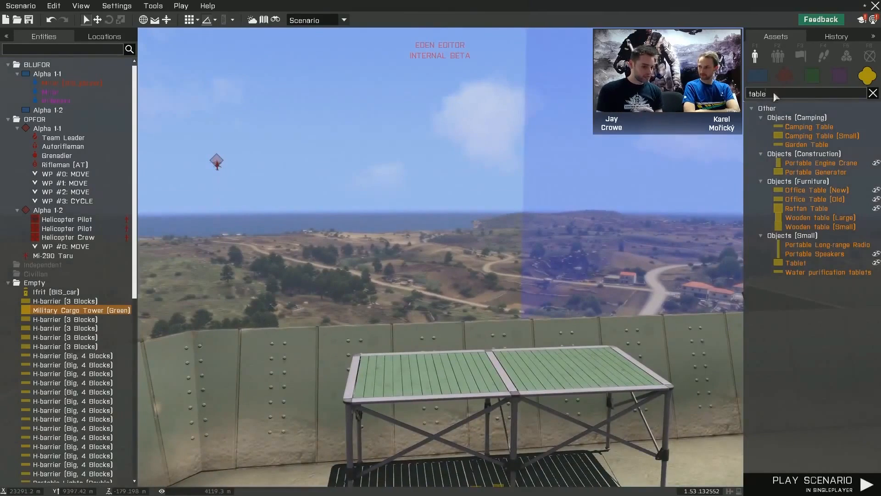
pyautogui.write('small')
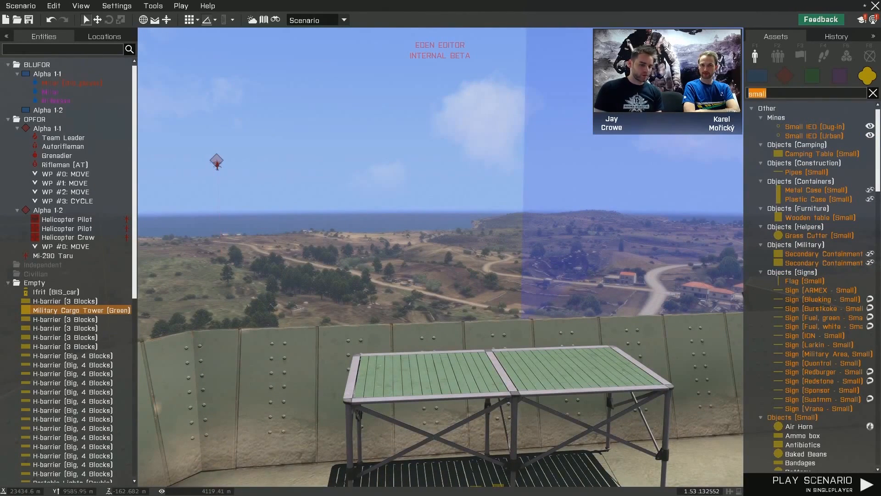
pyautogui.write('binocu')
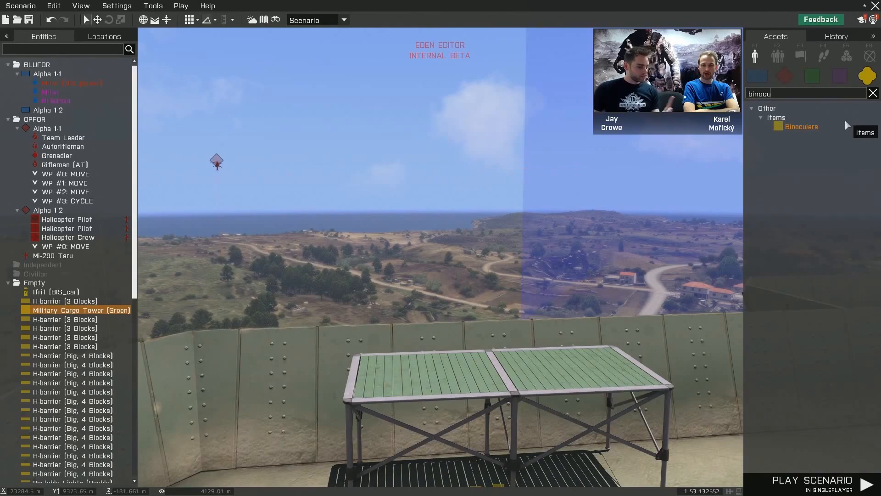
pyautogui.click(845, 126)
pyautogui.click(793, 169)
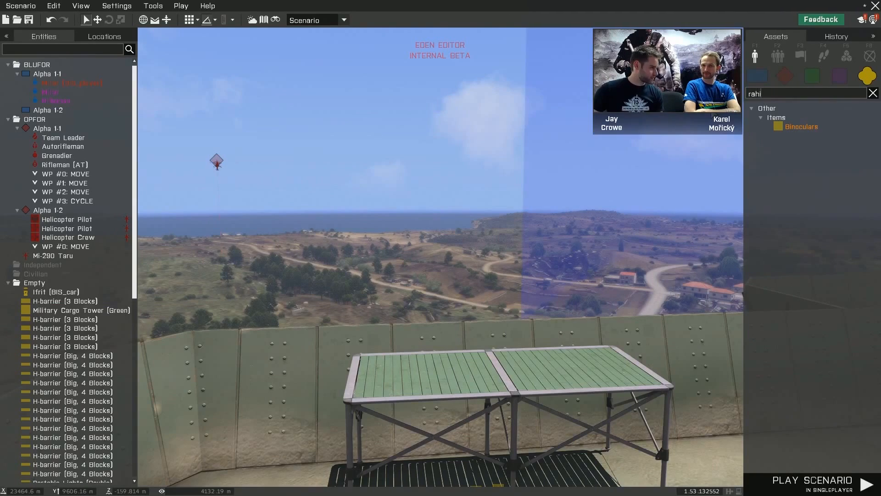
# - Place a Rahim 7.62 mm on one half of the Camping Table, rotated to lie along the table's long side
pyautogui.click(801, 126)
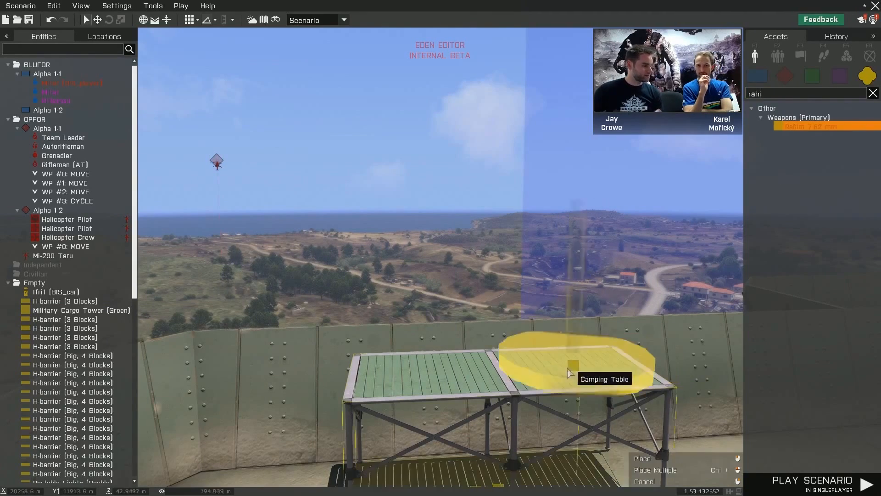
pyautogui.click(483, 394)
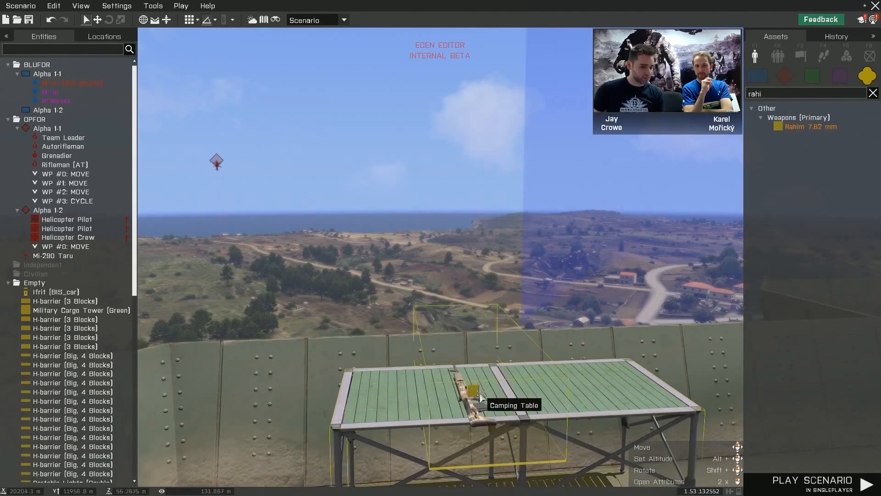
pyautogui.press('w')
pyautogui.moveTo(500, 396)
pyautogui.mouseDown(button='right')
pyautogui.moveTo(501, 413)
pyautogui.moveTo(504, 403)
pyautogui.mouseUp(button='right')
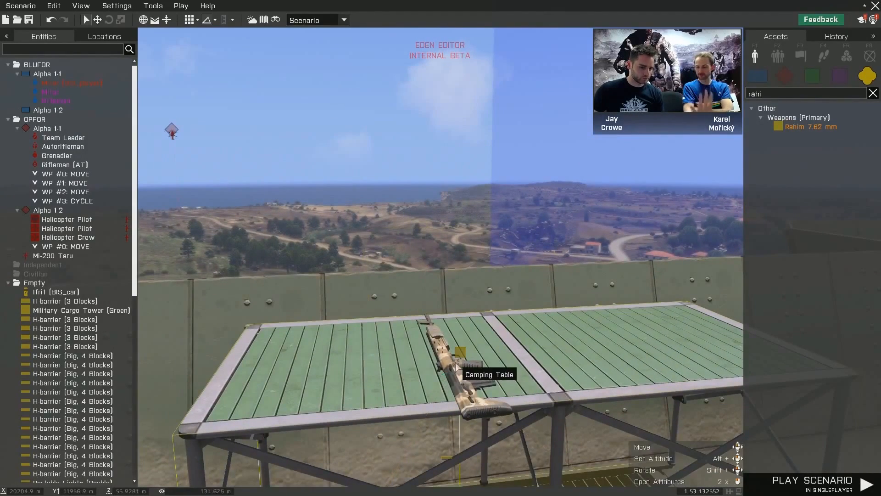
pyautogui.keyDown('shift'); pyautogui.moveTo(460, 353); pyautogui.dragTo(402, 240); pyautogui.keyUp('shift')
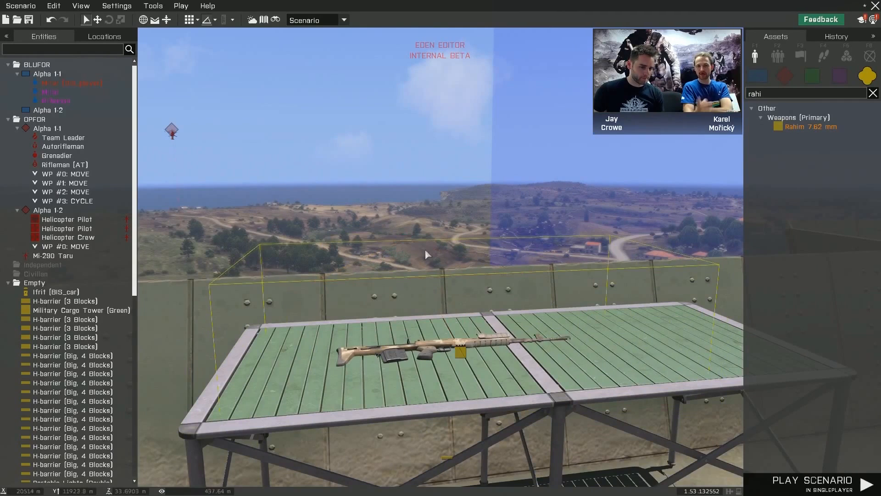
pyautogui.moveTo(462, 352); pyautogui.dragTo(404, 375)
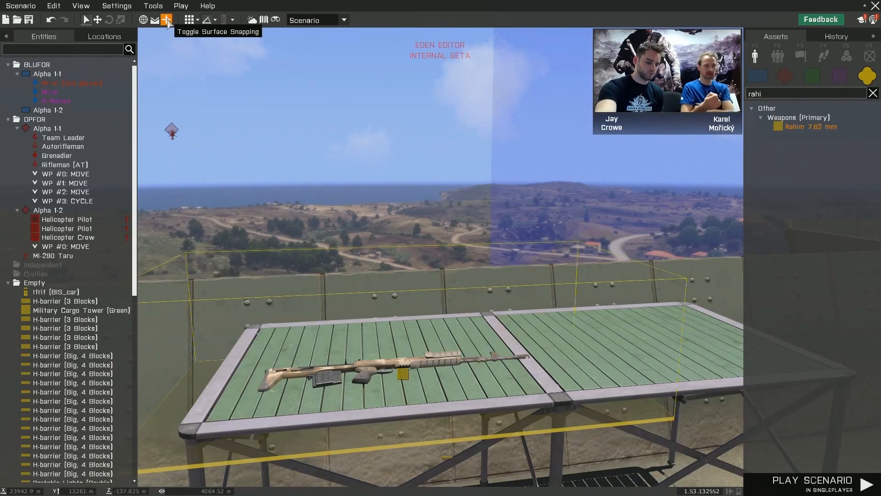
# - Turn on the translation widget and adjust the rifle's height above the Camping Table along the vertical axis
pyautogui.click(117, 6)
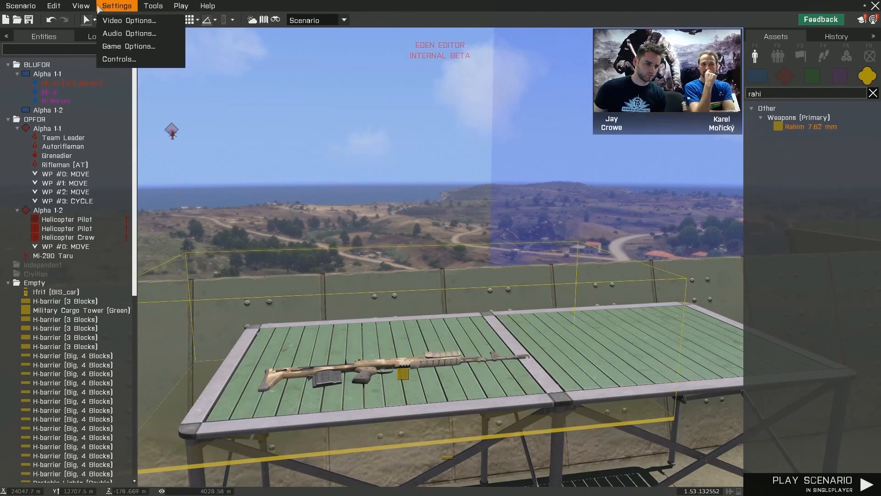
pyautogui.click(128, 7)
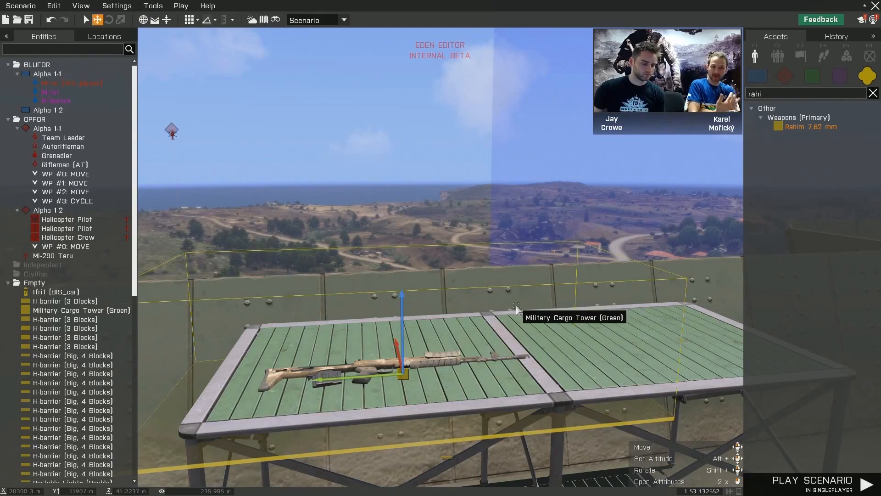
pyautogui.moveTo(498, 297); pyautogui.dragTo(438, 293, button='right')
pyautogui.press('space')
pyautogui.press('space')
pyautogui.moveTo(426, 285); pyautogui.dragTo(440, 241)
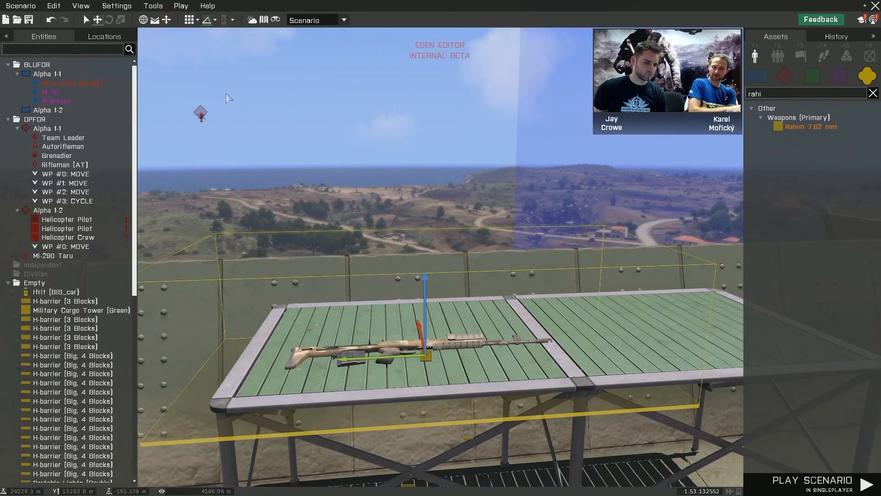
pyautogui.moveTo(424, 285)
pyautogui.mouseDown()
pyautogui.moveTo(422, 296)
pyautogui.moveTo(429, 284)
pyautogui.mouseUp()
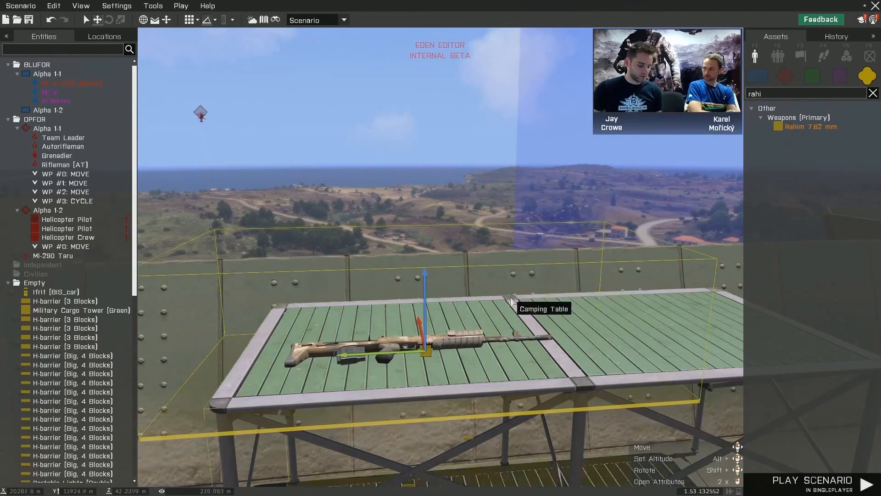
# - Find the Binoculars with the search term "binoc" and place them on the free half of the Camping Table
pyautogui.press('s')
pyautogui.moveTo(509, 296)
pyautogui.mouseDown(button='right')
pyautogui.moveTo(530, 305)
pyautogui.moveTo(535, 299)
pyautogui.moveTo(499, 302)
pyautogui.mouseUp(button='right')
pyautogui.press('s')
pyautogui.press('s')
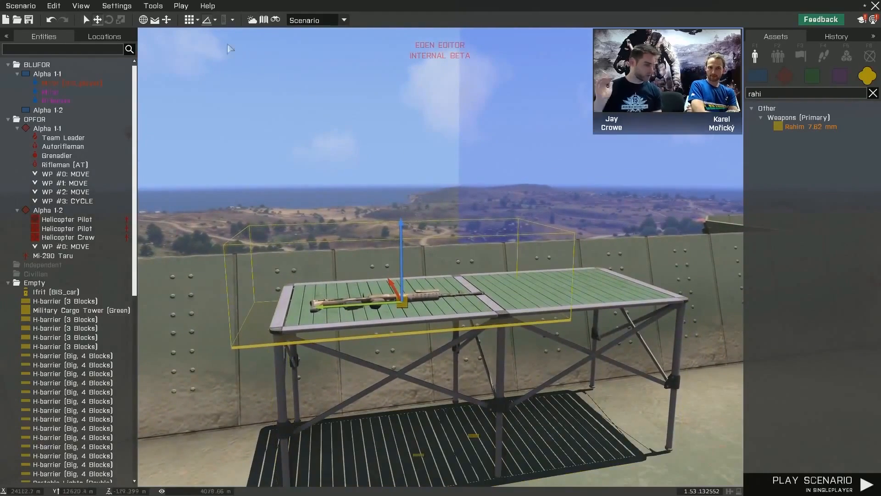
pyautogui.moveTo(456, 224); pyautogui.dragTo(621, 209, button='right')
pyautogui.write('bi')
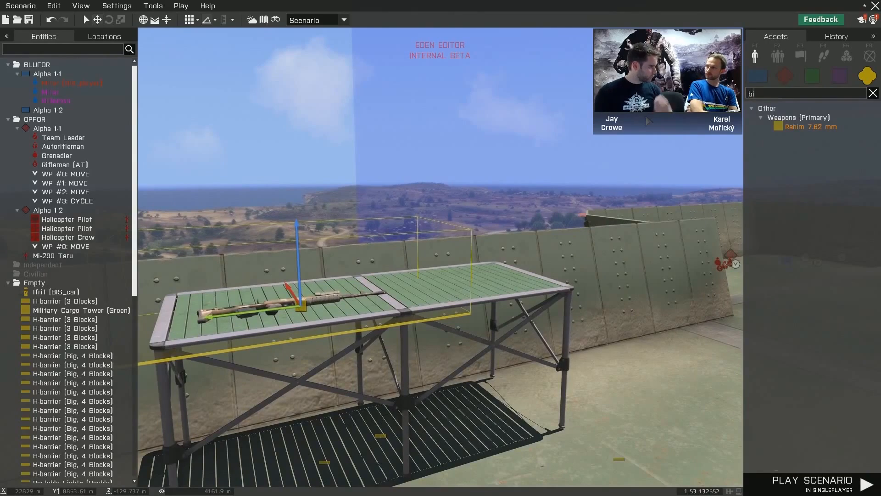
pyautogui.write('noc')
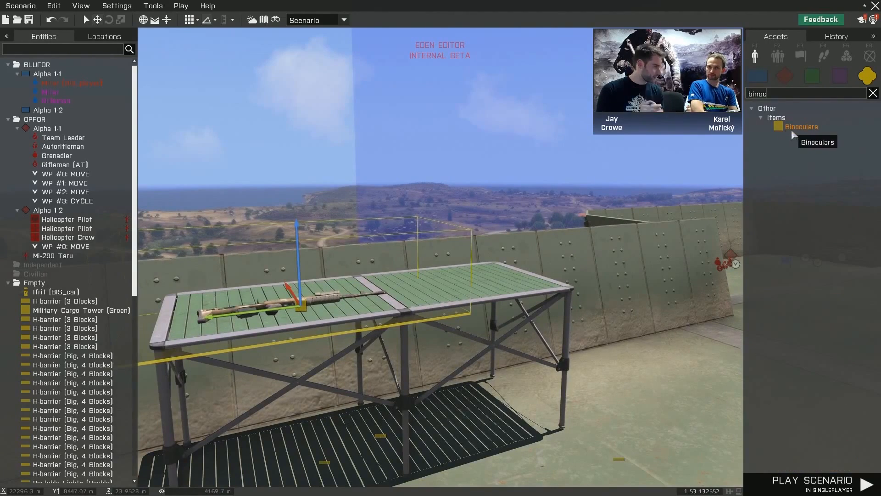
pyautogui.click(792, 132)
pyautogui.press('w')
pyautogui.click(485, 299)
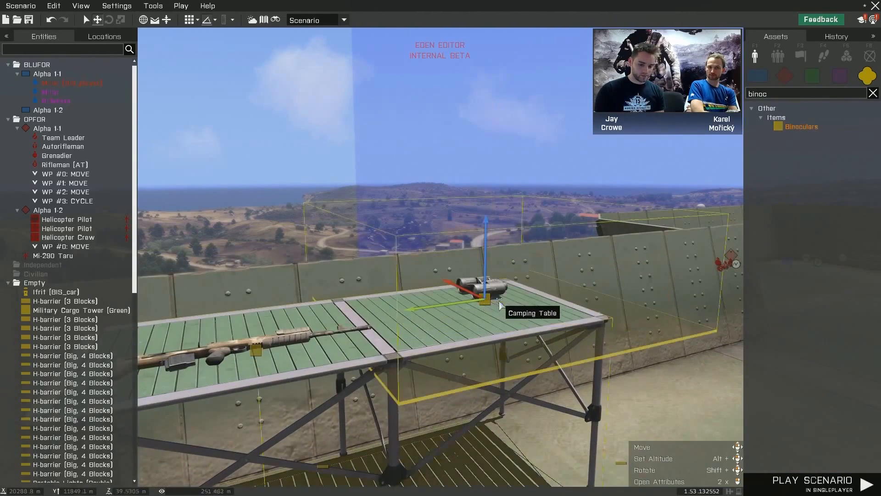
# - Examine the rifle and binoculars on the Camping Table from several angles and distances
pyautogui.moveTo(528, 303); pyautogui.dragTo(540, 296, button='right')
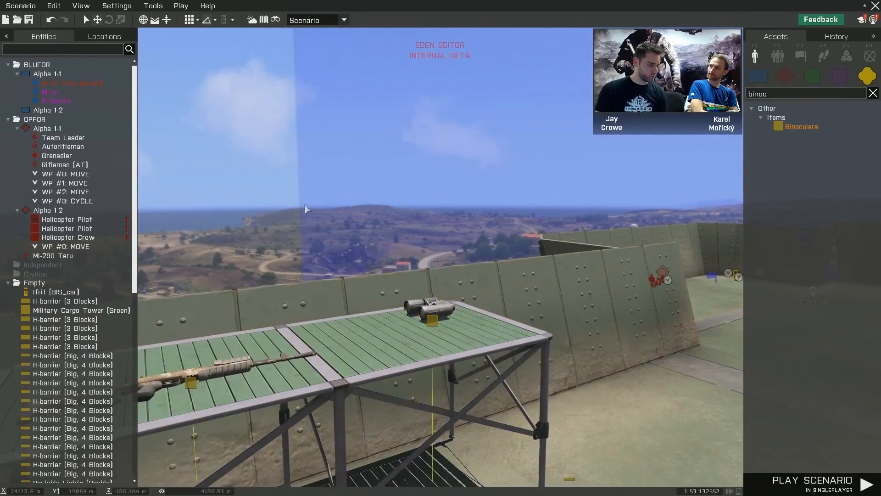
pyautogui.moveTo(588, 311); pyautogui.dragTo(559, 335, button='right')
pyautogui.press('s')
pyautogui.press('s')
pyautogui.press('w')
pyautogui.press('s')
pyautogui.press('q')
pyautogui.press('s')
pyautogui.press('w')
pyautogui.press('w')
pyautogui.press('z')
pyautogui.press('w')
pyautogui.press('z')
pyautogui.press('d')
pyautogui.press('s')
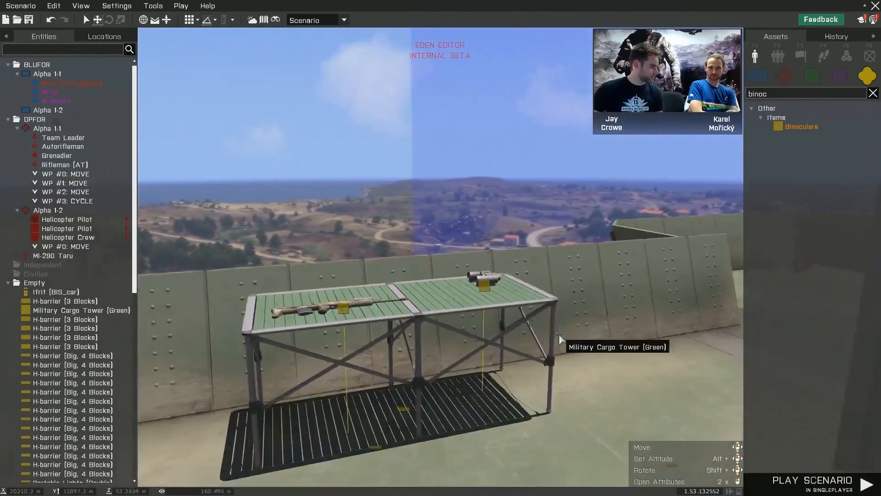
pyautogui.press('s')
pyautogui.press('q')
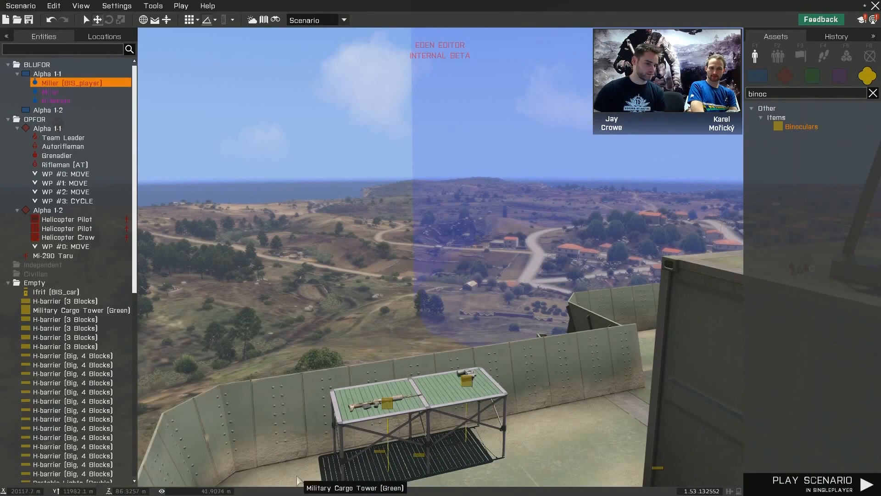
# - Select the player unit (BIS_player) and move it across the terrain to the outpost's Military Cargo Tower
pyautogui.press('s')
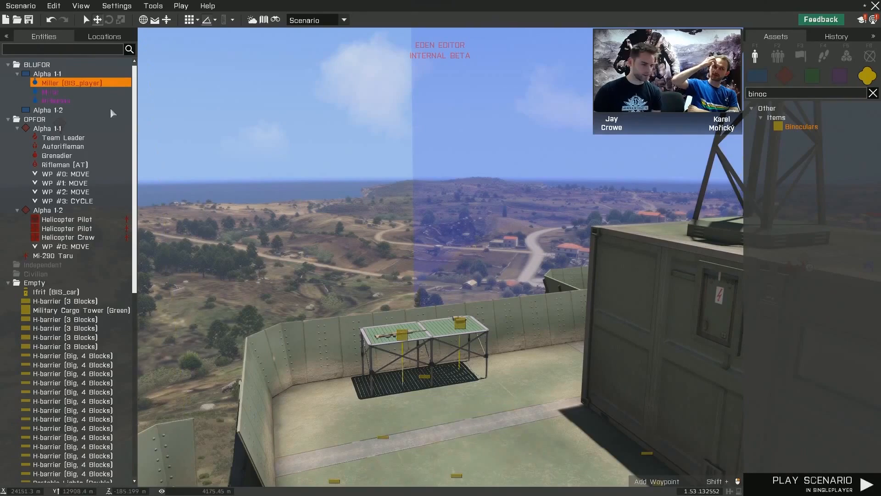
pyautogui.moveTo(546, 294)
pyautogui.mouseDown(button='right')
pyautogui.moveTo(492, 285)
pyautogui.moveTo(425, 307)
pyautogui.moveTo(403, 289)
pyautogui.moveTo(211, 313)
pyautogui.moveTo(236, 295)
pyautogui.mouseUp(button='right')
pyautogui.press('w')
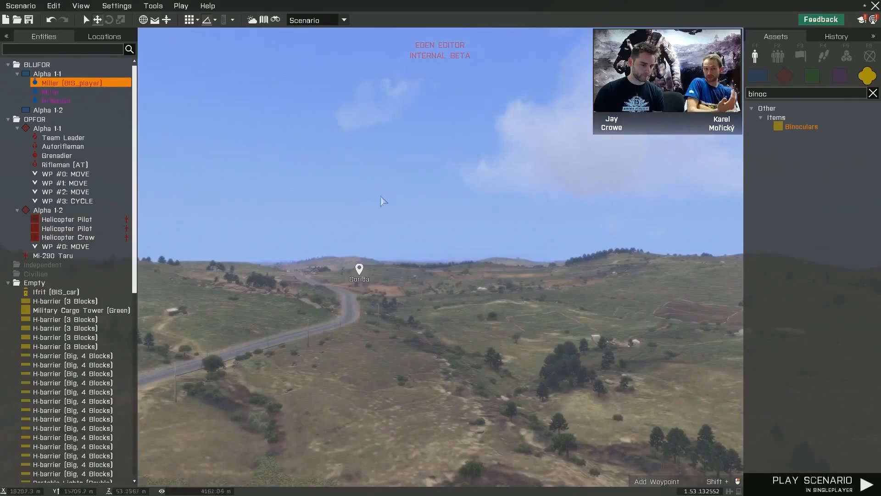
pyautogui.moveTo(381, 196); pyautogui.dragTo(88, 218, button='right')
pyautogui.moveTo(398, 249); pyautogui.dragTo(302, 244, button='right')
pyautogui.moveTo(431, 244); pyautogui.dragTo(432, 263)
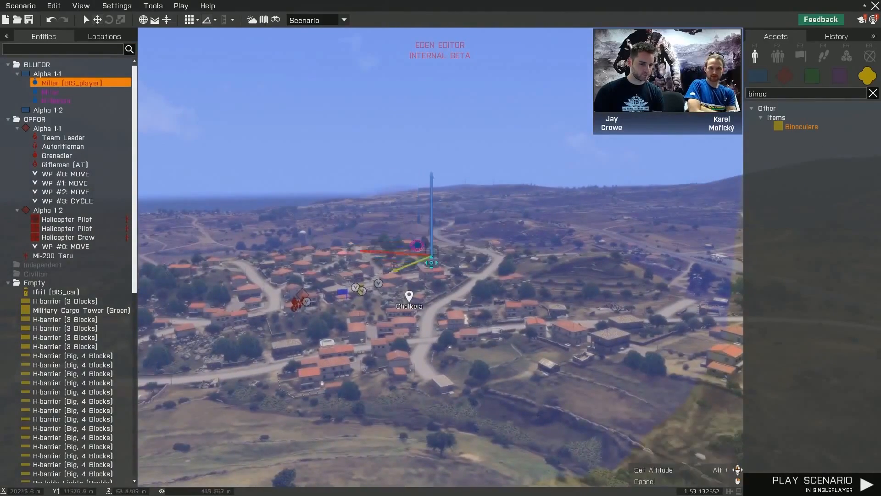
pyautogui.moveTo(431, 456); pyautogui.dragTo(239, 354)
pyautogui.press('s')
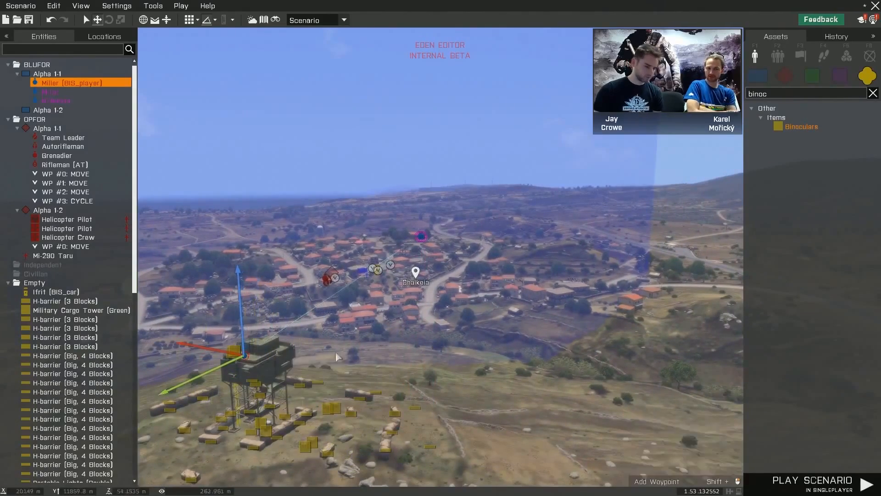
# - Place the player unit on the tower's open deck, beside the corner with the Camping Table
pyautogui.moveTo(336, 353); pyautogui.dragTo(304, 354, button='right')
pyautogui.moveTo(365, 346); pyautogui.dragTo(355, 352, button='right')
pyautogui.press('w')
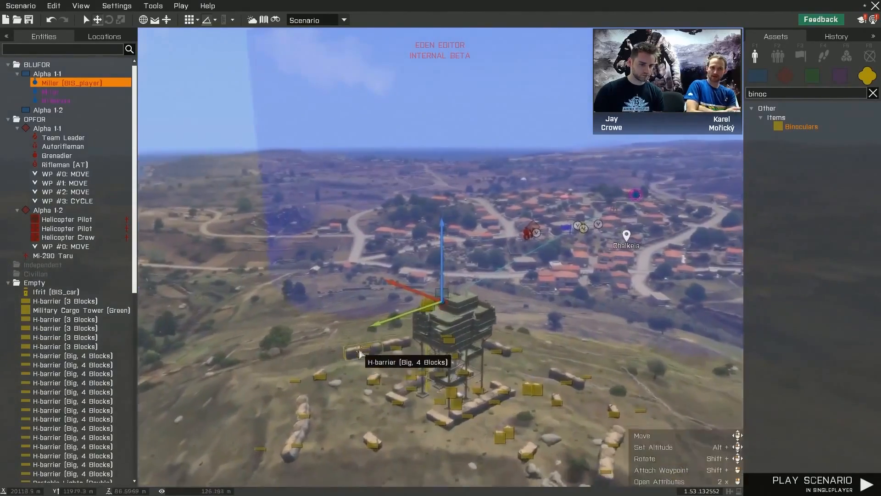
pyautogui.press('w')
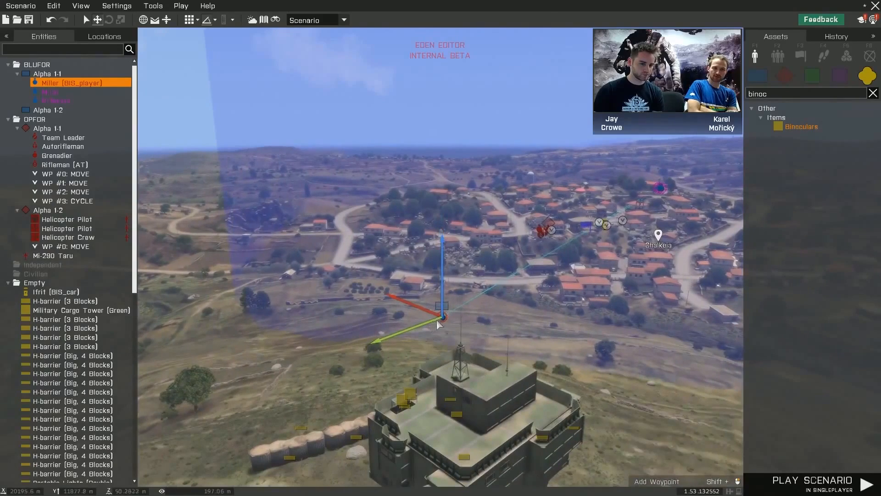
pyautogui.moveTo(436, 320); pyautogui.dragTo(414, 421)
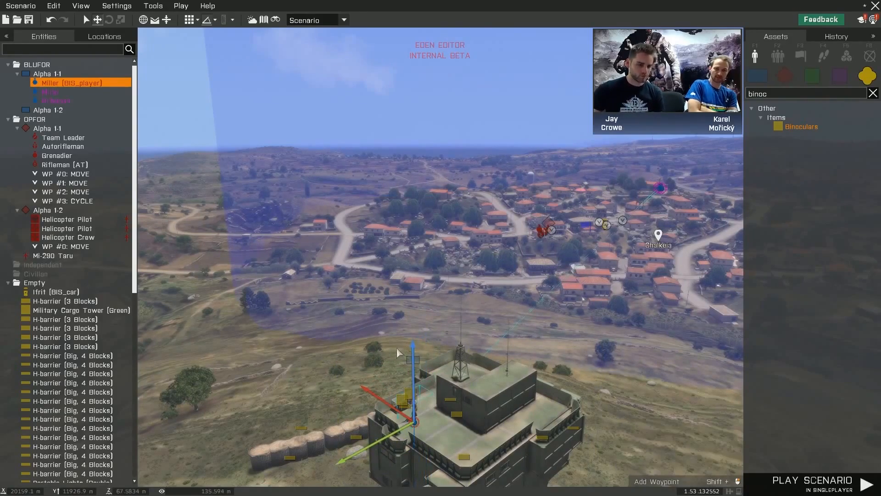
# - Fine-tune the player unit's position and facing on the tower deck near the Camping Table
pyautogui.scroll(3, 418, 350)
pyautogui.moveTo(418, 350); pyautogui.dragTo(442, 338, button='right')
pyautogui.scroll(-2, 398, 360)
pyautogui.scroll(2, 428, 363)
pyautogui.scroll(-2, 443, 338)
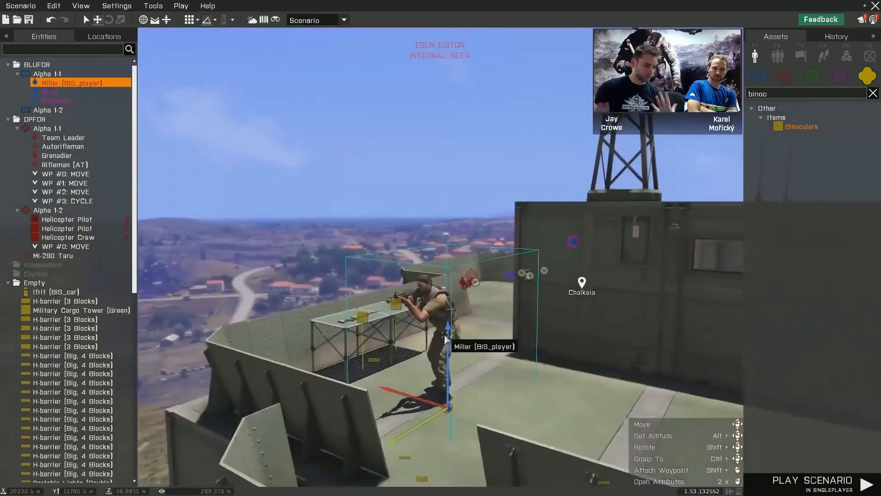
pyautogui.moveTo(396, 387); pyautogui.dragTo(289, 460)
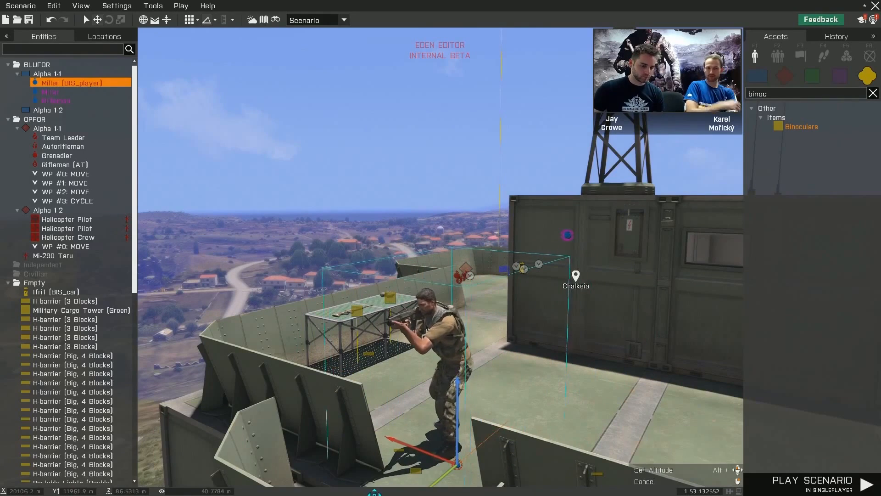
# - Play the scenario in singleplayer and test picking up and aiming the Rahim 7.62 mm from the Camping Table
pyautogui.click(843, 486)
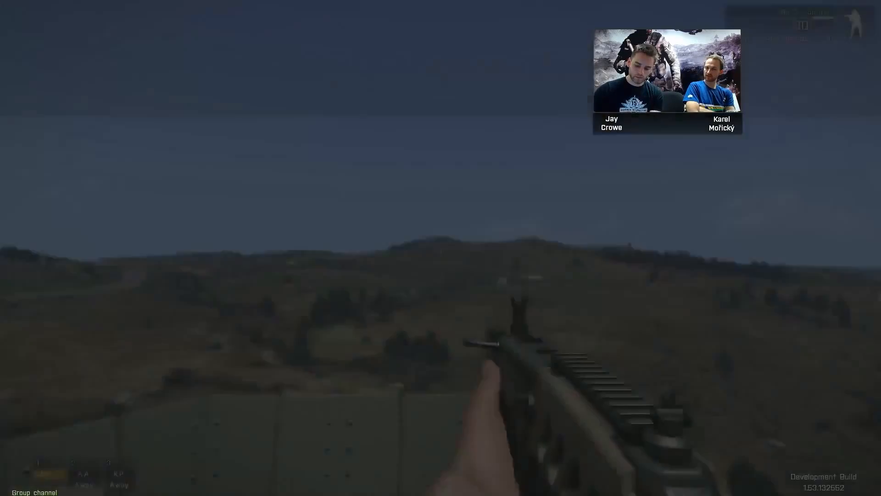
pyautogui.press('w')
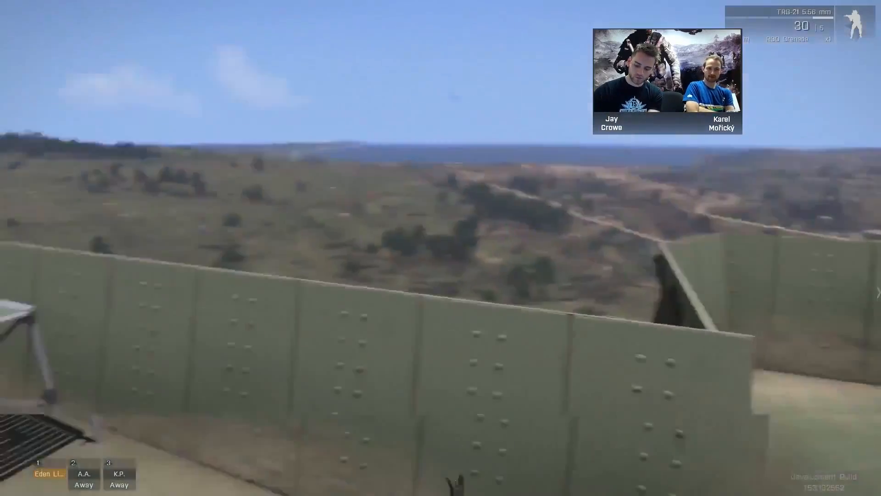
pyautogui.press('w')
pyautogui.press('w')
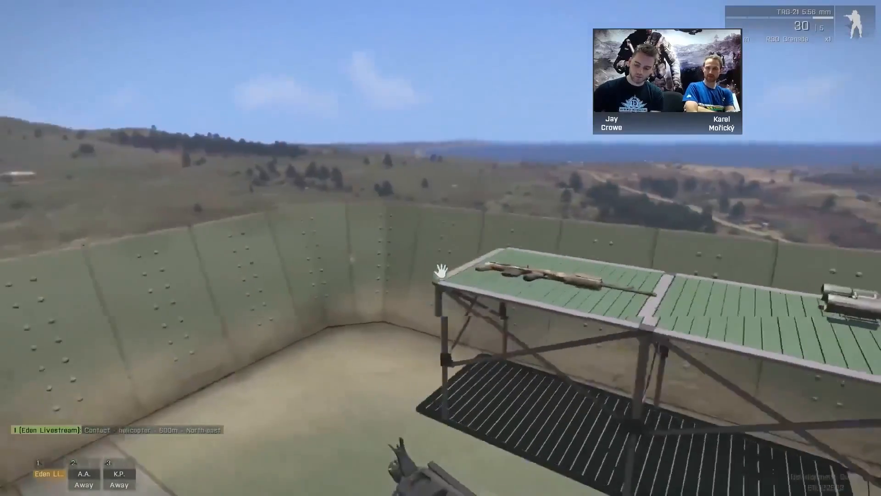
pyautogui.press('space')
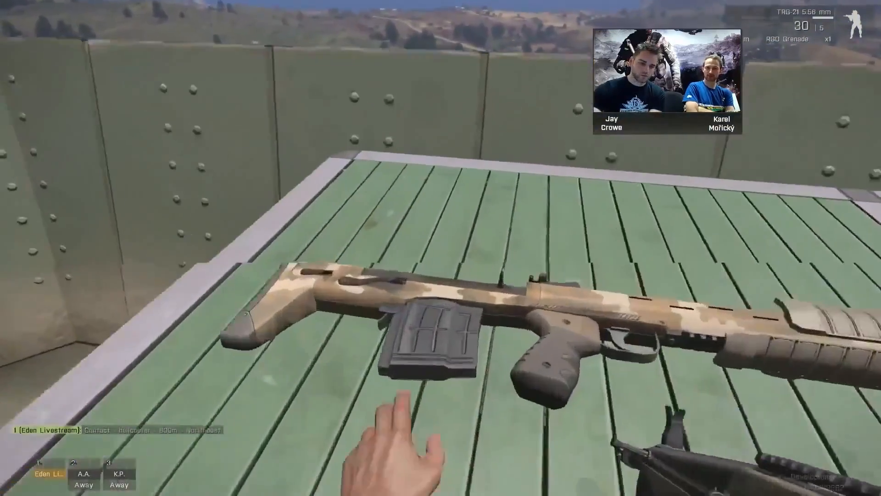
pyautogui.press('w')
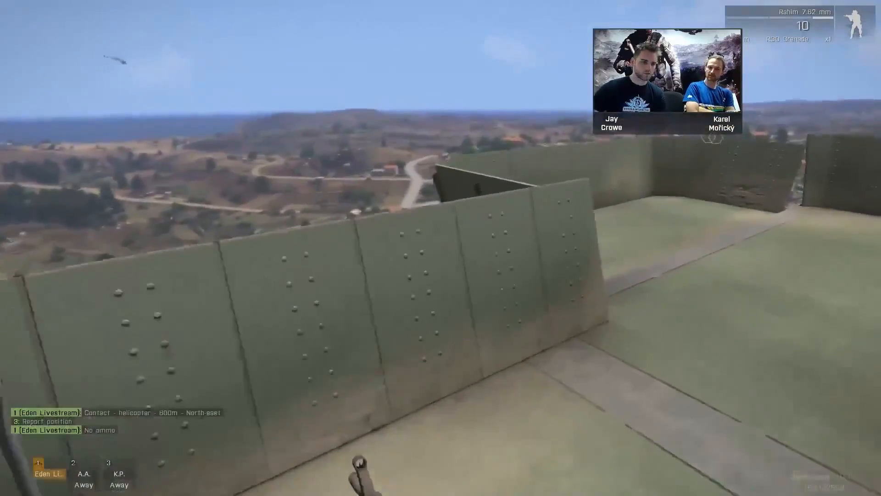
pyautogui.rightClick(441, 248)
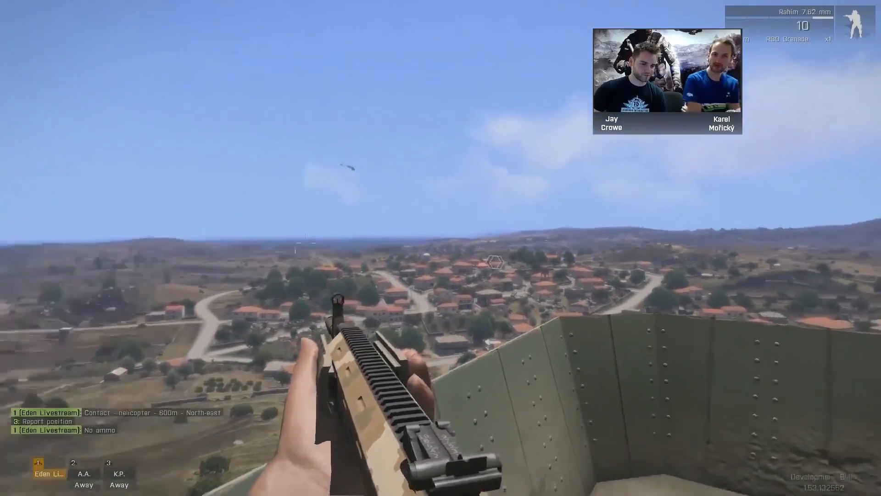
# - Survey Chalkeia from the tower deck with the Rahim's sights raised and lowered, walk around the deck, and end the play-test
pyautogui.rightClick(441, 247)
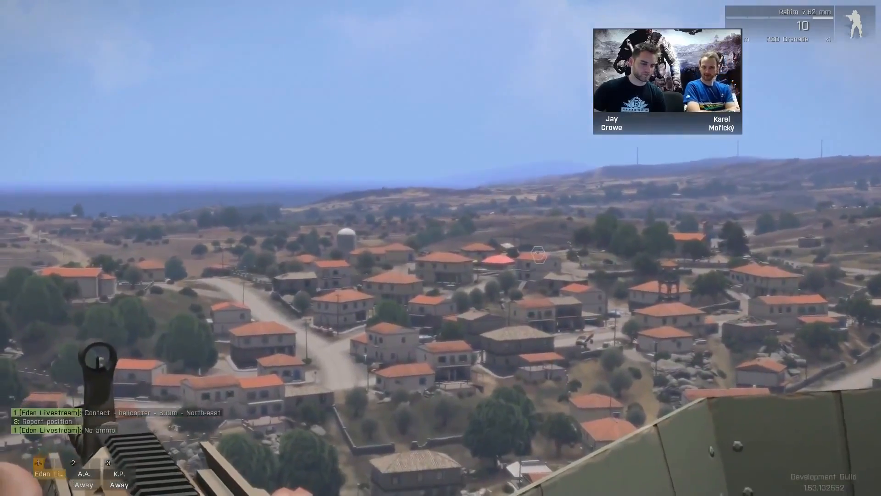
pyautogui.rightClick(441, 248)
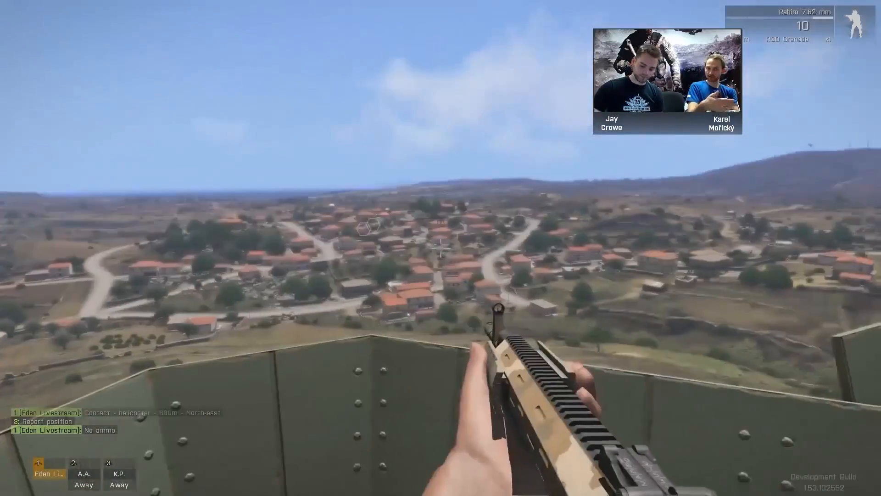
pyautogui.press('s')
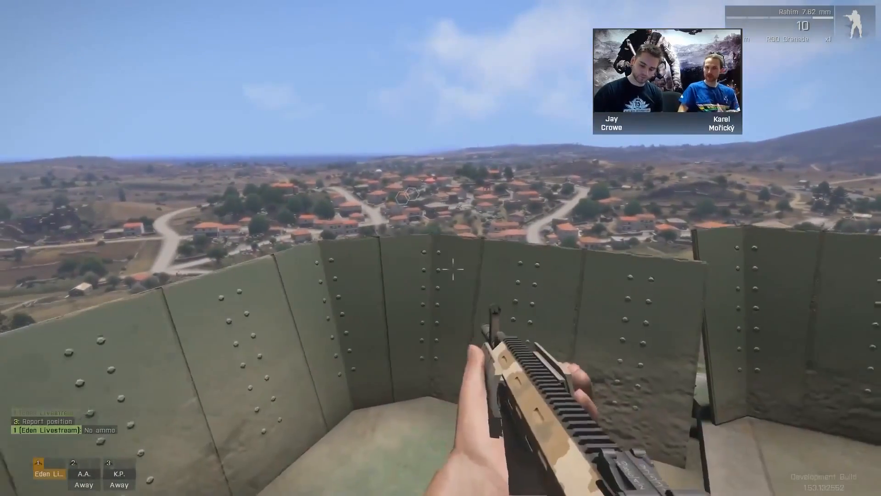
pyautogui.press('s')
pyautogui.press('w')
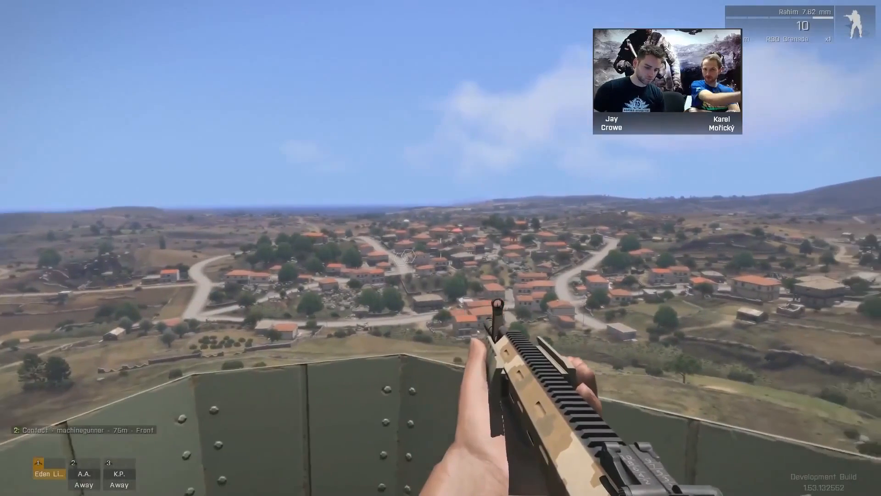
pyautogui.press('Escape')
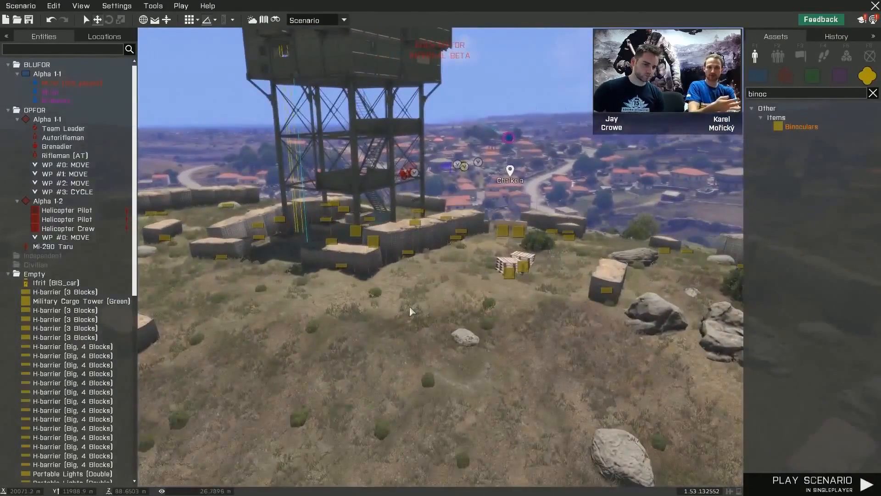
# - Play the scenario from a chosen spot on the open ground beside the outpost, and return to the editor
pyautogui.rightClick(440, 313)
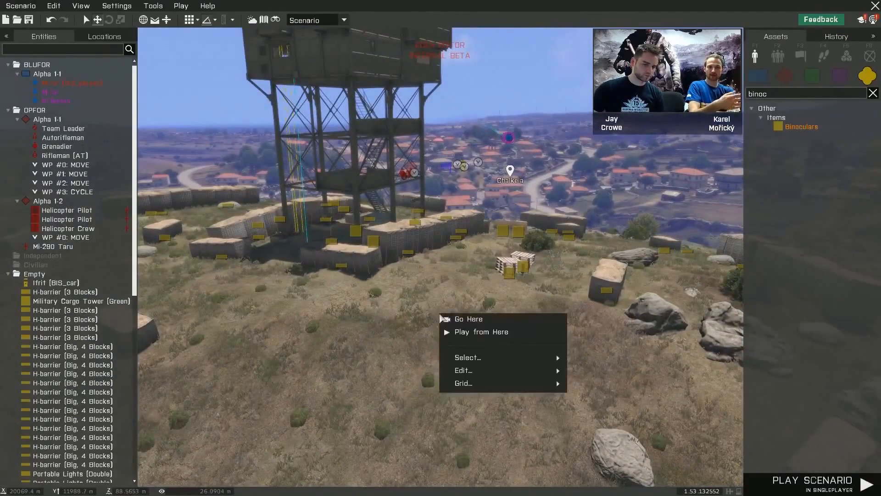
pyautogui.moveTo(505, 360)
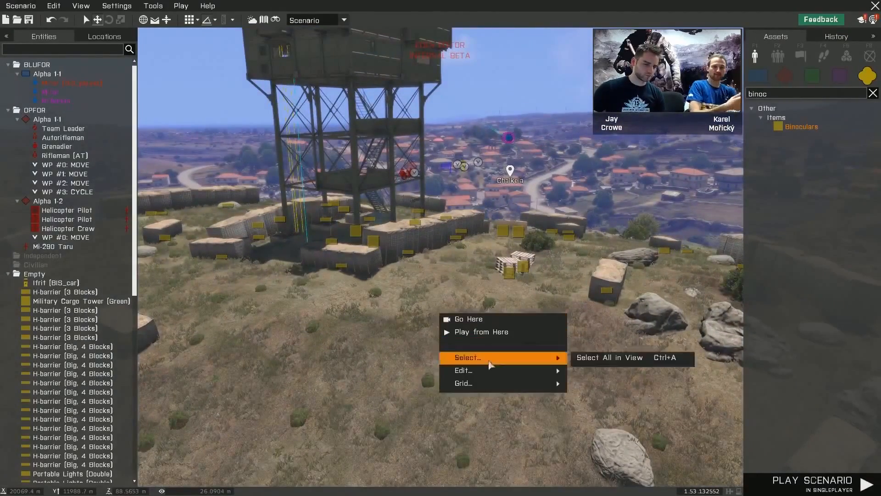
pyautogui.click(497, 335)
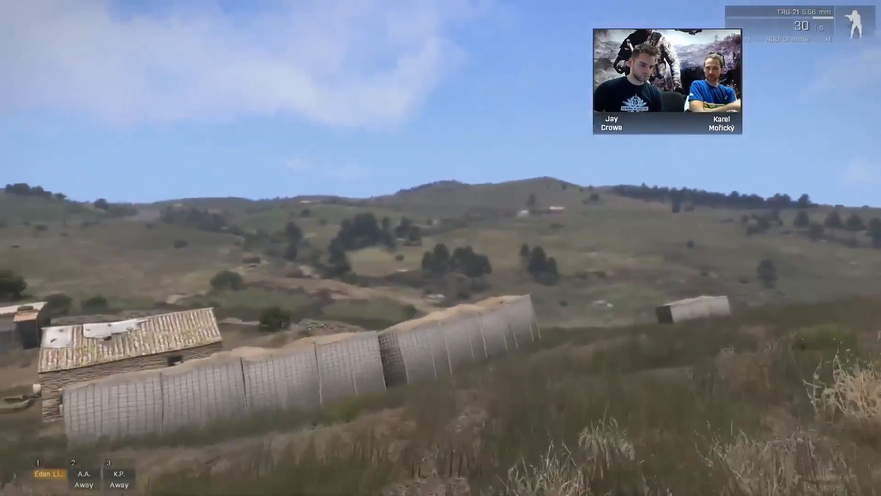
pyautogui.press('Escape')
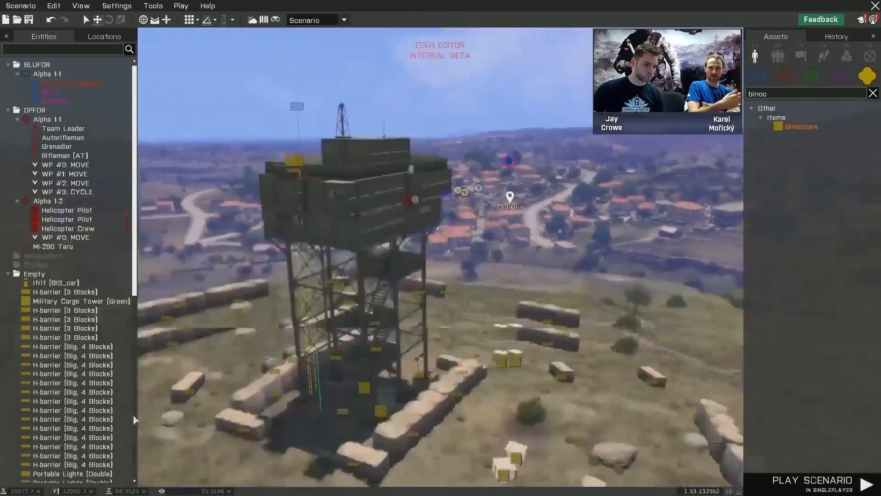
# - Find the OPFOR patrol on the street in Chalkeia and start a play-test as its Grenadier
pyautogui.moveTo(134, 415); pyautogui.dragTo(108, 427, button='right')
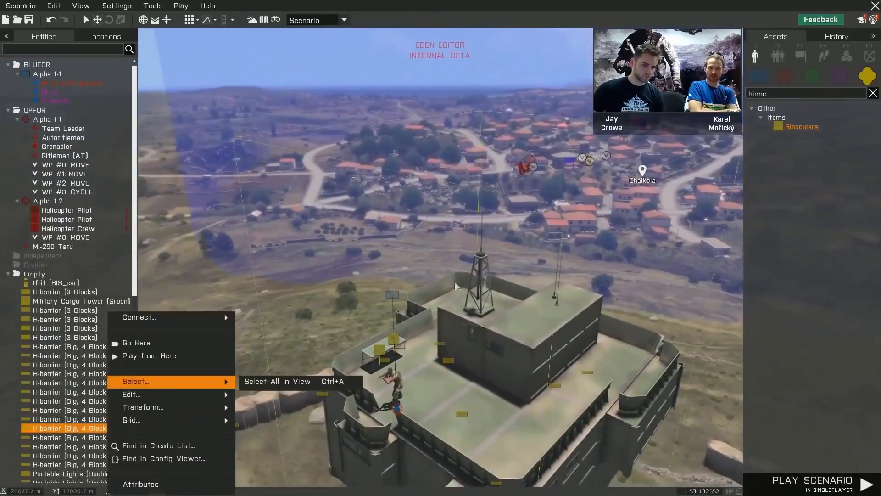
pyautogui.press('w')
pyautogui.moveTo(563, 215); pyautogui.dragTo(581, 216, button='right')
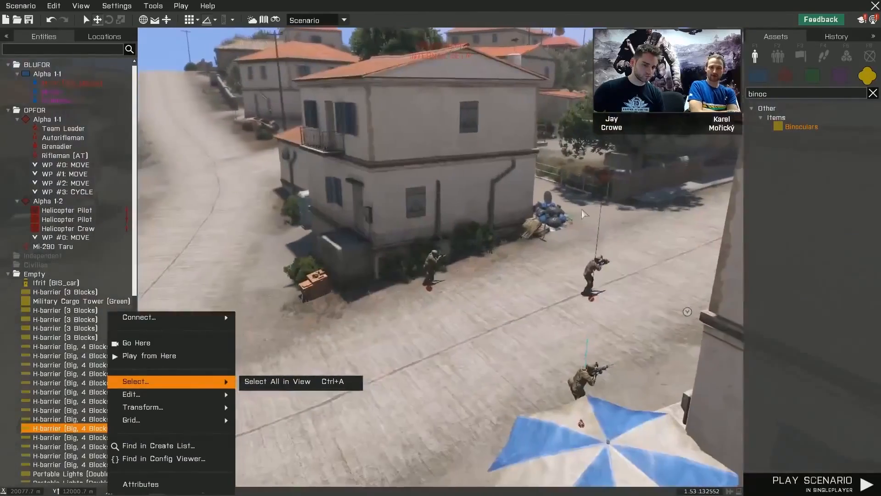
pyautogui.rightClick(583, 209)
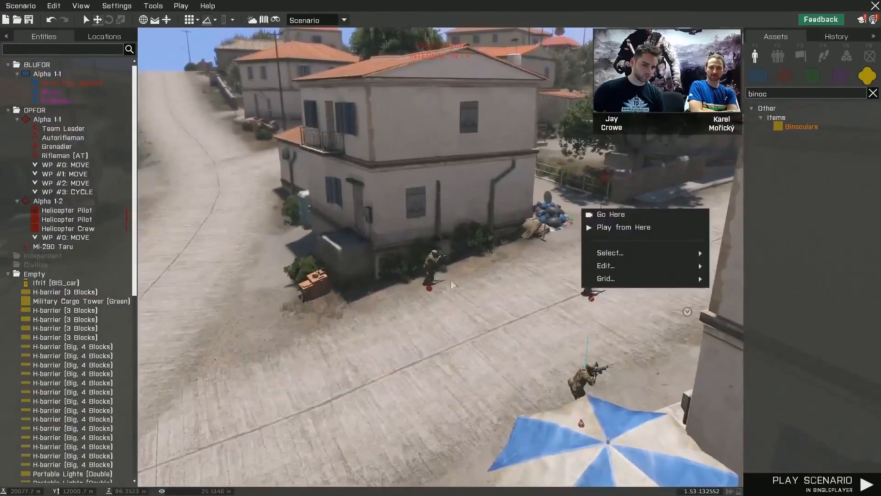
pyautogui.rightClick(431, 269)
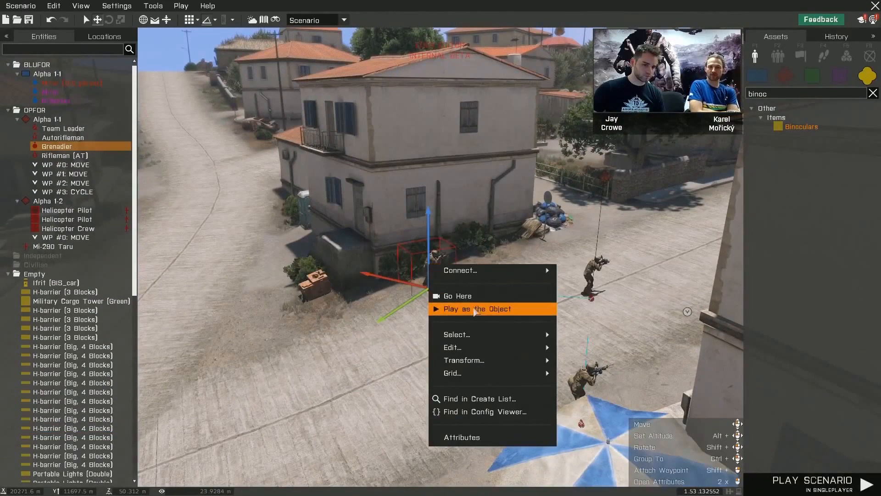
pyautogui.click(491, 313)
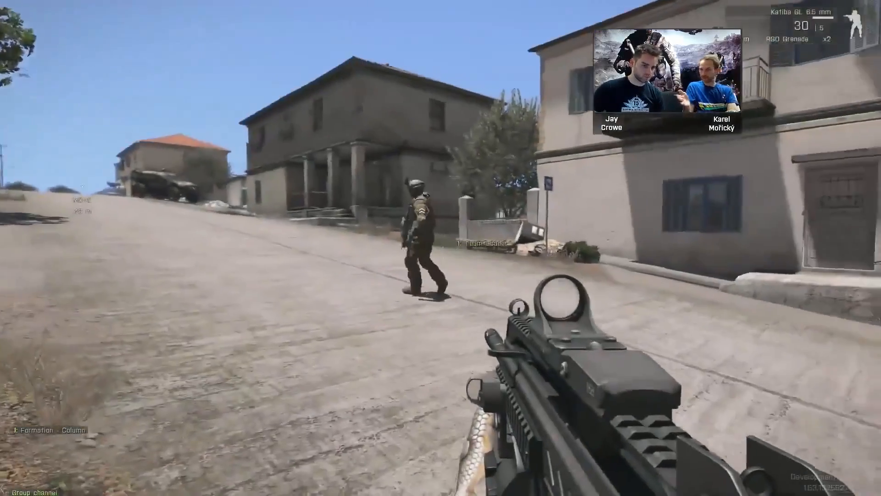
# - Follow the OPFOR patrol up the Chalkeia street as the Grenadier, watching its movement and surroundings, and return to the editor
pyautogui.press('w')
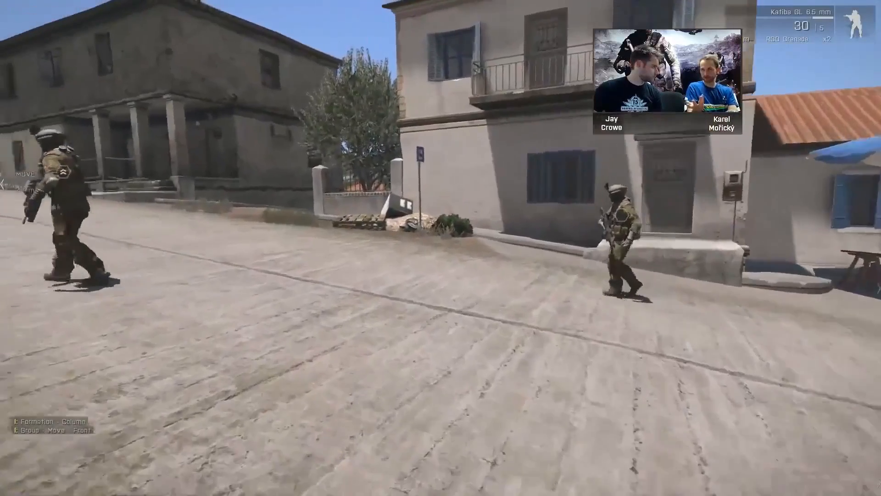
pyautogui.press('w')
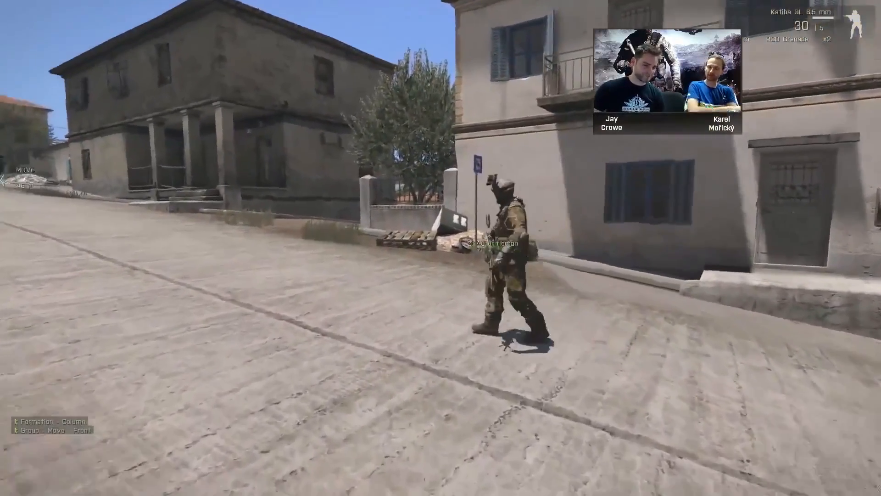
pyautogui.press('w')
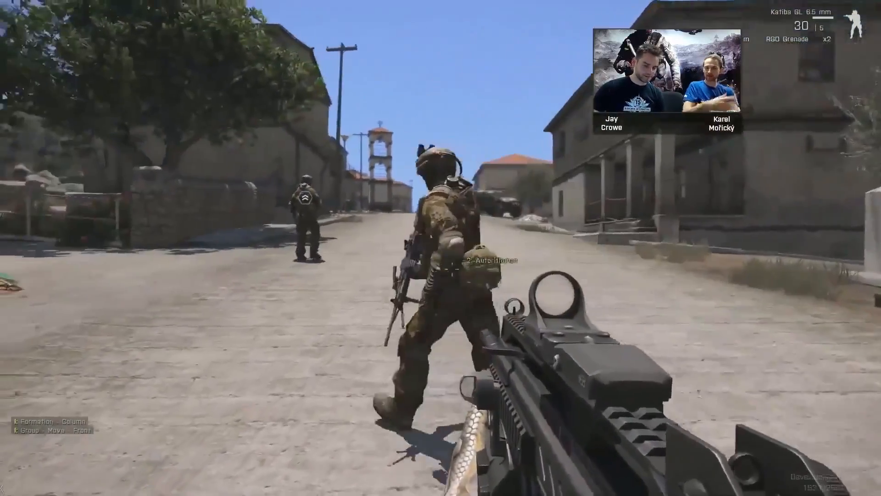
pyautogui.press('w')
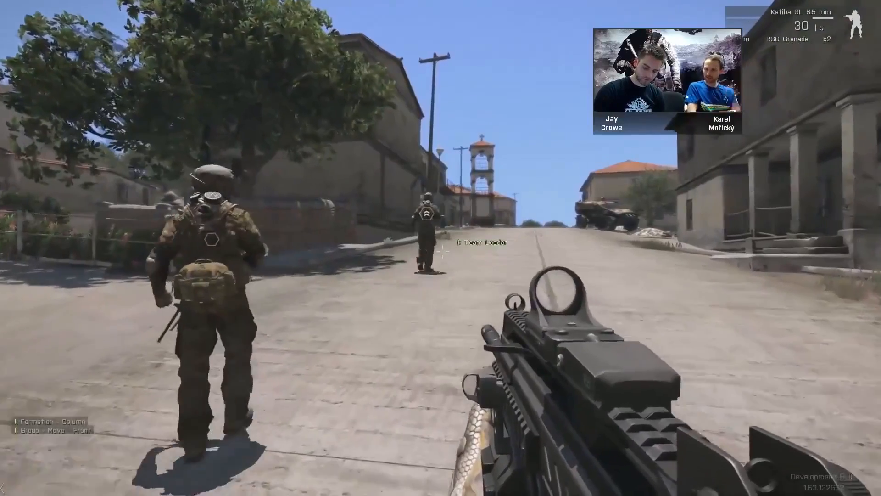
pyautogui.press('w')
pyautogui.press('ctrl')
pyautogui.press('ctrl')
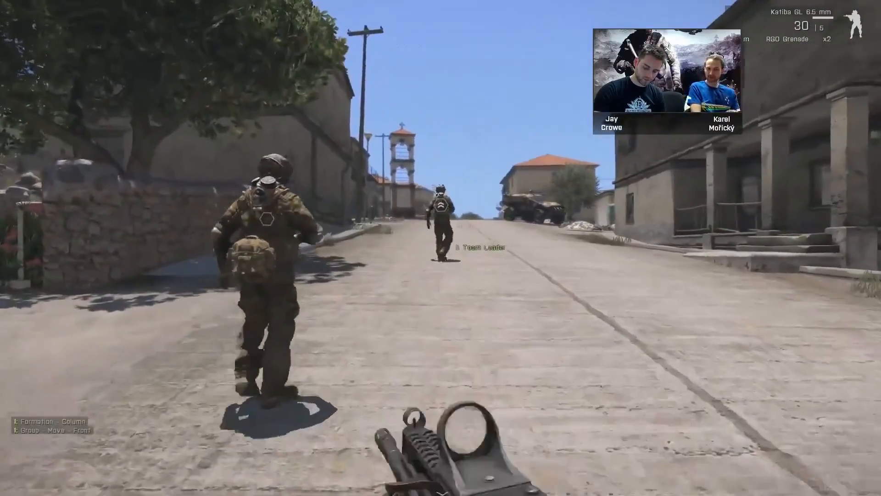
pyautogui.press('w')
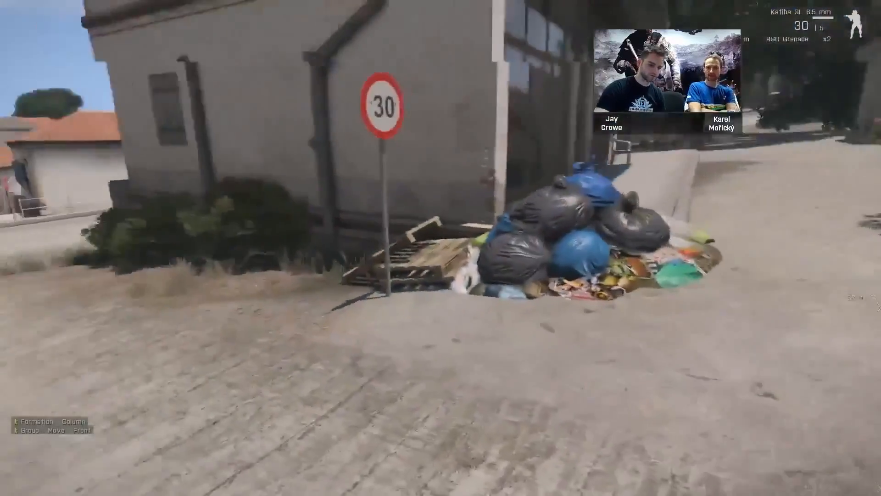
pyautogui.press('w')
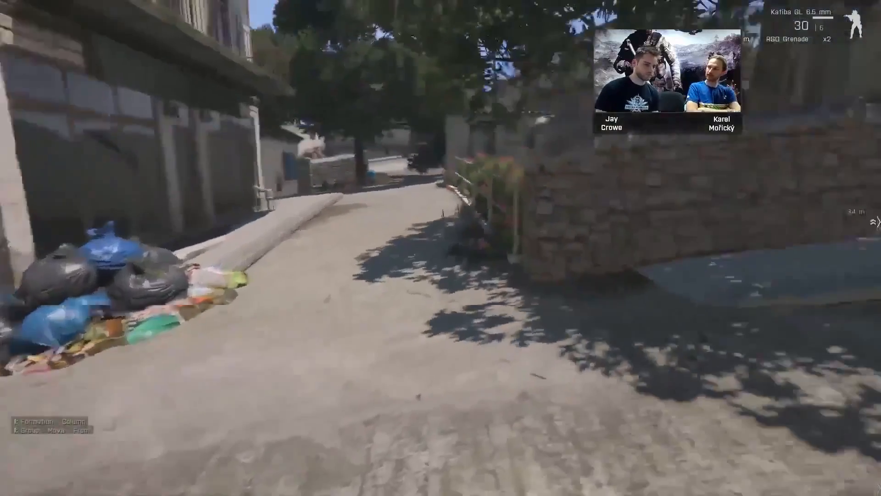
pyautogui.press('w')
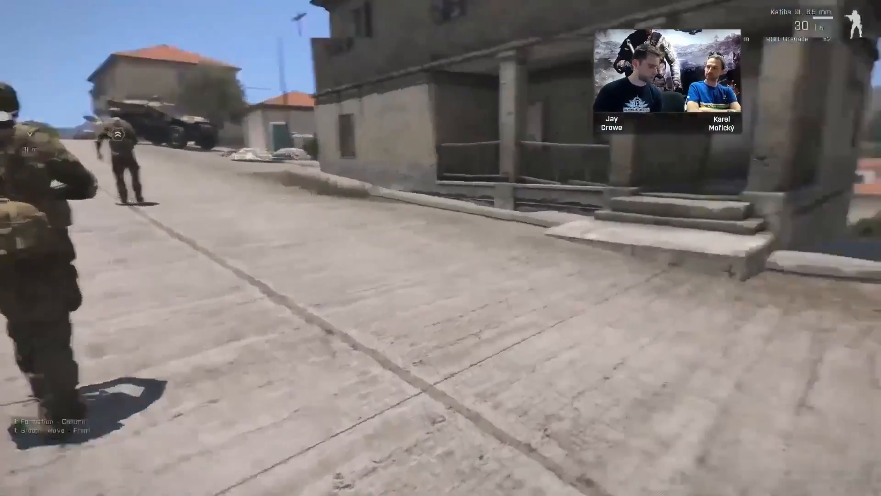
pyautogui.press('w')
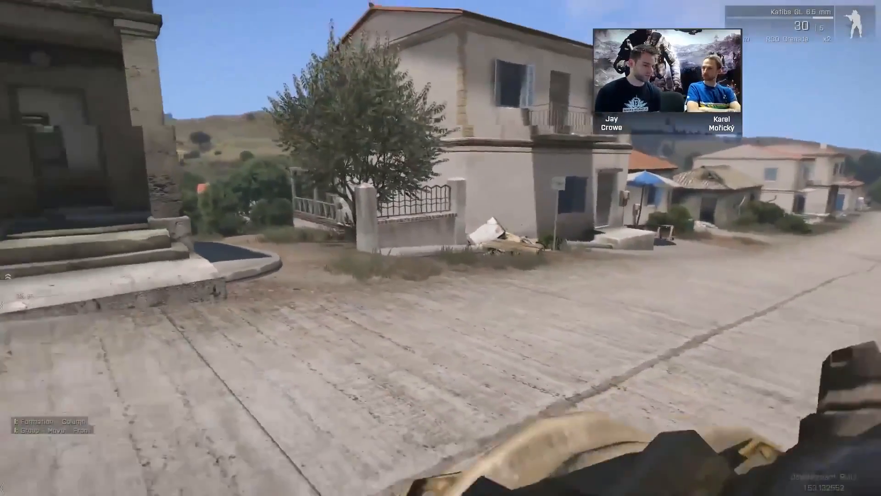
pyautogui.press('w')
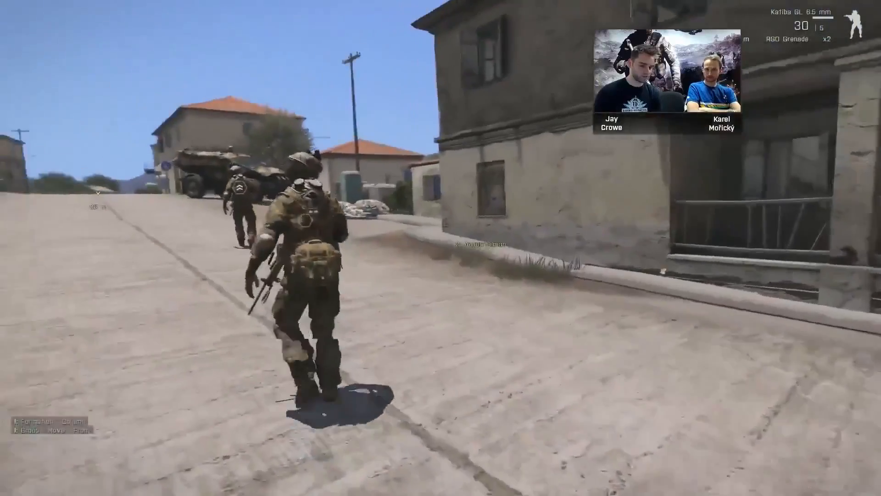
pyautogui.press('w')
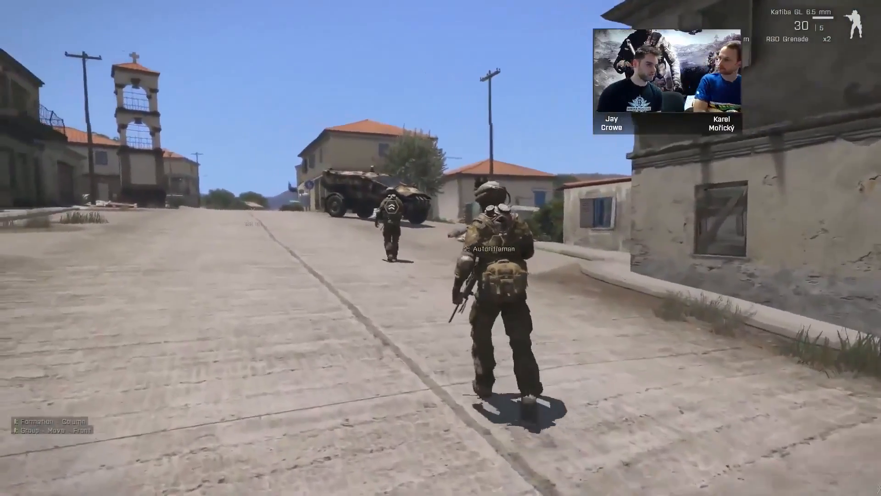
pyautogui.press('w')
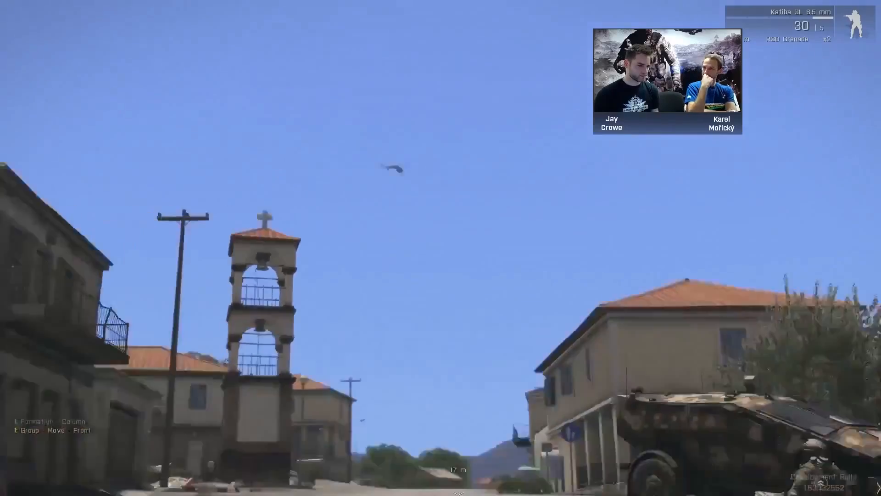
pyautogui.press('w')
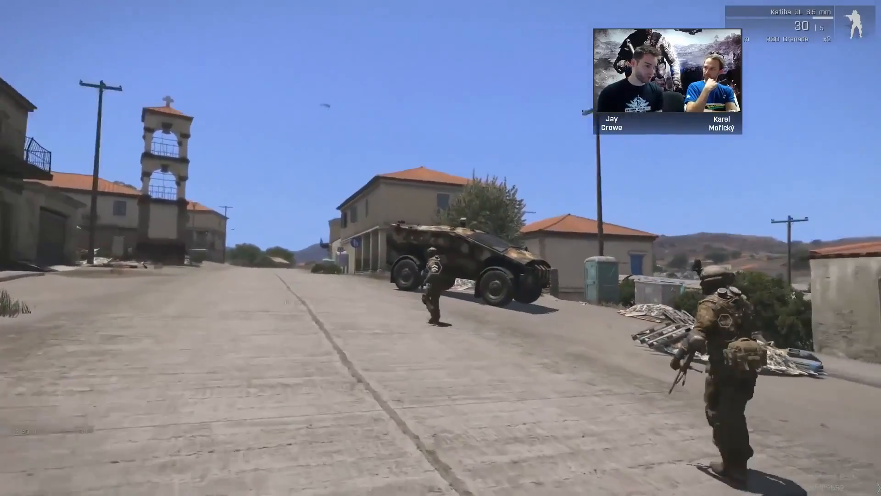
pyautogui.press('w')
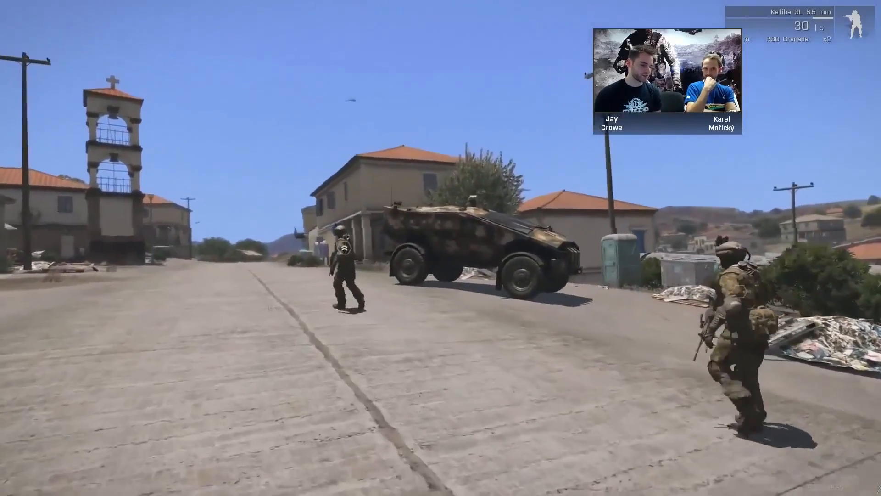
pyautogui.press('w')
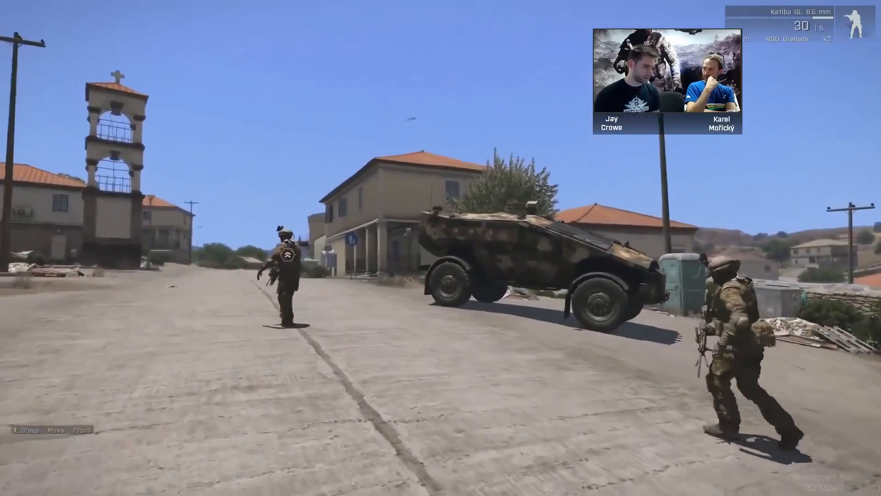
pyautogui.press('w')
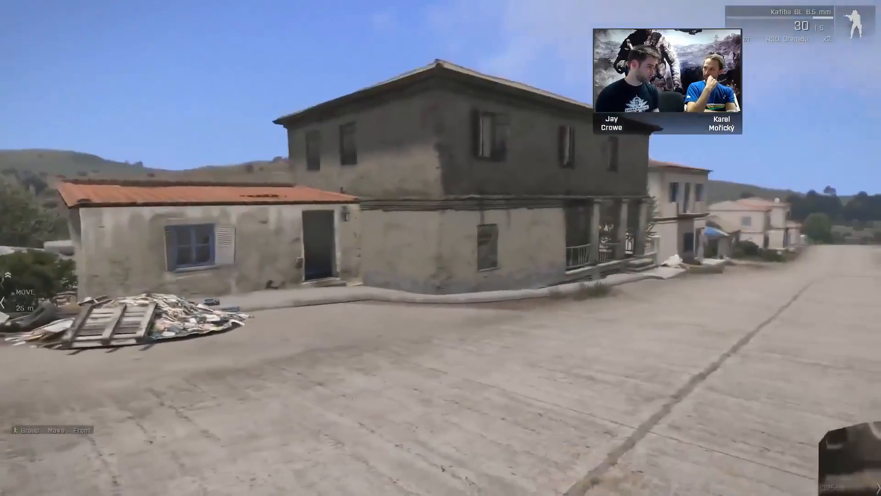
pyautogui.press('w')
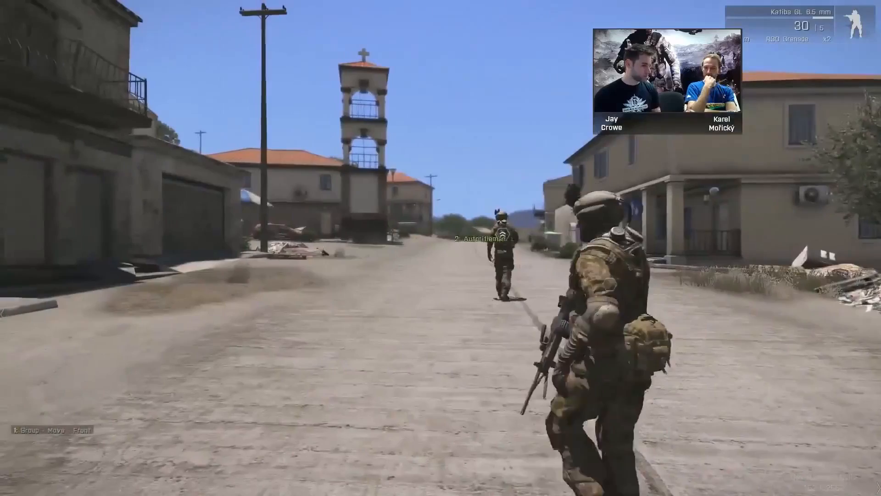
pyautogui.press('w')
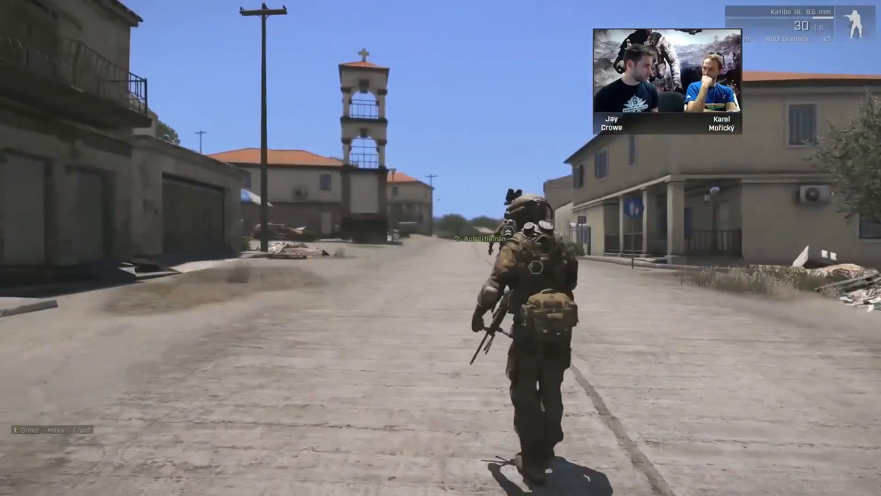
pyautogui.press('w')
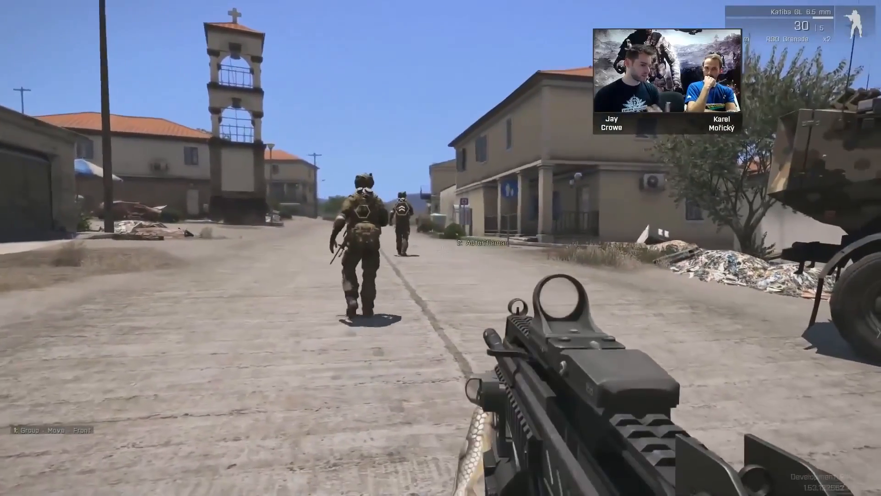
pyautogui.press('Escape')
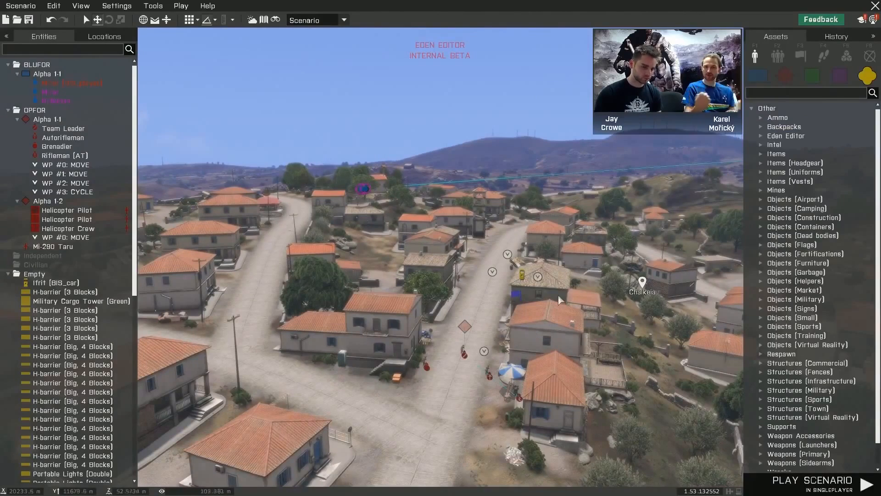
# - Start the "Switching from Old 2D Editor" tutorial from the Introduction section of the editor's tutorials
pyautogui.click(865, 22)
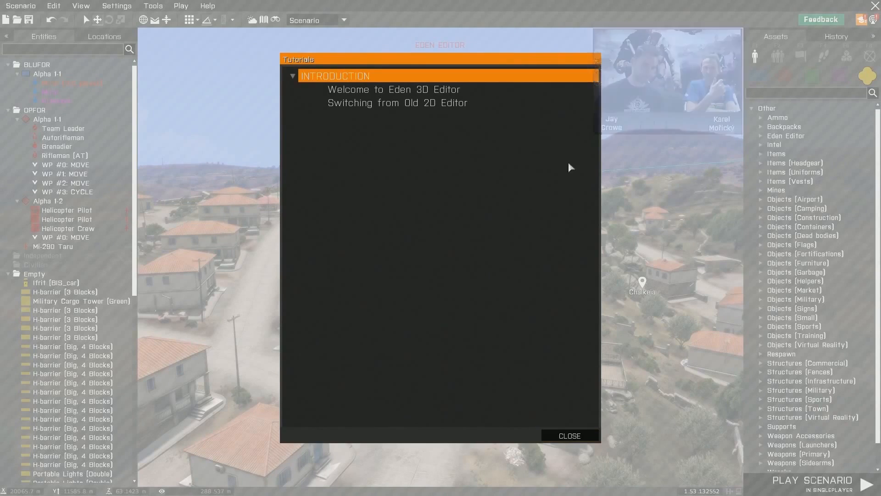
pyautogui.click(361, 104)
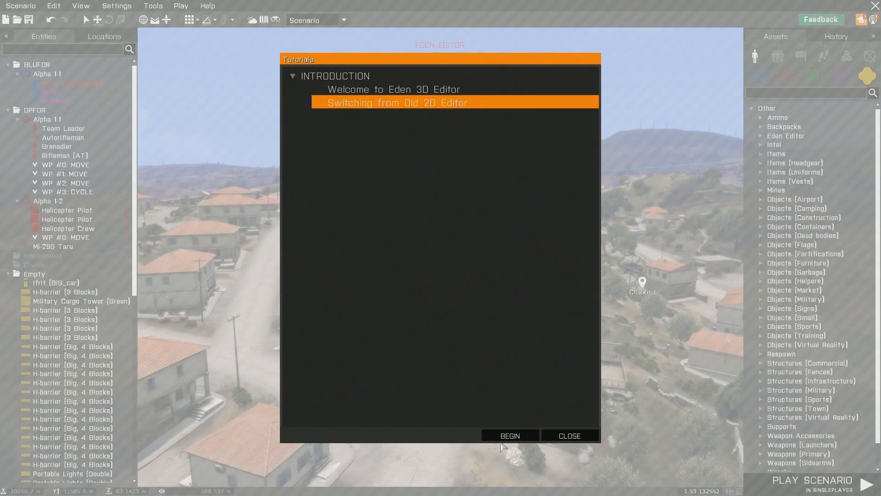
pyautogui.click(526, 439)
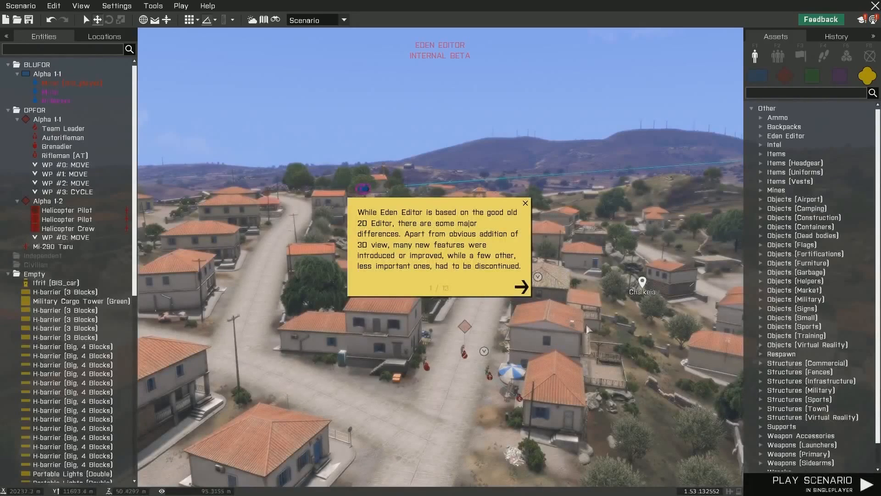
# - Page through the tutorial's notes as far as the one on editing vehicle crew individually, and close the tutorial
pyautogui.click(523, 288)
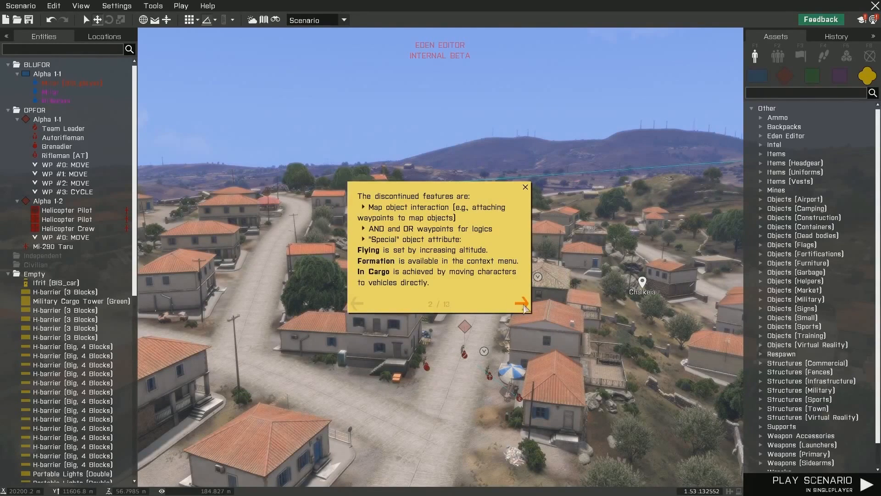
pyautogui.click(524, 304)
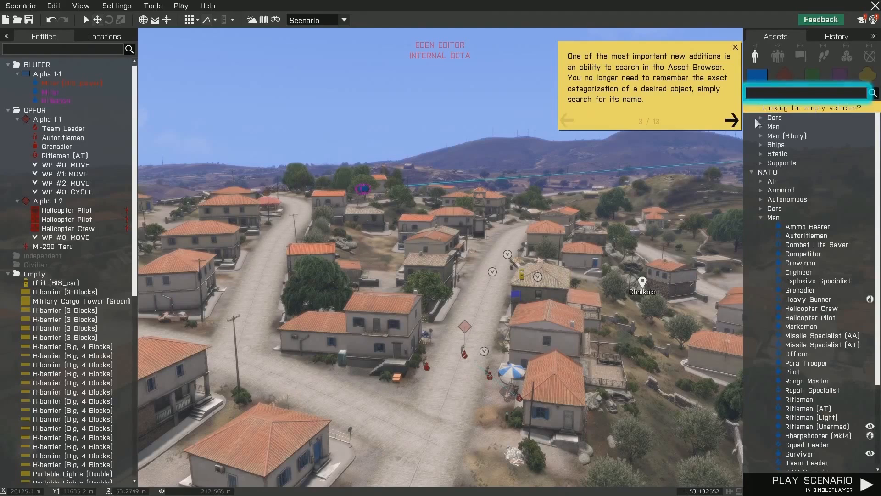
pyautogui.click(731, 122)
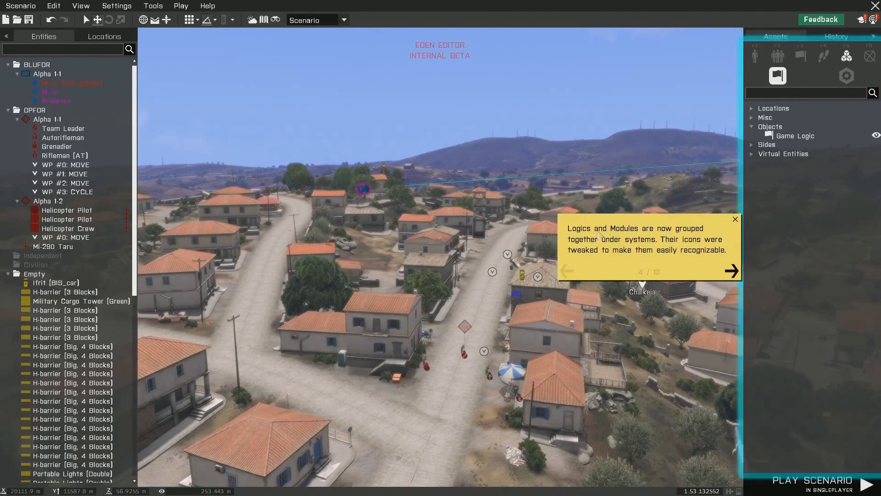
pyautogui.click(734, 271)
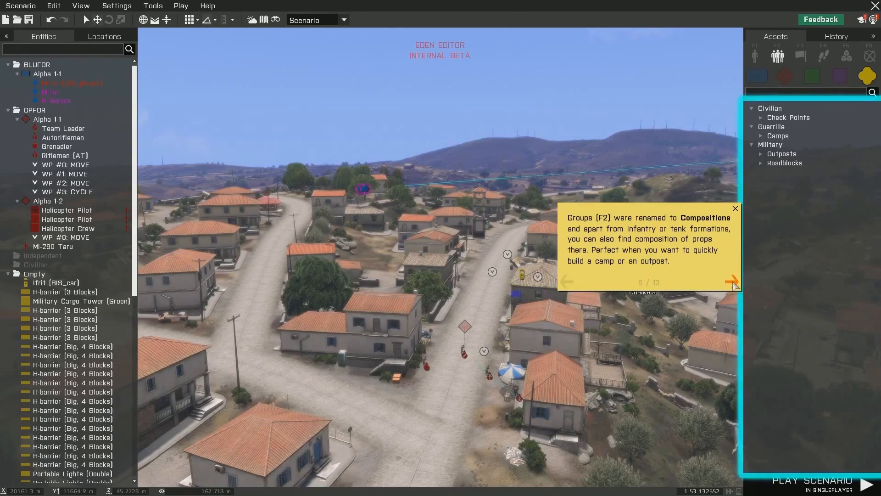
pyautogui.click(732, 283)
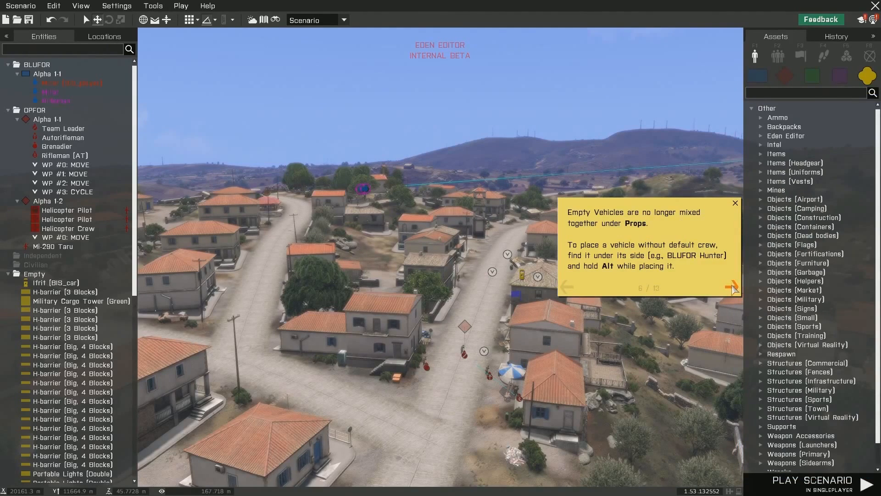
pyautogui.click(733, 288)
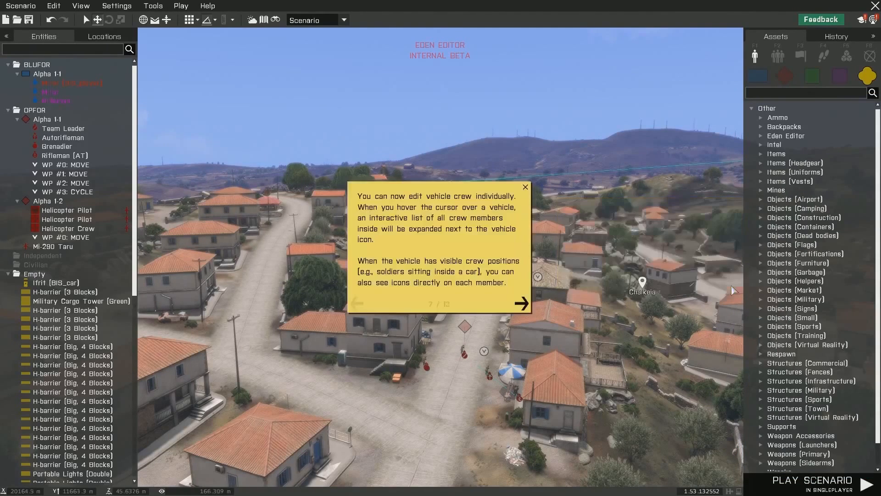
pyautogui.scroll(-1, 447, 218)
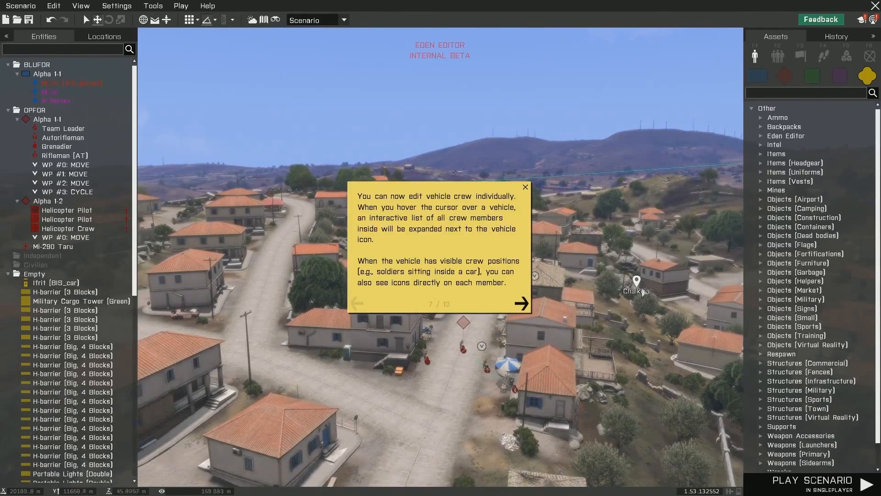
pyautogui.click(526, 188)
# - View the OPFOR patrol on the Chalkeia street up close, and look at the editor's updates log before closing it
pyautogui.moveTo(560, 222)
pyautogui.mouseDown(button='right')
pyautogui.moveTo(582, 217)
pyautogui.moveTo(551, 211)
pyautogui.moveTo(589, 212)
pyautogui.moveTo(555, 208)
pyautogui.mouseUp(button='right')
pyautogui.press('w')
pyautogui.press('w')
pyautogui.press('w')
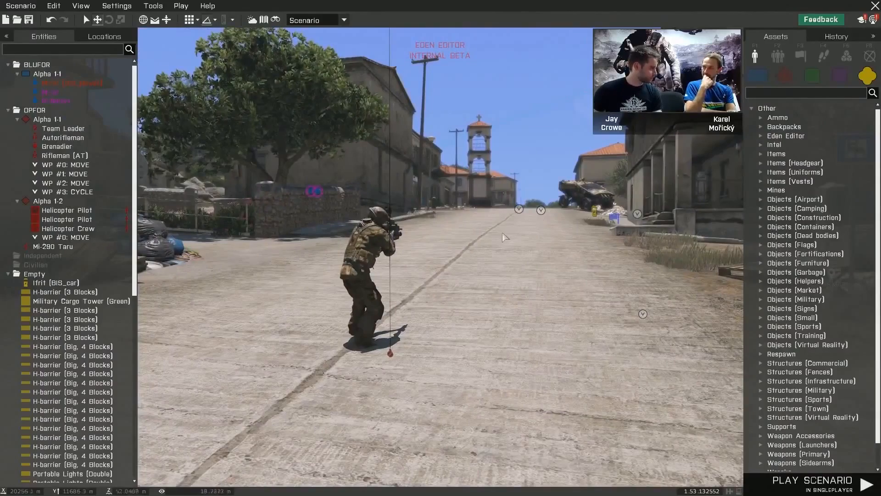
pyautogui.scroll(-5, 499, 240)
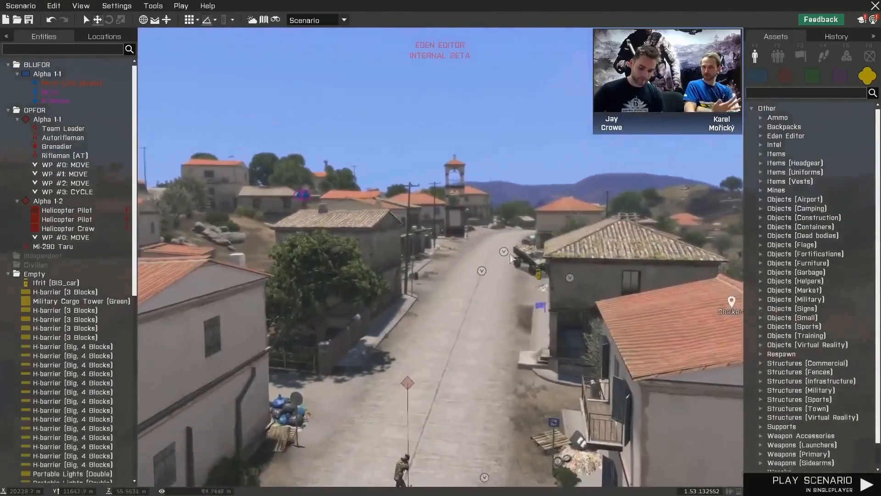
pyautogui.scroll(-2, 511, 254)
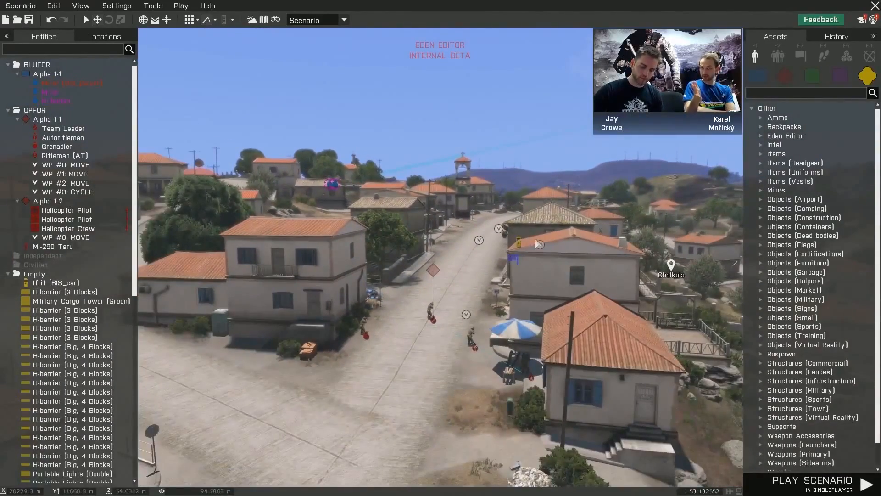
pyautogui.click(876, 21)
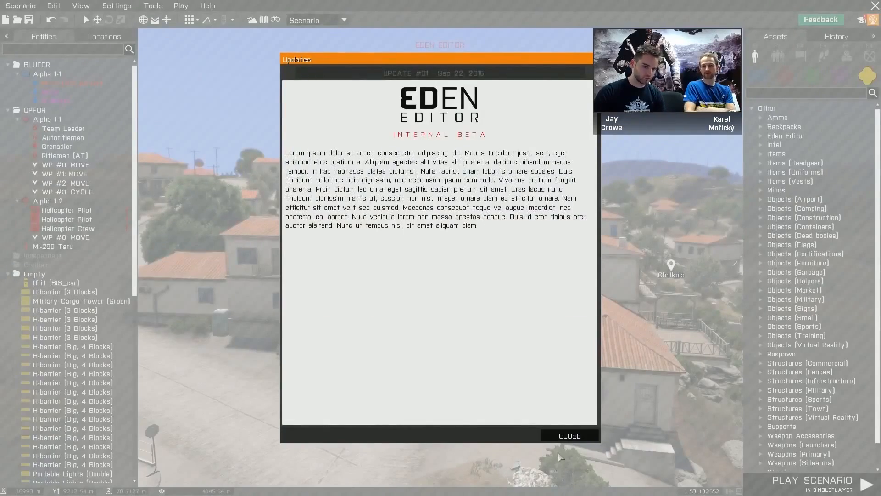
pyautogui.click(566, 436)
# - Place a CSAT Ammo Bearer beside the stacked crates at the roadside house in Chalkeia and shift its position slightly
pyautogui.moveTo(599, 388); pyautogui.dragTo(656, 327, button='right')
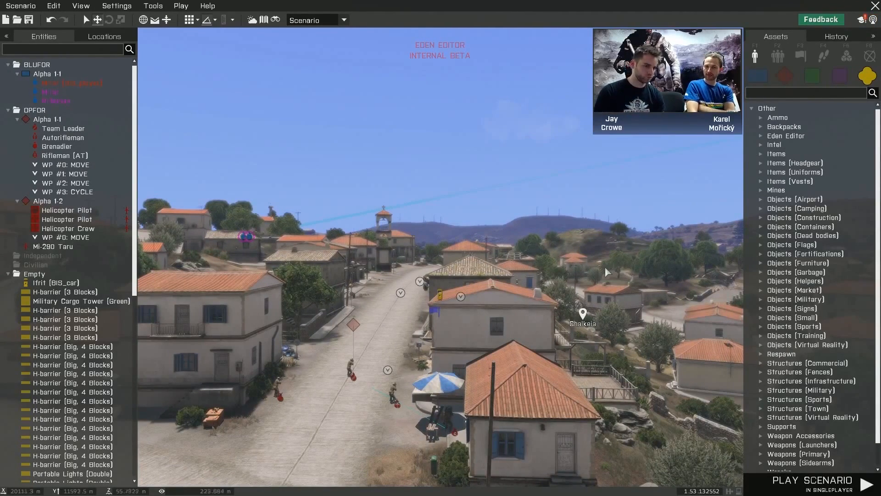
pyautogui.press('w')
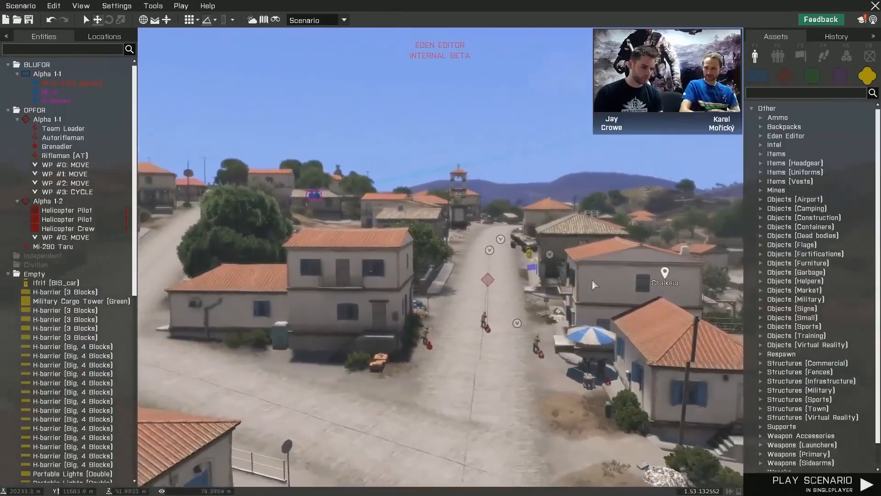
pyautogui.moveTo(578, 282); pyautogui.dragTo(593, 279, button='right')
pyautogui.scroll(-2, 112, 202)
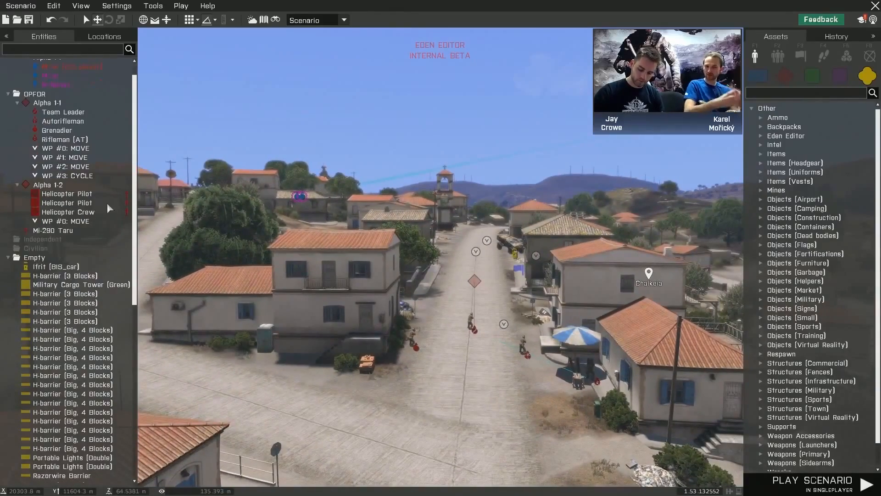
pyautogui.moveTo(500, 252)
pyautogui.mouseDown(button='right')
pyautogui.moveTo(452, 277)
pyautogui.moveTo(503, 266)
pyautogui.mouseUp(button='right')
pyautogui.press('w')
pyautogui.press('w')
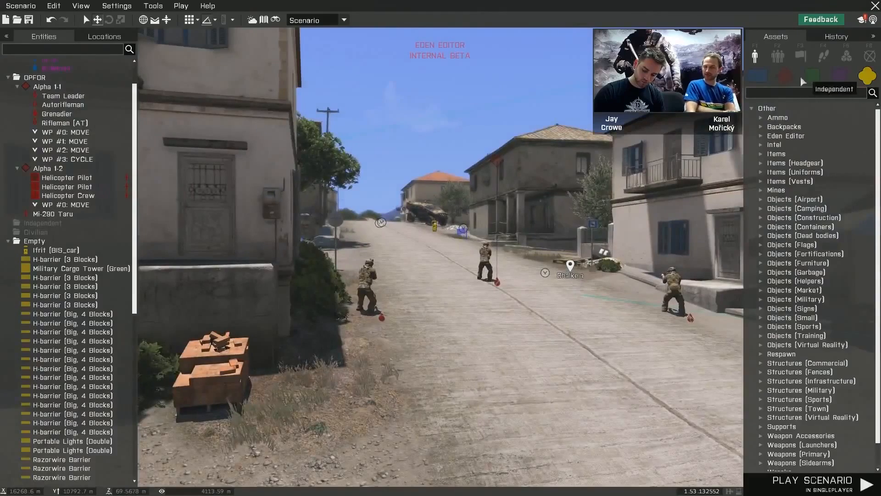
pyautogui.click(783, 77)
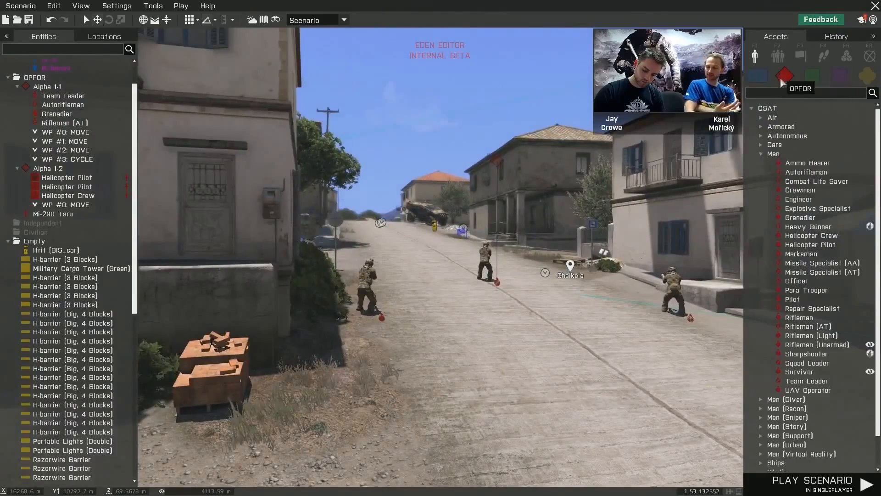
pyautogui.click(799, 165)
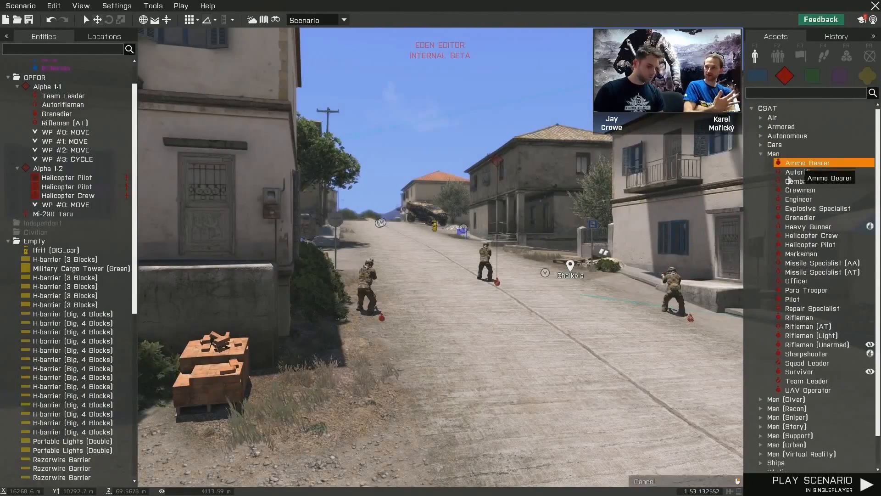
pyautogui.click(283, 398)
pyautogui.moveTo(268, 373); pyautogui.dragTo(321, 422)
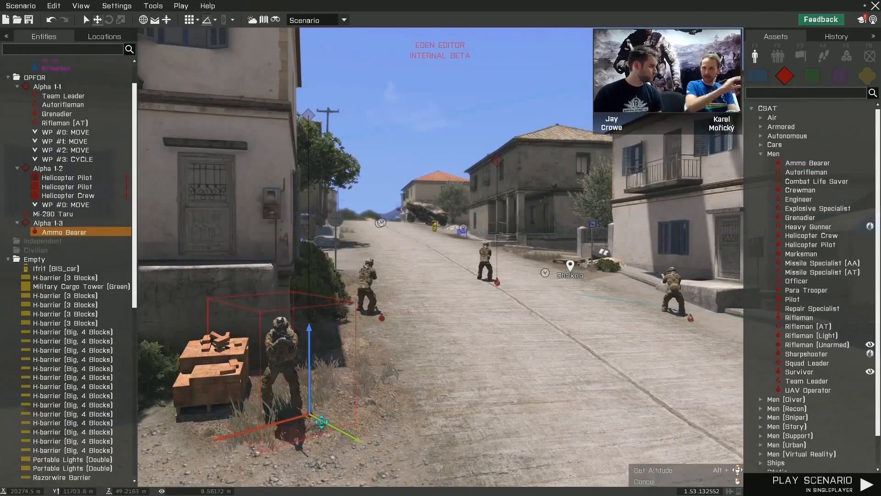
pyautogui.click(392, 392)
# - Delete the Ammo Bearer standing beside the crates in front of the two-storey house
pyautogui.moveTo(392, 391); pyautogui.dragTo(485, 390, button='right')
pyautogui.press('q')
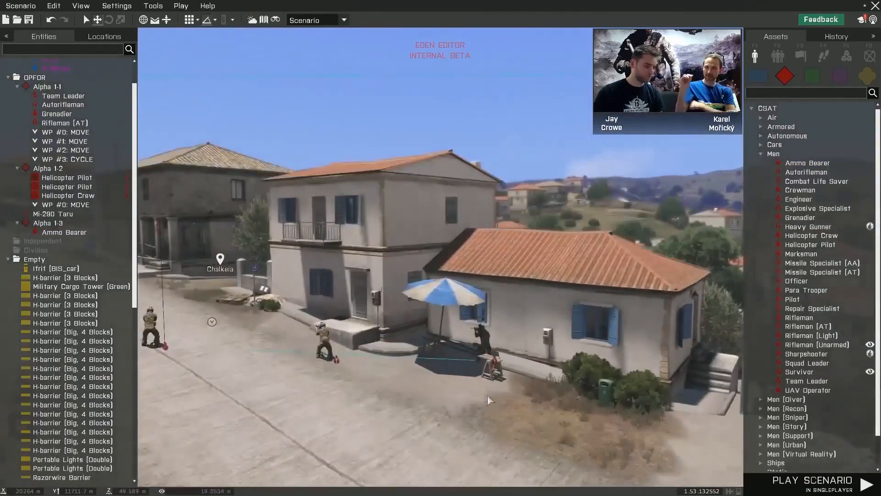
pyautogui.press('s')
pyautogui.moveTo(490, 353); pyautogui.dragTo(552, 455, button='right')
pyautogui.press('w')
pyautogui.press('w')
pyautogui.press('s')
pyautogui.press('q')
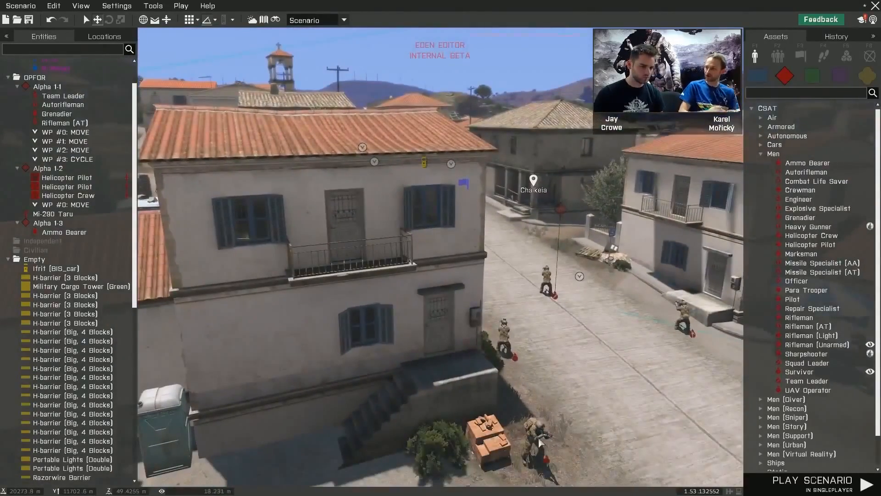
pyautogui.click(541, 443)
pyautogui.press('Delete')
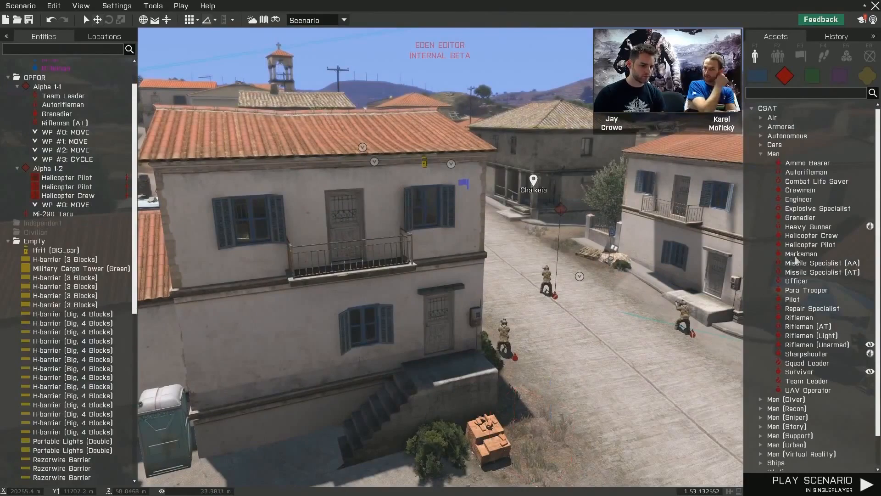
# - Place a CSAT Engineer on the balcony of the two-storey house and turn it to face the street
pyautogui.press('w')
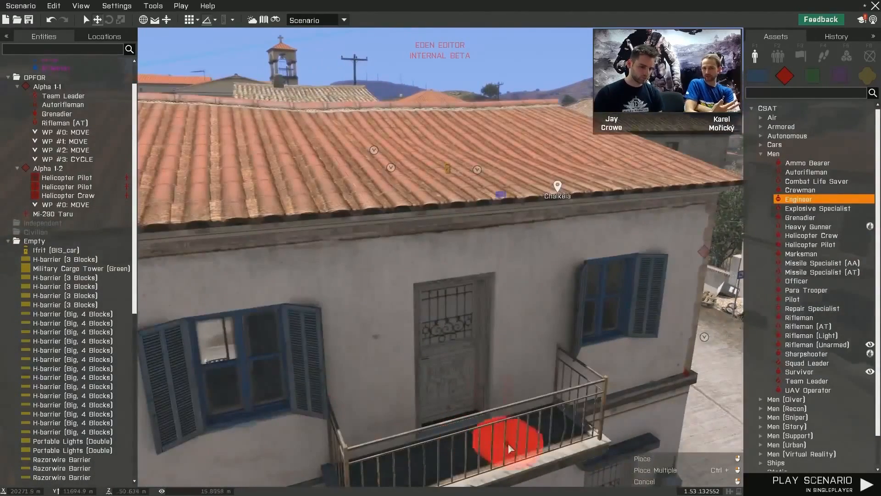
pyautogui.click(510, 447)
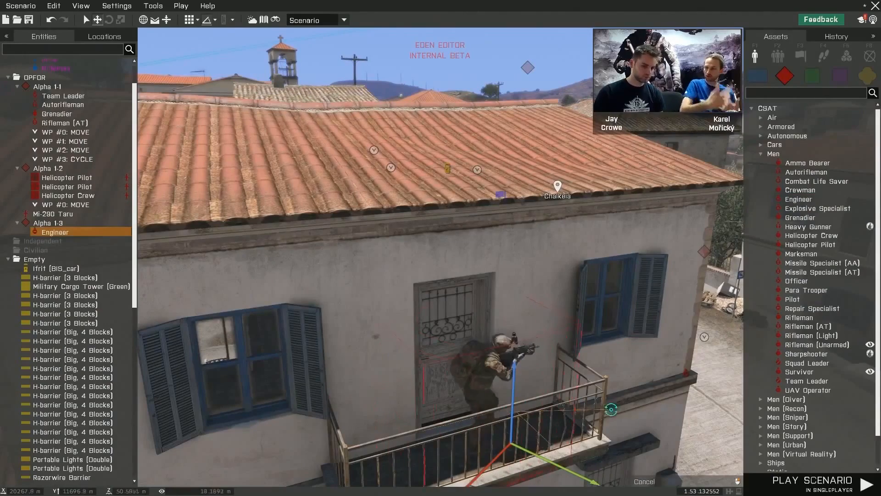
pyautogui.moveTo(502, 408); pyautogui.dragTo(535, 394)
pyautogui.click(688, 378)
pyautogui.press('s')
pyautogui.press('d')
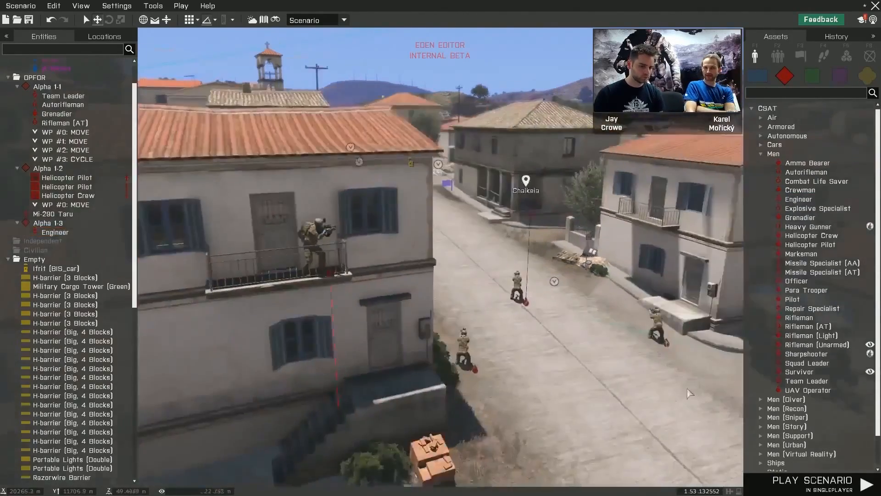
pyautogui.moveTo(702, 399); pyautogui.dragTo(537, 419, button='right')
pyautogui.press('s')
pyautogui.press('q')
pyautogui.press('d')
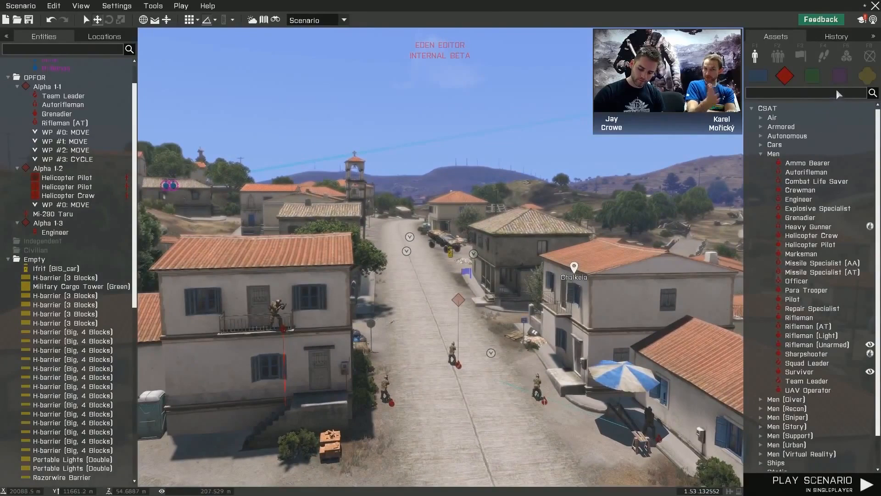
# - Browse the placeable civilian units, waypoint types, system modules and map markers
pyautogui.click(839, 76)
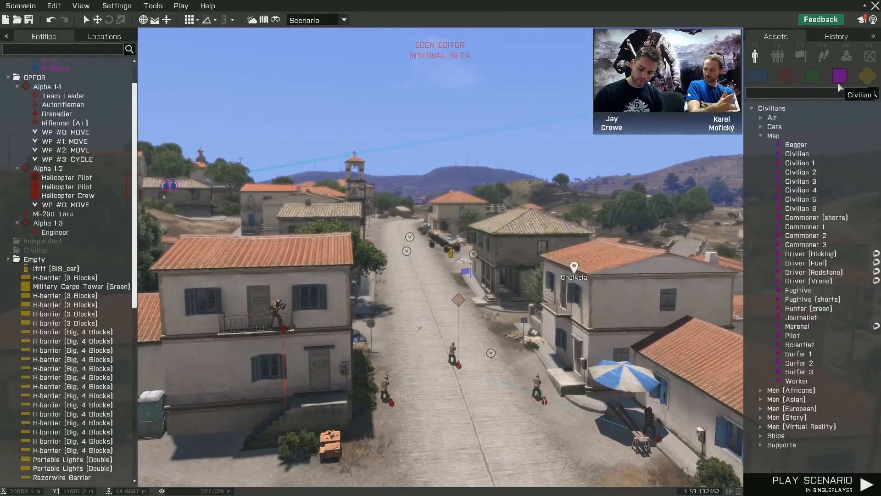
pyautogui.click(818, 59)
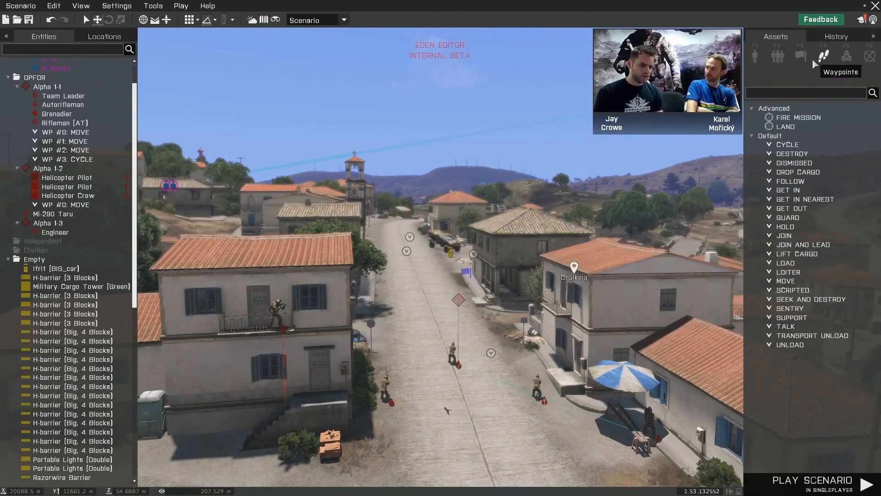
pyautogui.click(847, 57)
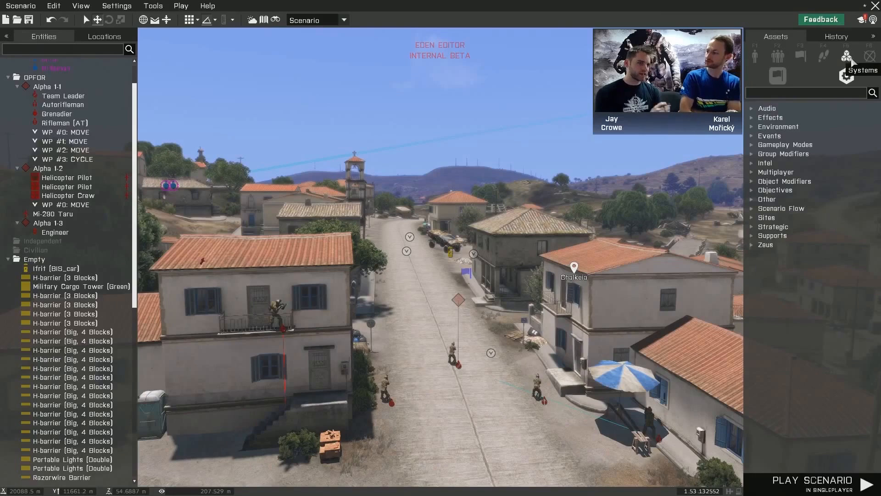
pyautogui.click(869, 57)
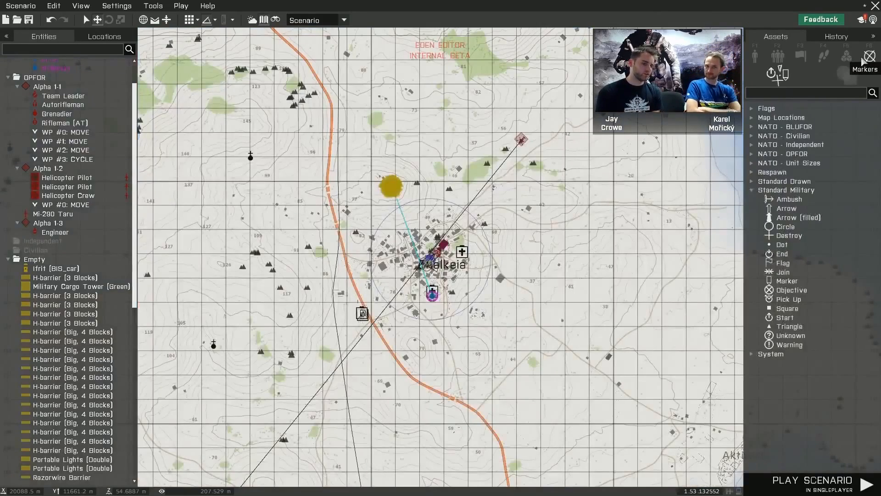
pyautogui.click(847, 57)
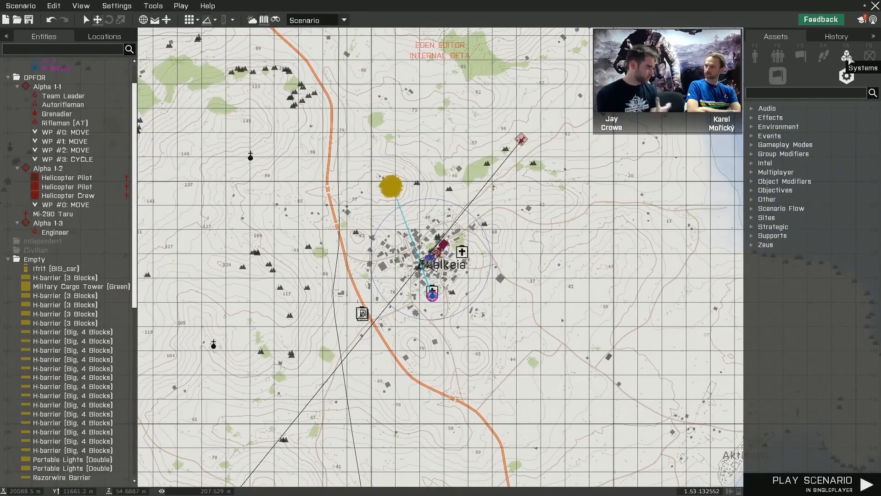
# - Open the attributes of Alpha 1-1's Team Leader on the street and examine the type, init, transformation and state settings
pyautogui.press('m')
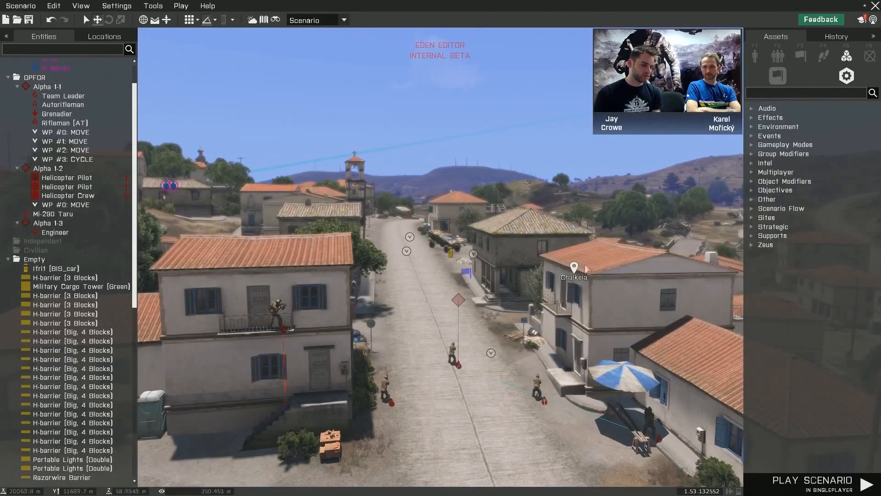
pyautogui.doubleClick(456, 365)
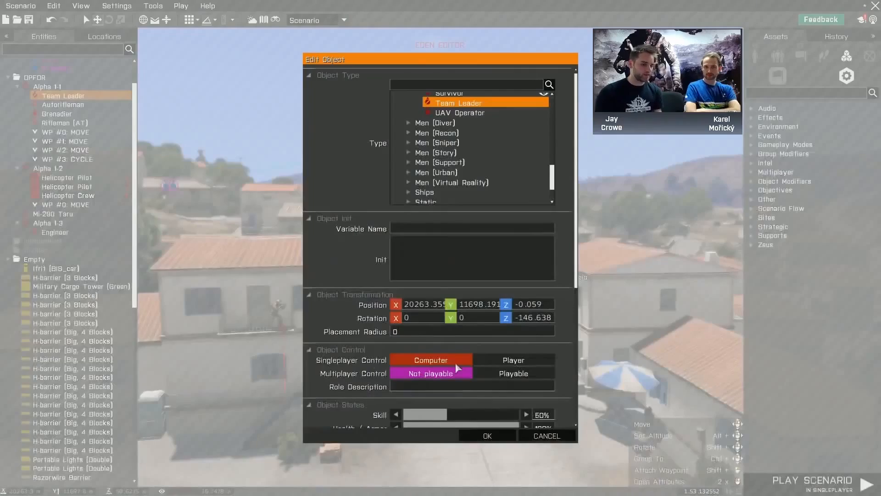
pyautogui.moveTo(577, 211); pyautogui.dragTo(573, 225)
pyautogui.scroll(-5, 549, 241)
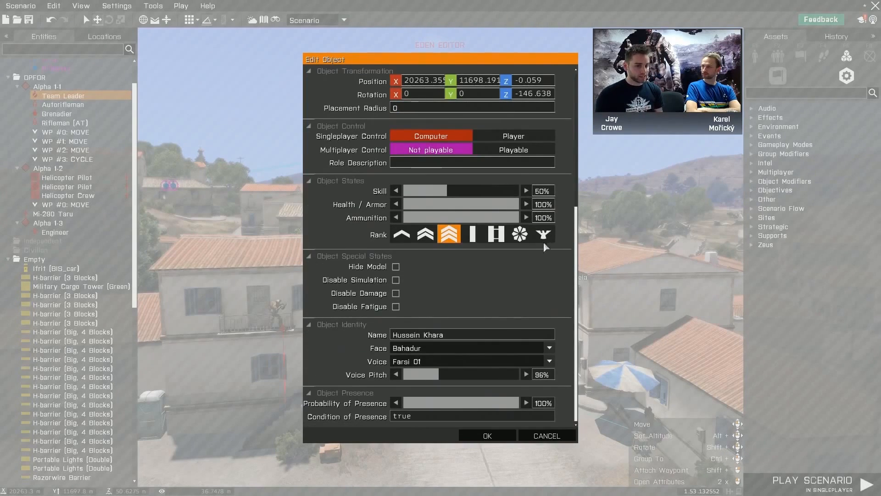
pyautogui.scroll(3, 537, 296)
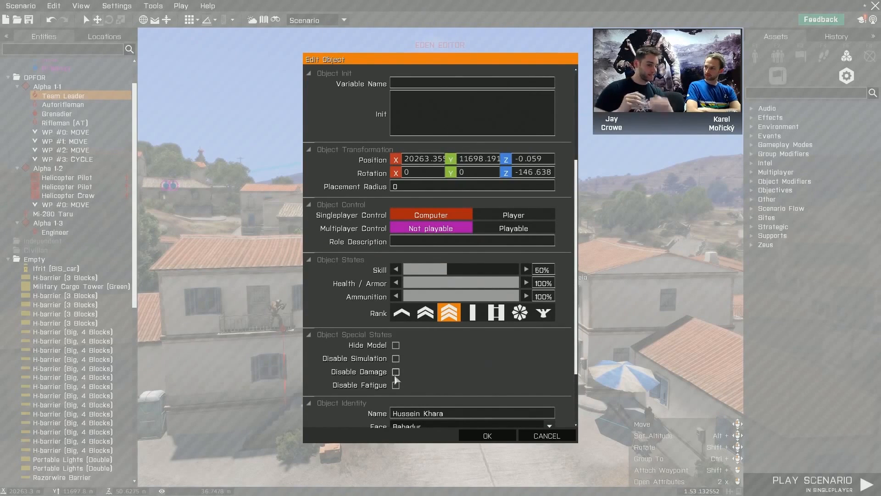
pyautogui.scroll(2, 463, 371)
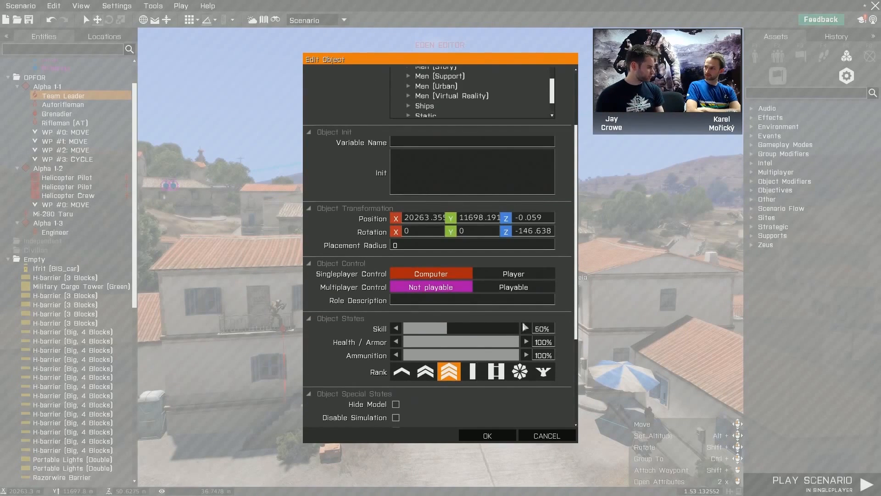
pyautogui.scroll(3, 533, 312)
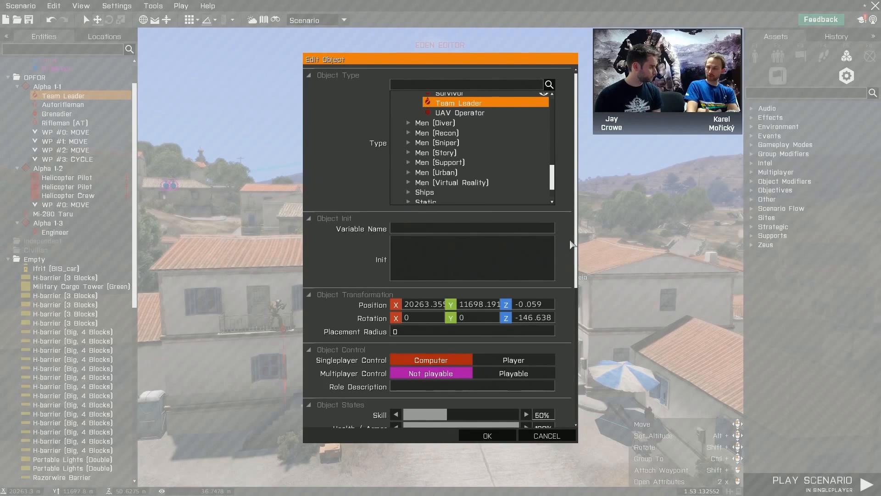
pyautogui.scroll(-4, 563, 242)
pyautogui.scroll(-5, 564, 242)
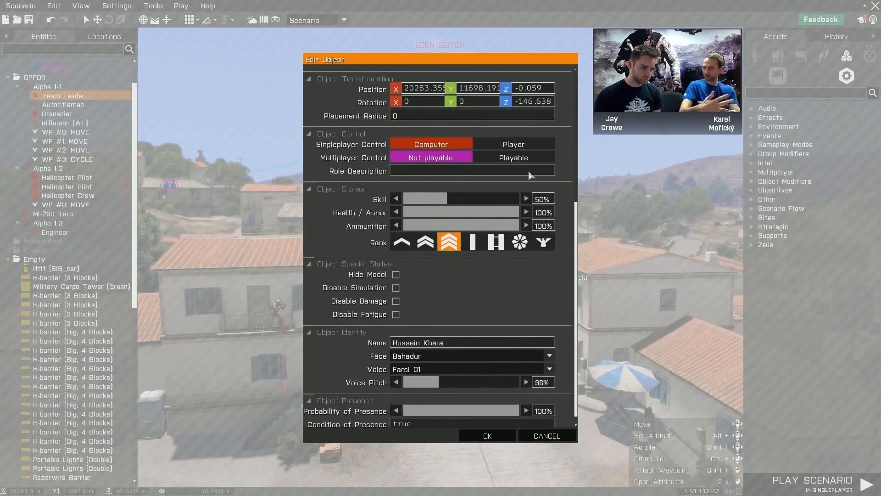
# - Try Player and Playable control for the Team Leader, switching back to Computer and Not playable
pyautogui.click(523, 148)
pyautogui.click(510, 157)
pyautogui.click(436, 157)
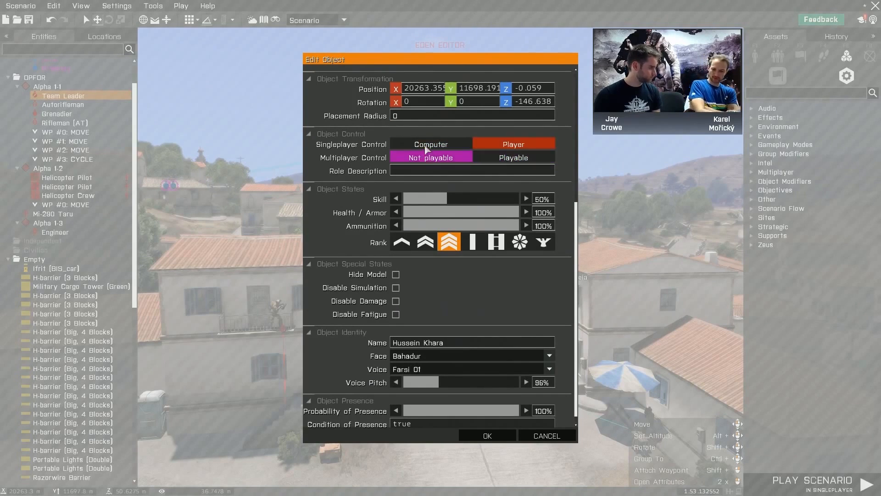
pyautogui.click(427, 148)
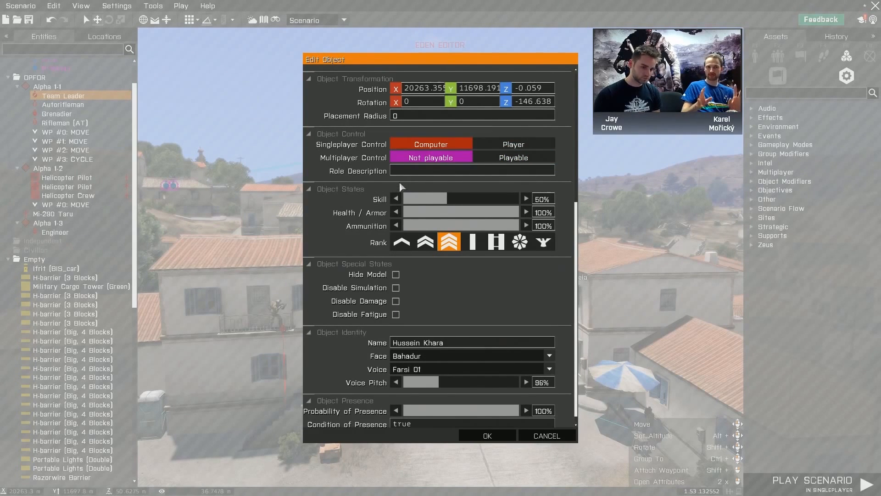
# - Examine the Team Leader's states, special states, identity and available voices, and close the attributes without saving
pyautogui.scroll(-1, 546, 243)
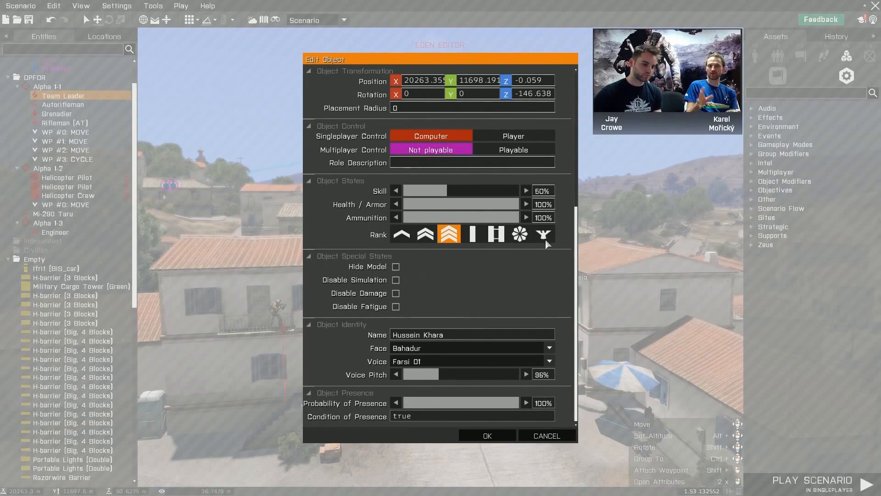
pyautogui.scroll(2, 549, 250)
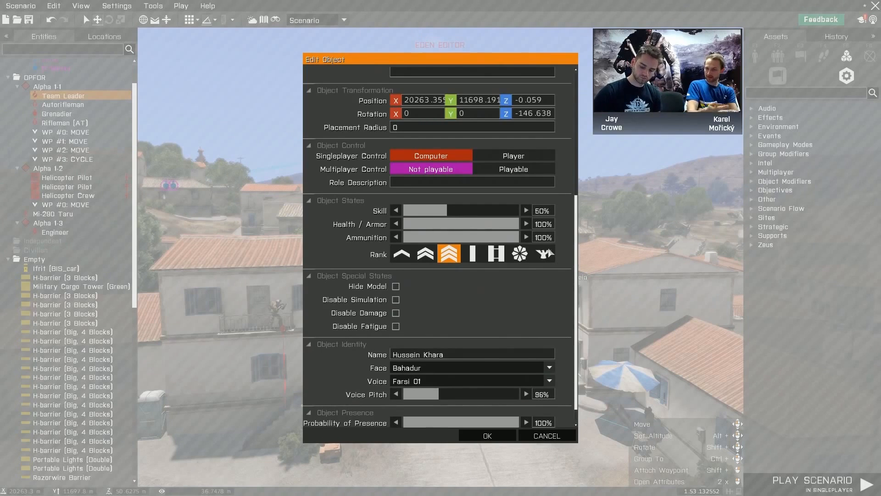
pyautogui.scroll(3, 547, 259)
pyautogui.scroll(-5, 544, 264)
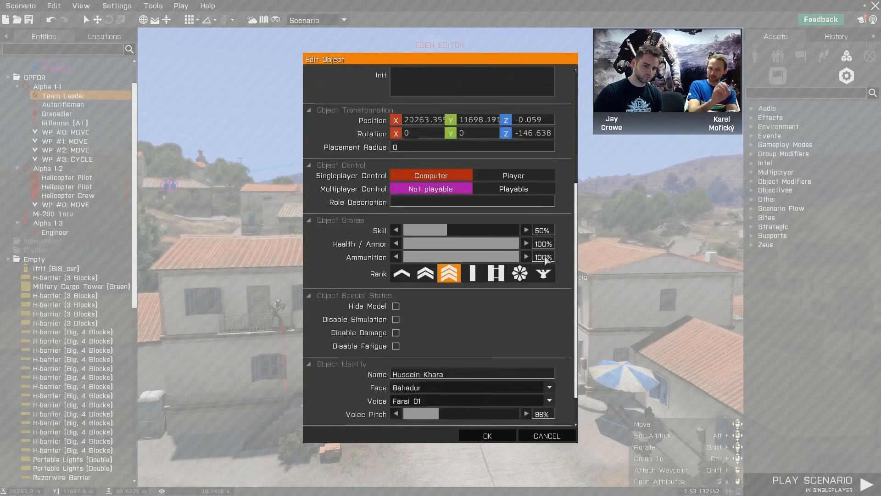
pyautogui.click(429, 363)
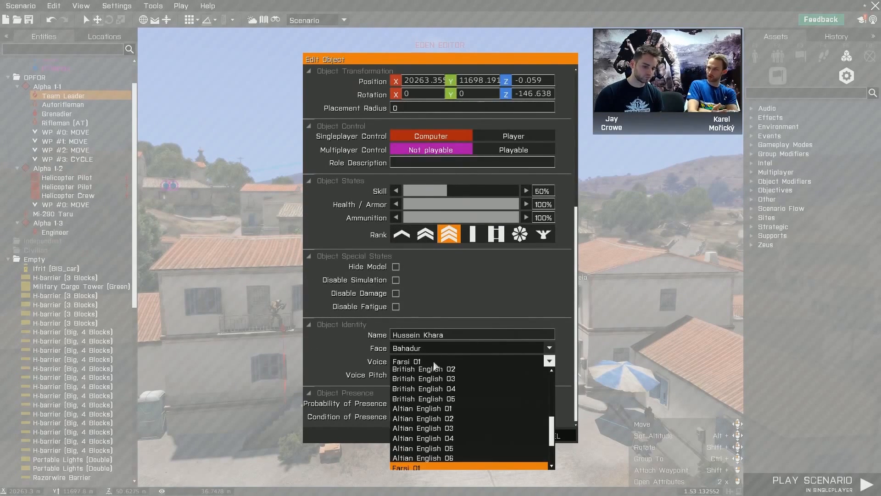
pyautogui.scroll(3, 438, 381)
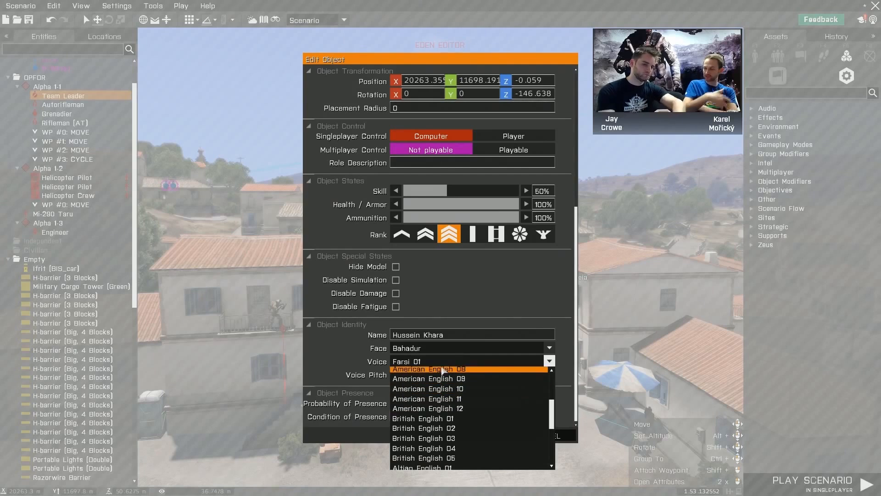
pyautogui.click(443, 362)
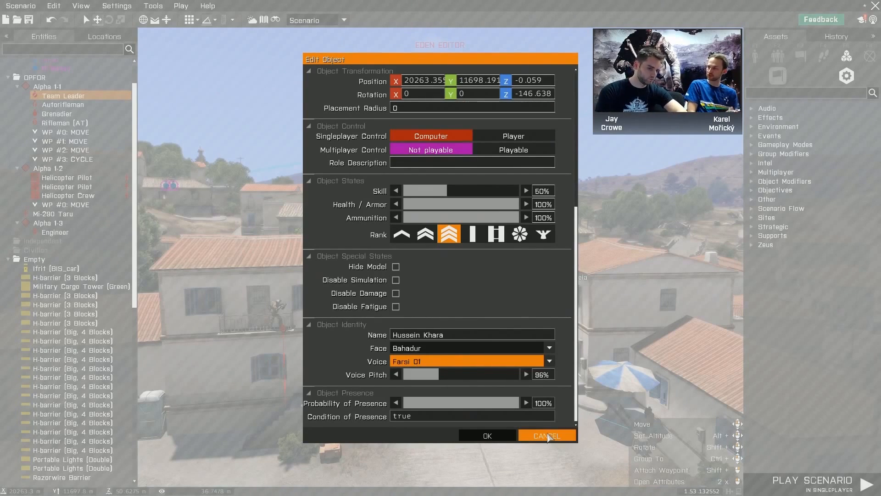
pyautogui.scroll(4, 516, 295)
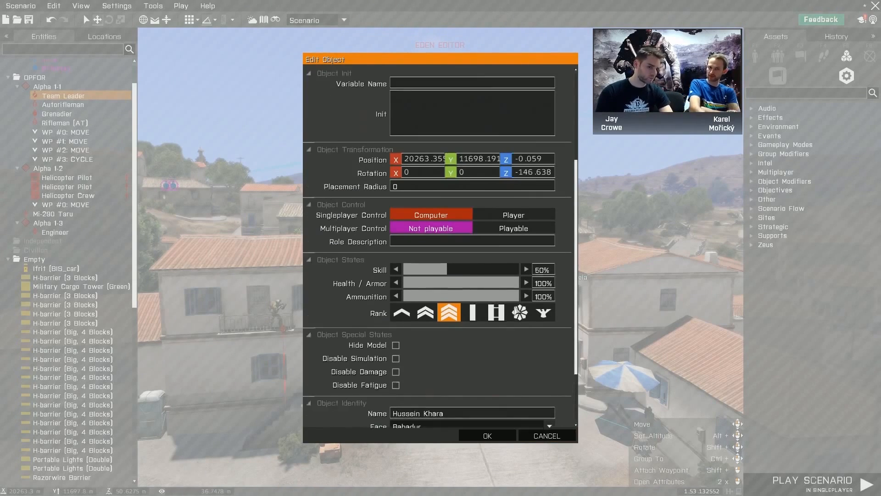
pyautogui.scroll(3, 515, 309)
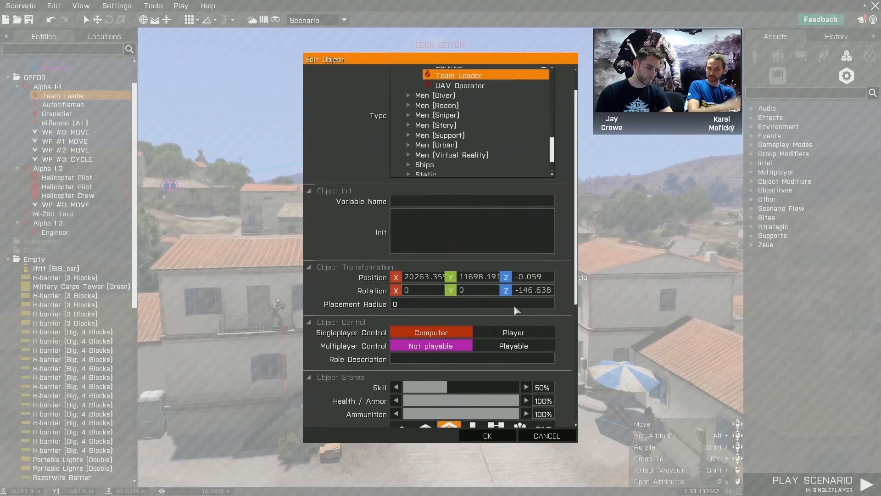
pyautogui.scroll(1, 514, 308)
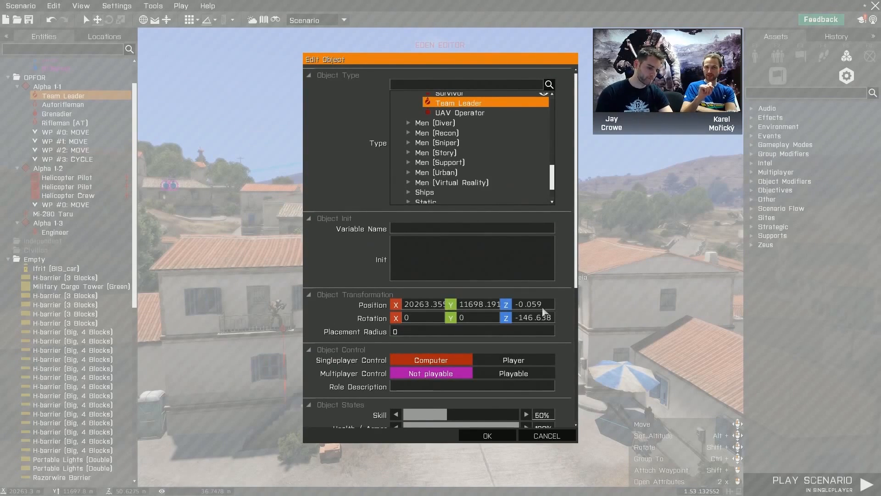
pyautogui.click(545, 434)
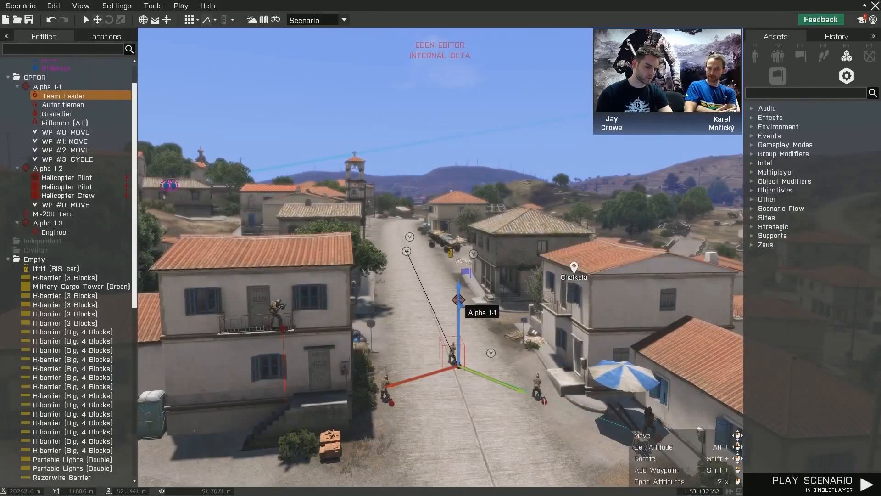
# - Try a column formation in group Alpha 1-1's attributes and review the settings shared by its four units
pyautogui.rightClick(459, 301)
pyautogui.click(495, 421)
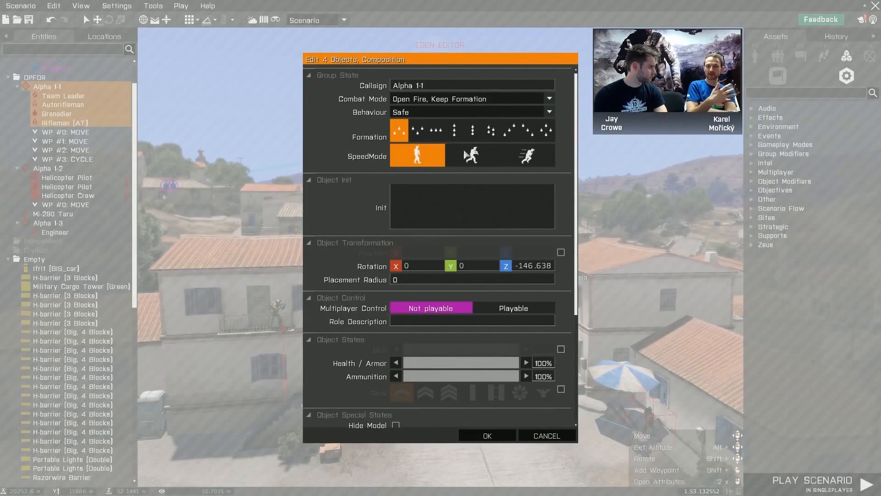
pyautogui.click(454, 130)
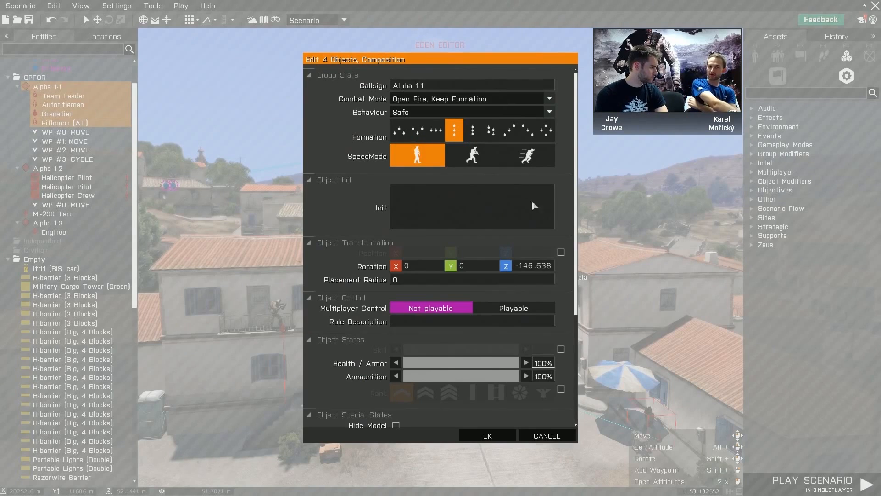
pyautogui.scroll(-4, 534, 205)
pyautogui.scroll(-2, 549, 247)
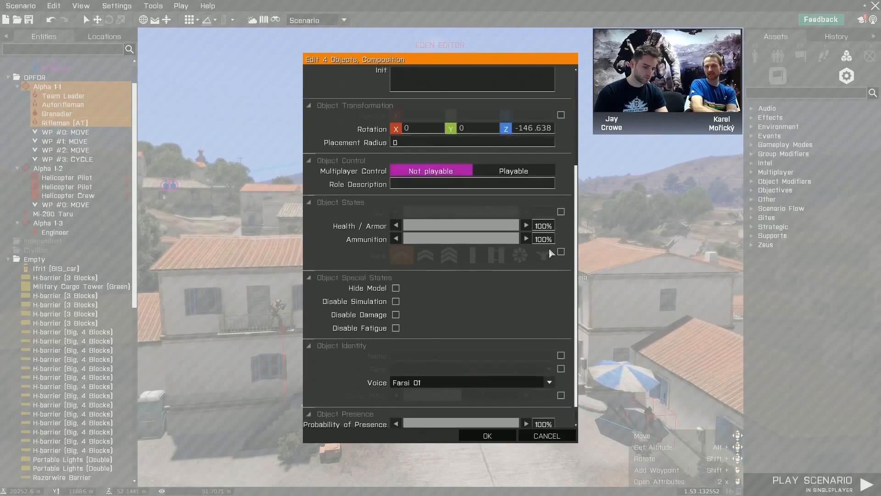
pyautogui.scroll(-1, 549, 248)
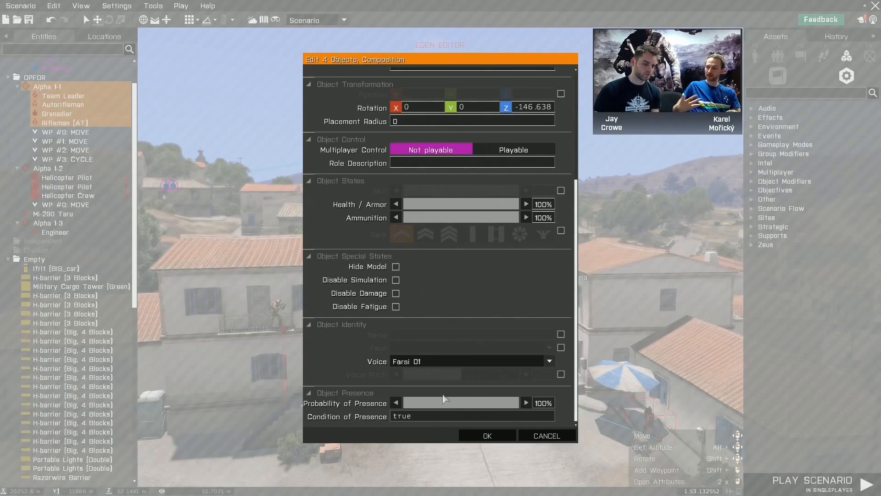
pyautogui.click(532, 441)
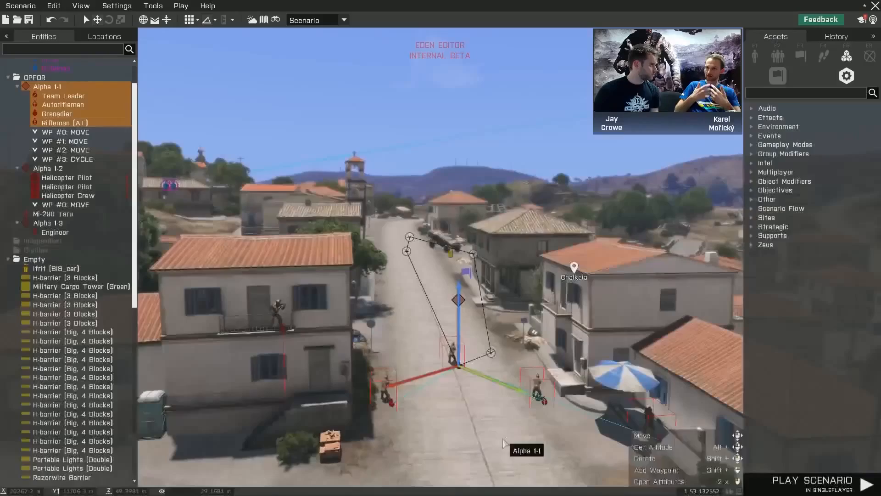
# - Search the placeable OPFOR objects for "cove"
pyautogui.scroll(2, 452, 426)
pyautogui.moveTo(453, 427)
pyautogui.mouseDown(button='right')
pyautogui.moveTo(460, 441)
pyautogui.moveTo(464, 424)
pyautogui.mouseUp(button='right')
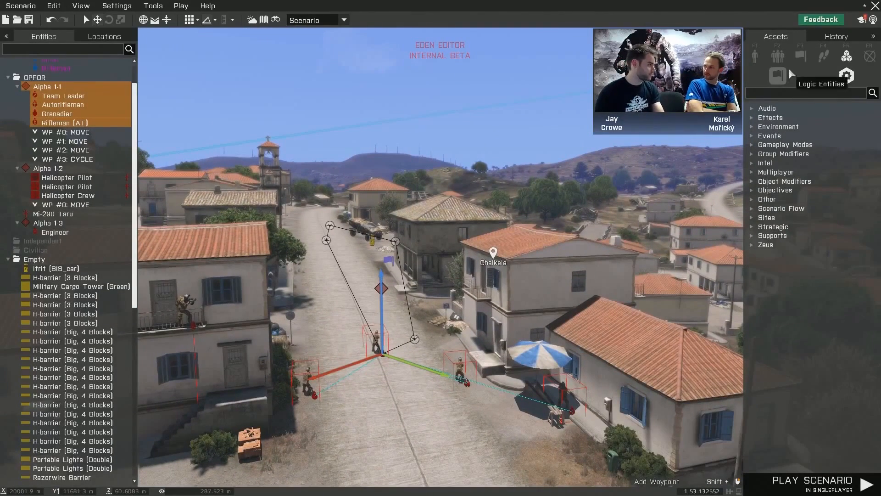
pyautogui.click(756, 56)
pyautogui.click(760, 73)
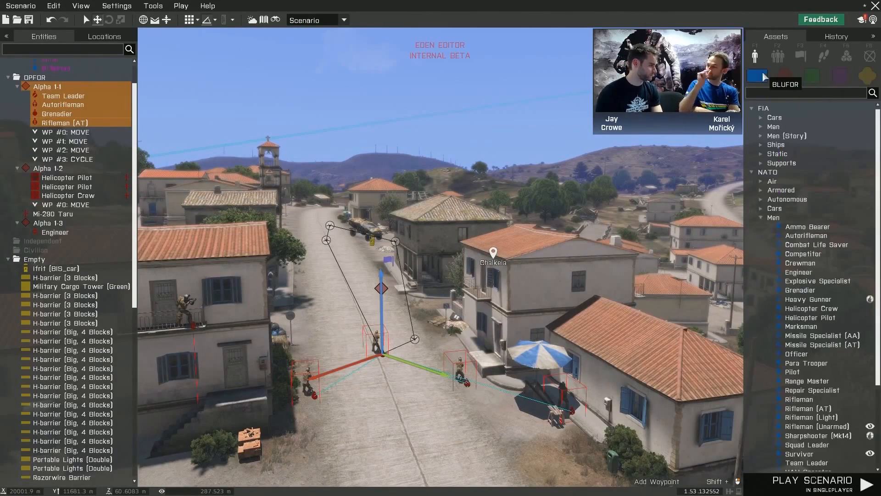
pyautogui.click(785, 73)
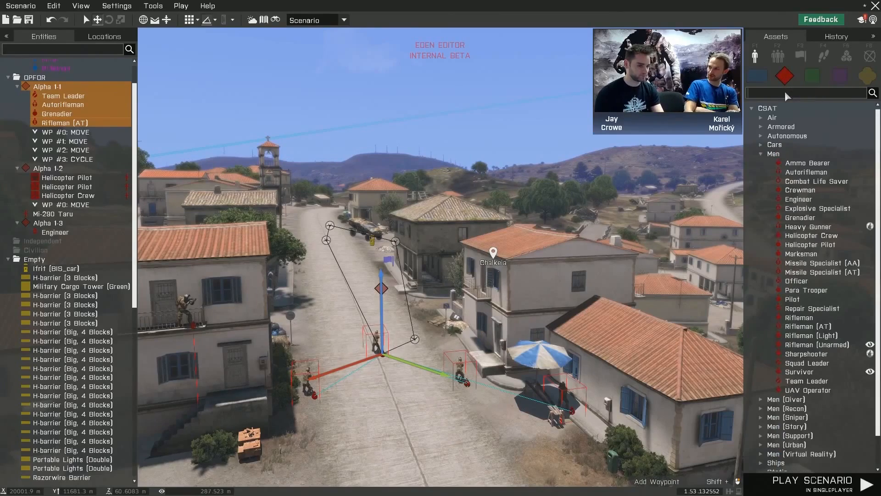
pyautogui.click(786, 92)
pyautogui.write('co')
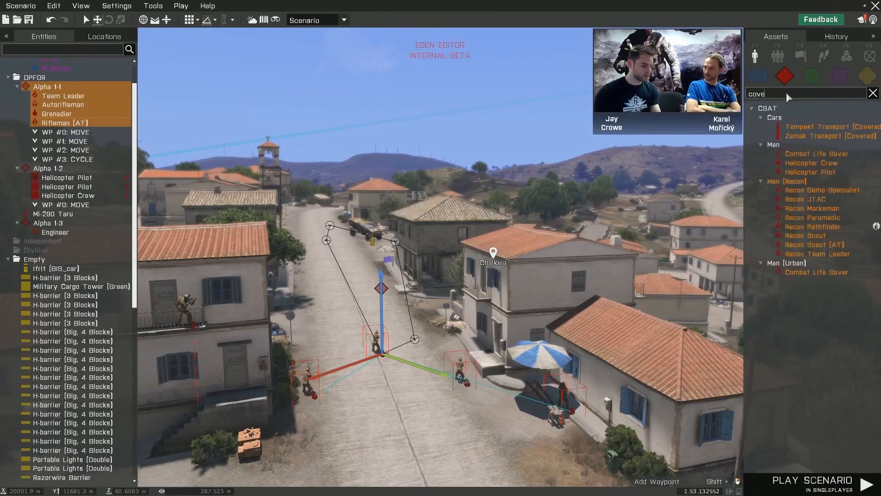
pyautogui.write('ve')
# - Place a CSAT Zamak Transport (Covered) on the roadside ground beside the junction and shift it slightly towards the street
pyautogui.click(839, 136)
pyautogui.press('s')
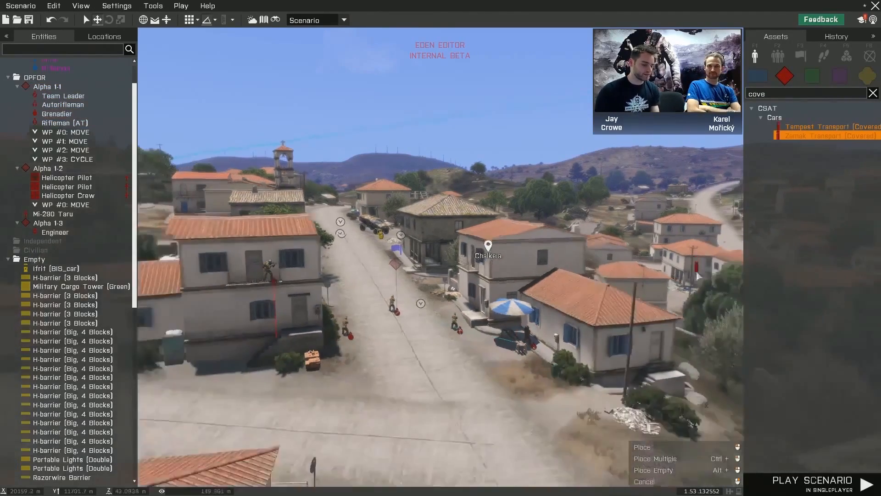
pyautogui.press('d')
pyautogui.moveTo(492, 427); pyautogui.dragTo(510, 428, button='right')
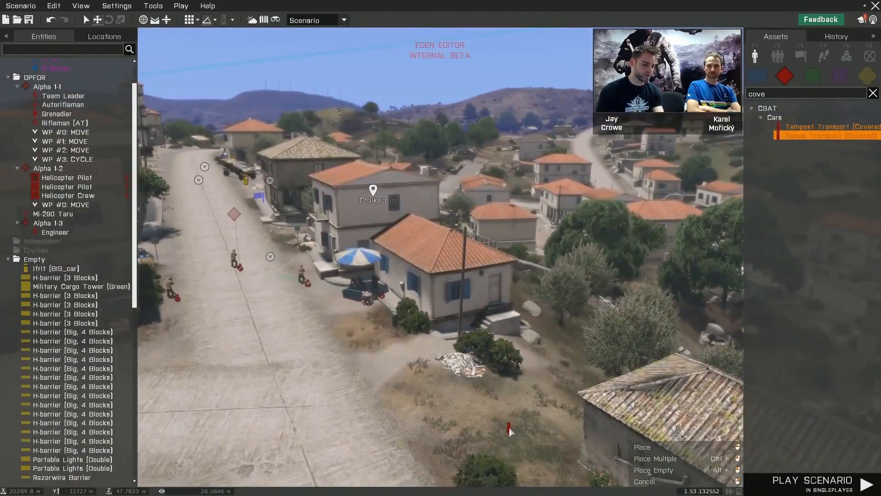
pyautogui.click(488, 414)
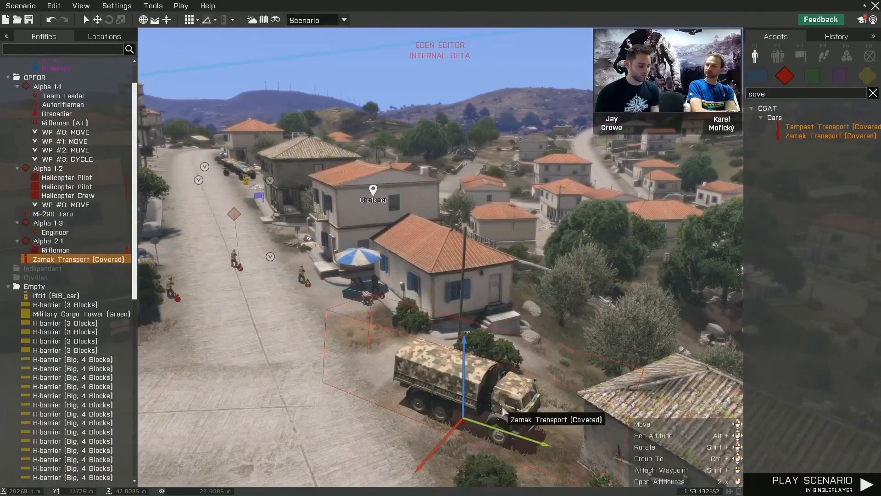
pyautogui.moveTo(499, 401); pyautogui.dragTo(482, 407)
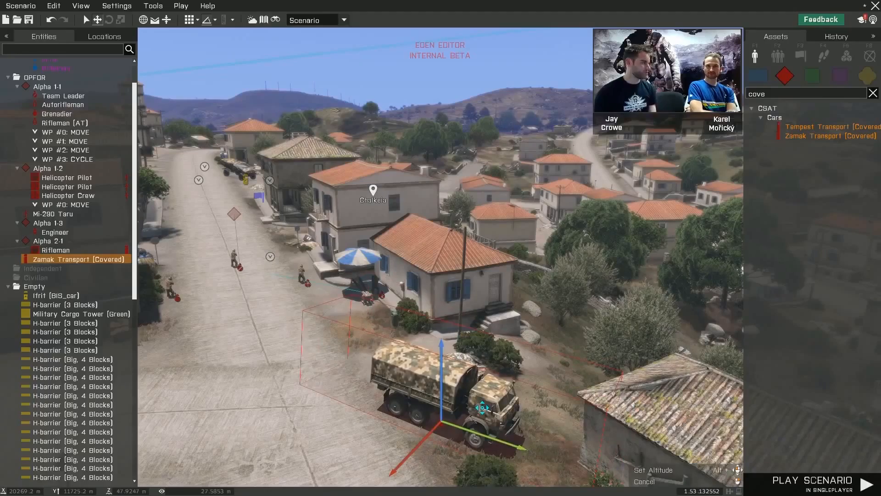
pyautogui.moveTo(510, 445)
pyautogui.mouseDown()
pyautogui.moveTo(547, 456)
pyautogui.moveTo(488, 439)
pyautogui.moveTo(497, 441)
pyautogui.mouseUp()
pyautogui.moveTo(496, 441); pyautogui.dragTo(656, 452, button='right')
pyautogui.press('w')
pyautogui.press('s')
pyautogui.click(511, 419)
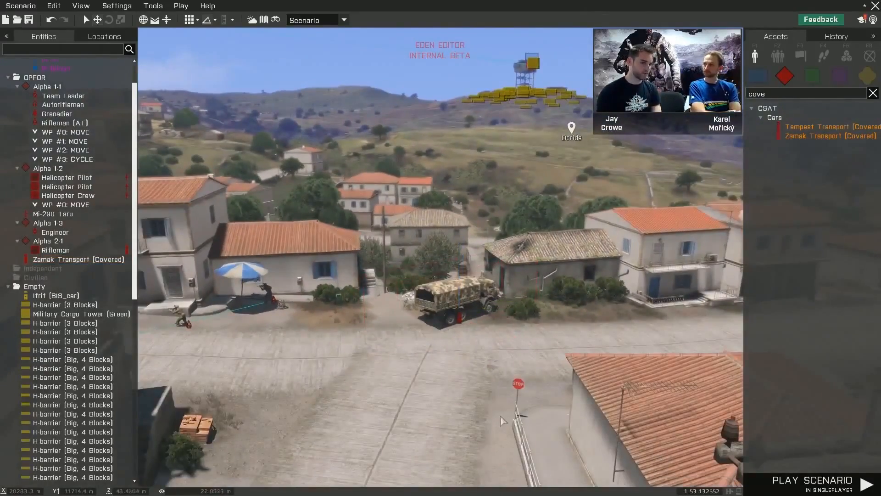
# - Clear the asset search and place a Trigger (Ø 100 m) among the houses behind the parked truck
pyautogui.press('z')
pyautogui.moveTo(483, 406); pyautogui.dragTo(459, 389, button='right')
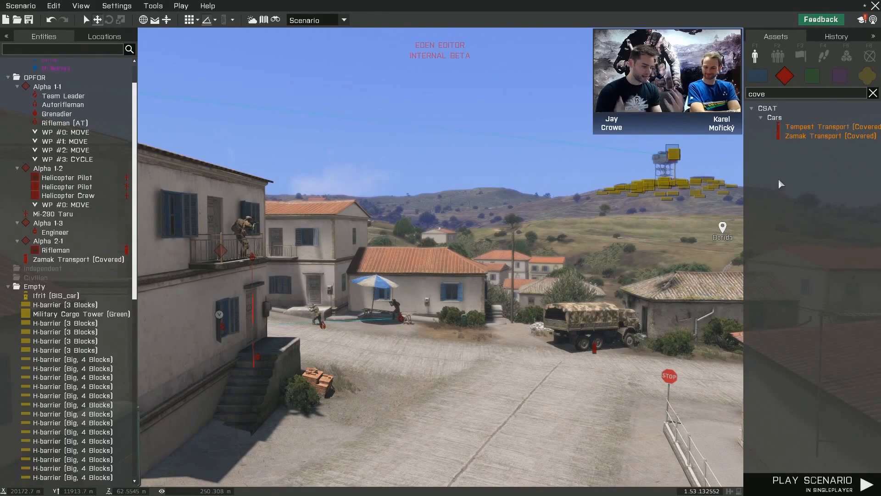
pyautogui.click(802, 56)
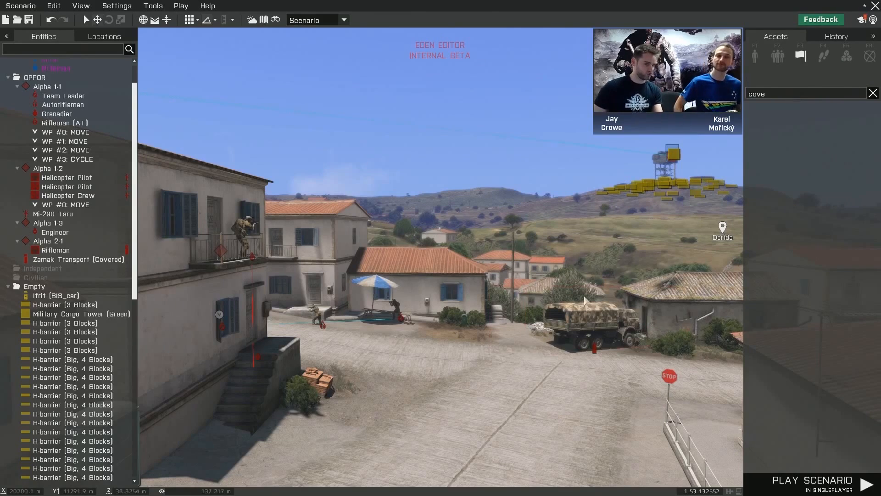
pyautogui.click(872, 94)
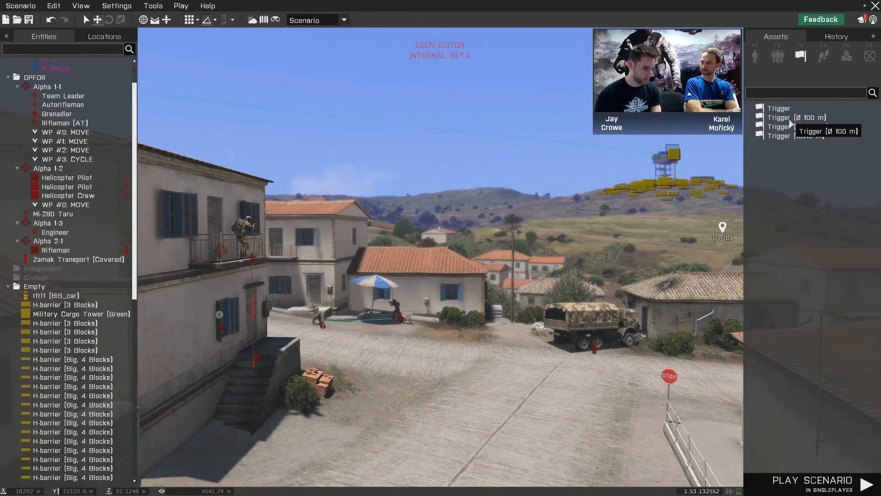
pyautogui.click(791, 119)
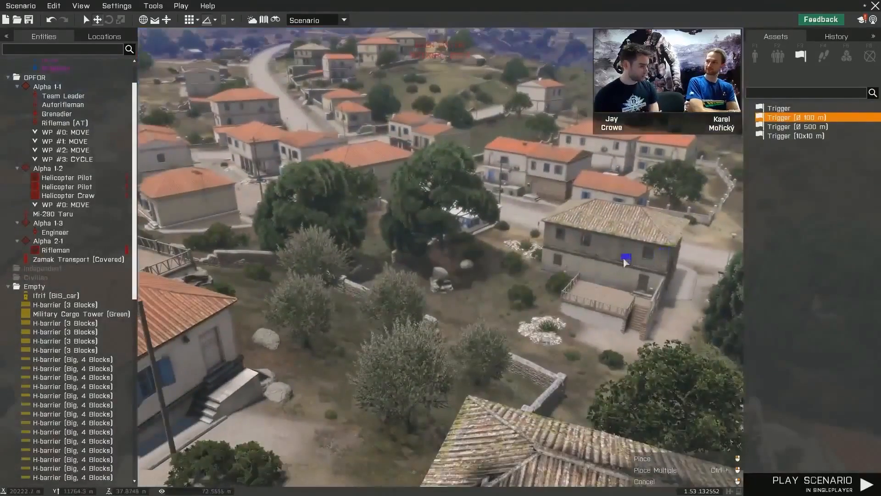
pyautogui.click(624, 259)
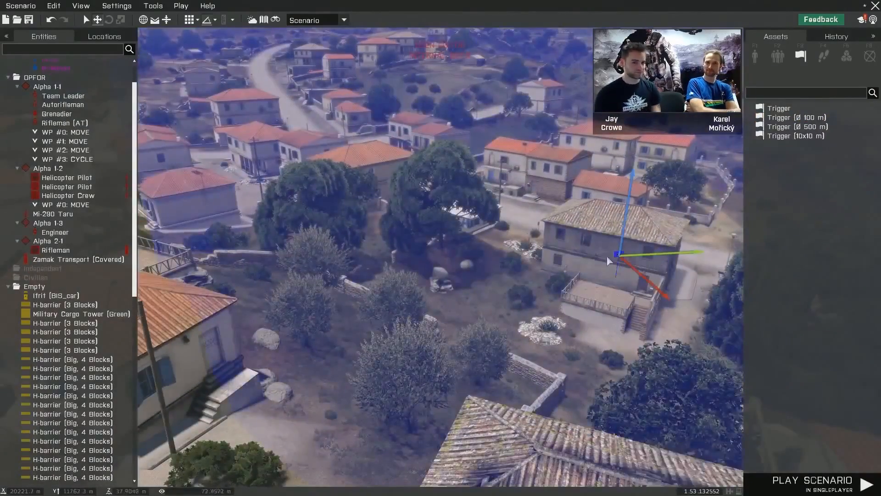
# - Open the new trigger's attributes and review its activation choices, expression, timer and effects settings
pyautogui.press('s')
pyautogui.moveTo(612, 249); pyautogui.dragTo(624, 228, button='right')
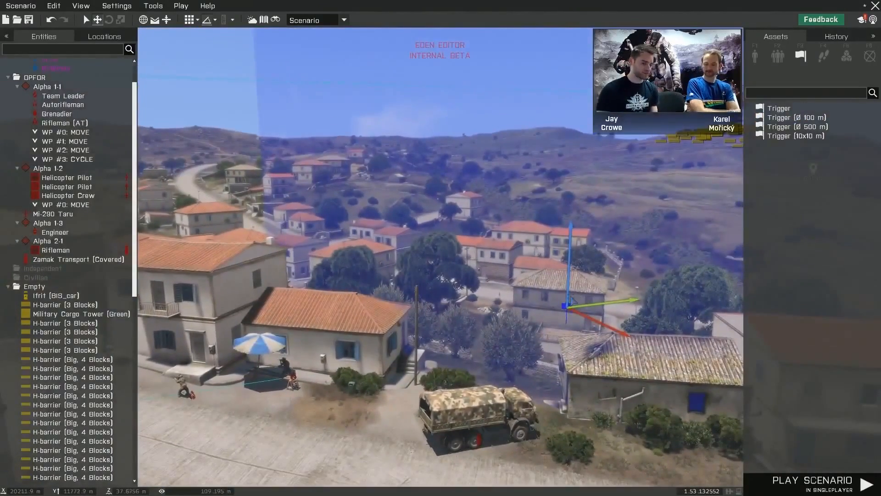
pyautogui.press('space')
pyautogui.doubleClick(567, 309)
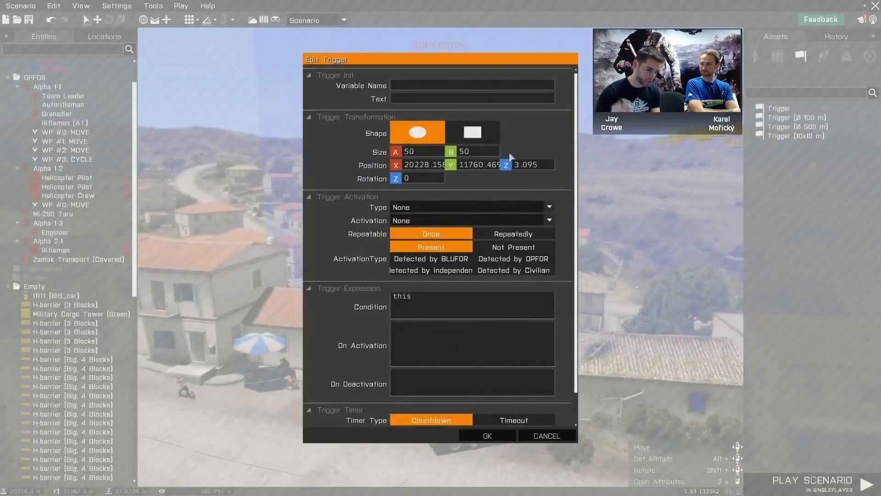
pyautogui.scroll(-2, 505, 166)
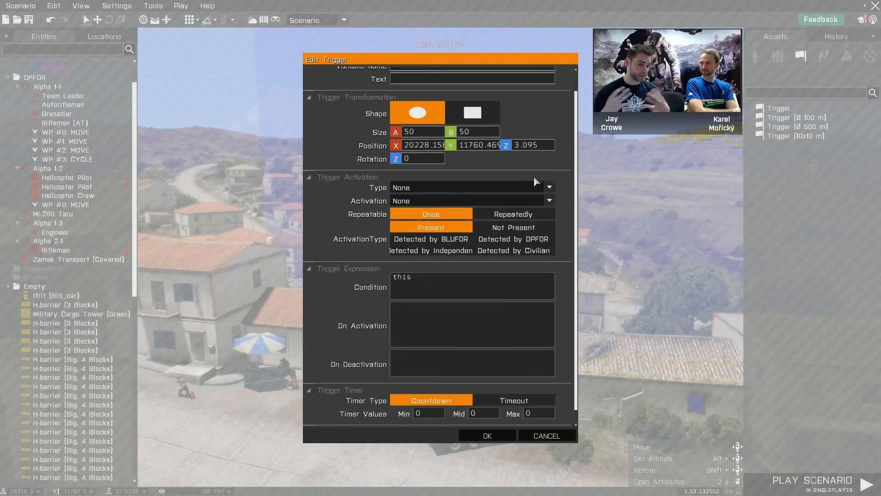
pyautogui.click(508, 178)
pyautogui.click(470, 181)
pyautogui.click(452, 189)
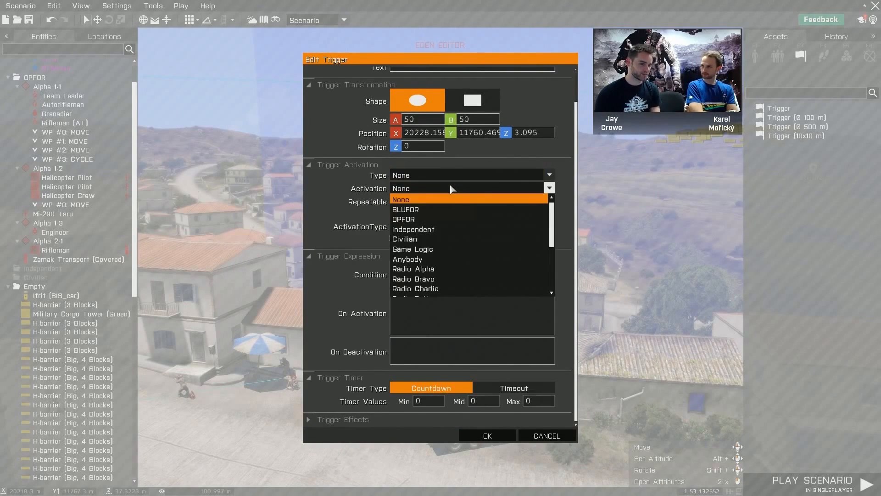
pyautogui.scroll(-3, 543, 238)
pyautogui.scroll(-2, 510, 195)
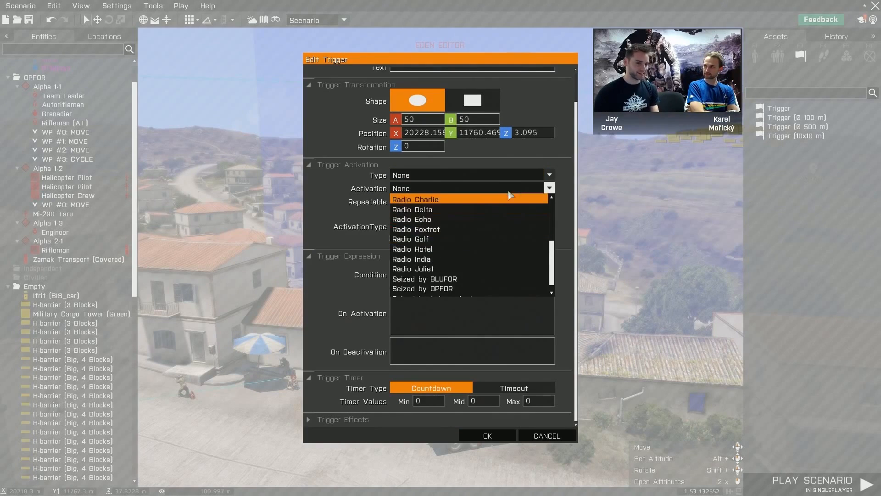
pyautogui.click(500, 189)
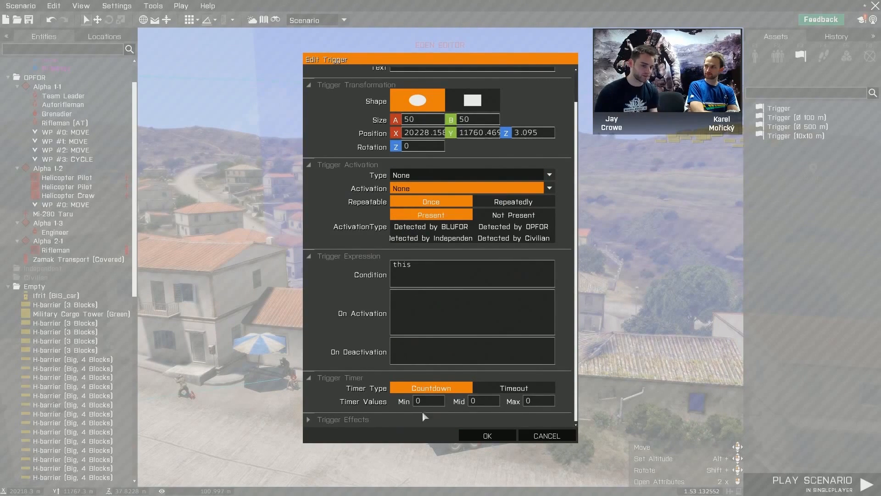
pyautogui.click(407, 417)
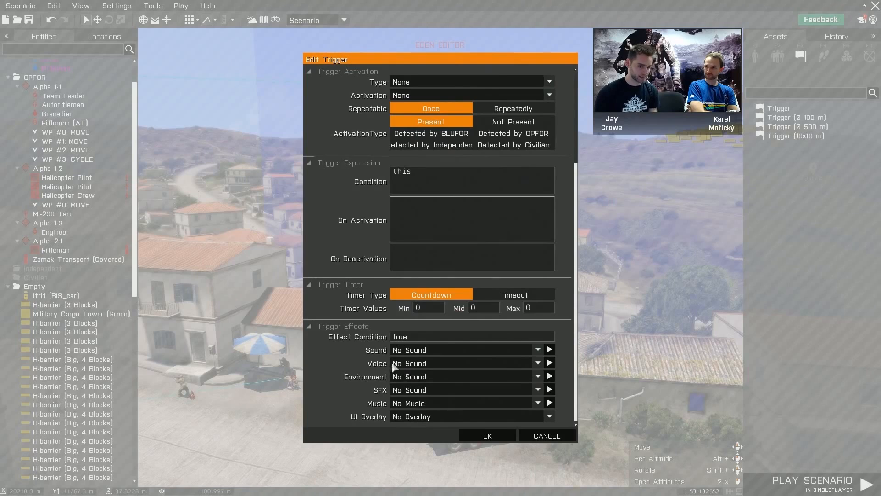
# - Collapse every category in the trigger's attributes and accept the dialog
pyautogui.scroll(3, 361, 339)
pyautogui.click(354, 241)
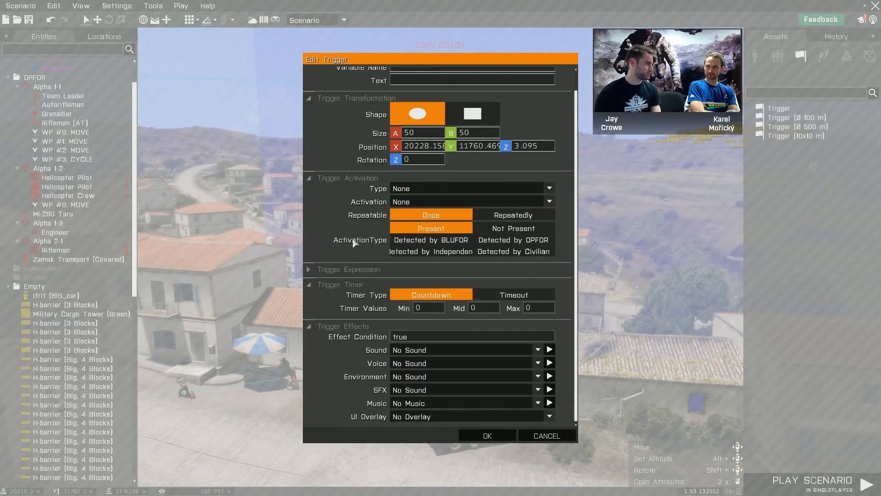
pyautogui.click(351, 280)
pyautogui.click(342, 317)
pyautogui.click(350, 197)
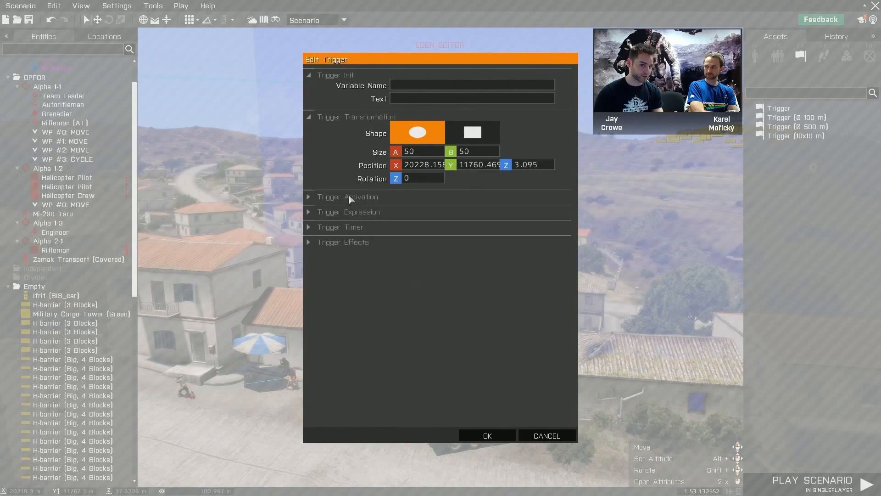
pyautogui.click(354, 119)
pyautogui.click(350, 73)
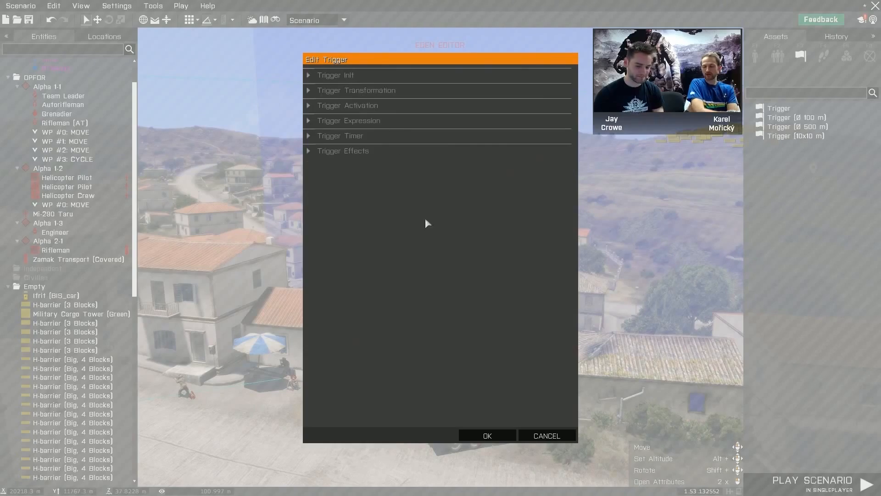
pyautogui.click(494, 436)
# - Survey the street scene around the trigger, the transport truck, the patrolling squad and the rifleman on the balcony
pyautogui.press('d')
pyautogui.moveTo(529, 386); pyautogui.dragTo(620, 382, button='right')
pyautogui.press('w')
pyautogui.press('w')
pyautogui.press('w')
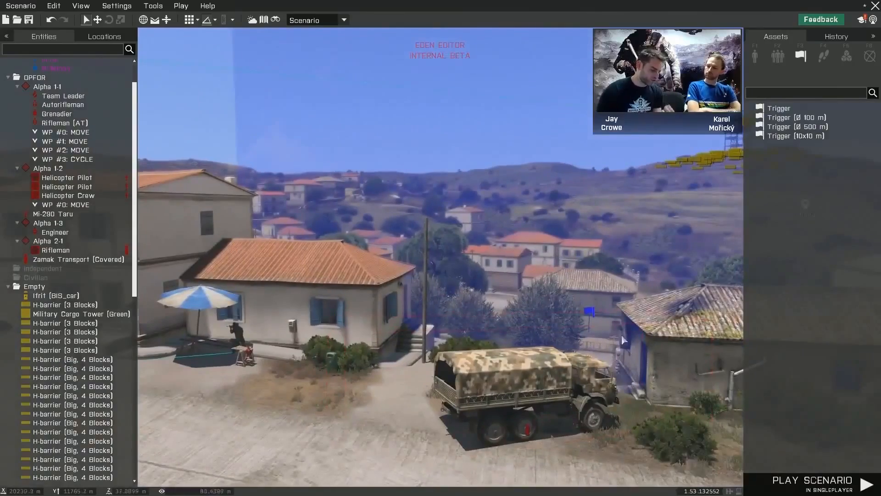
pyautogui.press('s')
pyautogui.moveTo(575, 323)
pyautogui.mouseDown(button='right')
pyautogui.moveTo(505, 314)
pyautogui.moveTo(475, 324)
pyautogui.mouseUp(button='right')
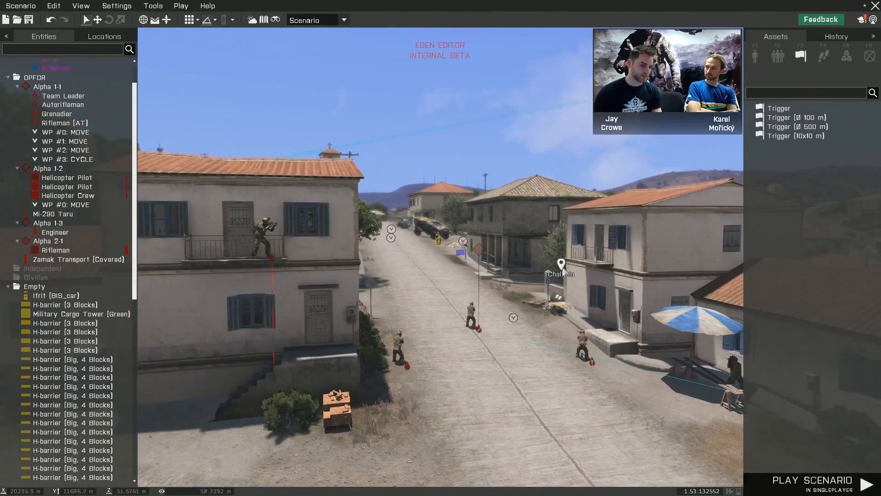
pyautogui.press('w')
pyautogui.moveTo(482, 360); pyautogui.dragTo(567, 390, button='right')
pyautogui.press('w')
pyautogui.press('s')
pyautogui.press('d')
pyautogui.press('a')
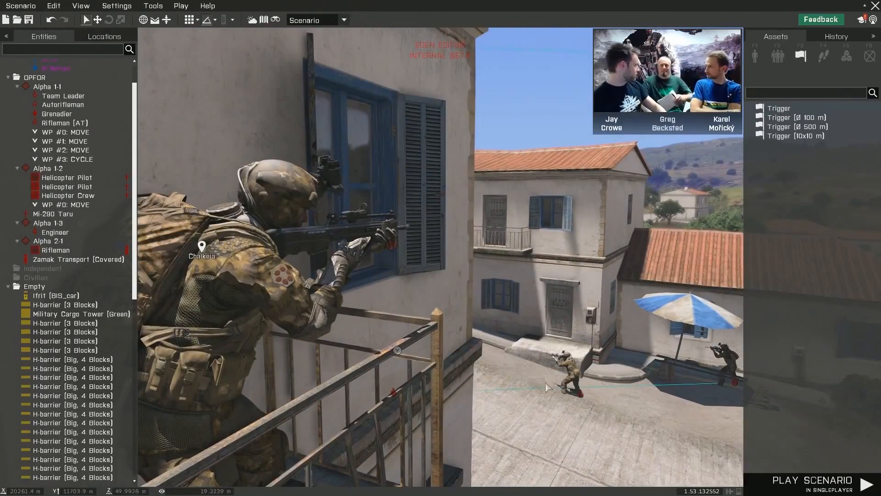
# - Play the scenario as the Autorifleman of OPFOR group Alpha 1-1, advancing up the street and switching to third-person view
pyautogui.moveTo(546, 388); pyautogui.dragTo(592, 379, button='right')
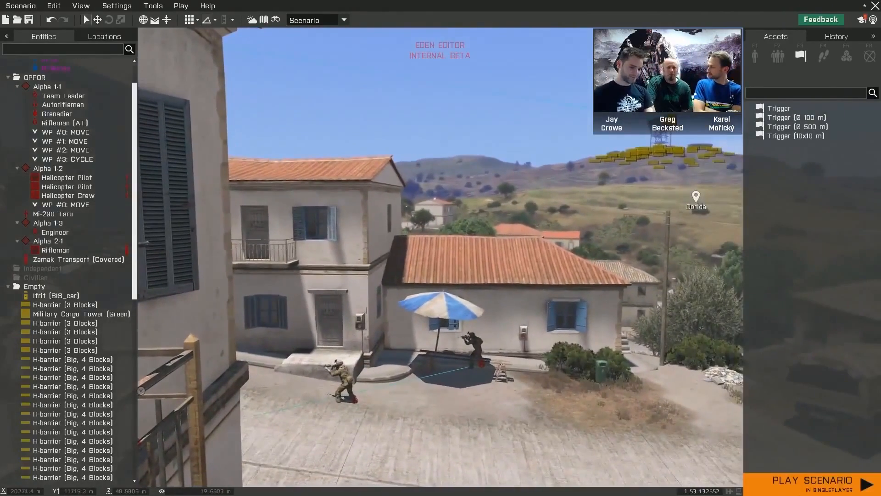
pyautogui.rightClick(342, 381)
pyautogui.moveTo(399, 429)
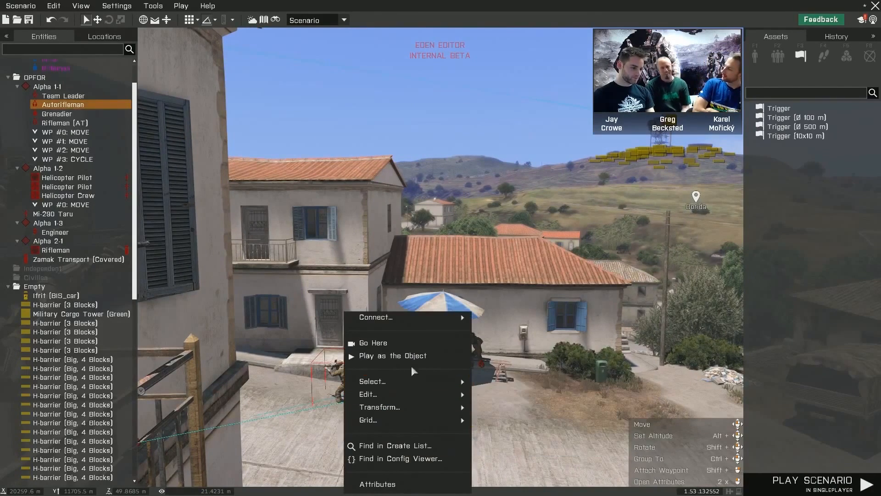
pyautogui.click(393, 356)
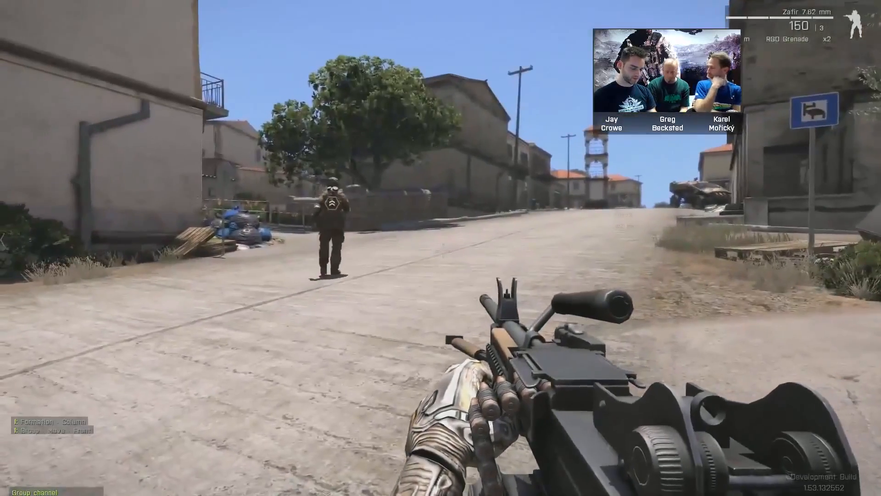
pyautogui.press('w')
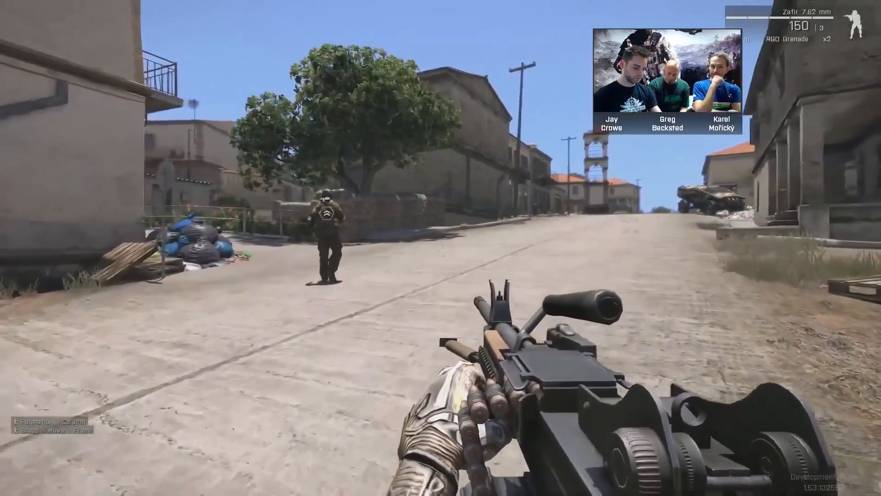
pyautogui.press('KP_Enter')
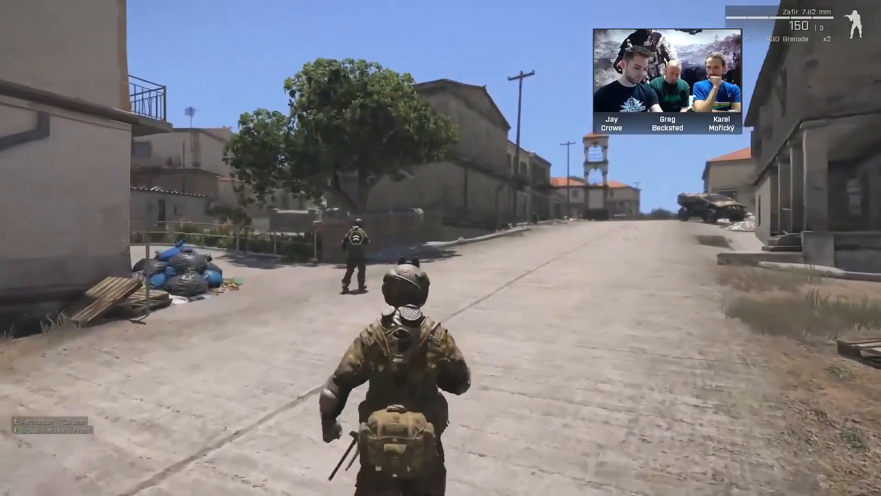
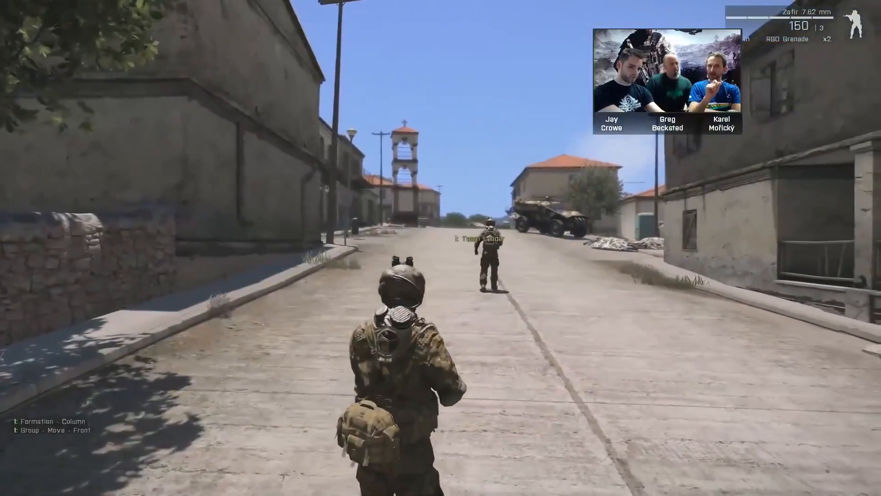
# - End the play-test and browse the placeable OPFOR units in the CSAT category
pyautogui.press('Escape')
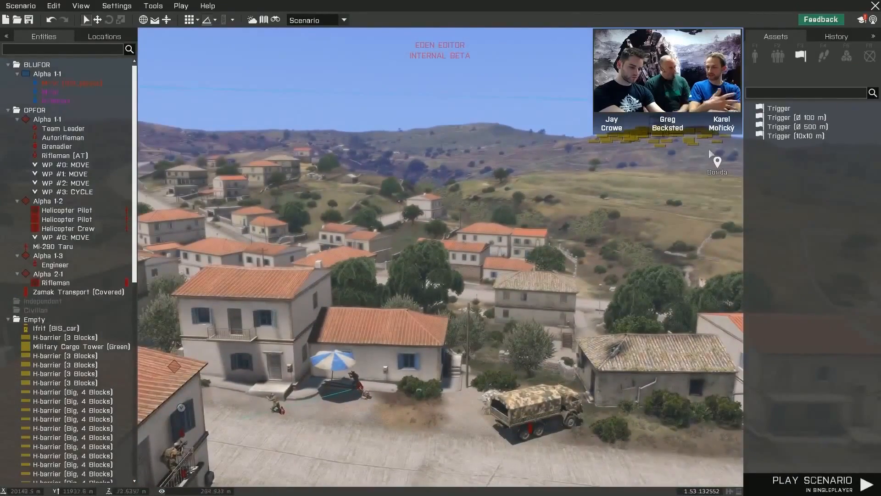
pyautogui.click(755, 56)
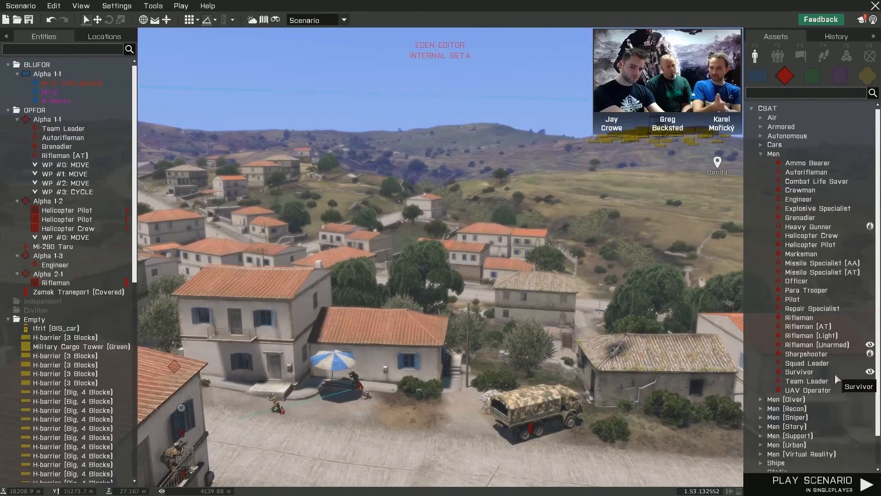
pyautogui.scroll(-2, 835, 389)
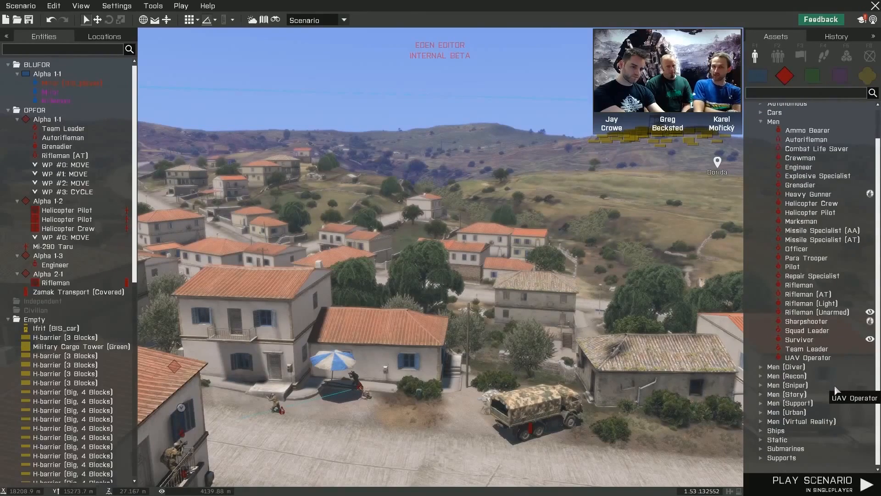
pyautogui.scroll(1, 836, 390)
pyautogui.scroll(1, 836, 388)
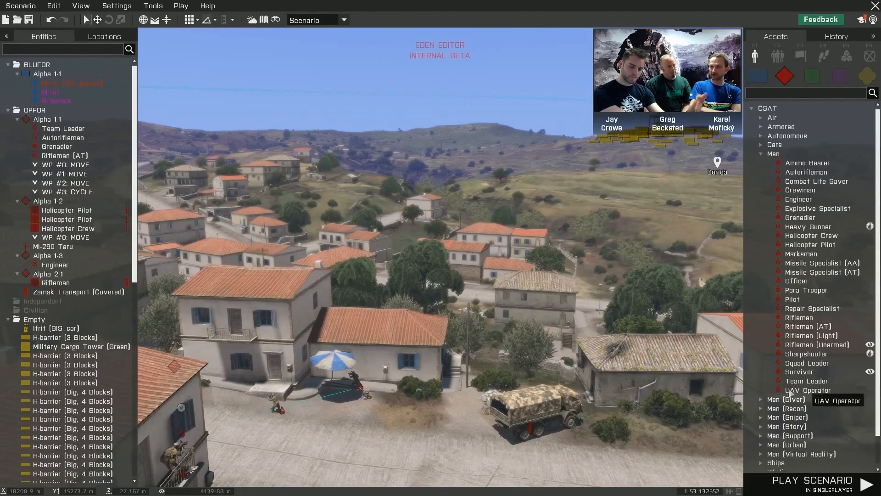
pyautogui.moveTo(615, 375); pyautogui.dragTo(541, 369, button='right')
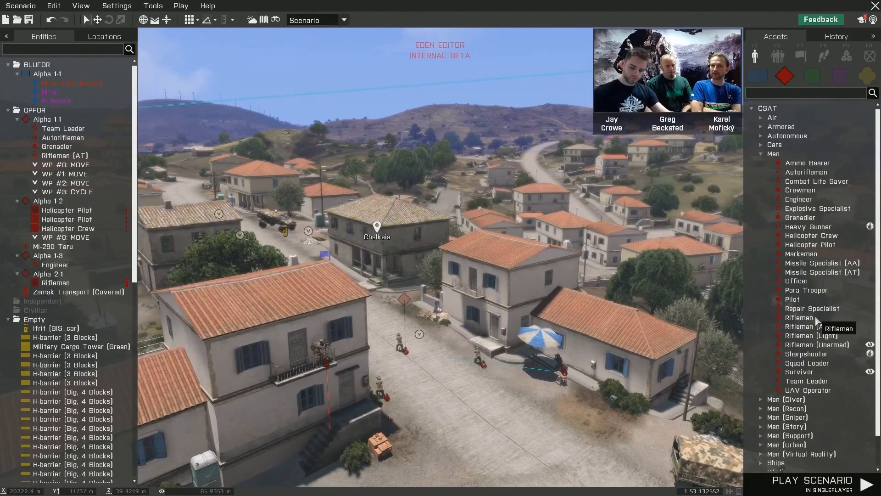
pyautogui.scroll(-3, 824, 349)
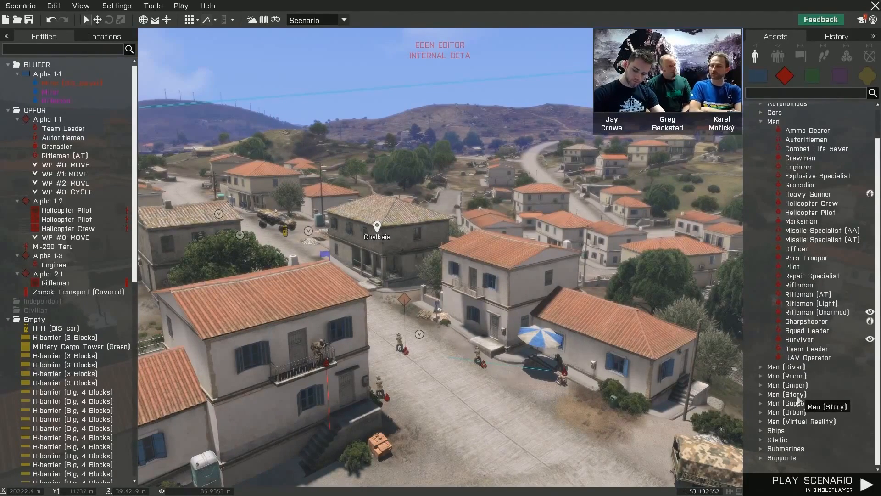
# - Browse the CSAT Static, Men (Story), Men (Sniper) and Cars assets and pick the Quad Bike
pyautogui.click(761, 439)
pyautogui.scroll(-8, 832, 387)
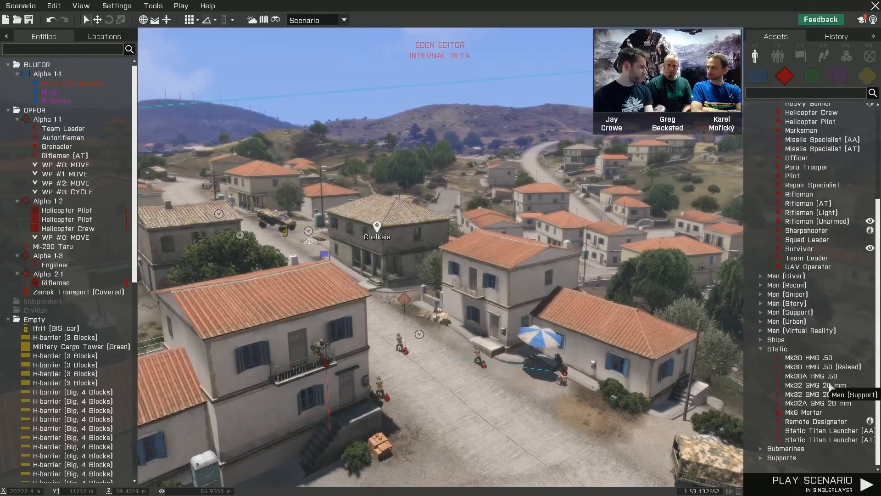
pyautogui.click(763, 304)
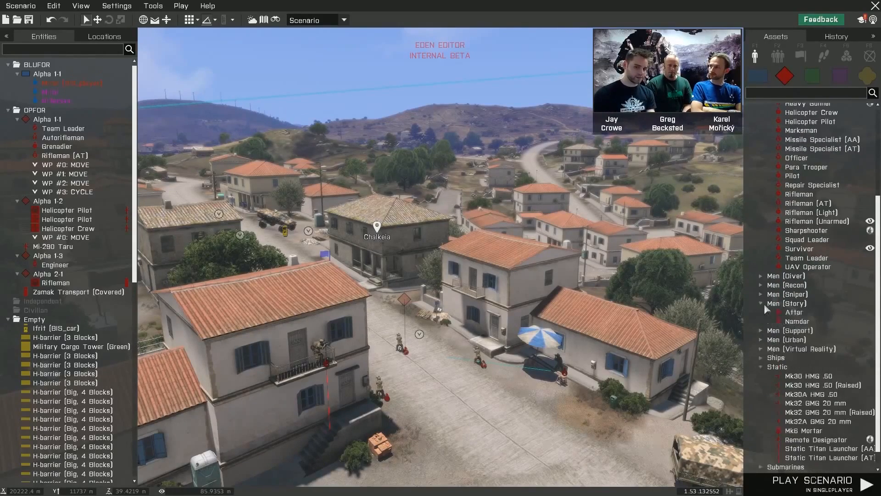
pyautogui.click(762, 294)
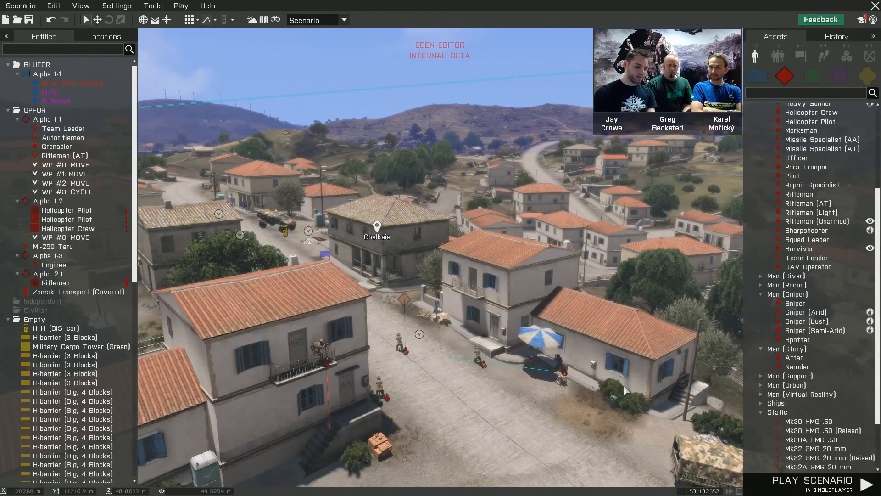
pyautogui.scroll(4, 799, 323)
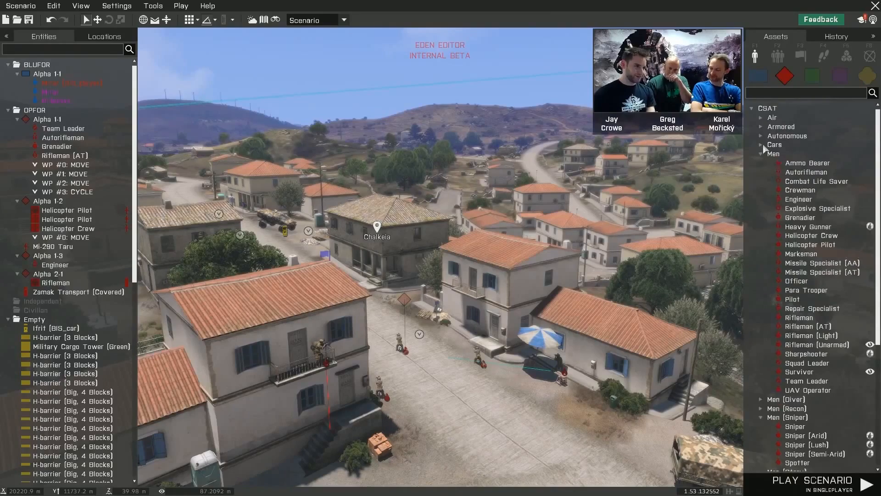
pyautogui.click(762, 145)
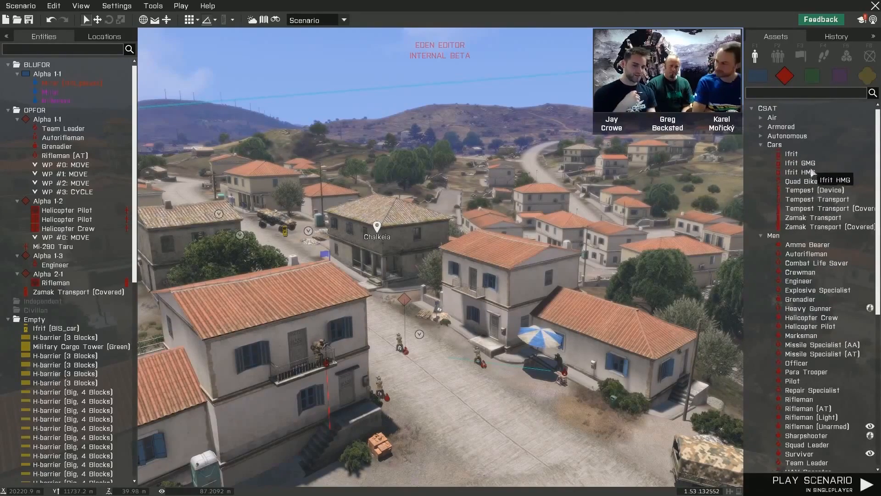
pyautogui.click(801, 181)
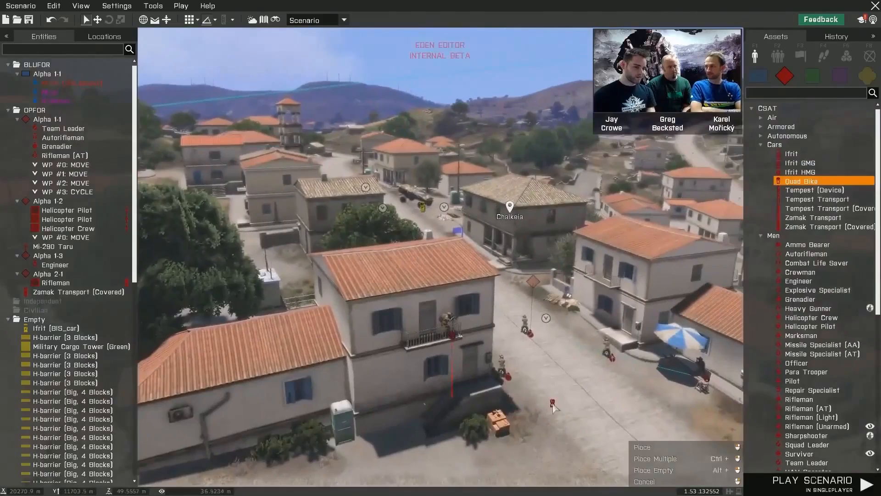
pyautogui.moveTo(553, 405); pyautogui.dragTo(602, 399, button='right')
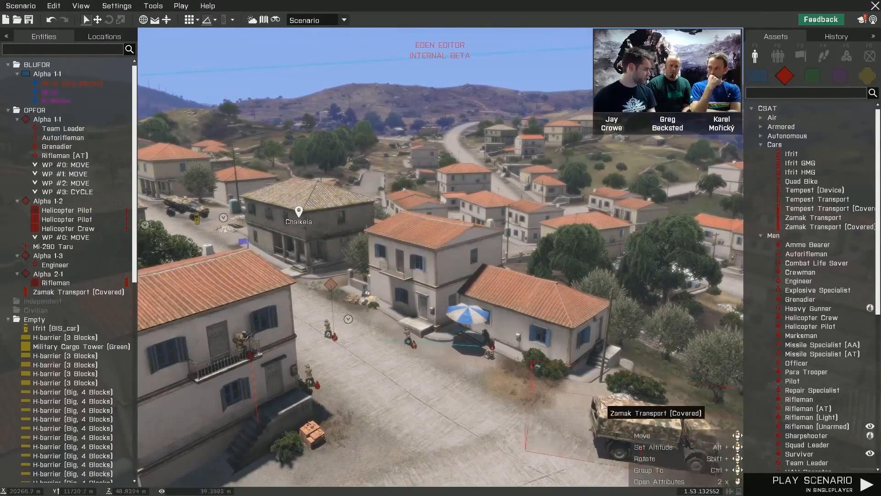
# - Review the Transform, Grid and Select options available for the covered Zamak Transport, then dismiss them
pyautogui.rightClick(620, 416)
pyautogui.moveTo(635, 412)
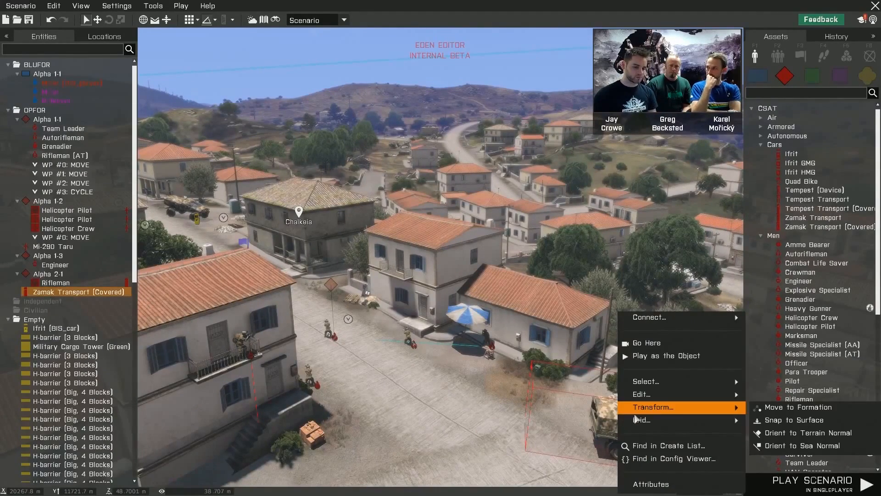
pyautogui.moveTo(687, 423)
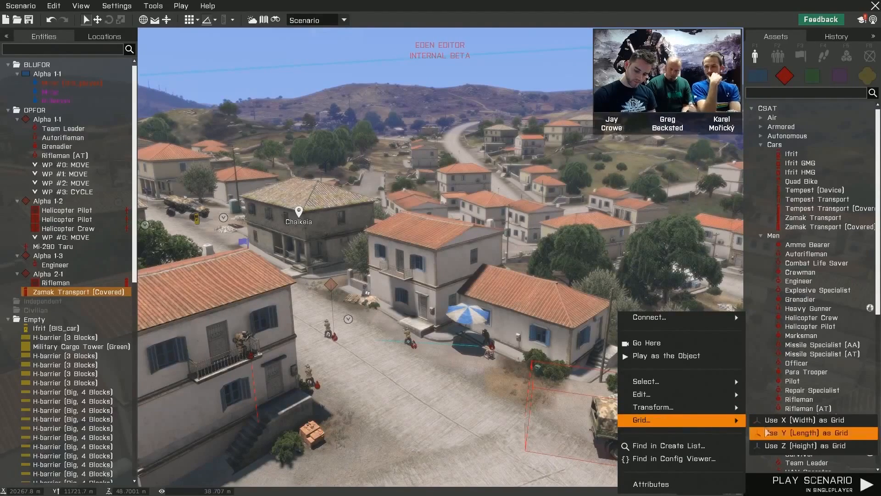
pyautogui.moveTo(722, 413)
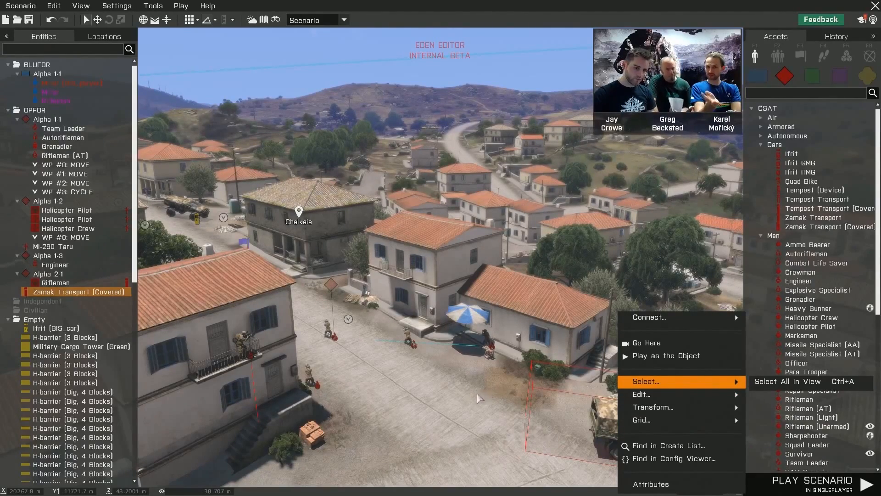
pyautogui.moveTo(472, 395); pyautogui.dragTo(455, 398, button='right')
pyautogui.click(493, 373)
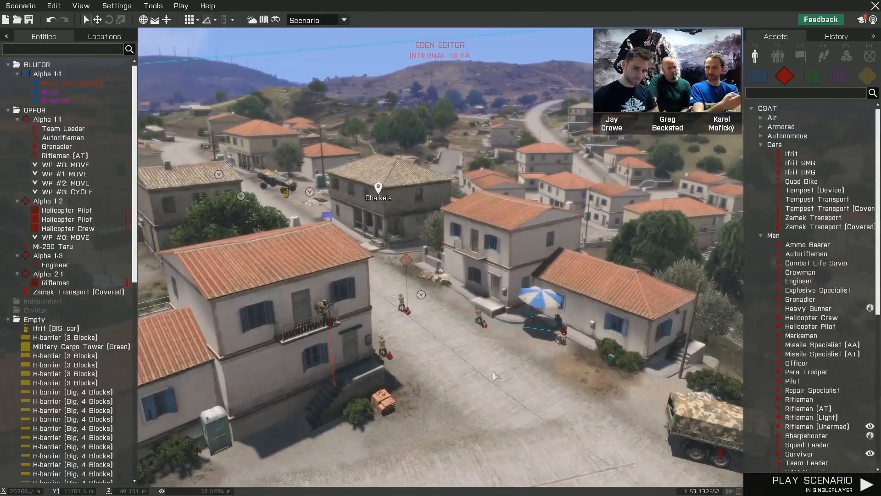
pyautogui.moveTo(493, 374); pyautogui.dragTo(481, 354, button='right')
pyautogui.press('a')
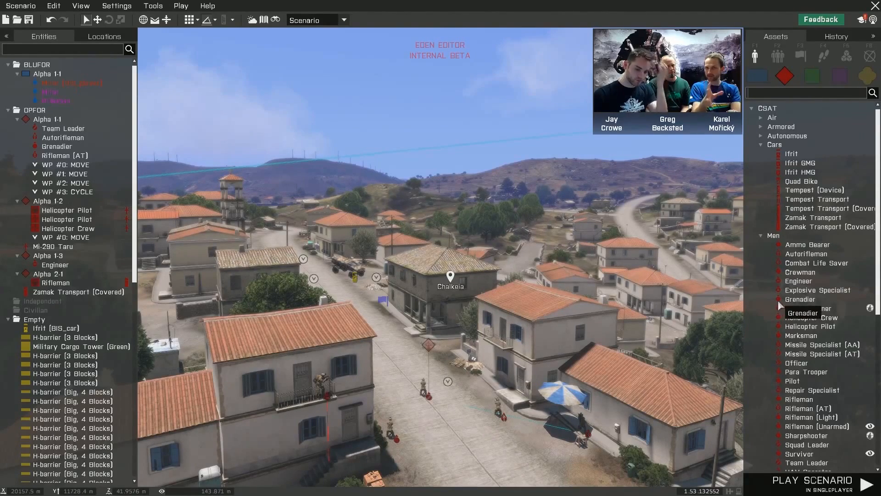
# - Collapse the Men, Men (Sniper) and Men (Story) categories in the CSAT assets
pyautogui.click(761, 236)
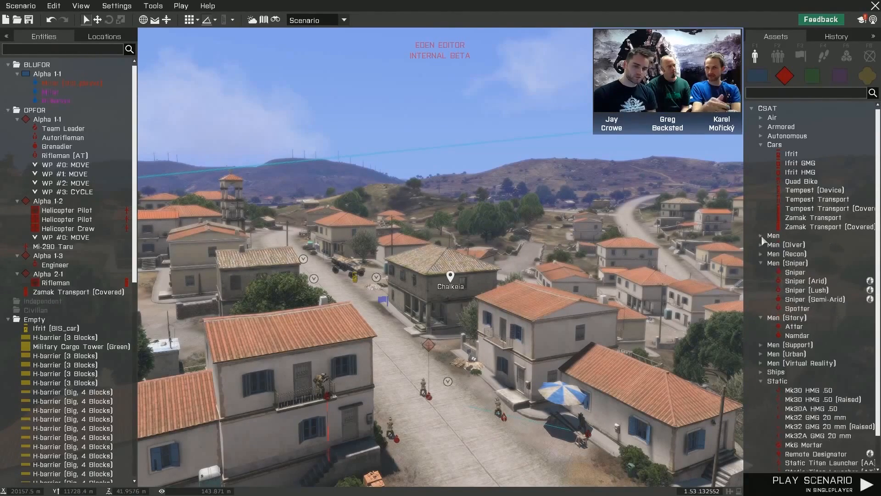
pyautogui.click(763, 263)
pyautogui.click(761, 271)
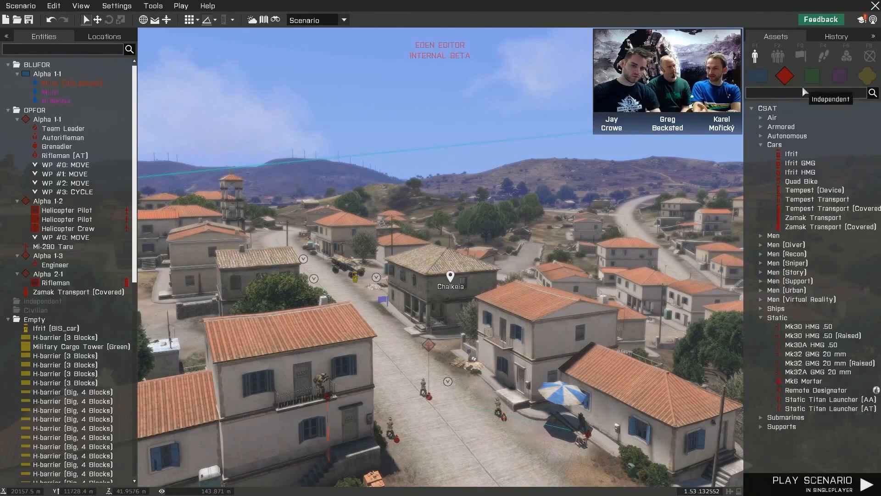
# - Search the OPFOR assets for "tank", then replace the search term with "armor"
pyautogui.write('tank')
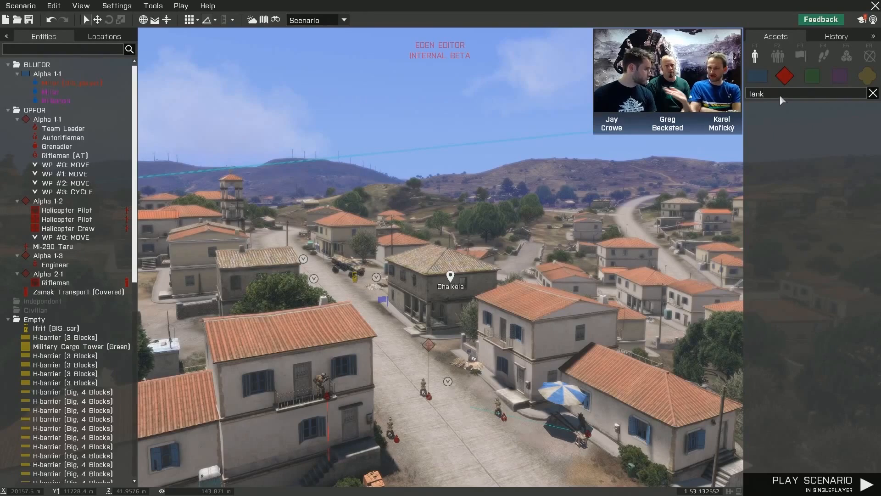
pyautogui.doubleClick(778, 95)
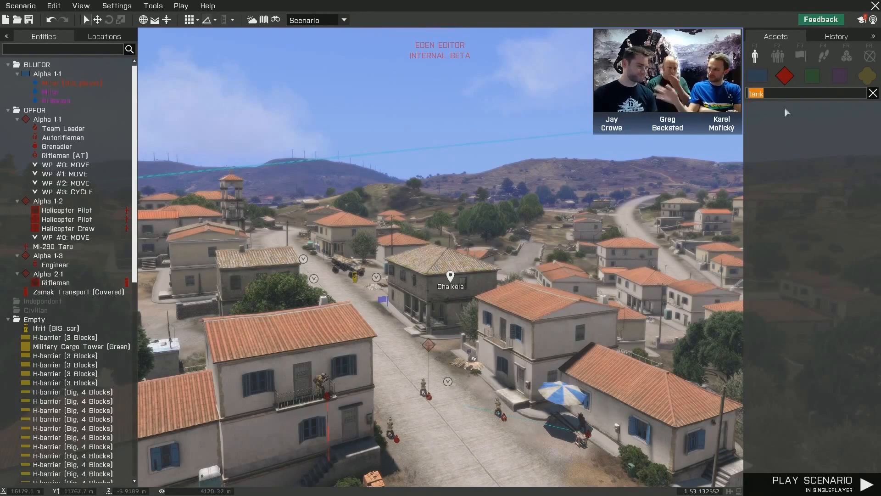
pyautogui.write('armou')
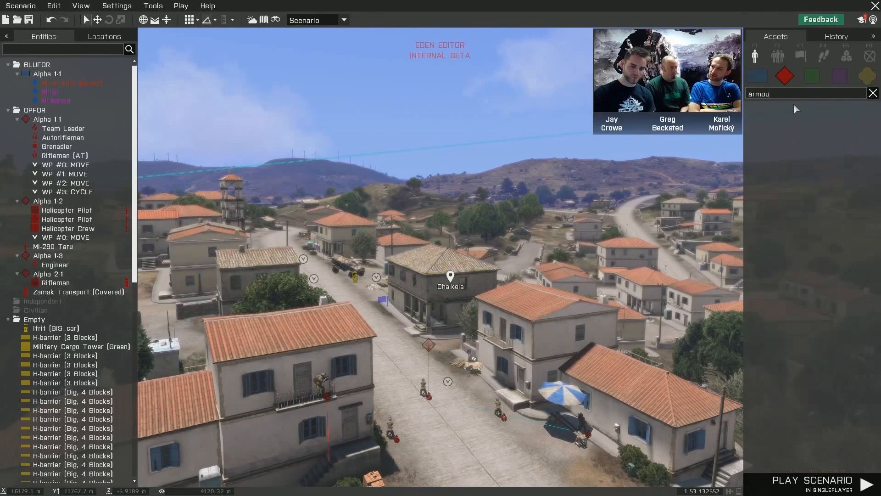
pyautogui.press('BackSpace')
pyautogui.write('r')
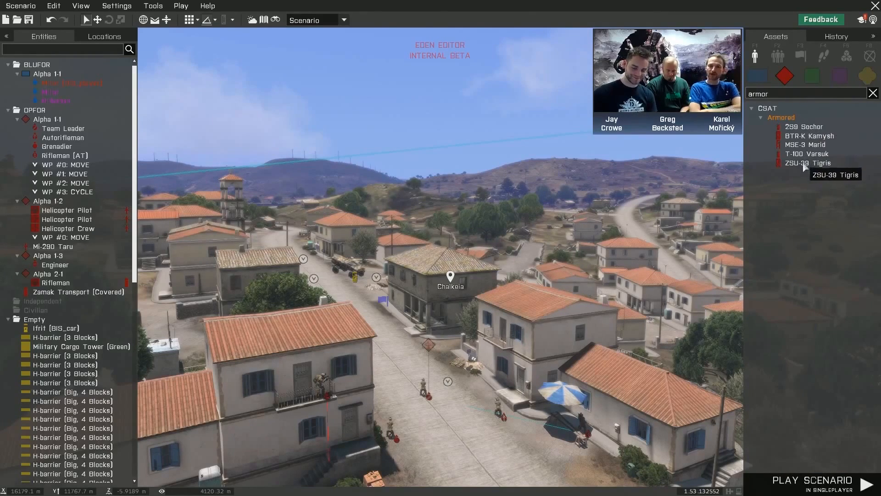
# - Place a crewed MSE-3 Marid on the fenced terrace behind the two-storey house
pyautogui.moveTo(716, 248); pyautogui.dragTo(550, 265, button='right')
pyautogui.press('d')
pyautogui.press('d')
pyautogui.press('d')
pyautogui.press('z')
pyautogui.press('q')
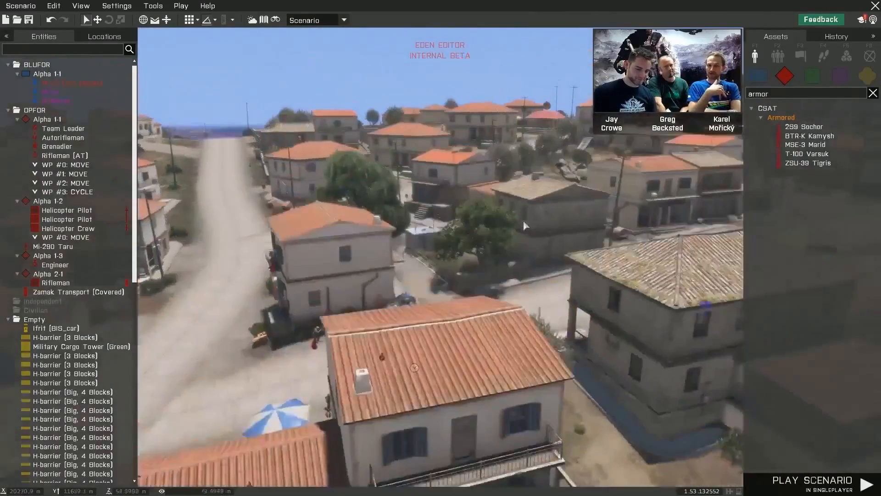
pyautogui.press('a')
pyautogui.moveTo(523, 220); pyautogui.dragTo(591, 235, button='right')
pyautogui.press('d')
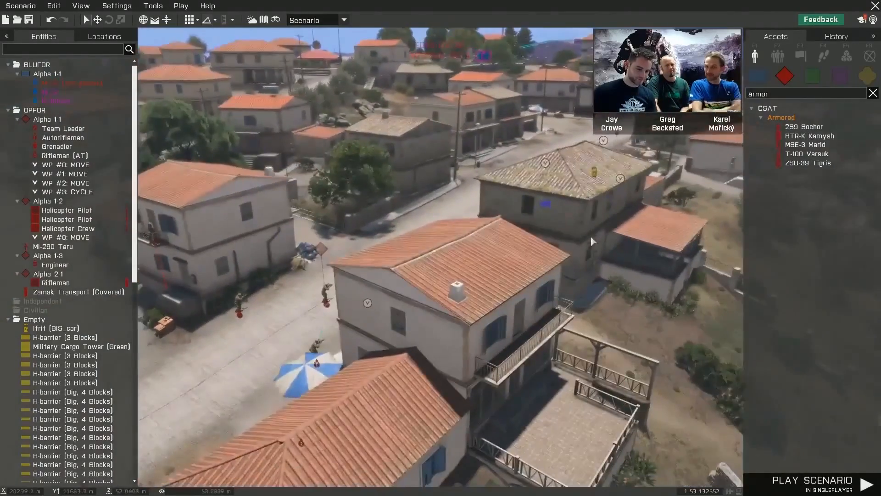
pyautogui.click(806, 144)
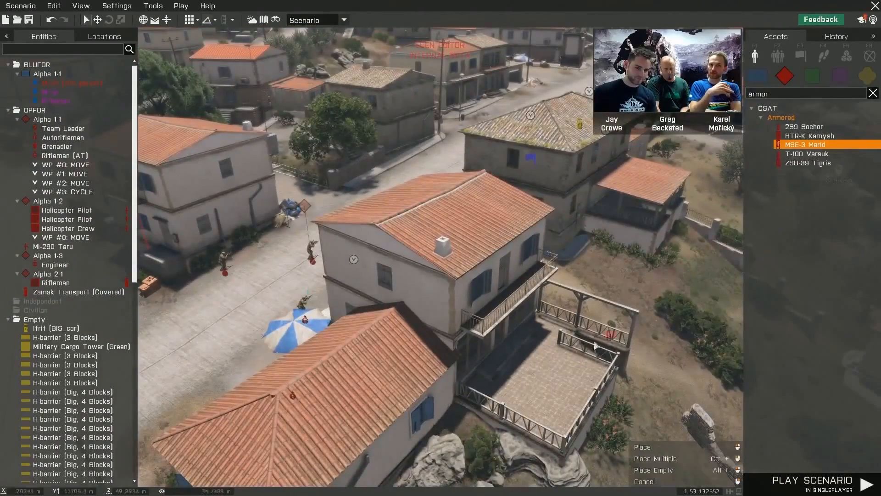
pyautogui.click(548, 381)
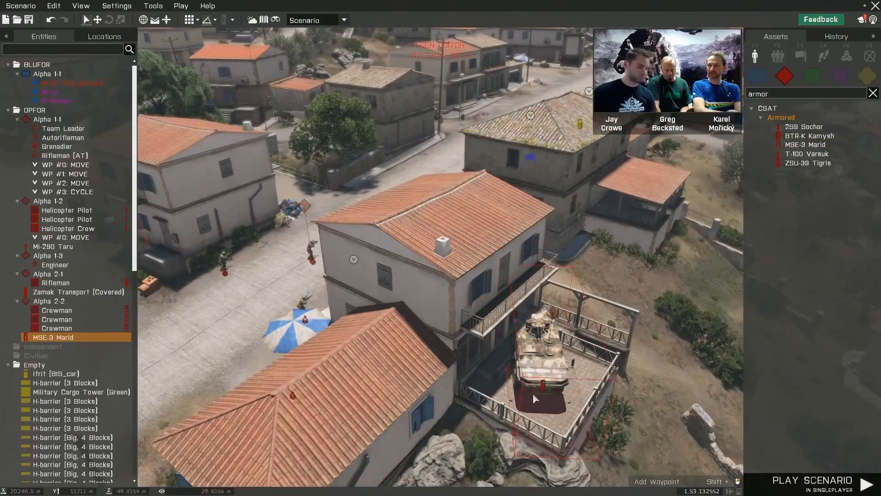
# - Switch the asset search to empty objects and filter them by "small"
pyautogui.keyDown('shift'); pyautogui.moveTo(533, 393); pyautogui.dragTo(580, 352); pyautogui.keyUp('shift')
pyautogui.moveTo(654, 368); pyautogui.dragTo(696, 339, button='right')
pyautogui.press('a')
pyautogui.press('a')
pyautogui.press('z')
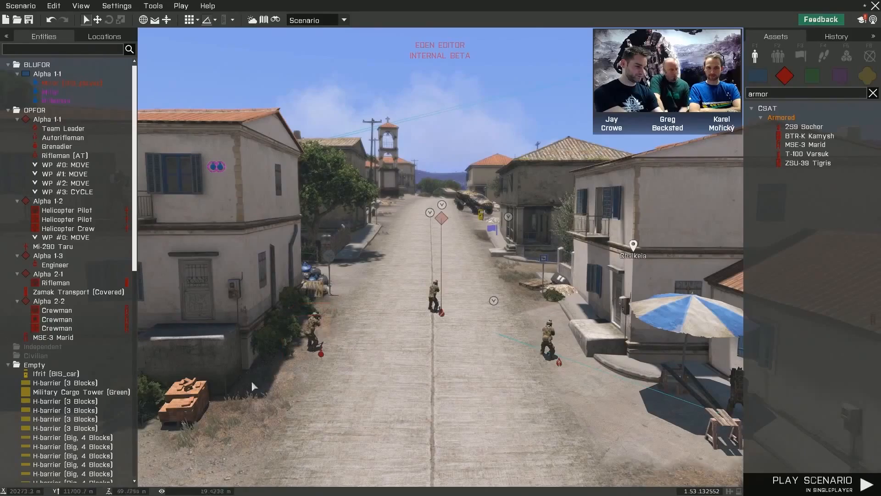
pyautogui.press('w')
pyautogui.moveTo(324, 378); pyautogui.dragTo(443, 377, button='right')
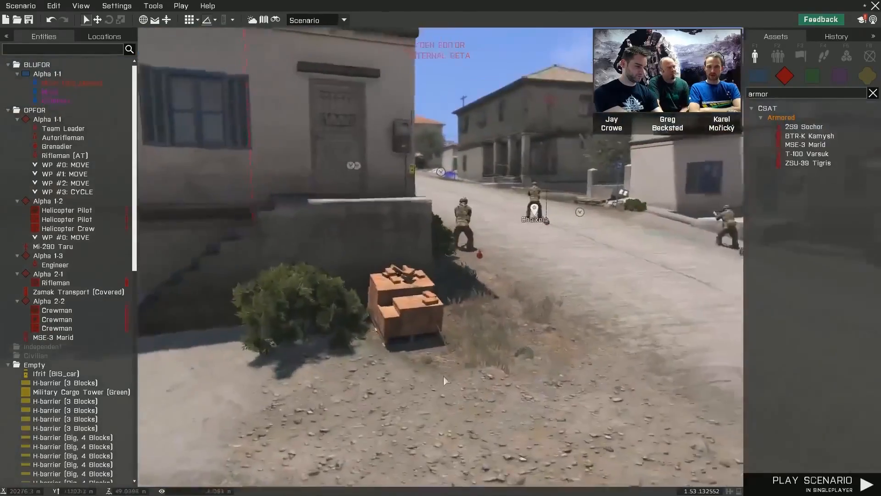
pyautogui.press('w')
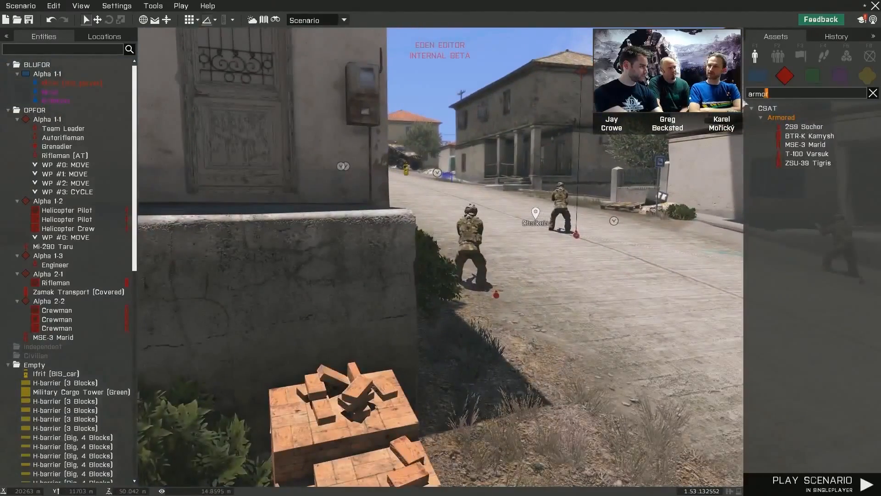
pyautogui.write('small')
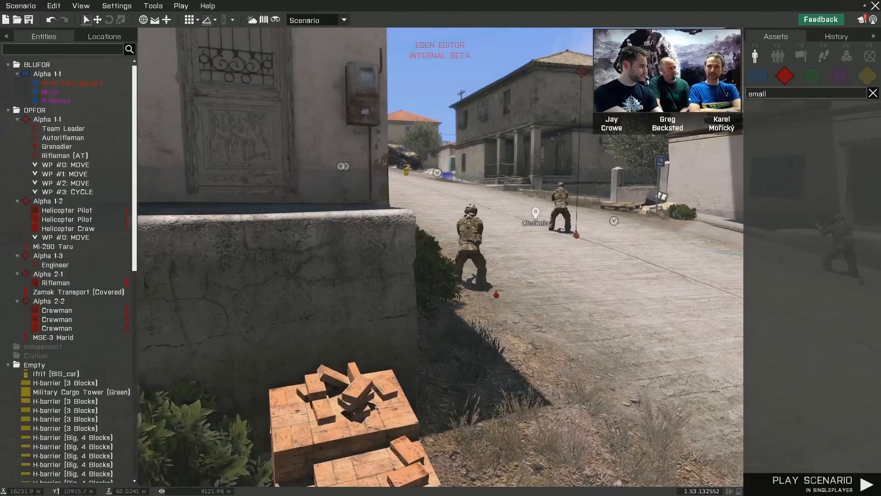
pyautogui.click(867, 76)
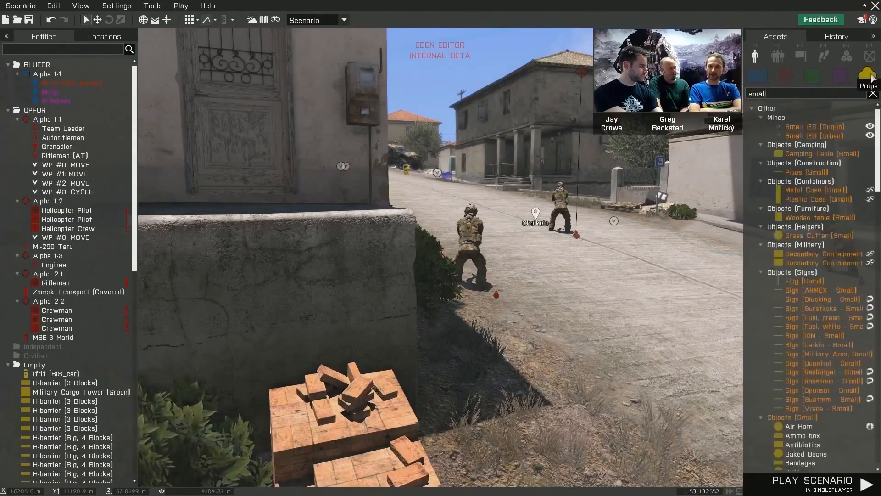
# - Place a Small IED (Urban) on the gravel beside the street, near the brick pallet
pyautogui.click(832, 138)
pyautogui.press('s')
pyautogui.moveTo(611, 197); pyautogui.dragTo(544, 257, button='right')
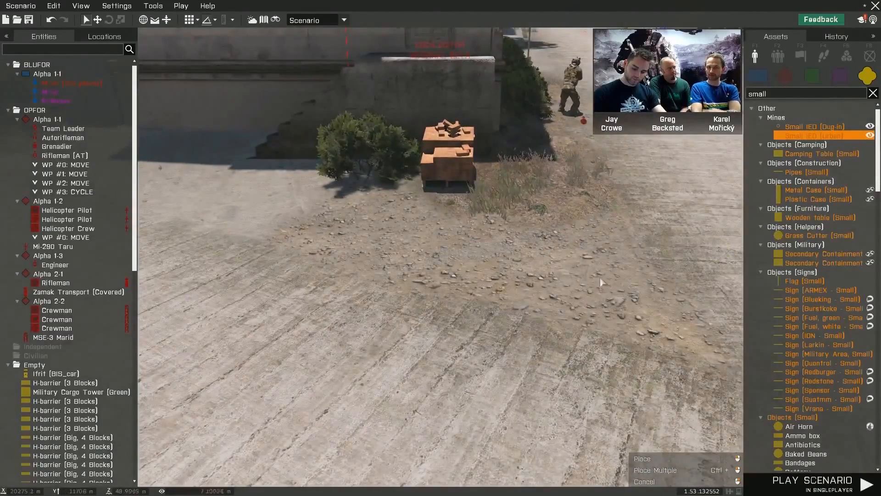
pyautogui.click(587, 273)
pyautogui.moveTo(628, 283); pyautogui.dragTo(707, 263, button='right')
pyautogui.press('a')
pyautogui.moveTo(601, 299); pyautogui.dragTo(578, 291, button='right')
pyautogui.press('a')
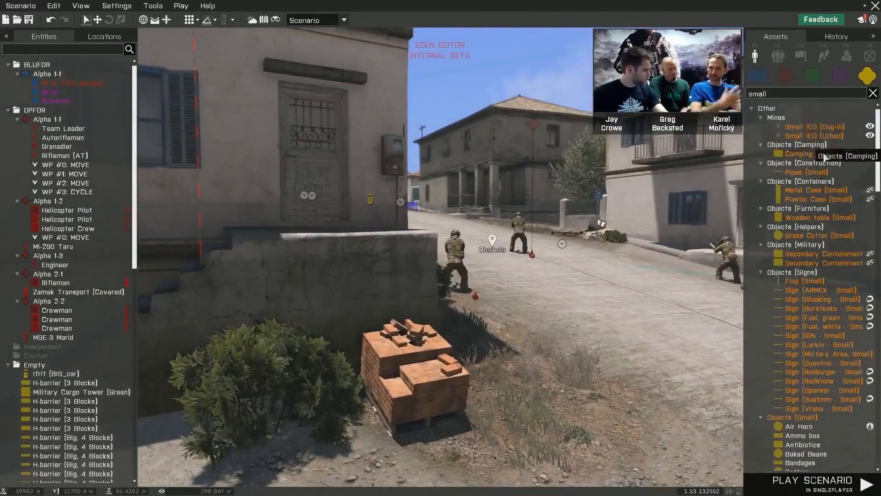
# - Browse the remaining "small" assets, then replace the asset search term with "flag"
pyautogui.scroll(-3, 815, 170)
pyautogui.scroll(-6, 815, 170)
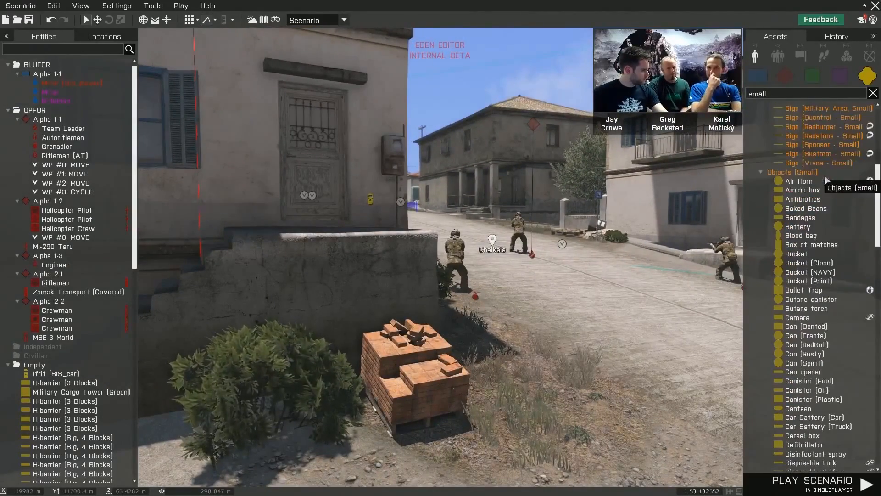
pyautogui.doubleClick(779, 94)
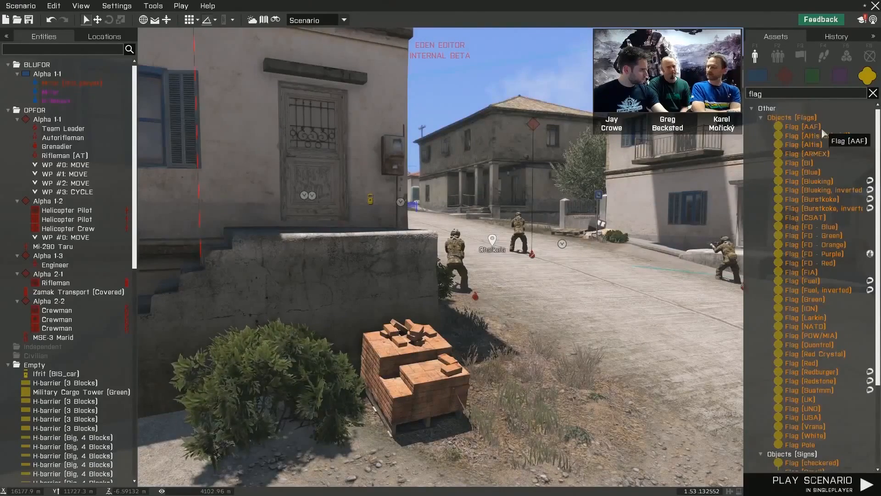
pyautogui.write('d')
pyautogui.moveTo(693, 236); pyautogui.dragTo(701, 236, button='right')
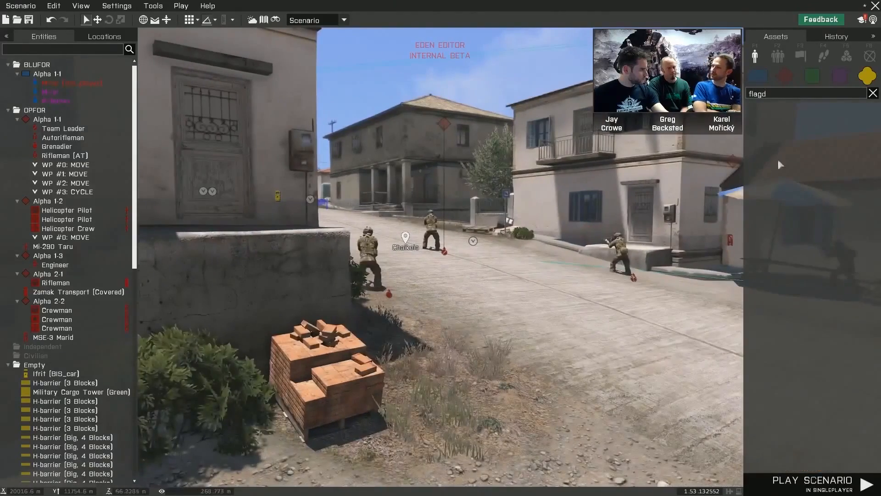
pyautogui.press('BackSpace')
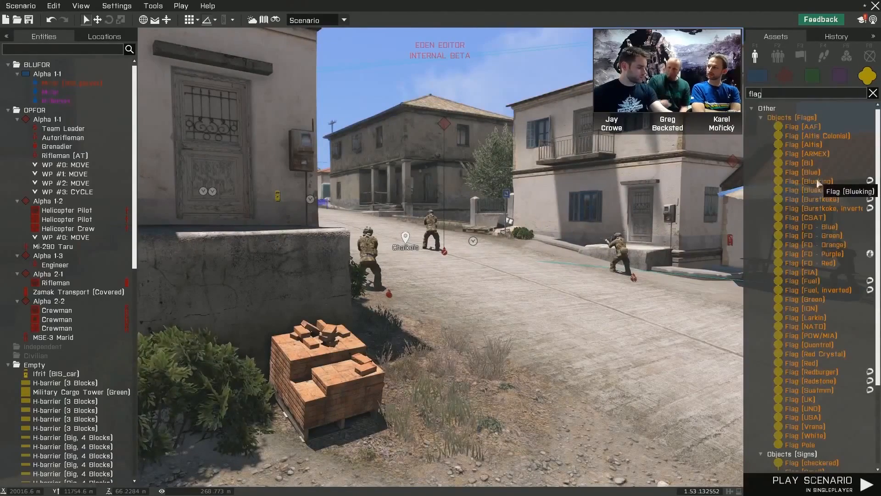
# - Place a Flag (BI) and move it onto the gravel beside the street, next to the brick pallet
pyautogui.click(811, 164)
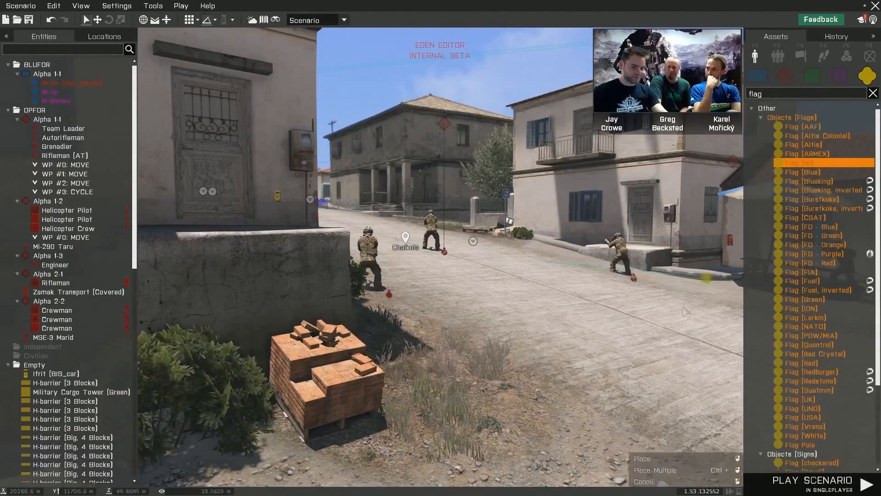
pyautogui.click(597, 367)
pyautogui.scroll(-3, 597, 368)
pyautogui.moveTo(597, 367); pyautogui.dragTo(548, 372, button='right')
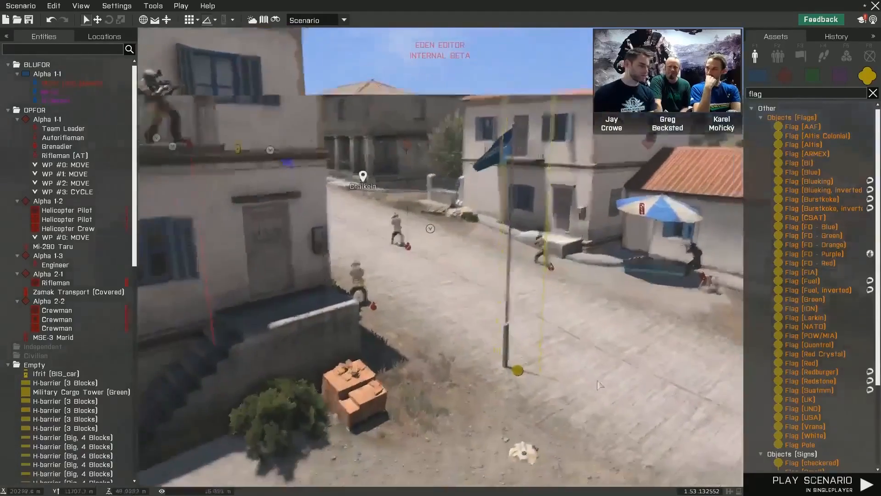
pyautogui.moveTo(524, 369); pyautogui.dragTo(618, 273)
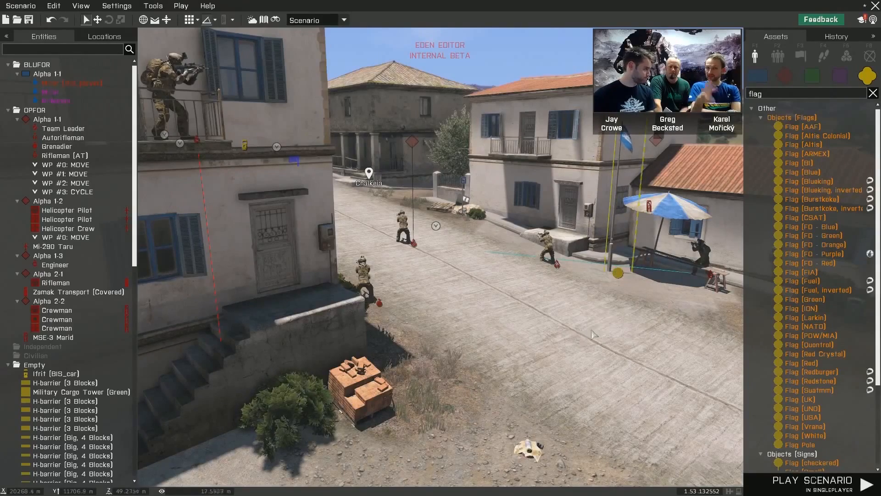
pyautogui.moveTo(618, 275); pyautogui.dragTo(418, 393)
# - Examine the flag and the patrol along the street from ground level and from above
pyautogui.press('w')
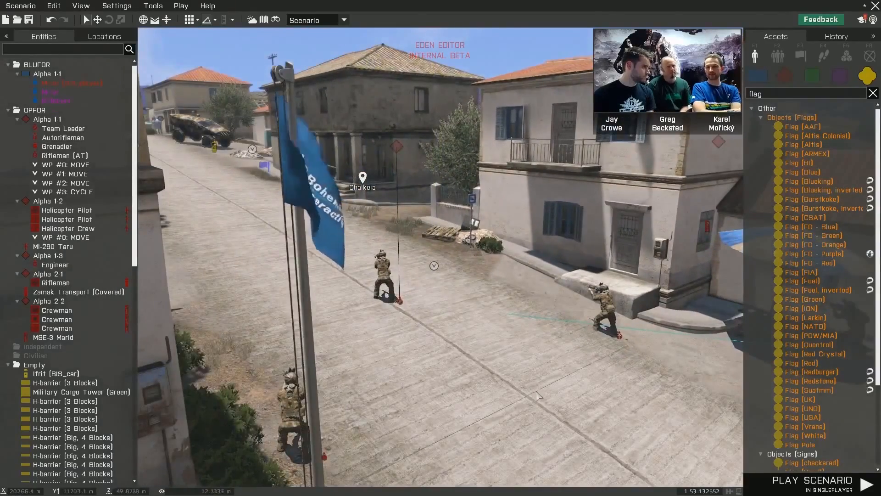
pyautogui.press('d')
pyautogui.moveTo(544, 392); pyautogui.dragTo(465, 371, button='right')
pyautogui.press('z')
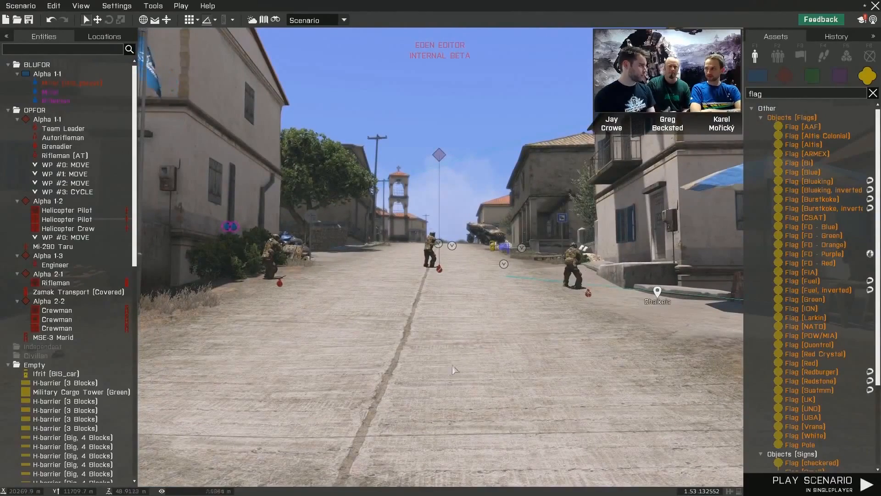
pyautogui.moveTo(545, 370)
pyautogui.mouseDown(button='right')
pyautogui.moveTo(515, 366)
pyautogui.moveTo(530, 360)
pyautogui.mouseUp(button='right')
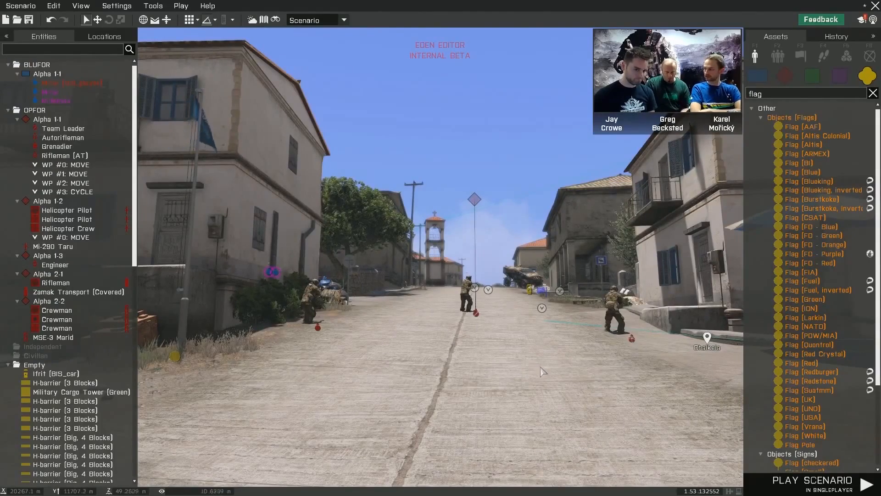
pyautogui.press('w')
pyautogui.moveTo(551, 375); pyautogui.dragTo(556, 376, button='right')
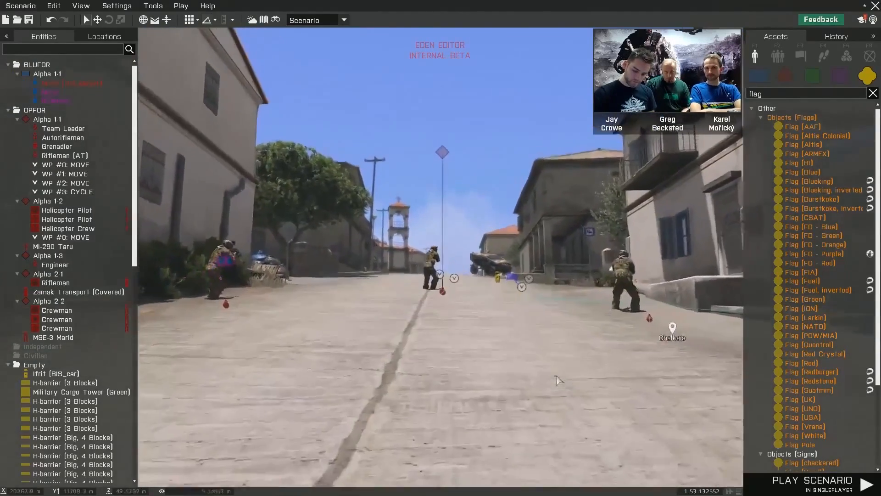
pyautogui.press('w')
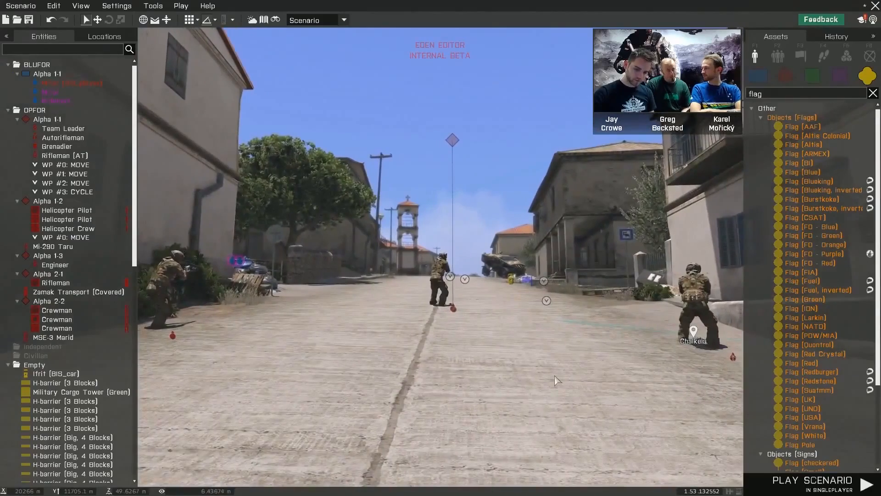
pyautogui.press('q')
pyautogui.moveTo(555, 376); pyautogui.dragTo(555, 397, button='right')
pyautogui.press('s')
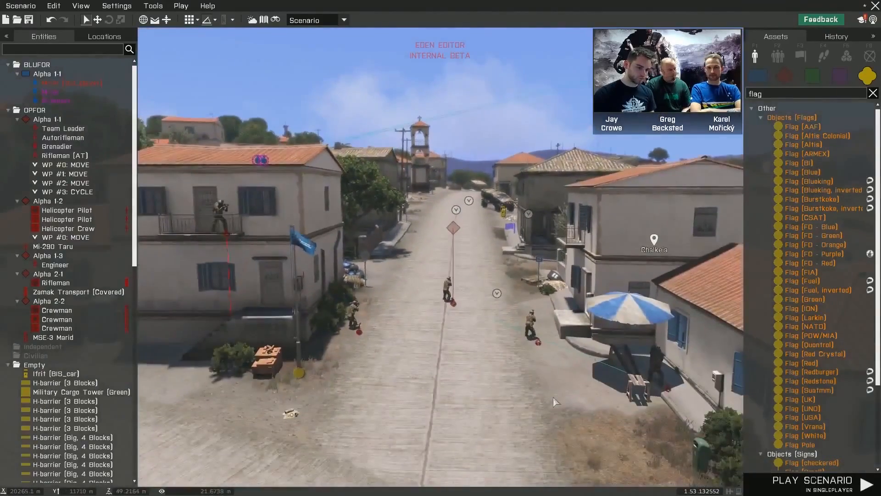
pyautogui.press('d')
pyautogui.press('d')
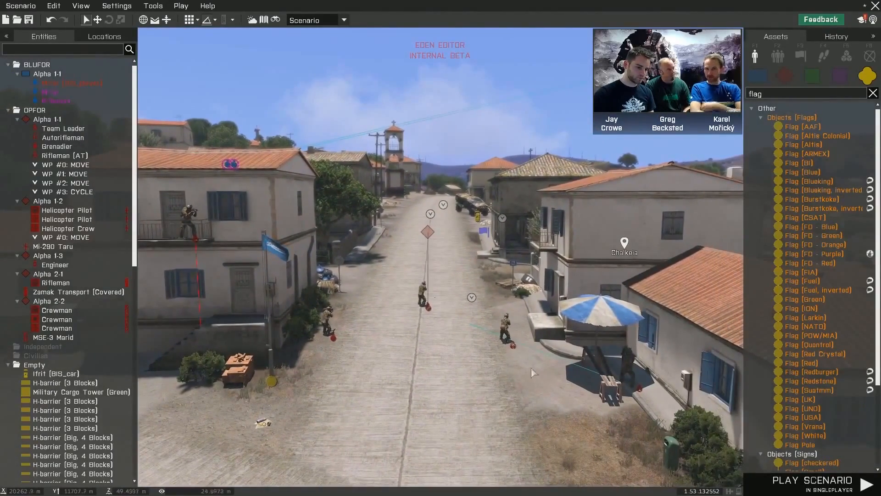
# - Rotate the autorifleman near the parasol to a heading of about 28 degrees and review his attributes without editing them
pyautogui.click(515, 348)
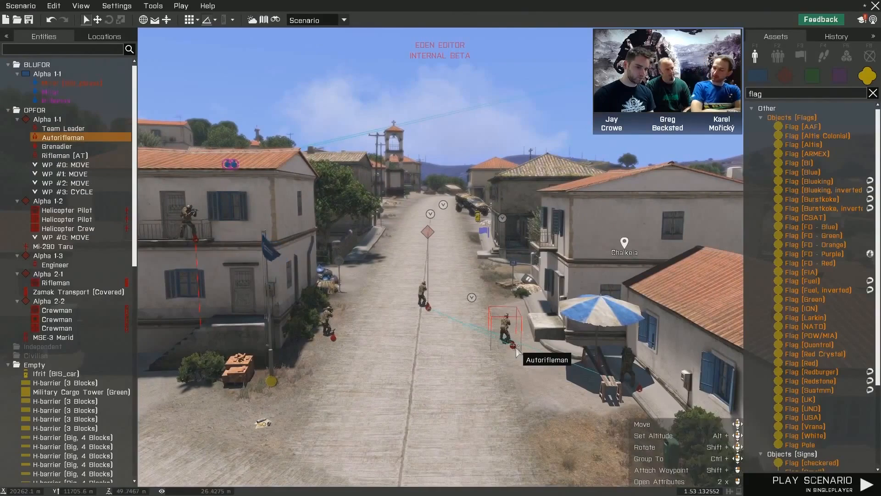
pyautogui.keyDown('shift'); pyautogui.moveTo(514, 344); pyautogui.dragTo(513, 344); pyautogui.keyUp('shift')
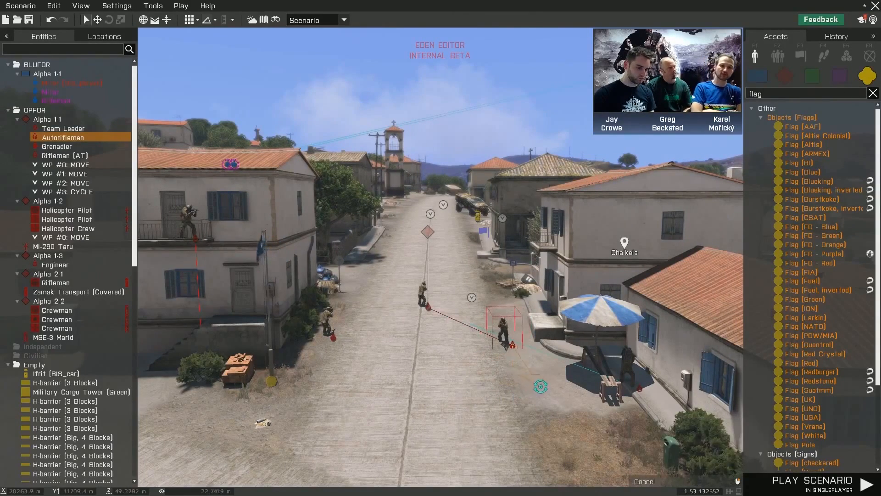
pyautogui.keyDown('shift'); pyautogui.moveTo(541, 387); pyautogui.dragTo(514, 347); pyautogui.keyUp('shift')
pyautogui.doubleClick(513, 345)
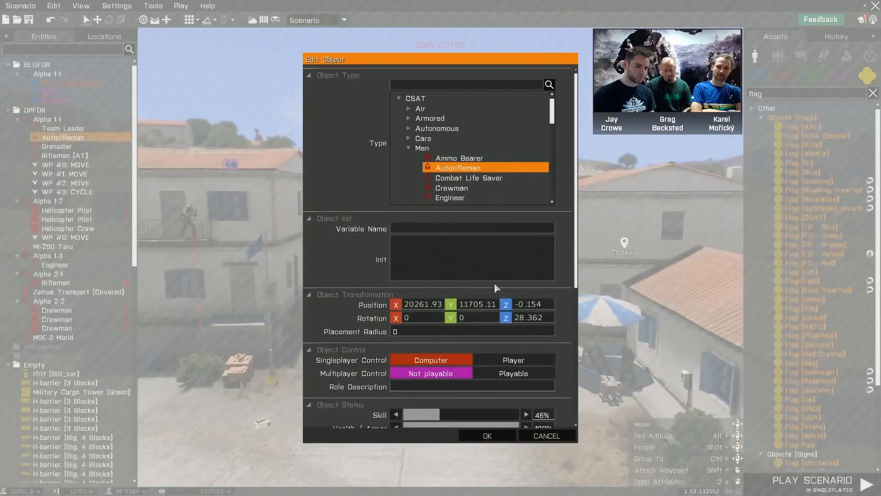
pyautogui.click(544, 433)
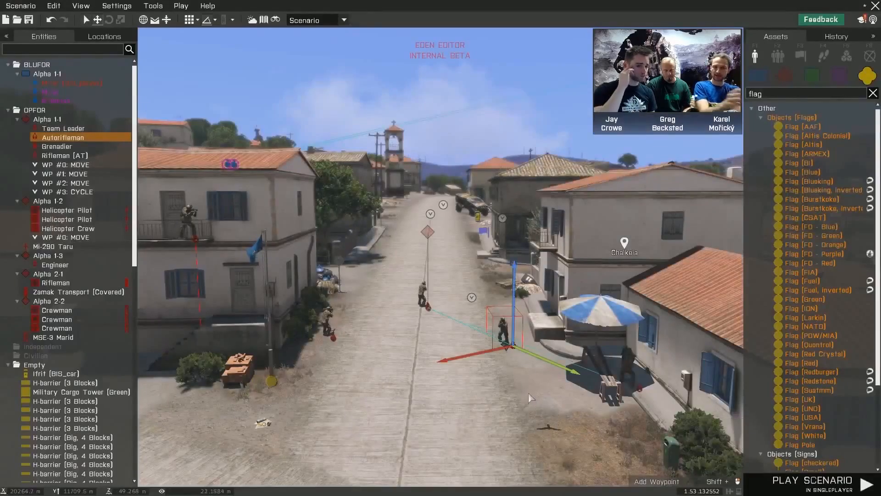
# - Move the autorifleman a short distance along his green axis towards the parasol with the translation widget
pyautogui.press('w')
pyautogui.moveTo(517, 389); pyautogui.dragTo(547, 382, button='right')
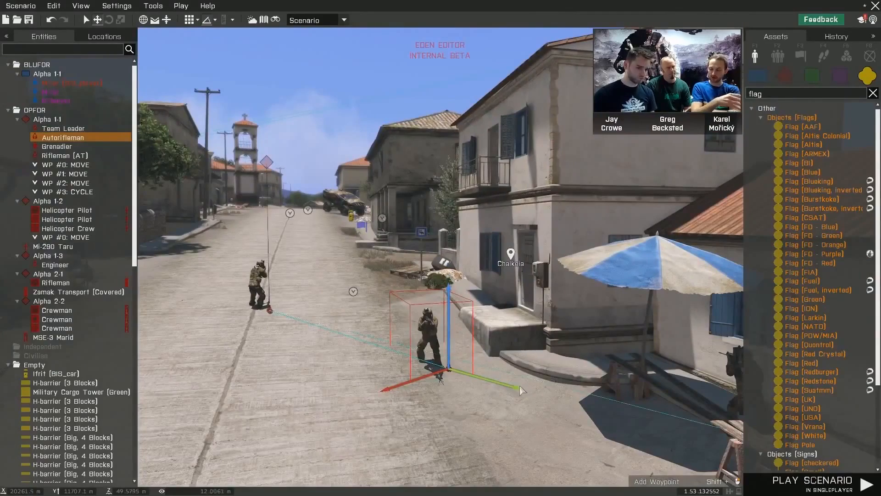
pyautogui.moveTo(512, 389); pyautogui.dragTo(540, 398)
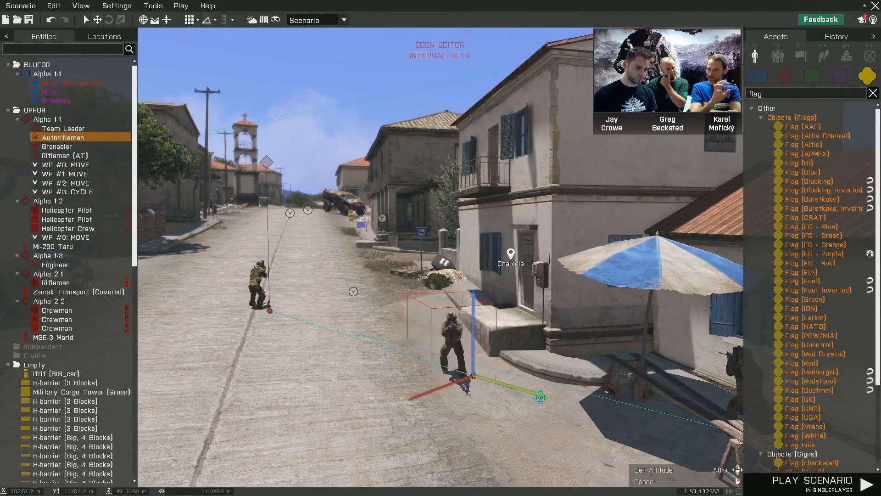
pyautogui.moveTo(473, 394); pyautogui.dragTo(411, 334, button='right')
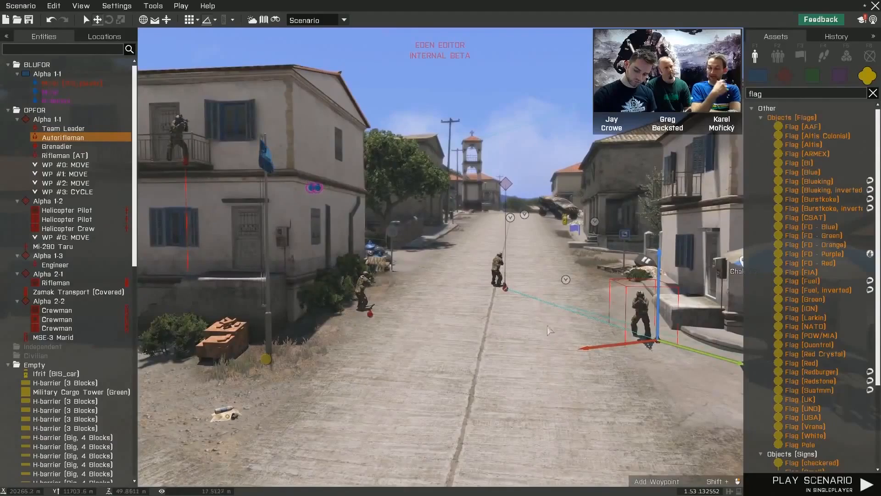
# - Reselect the autorifleman to examine his translation widget, then select the grenadier by the bushes across the street
pyautogui.click(651, 263)
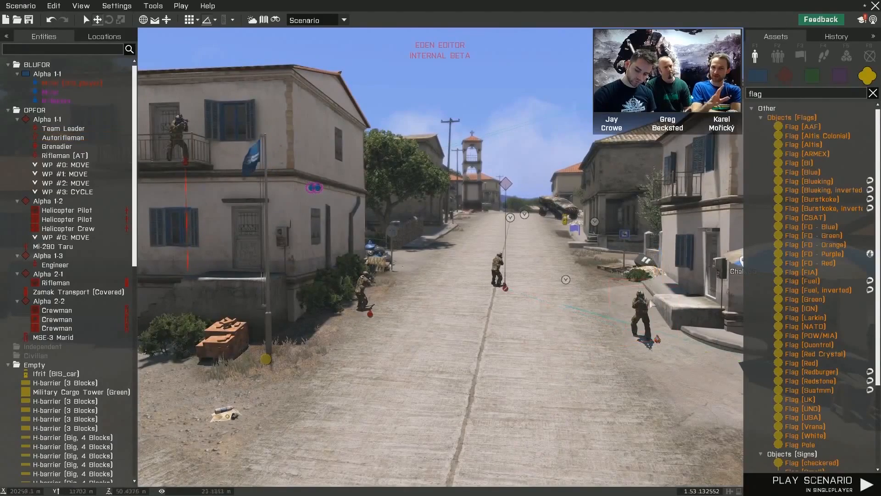
pyautogui.click(645, 309)
pyautogui.moveTo(645, 310)
pyautogui.mouseDown()
pyautogui.moveTo(653, 278)
pyautogui.moveTo(645, 316)
pyautogui.mouseUp()
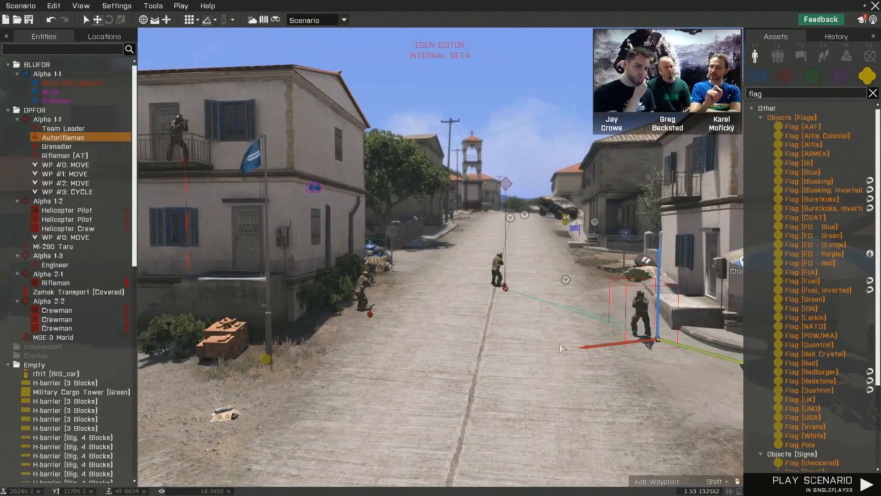
pyautogui.moveTo(535, 344); pyautogui.dragTo(572, 345, button='right')
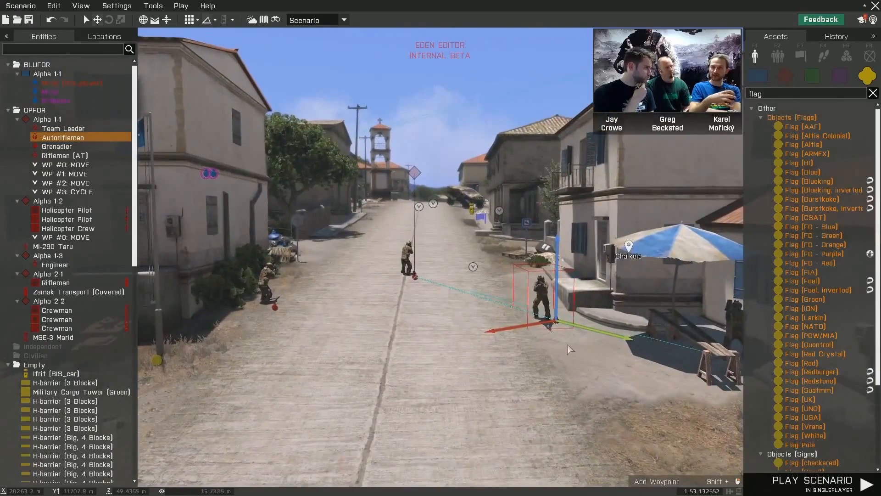
pyautogui.click(540, 347)
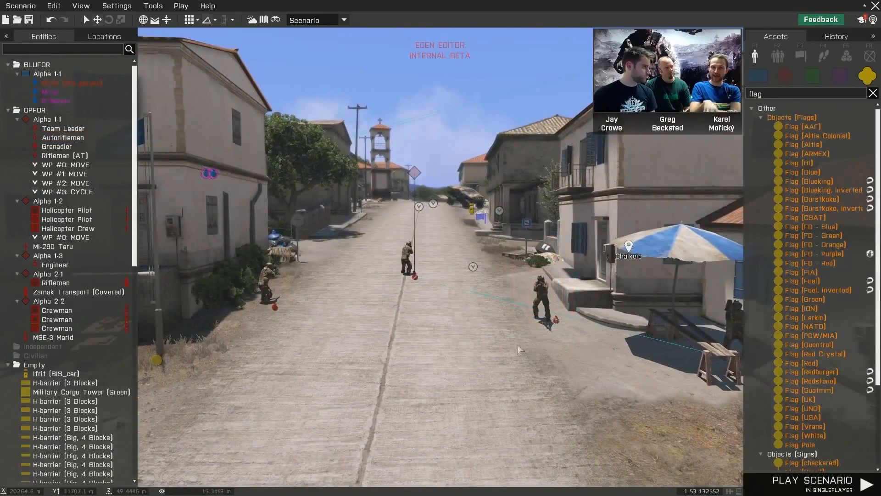
pyautogui.click(403, 266)
pyautogui.click(283, 296)
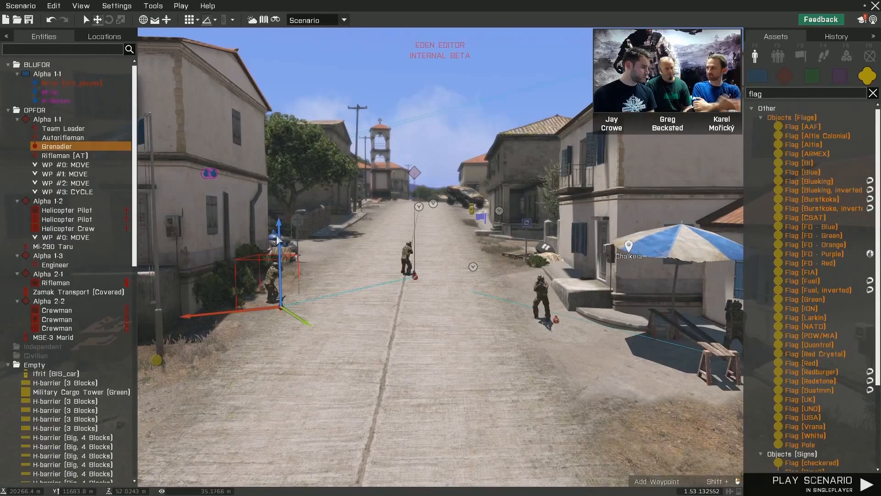
# - Set the Y rotation of the Ifrit up the street to 90 in its attributes
pyautogui.press('w')
pyautogui.moveTo(436, 350); pyautogui.dragTo(441, 343, button='right')
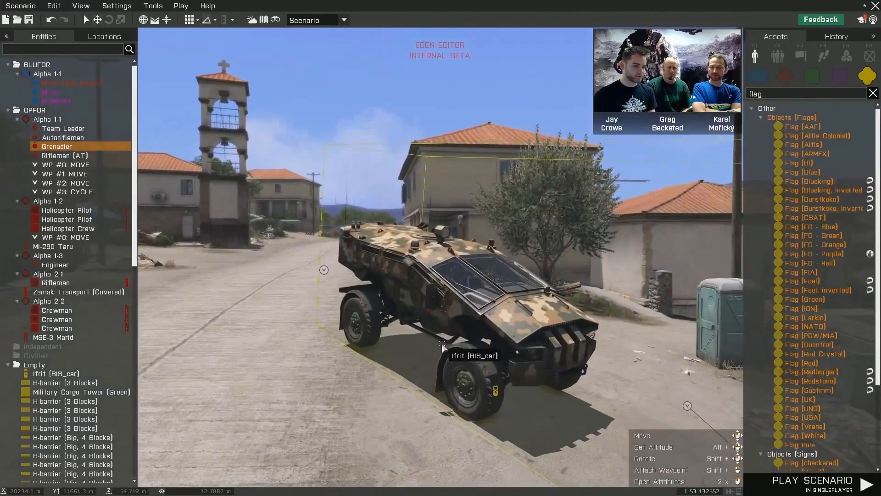
pyautogui.doubleClick(442, 347)
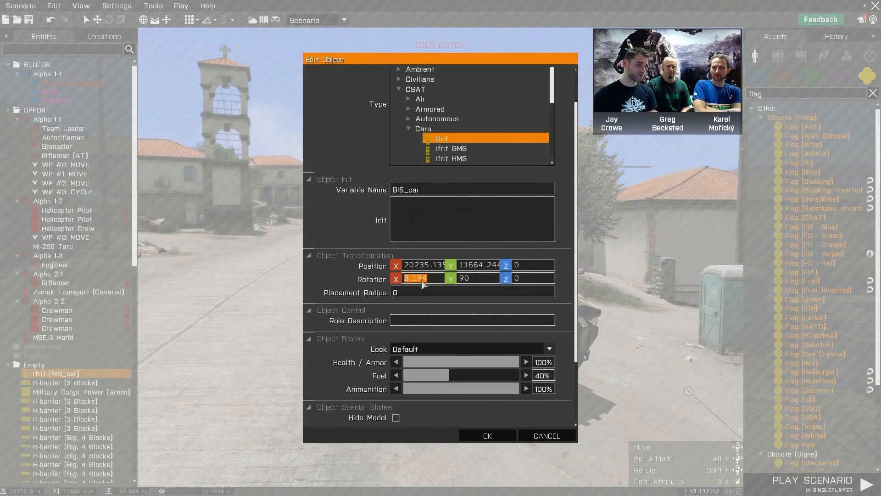
pyautogui.click(477, 430)
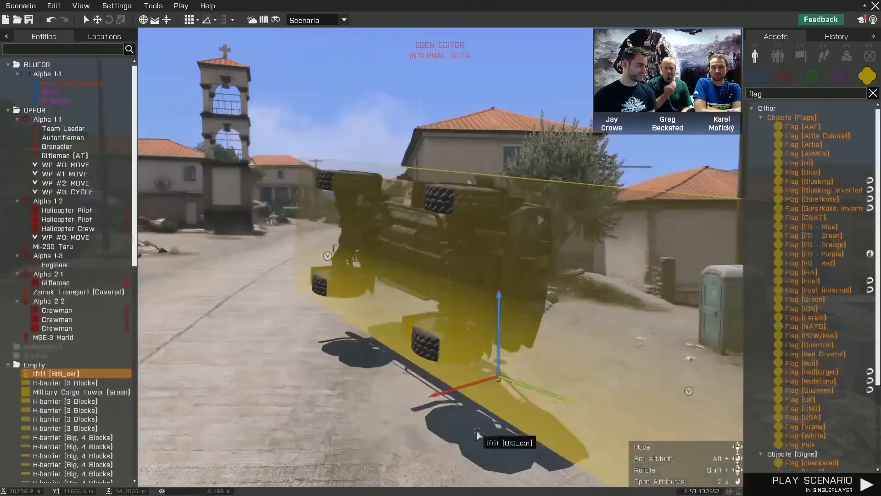
# - Inspect the rotated Ifrit from several sides, then examine the street leading back to the patrol
pyautogui.scroll(3, 460, 389)
pyautogui.press('d')
pyautogui.moveTo(461, 391); pyautogui.dragTo(432, 384, button='right')
pyautogui.press('a')
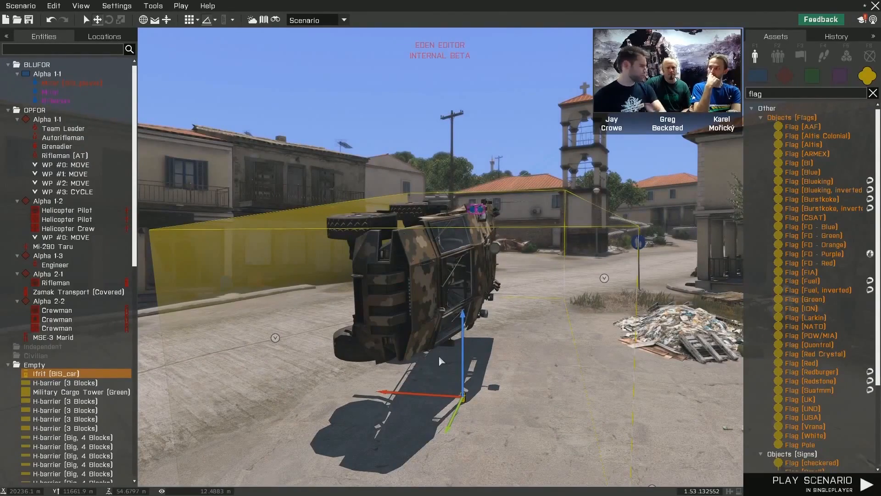
pyautogui.press('w')
pyautogui.moveTo(464, 354); pyautogui.dragTo(588, 369, button='right')
pyautogui.press('a')
pyautogui.press('d')
pyautogui.press('q')
pyautogui.press('z')
pyautogui.press('w')
pyautogui.press('a')
pyautogui.press('w')
pyautogui.press('q')
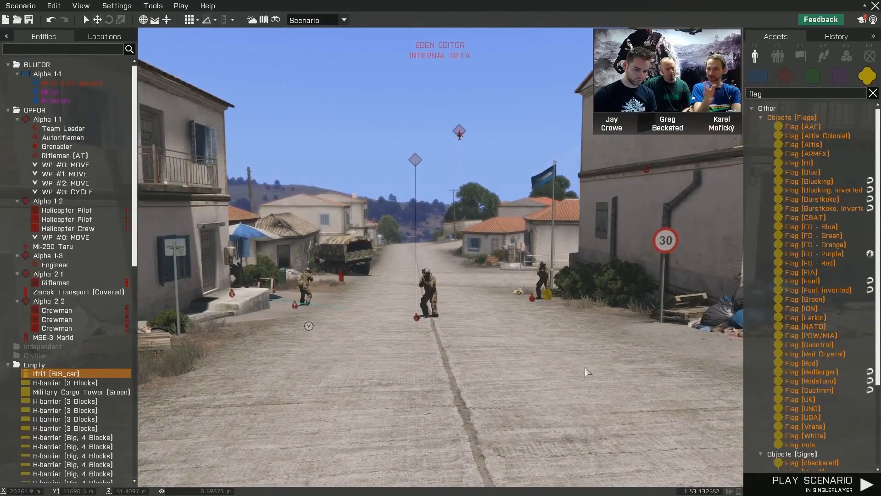
# - Search the assets for table and place a Camping Table (Small) on the pavement by the house wall near the parasol
pyautogui.press('w')
pyautogui.moveTo(544, 356); pyautogui.dragTo(270, 362, button='right')
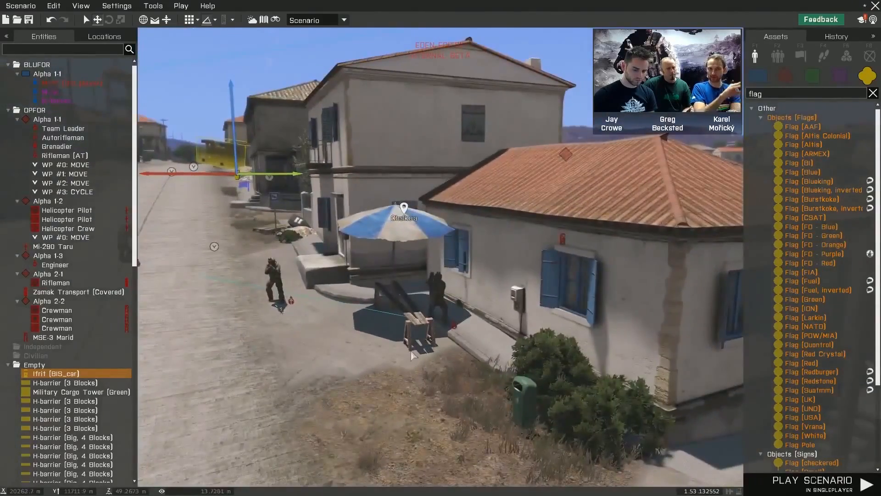
pyautogui.press('z')
pyautogui.moveTo(411, 352); pyautogui.dragTo(438, 327, button='right')
pyautogui.press('w')
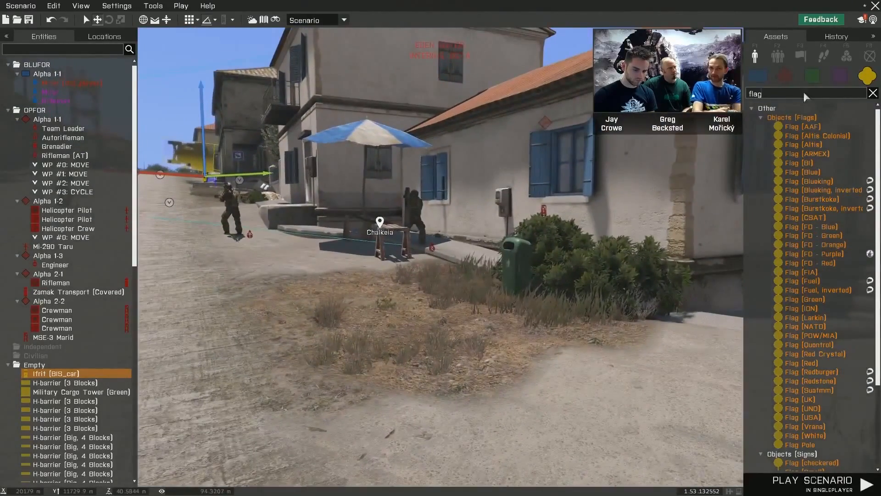
pyautogui.write('table')
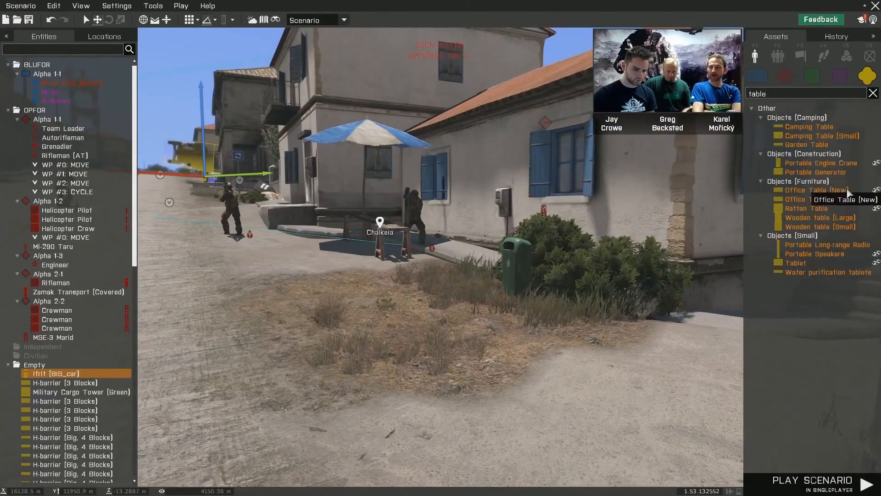
pyautogui.click(823, 136)
pyautogui.press('w')
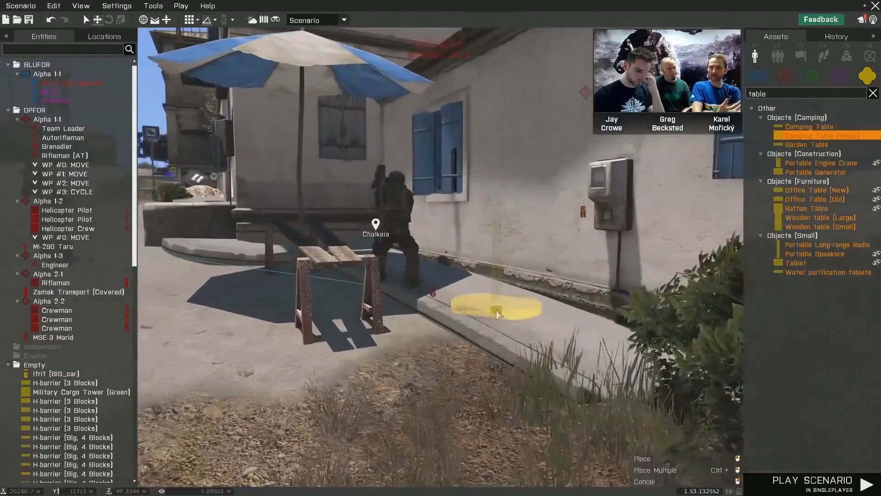
pyautogui.click(497, 310)
# - Position the small camping table against the wall beneath the electricity meter
pyautogui.press('w')
pyautogui.moveTo(503, 327); pyautogui.dragTo(532, 324, button='right')
pyautogui.keyDown('shift'); pyautogui.moveTo(489, 261); pyautogui.dragTo(548, 330); pyautogui.keyUp('shift')
pyautogui.moveTo(470, 248); pyautogui.dragTo(637, 287)
pyautogui.press('a')
pyautogui.moveTo(637, 287); pyautogui.dragTo(574, 325, button='right')
pyautogui.press('s')
pyautogui.press('q')
pyautogui.press('w')
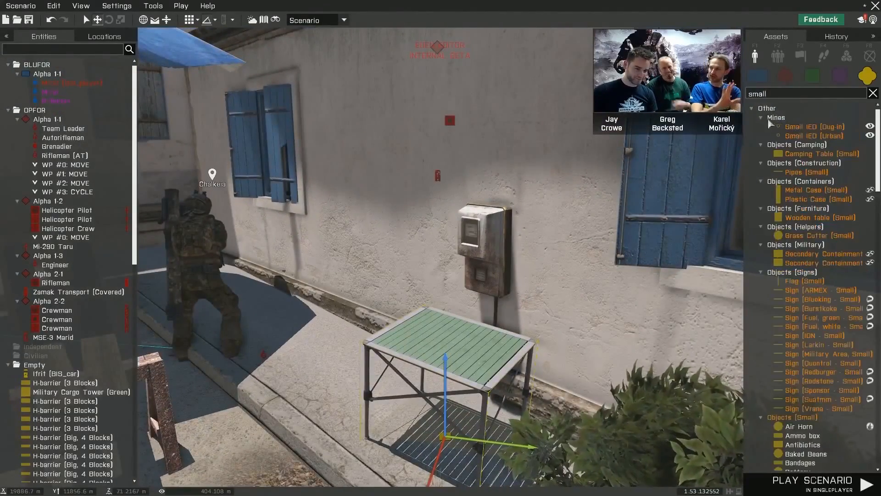
# - Find the Box of matches among the small objects and try to place it on the camping table
pyautogui.scroll(-8, 822, 230)
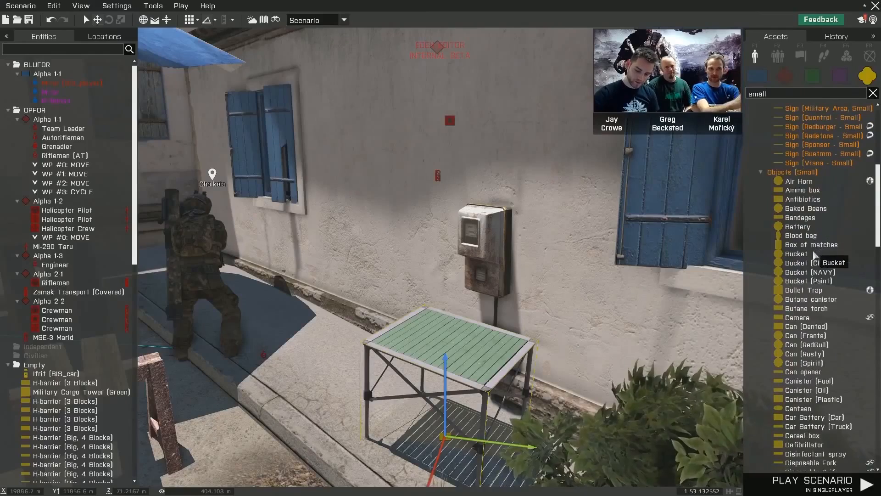
pyautogui.click(808, 248)
pyautogui.press('w')
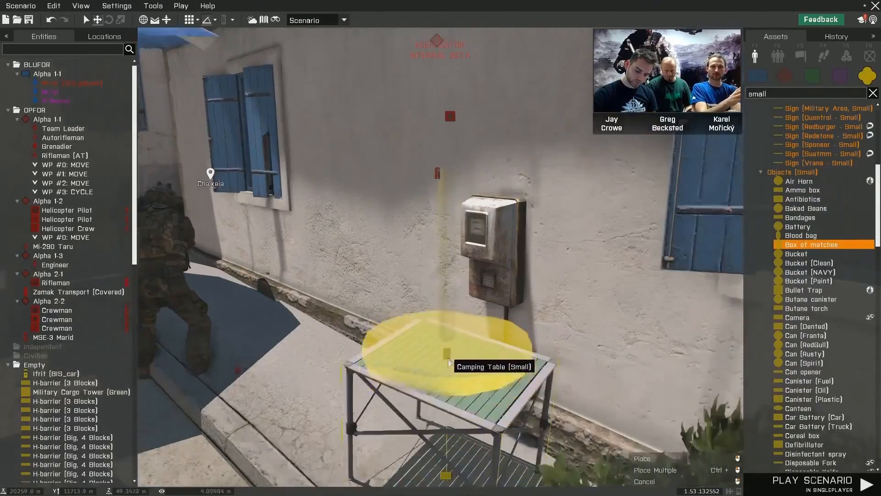
pyautogui.click(434, 369)
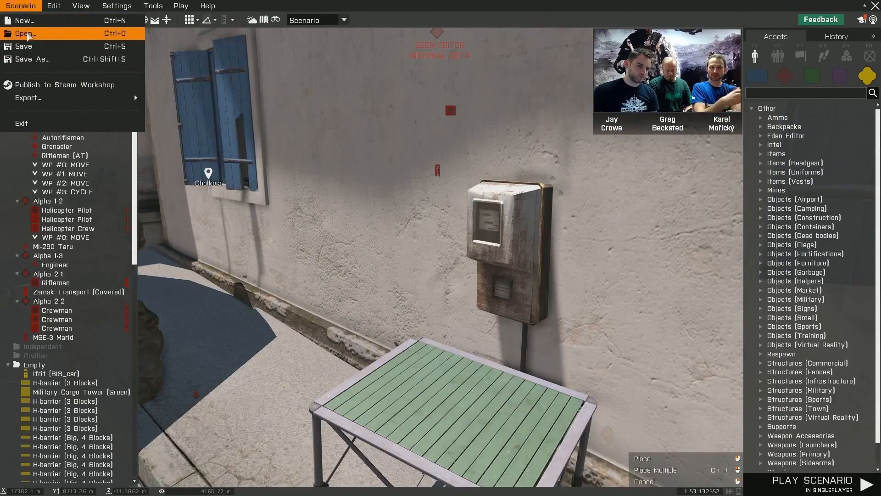
# - Compare the livestream_test_1 scenario with the older showcase scenarios in the open dialog, then leave without opening any
pyautogui.click(25, 34)
pyautogui.click(405, 92)
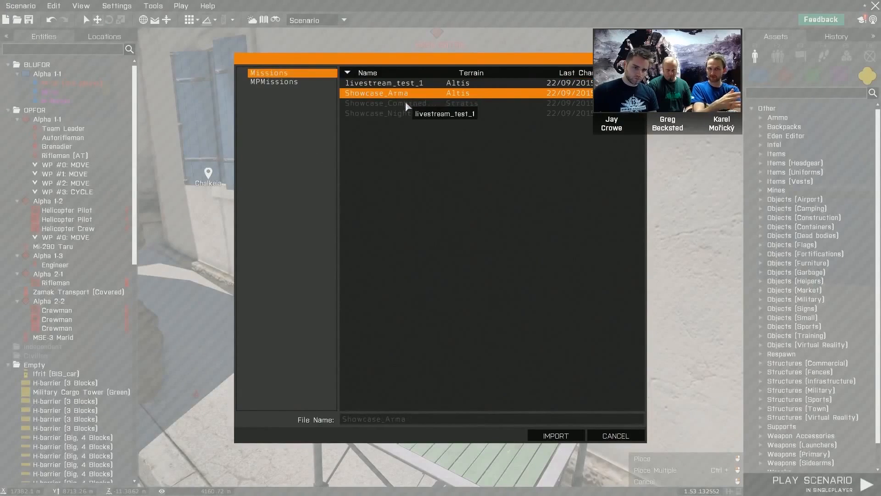
pyautogui.click(405, 103)
pyautogui.click(404, 113)
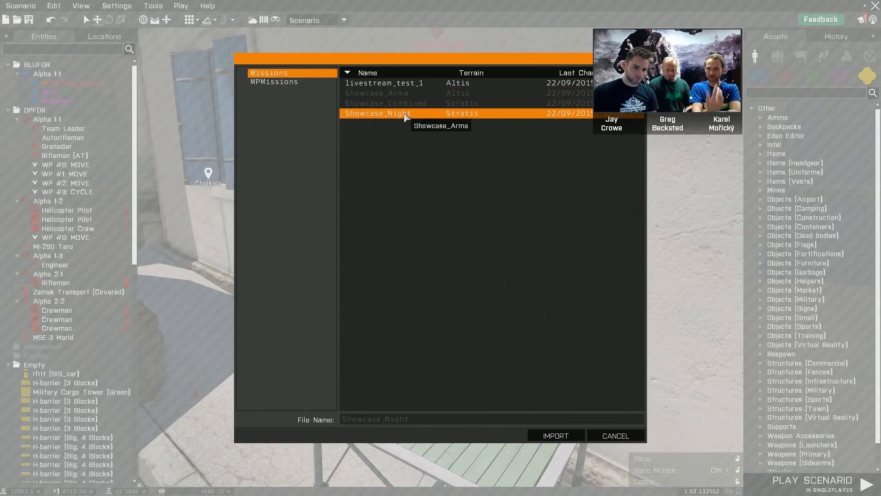
pyautogui.click(428, 85)
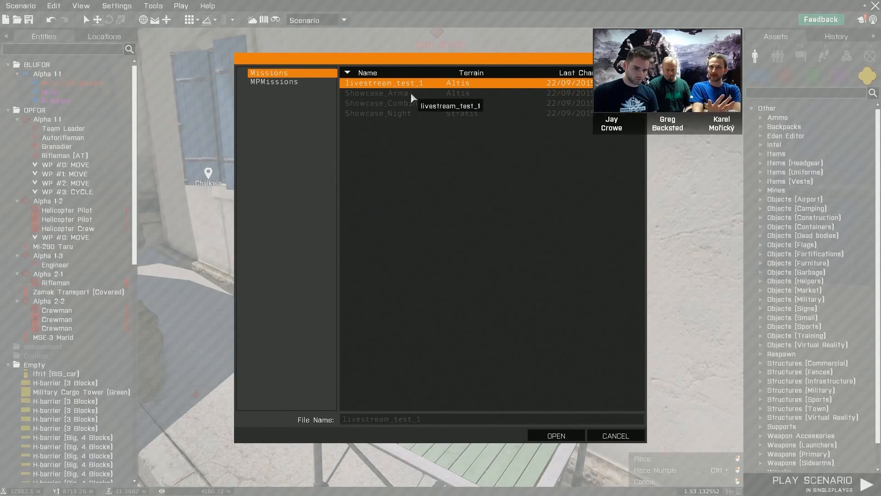
pyautogui.click(415, 93)
pyautogui.click(420, 84)
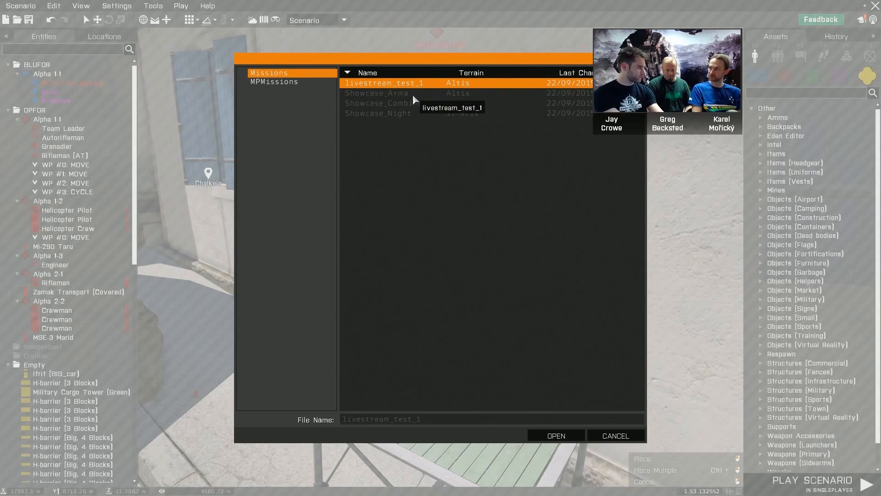
pyautogui.click(413, 95)
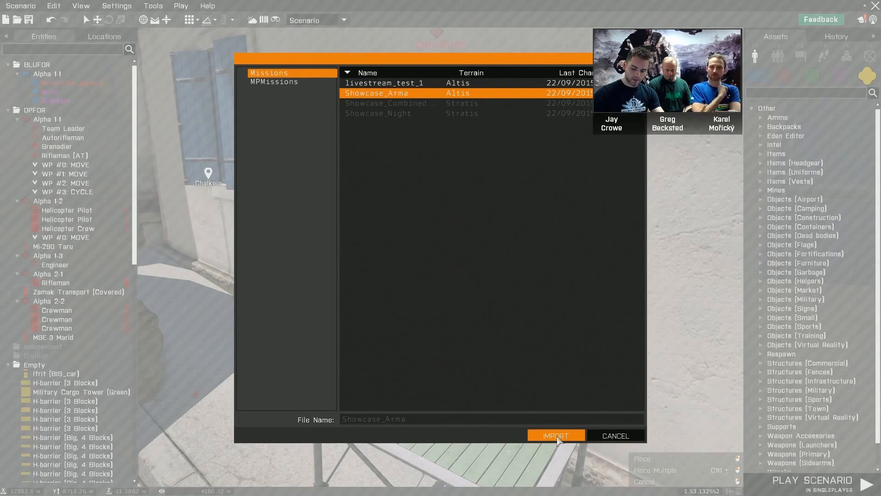
pyautogui.click(617, 440)
# - Save the current scenario over livestream_test_1
pyautogui.hotkey('ctrl', 's')
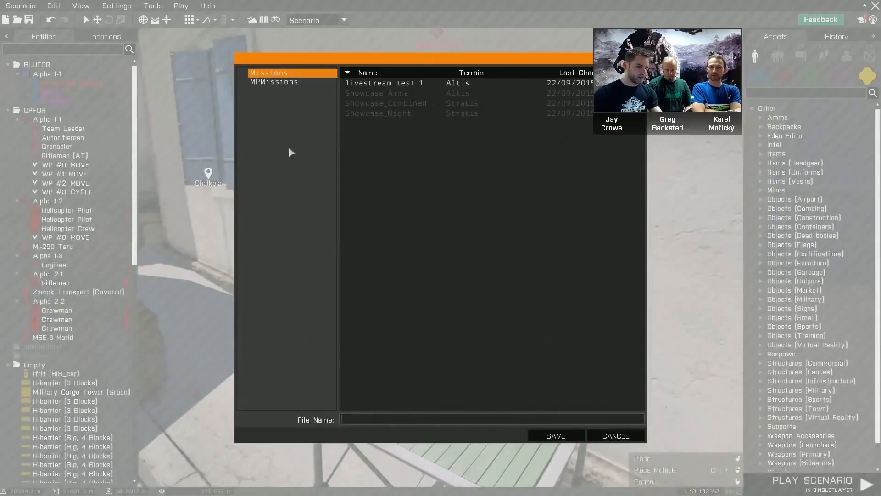
pyautogui.click(393, 84)
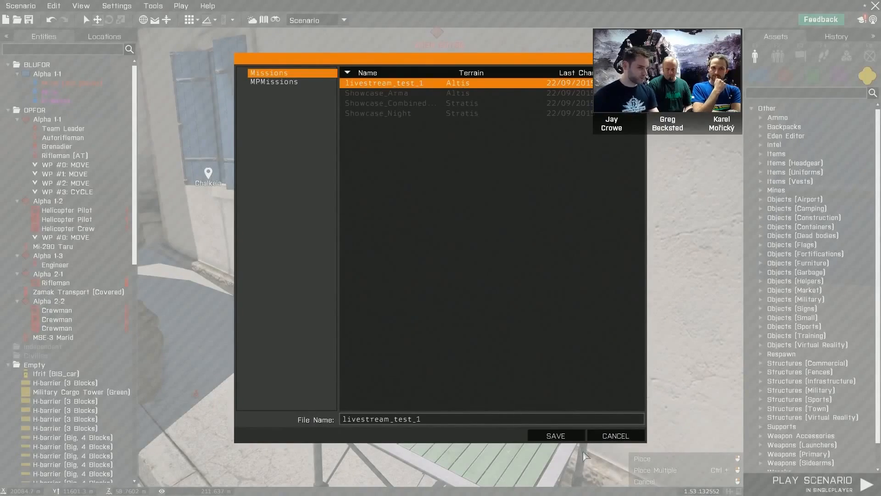
pyautogui.click(561, 437)
pyautogui.click(443, 271)
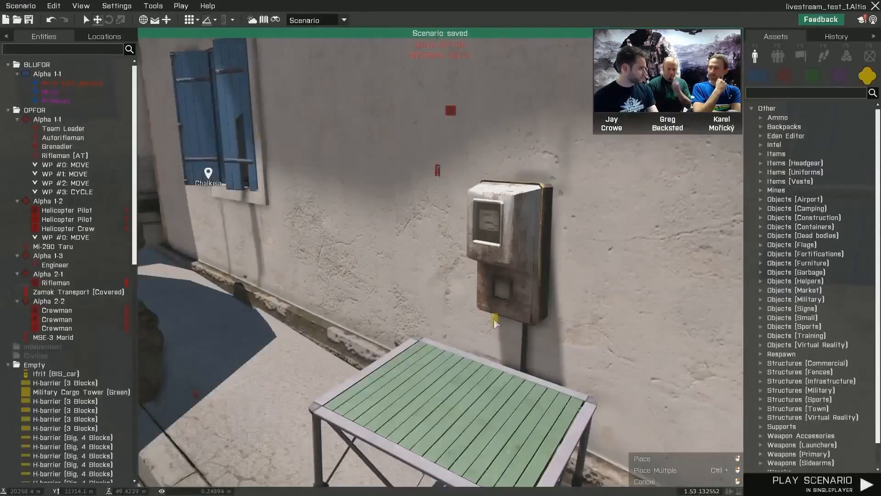
# - Import the Showcase_Arma scenario from the Missions folder, accepting its conversion to the new format
pyautogui.moveTo(492, 314); pyautogui.dragTo(462, 312, button='right')
pyautogui.press('s')
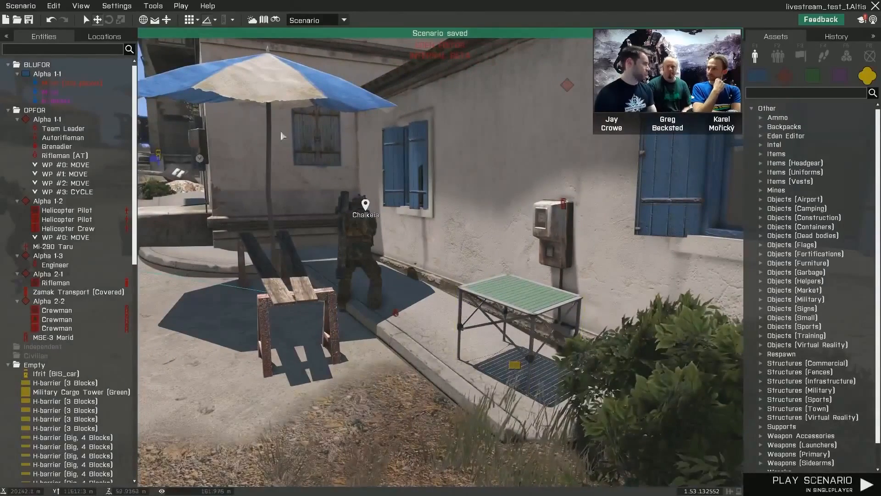
pyautogui.click(21, 6)
pyautogui.click(38, 33)
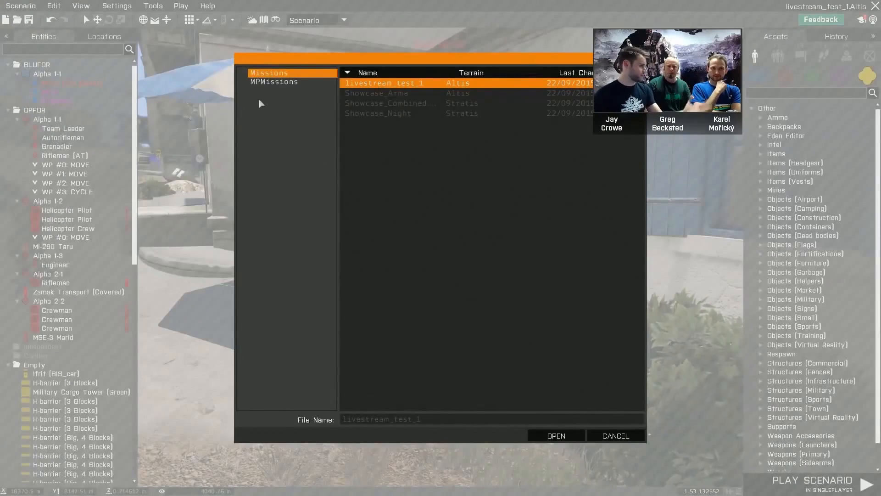
pyautogui.click(376, 93)
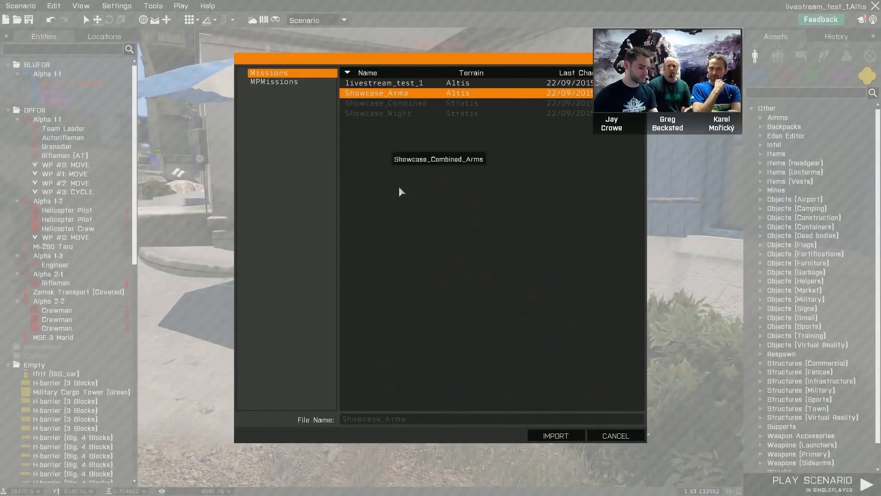
pyautogui.click(555, 436)
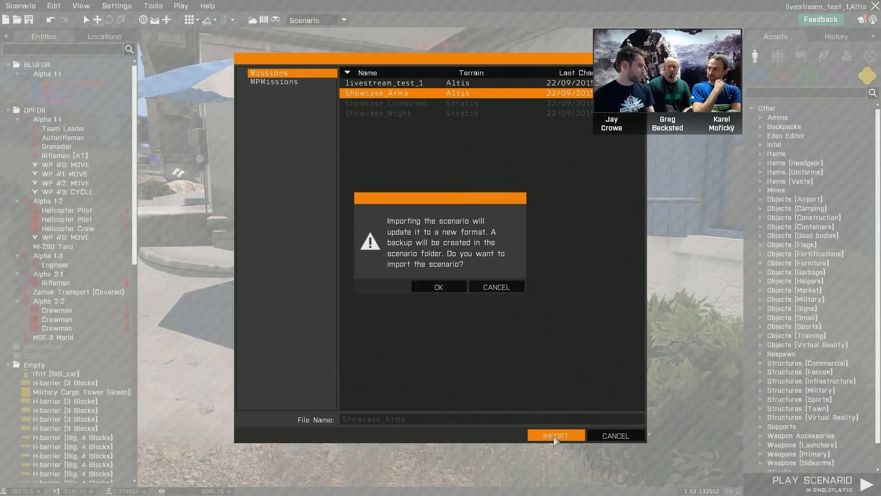
pyautogui.click(439, 288)
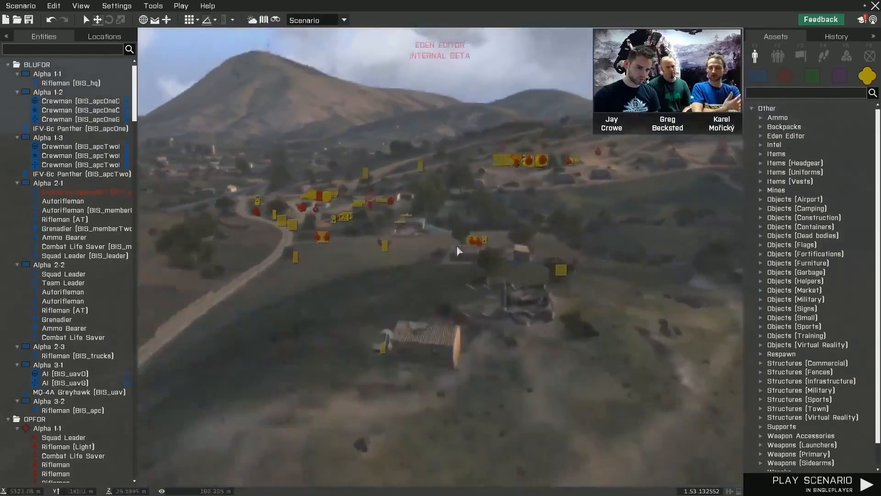
# - Examine the imported scenario across the fields, around the tank and along the H-barrier fortifications
pyautogui.press('w')
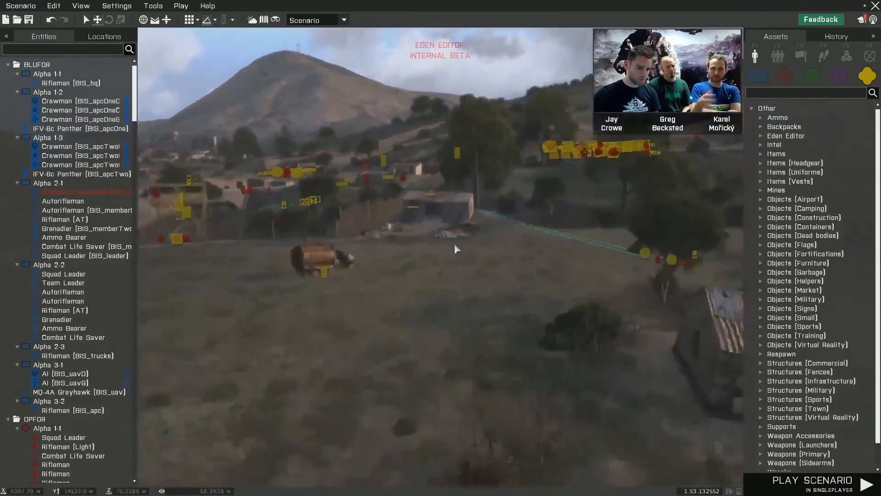
pyautogui.moveTo(455, 243); pyautogui.dragTo(494, 246, button='right')
pyautogui.press('d')
pyautogui.press('w')
pyautogui.press('w')
pyautogui.press('w')
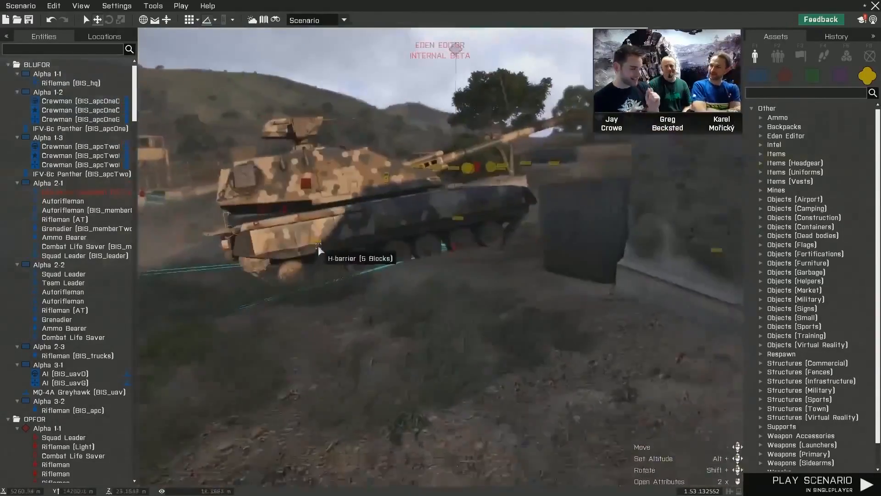
pyautogui.press('w')
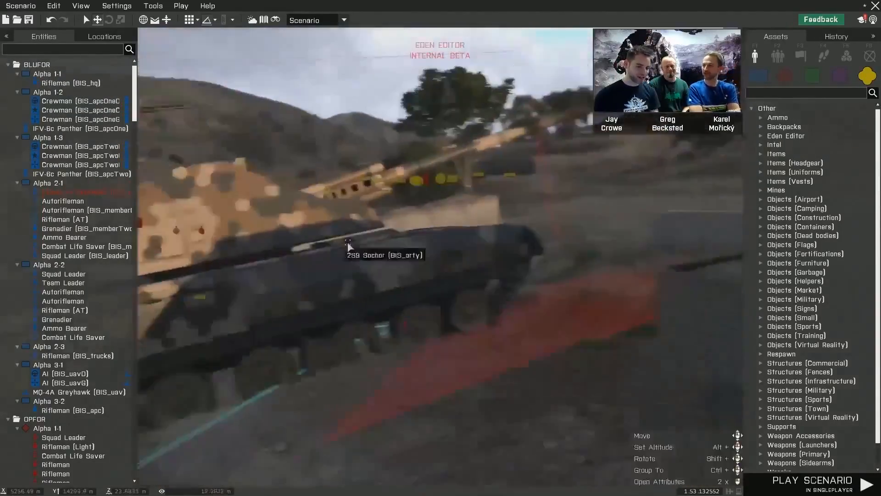
pyautogui.press('w')
pyautogui.moveTo(347, 243); pyautogui.dragTo(298, 249, button='right')
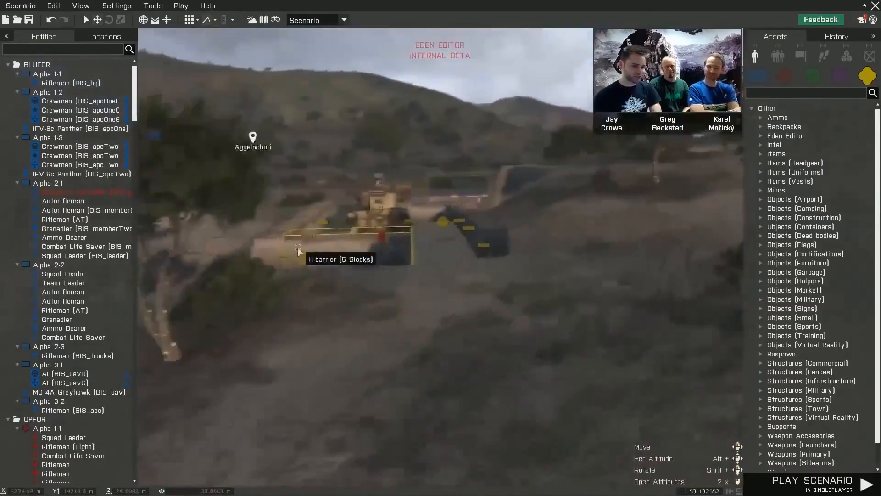
pyautogui.moveTo(506, 275); pyautogui.dragTo(232, 269, button='right')
pyautogui.press('d')
pyautogui.press('w')
pyautogui.press('s')
pyautogui.press('w')
# - Examine the area around the Military Cargo Tower (Brown) and select the long blue cargo container beside it
pyautogui.press('w')
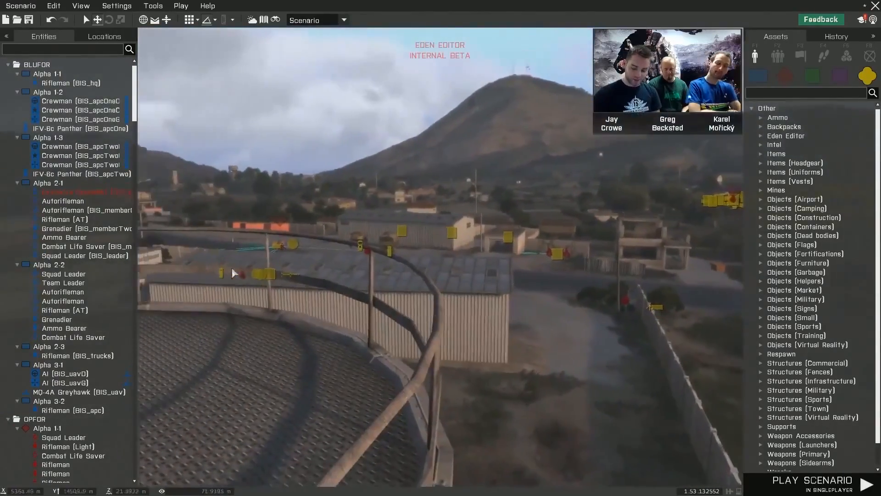
pyautogui.moveTo(568, 307); pyautogui.dragTo(668, 310, button='right')
pyautogui.press('w')
pyautogui.moveTo(620, 307); pyautogui.dragTo(528, 373, button='right')
pyautogui.click(507, 374)
pyautogui.keyDown('alt'); pyautogui.moveTo(510, 372); pyautogui.dragTo(570, 370); pyautogui.keyUp('alt')
pyautogui.moveTo(569, 368); pyautogui.dragTo(432, 317, button='right')
pyautogui.press('s')
pyautogui.press('d')
pyautogui.press('w')
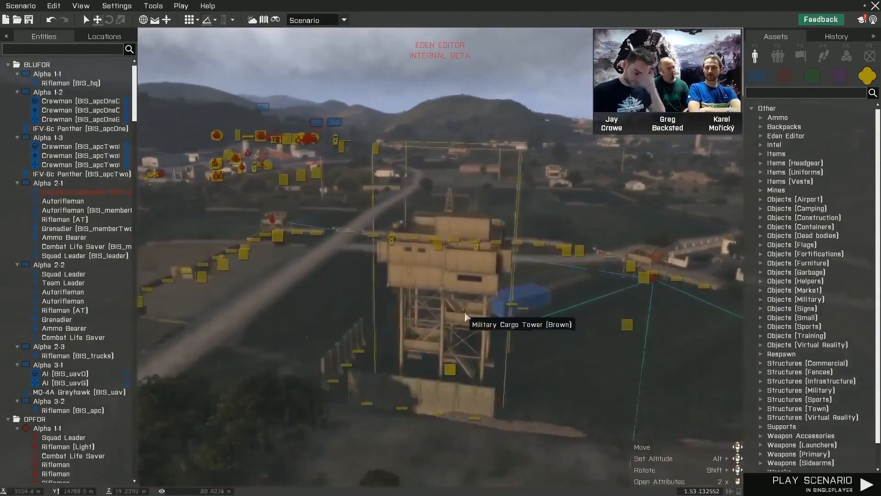
pyautogui.click(465, 316)
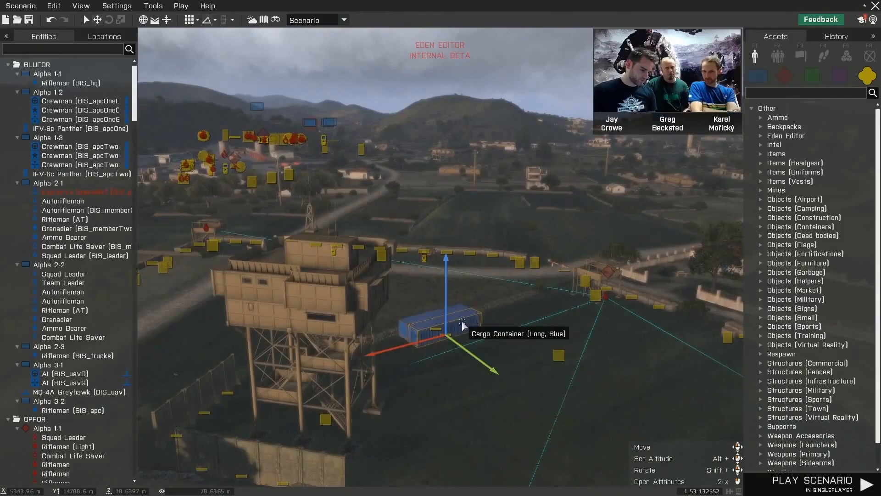
pyautogui.press('d')
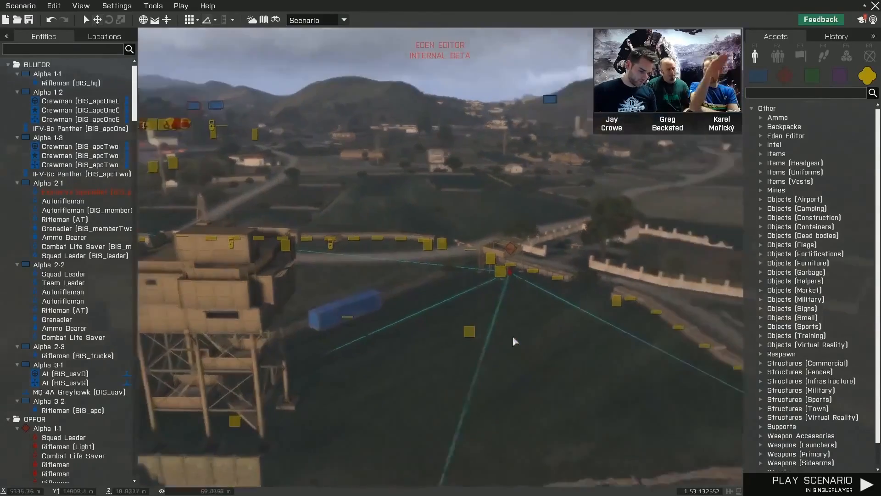
# - Examine the scenario's fields and road as far as the camouflaged trucks parked beside the metal warehouse
pyautogui.moveTo(514, 340); pyautogui.dragTo(180, 318, button='right')
pyautogui.press('d')
pyautogui.press('w')
pyautogui.press('d')
pyautogui.press('w')
pyautogui.press('d')
pyautogui.press('w')
pyautogui.press('w')
pyautogui.press('w')
pyautogui.press('w')
pyautogui.press('s')
pyautogui.press('q')
pyautogui.moveTo(541, 329)
pyautogui.mouseDown(button='right')
pyautogui.moveTo(513, 335)
pyautogui.moveTo(535, 335)
pyautogui.mouseUp(button='right')
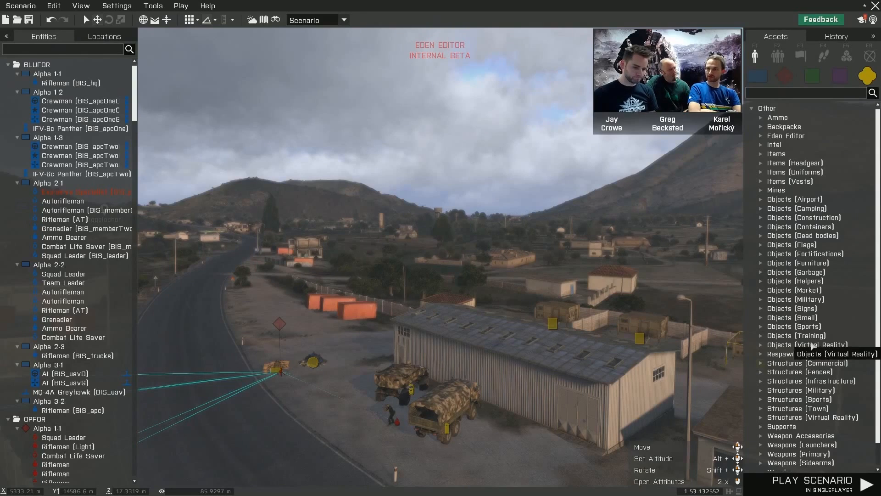
# - Place a Moving Hostage 1 (Front) from the Training objects by the warehouse wall near the camouflaged truck
pyautogui.click(762, 338)
pyautogui.scroll(-5, 827, 326)
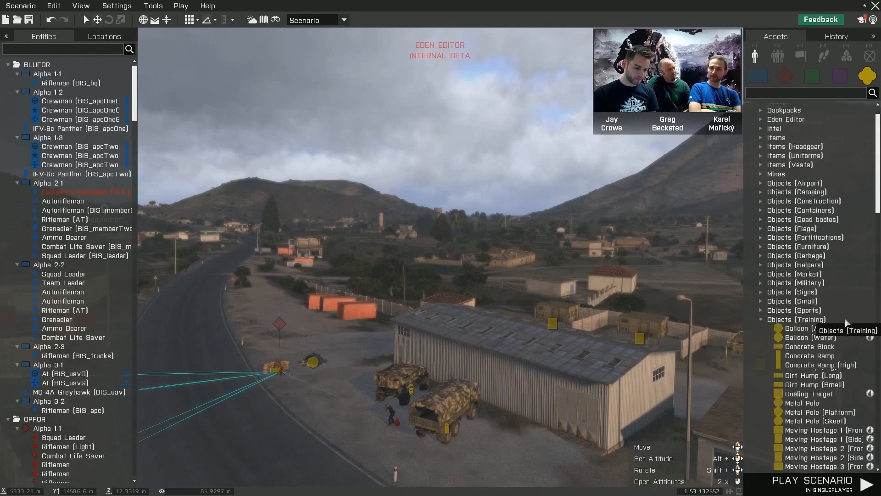
pyautogui.scroll(-3, 849, 311)
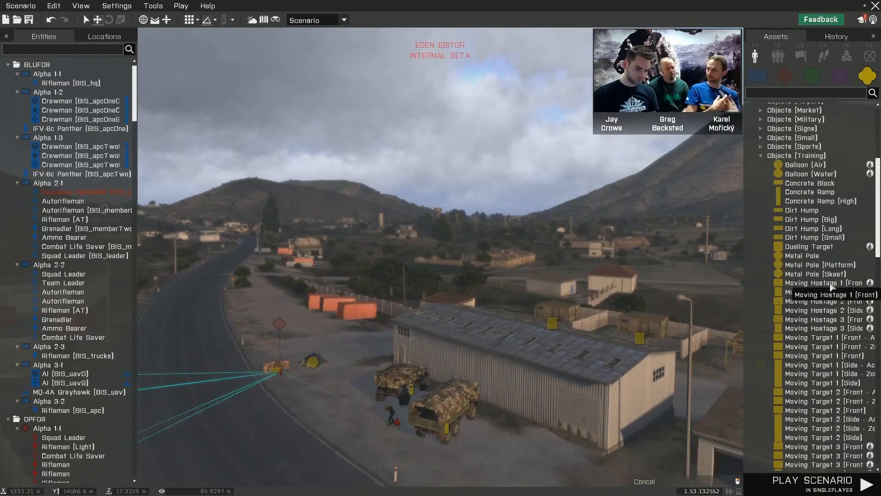
pyautogui.press('z')
pyautogui.press('w')
pyautogui.moveTo(591, 388); pyautogui.dragTo(567, 387, button='right')
pyautogui.click(567, 377)
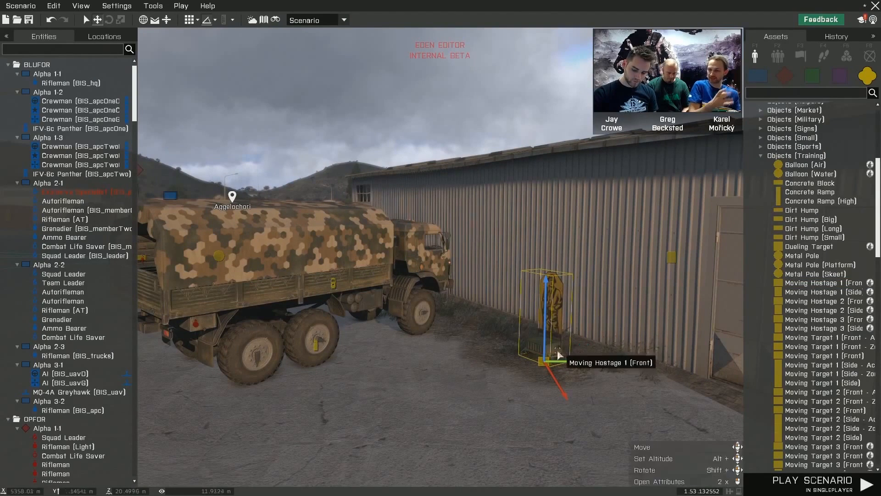
# - Move the hostage target along the warehouse wall to just beside the large doors, then browse the asset categories
pyautogui.moveTo(577, 340); pyautogui.dragTo(637, 357)
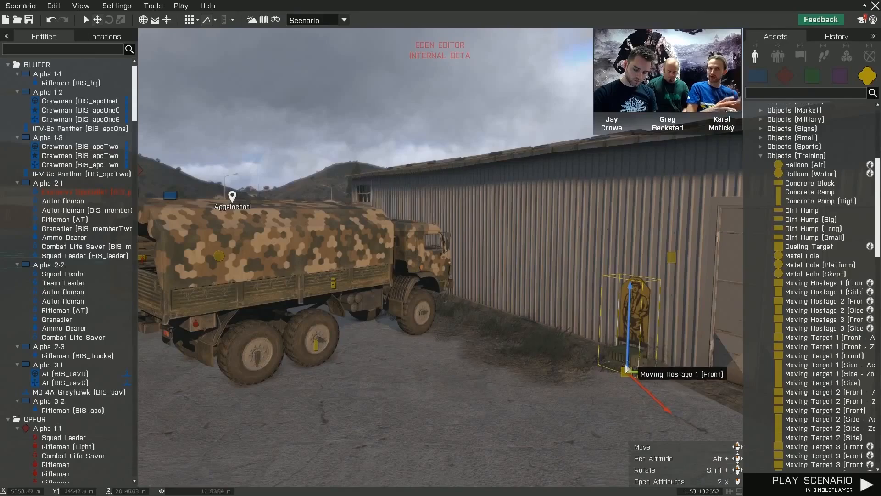
pyautogui.press('s')
pyautogui.moveTo(596, 388); pyautogui.dragTo(599, 390, button='right')
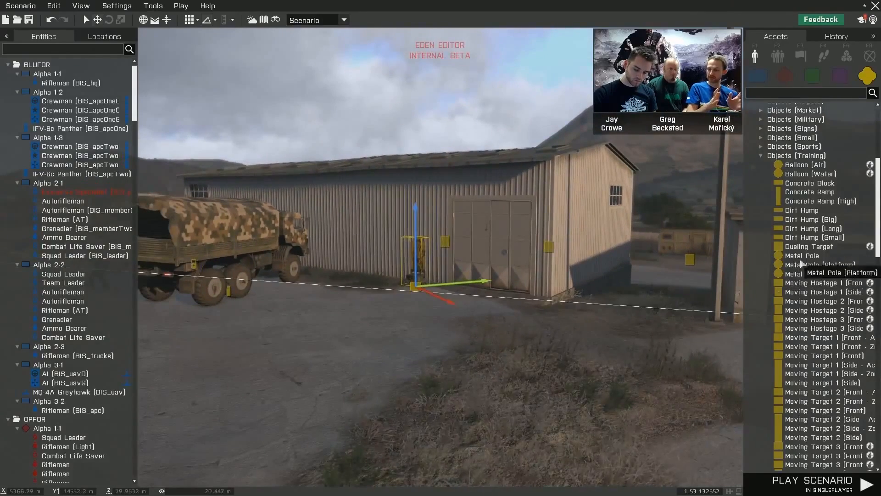
pyautogui.scroll(-4, 802, 263)
pyautogui.scroll(5, 799, 181)
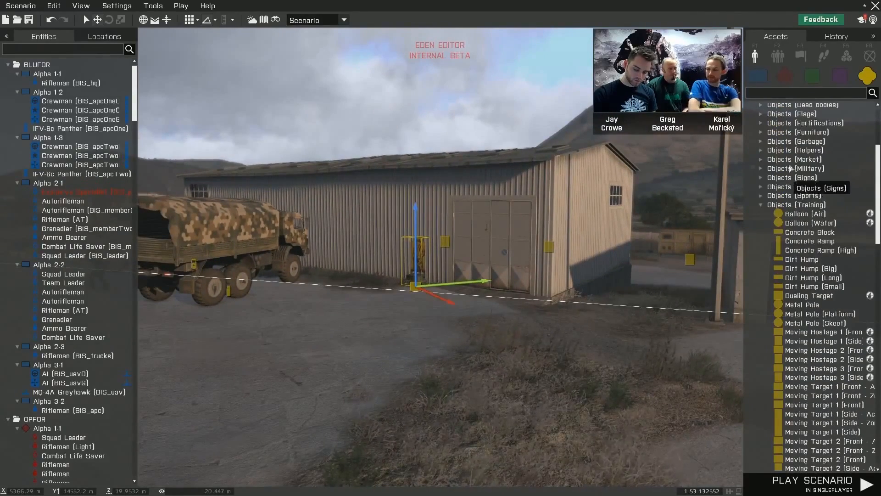
pyautogui.write('relax')
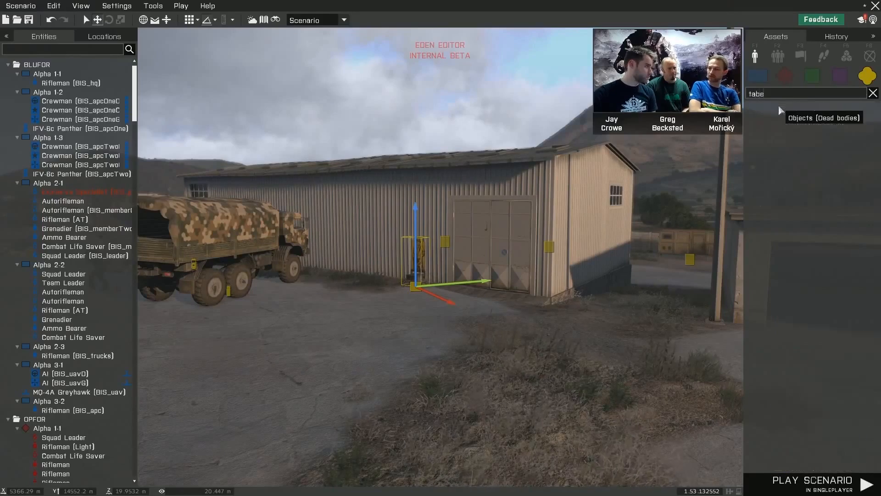
pyautogui.press('BackSpace')
pyautogui.press('BackSpace')
pyautogui.press('BackSpace')
pyautogui.press('BackSpace')
pyautogui.press('BackSpace')
# - Examine the walled compound with the open truck, orange container and watchtower, and the road and warehouse trucks beside it
pyautogui.moveTo(537, 260); pyautogui.dragTo(402, 264, button='right')
pyautogui.press('w')
pyautogui.moveTo(451, 350)
pyautogui.mouseDown(button='right')
pyautogui.moveTo(342, 349)
pyautogui.moveTo(478, 357)
pyautogui.moveTo(458, 350)
pyautogui.mouseUp(button='right')
pyautogui.press('s')
pyautogui.press('q')
pyautogui.press('a')
pyautogui.press('w')
pyautogui.press('s')
pyautogui.press('s')
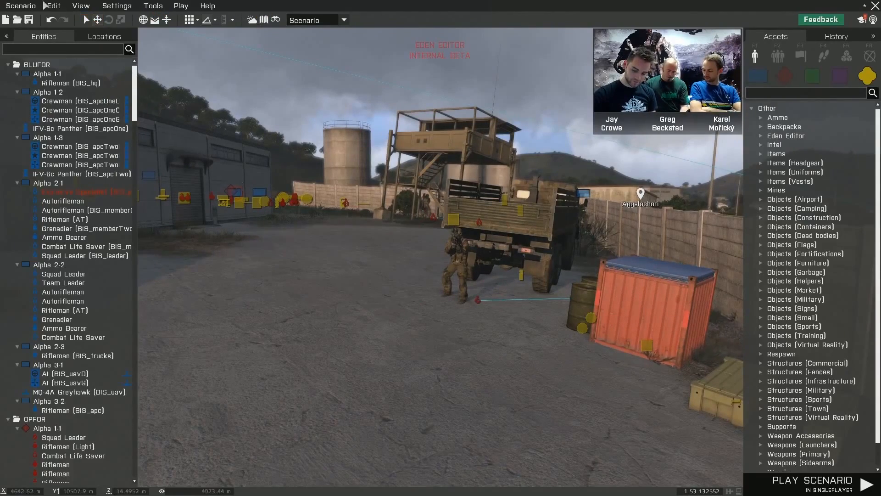
pyautogui.press('s')
pyautogui.moveTo(320, 256); pyautogui.dragTo(371, 264, button='right')
pyautogui.press('q')
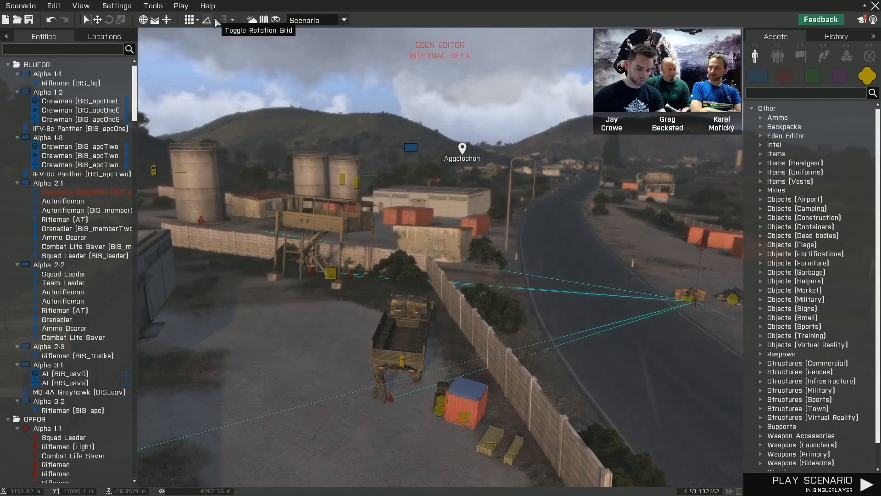
pyautogui.moveTo(349, 250); pyautogui.dragTo(415, 251, button='right')
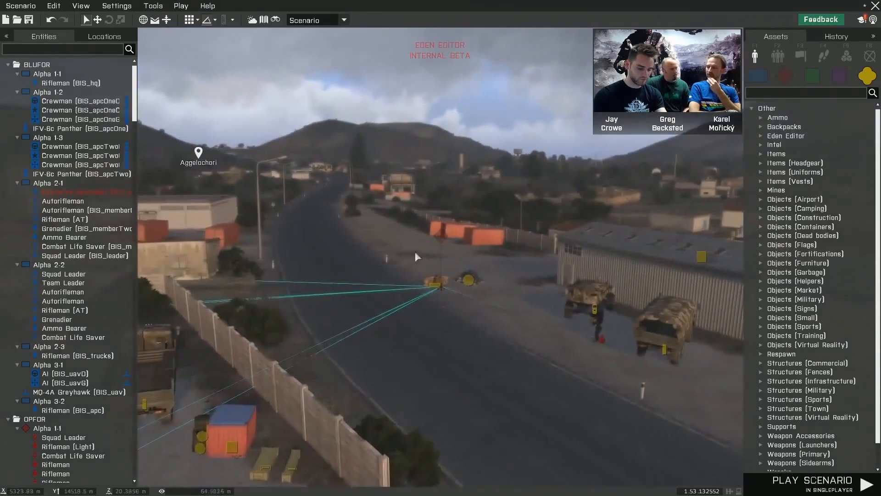
pyautogui.moveTo(461, 293); pyautogui.dragTo(477, 291, button='right')
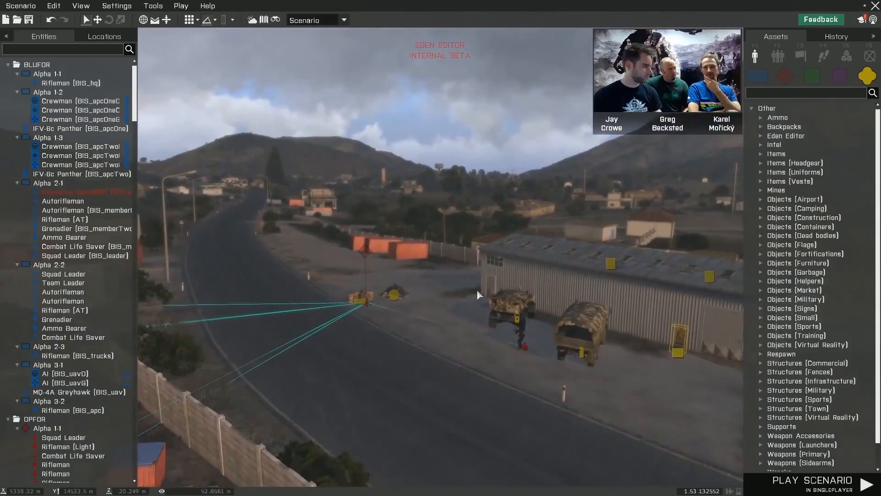
# - Go to the glazed booth of the stadium tower and browse the Camping and Garbage objects
pyautogui.moveTo(434, 316); pyautogui.dragTo(546, 322, button='right')
pyautogui.press('w')
pyautogui.moveTo(447, 356)
pyautogui.mouseDown(button='right')
pyautogui.moveTo(424, 358)
pyautogui.moveTo(500, 340)
pyautogui.moveTo(528, 352)
pyautogui.moveTo(461, 370)
pyautogui.moveTo(298, 350)
pyautogui.moveTo(381, 348)
pyautogui.moveTo(407, 357)
pyautogui.moveTo(275, 353)
pyautogui.moveTo(317, 353)
pyautogui.moveTo(129, 328)
pyautogui.moveTo(3, 333)
pyautogui.moveTo(324, 335)
pyautogui.moveTo(279, 332)
pyautogui.mouseUp(button='right')
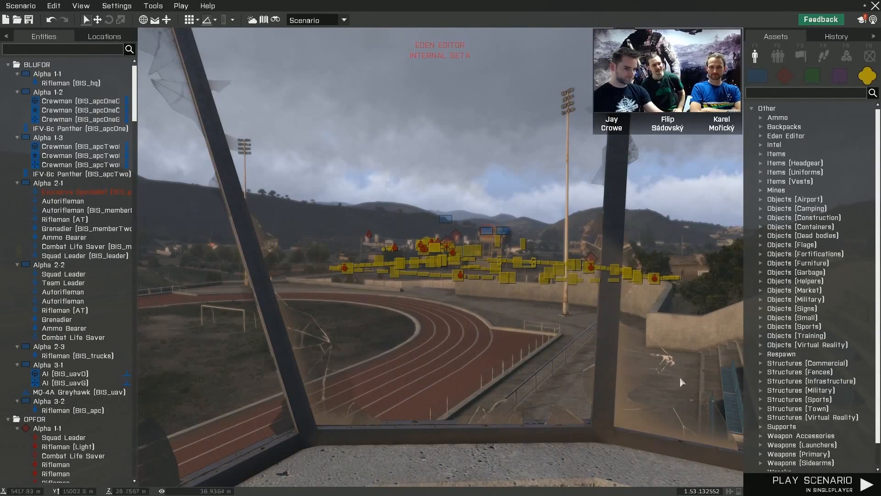
pyautogui.moveTo(536, 369); pyautogui.dragTo(477, 371, button='right')
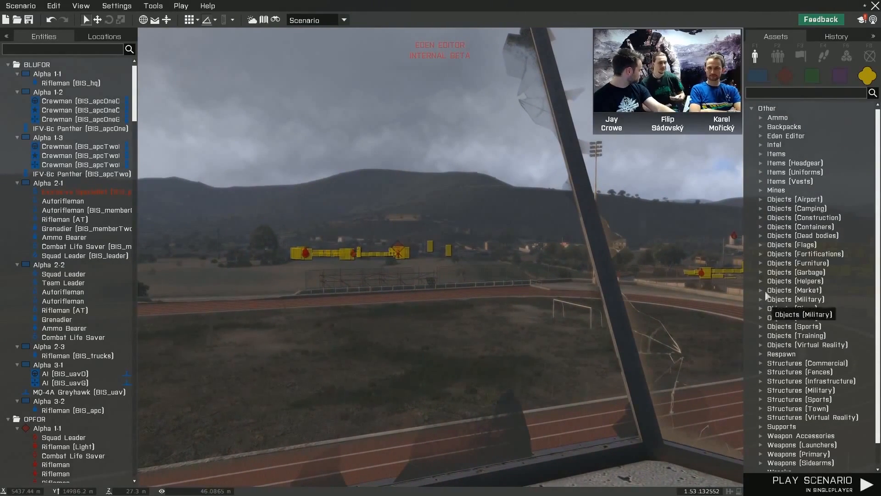
pyautogui.click(762, 207)
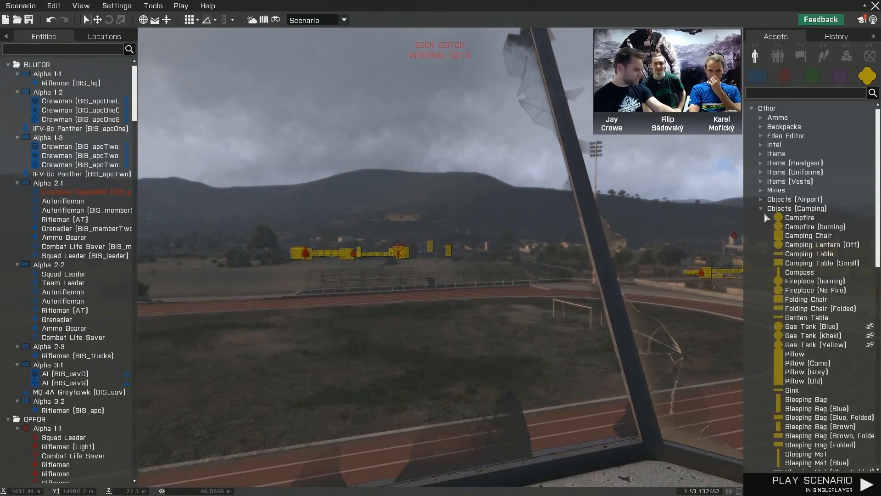
pyautogui.scroll(-8, 808, 317)
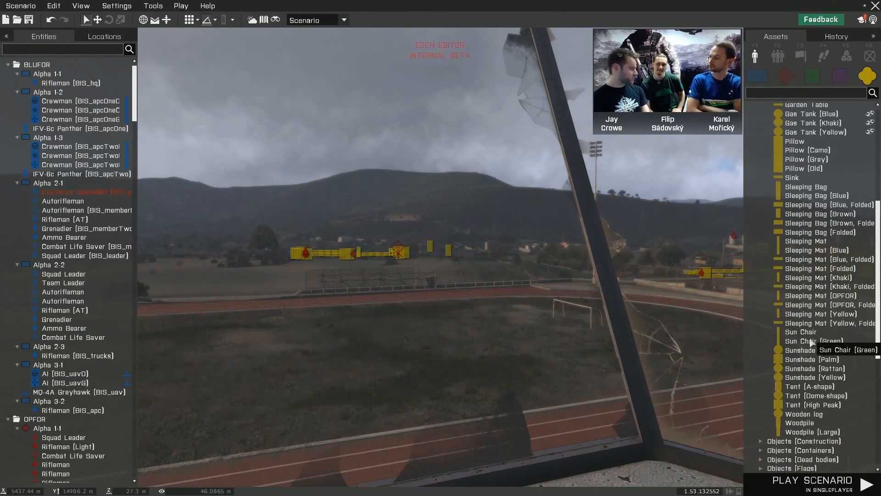
pyautogui.scroll(-5, 811, 346)
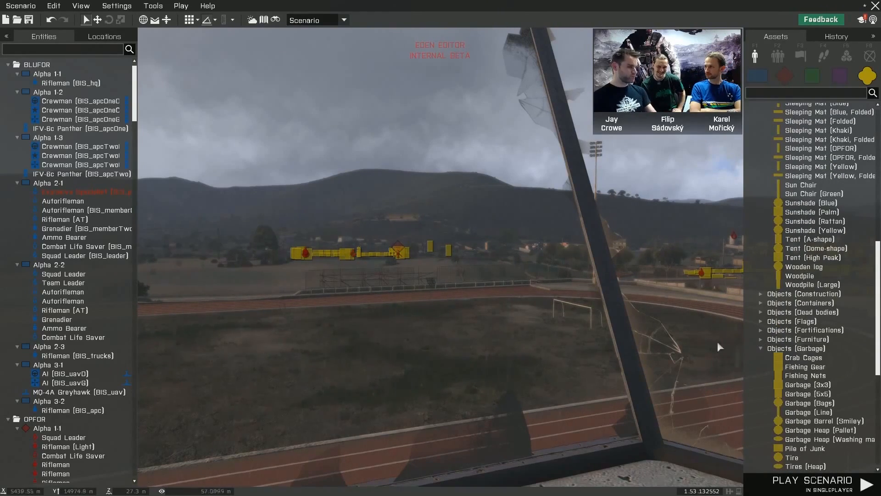
# - Scatter Garbage (5x5) and several Garbage (3x3) patches across the concrete floor of the stadium tower booth
pyautogui.press('w')
pyautogui.click(809, 393)
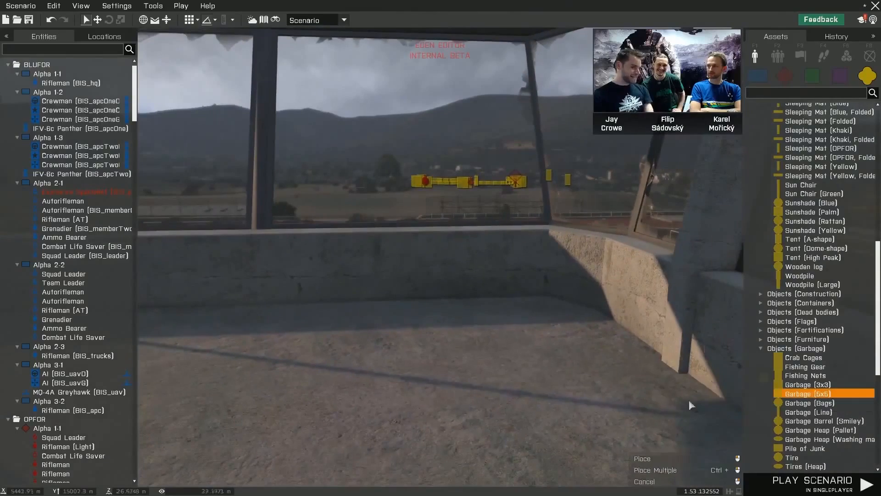
pyautogui.click(444, 352)
pyautogui.moveTo(513, 348); pyautogui.dragTo(435, 345, button='right')
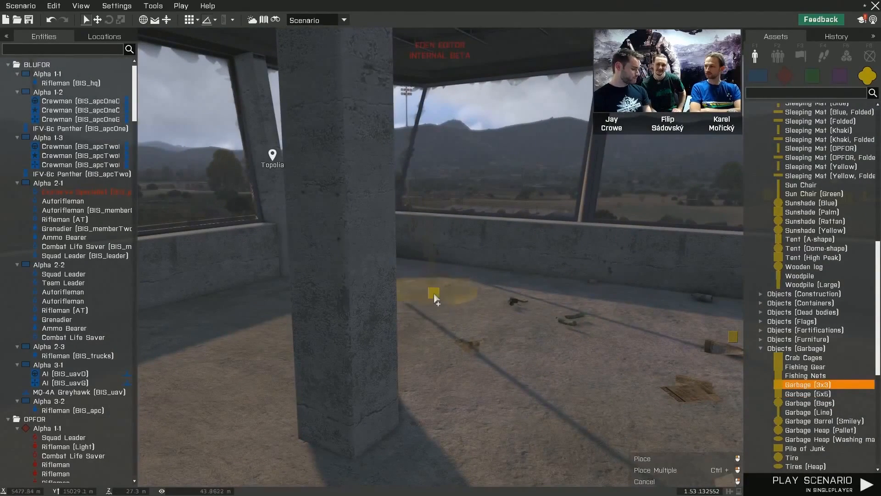
pyautogui.keyDown('ctrl'); pyautogui.click(230, 398); pyautogui.keyUp('ctrl')
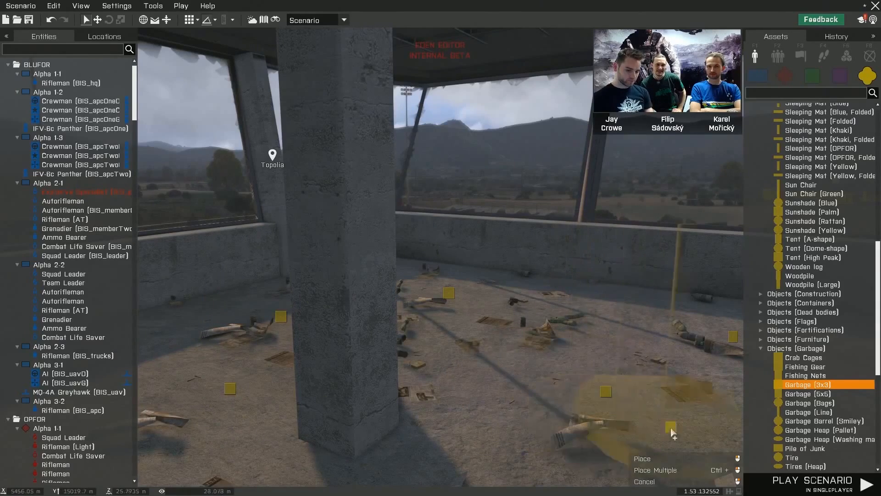
pyautogui.keyDown('ctrl'); pyautogui.click(657, 372); pyautogui.keyUp('ctrl')
pyautogui.rightClick(563, 332)
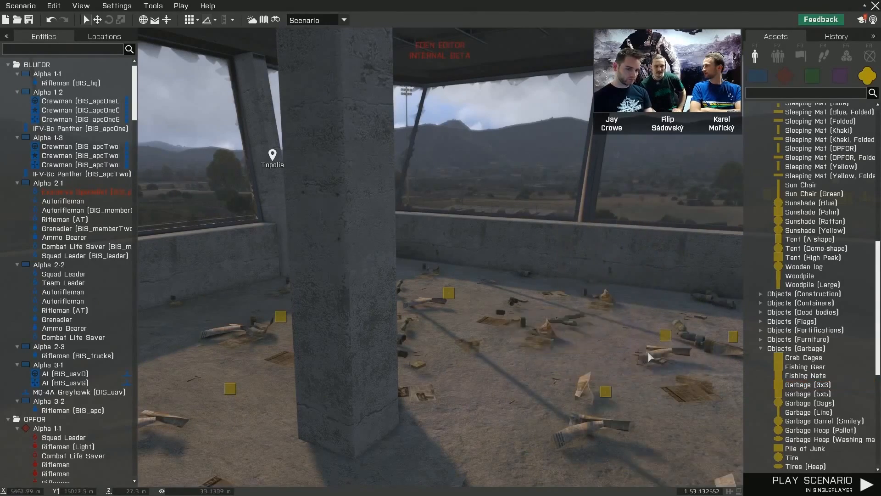
# - Examine the area from the stadium past the warehouse with camouflaged trucks and along the road to the fortified checkpoint
pyautogui.press('s')
pyautogui.moveTo(563, 332); pyautogui.dragTo(465, 332, button='right')
pyautogui.press('w')
pyautogui.press('d')
pyautogui.press('w')
pyautogui.press('w')
pyautogui.press('w')
pyautogui.press('w')
pyautogui.press('w')
pyautogui.press('w')
pyautogui.press('w')
pyautogui.moveTo(479, 318); pyautogui.dragTo(288, 323)
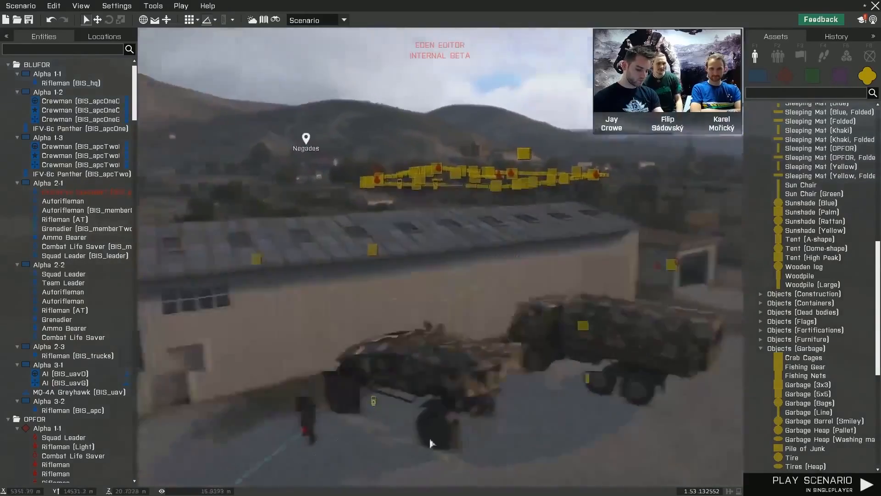
pyautogui.press('w')
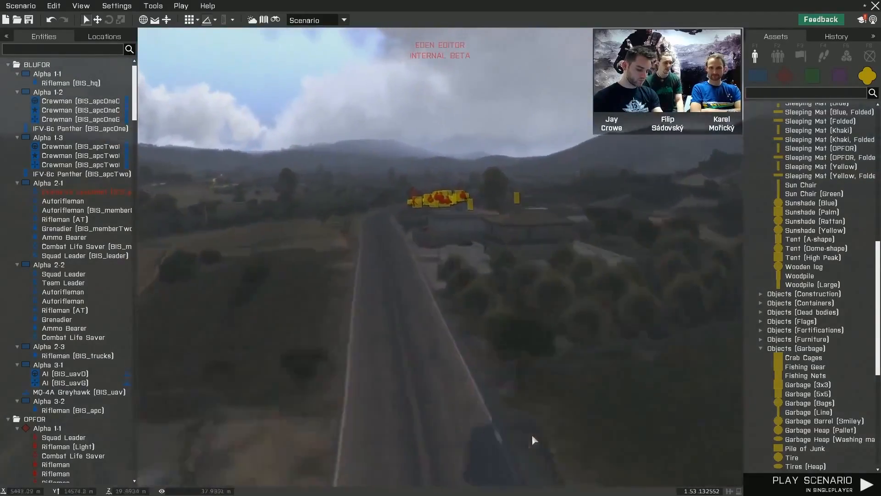
pyautogui.press('w')
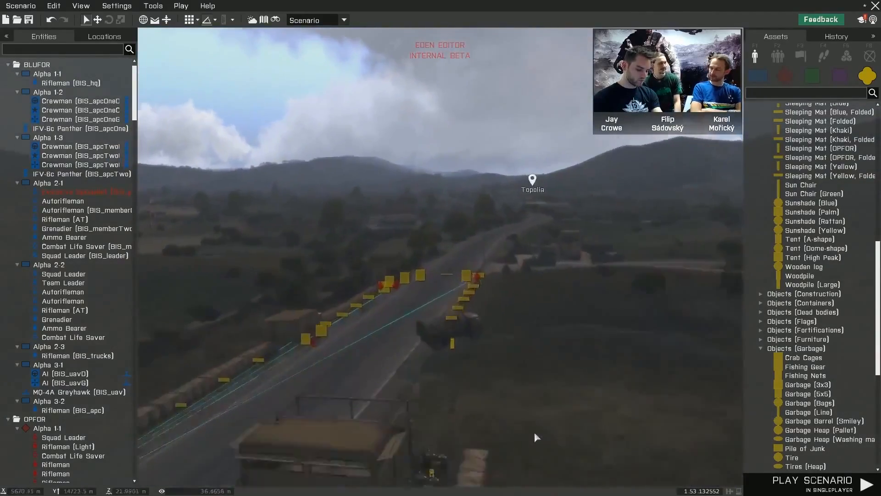
# - Examine the roadside checkpoint with its watchtower, cargo house, portable toilet and H-barrier wall
pyautogui.moveTo(534, 434); pyautogui.dragTo(546, 387, button='right')
pyautogui.press('w')
pyautogui.press('d')
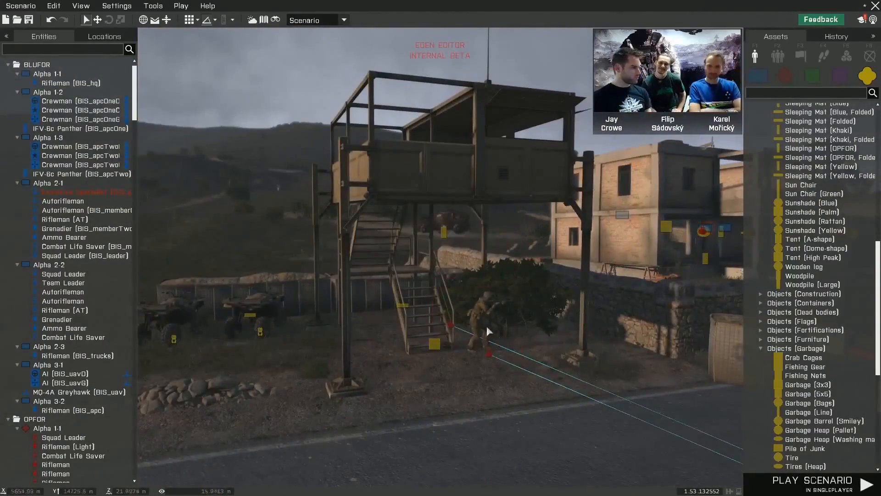
pyautogui.press('w')
pyautogui.moveTo(501, 168); pyautogui.dragTo(818, 275, button='right')
pyautogui.press('q')
pyautogui.press('z')
pyautogui.press('w')
pyautogui.press('a')
pyautogui.press('s')
pyautogui.press('s')
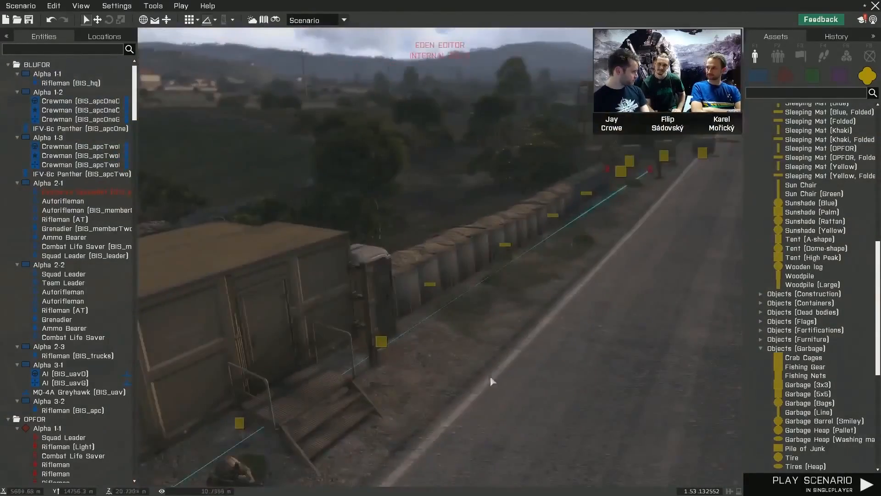
pyautogui.moveTo(490, 376); pyautogui.dragTo(417, 381, button='right')
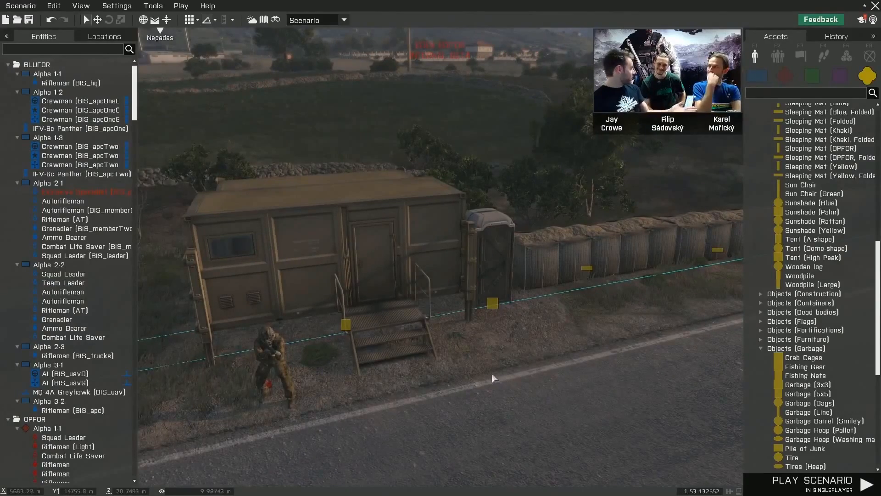
pyautogui.press('s')
pyautogui.moveTo(493, 377); pyautogui.dragTo(385, 341, button='right')
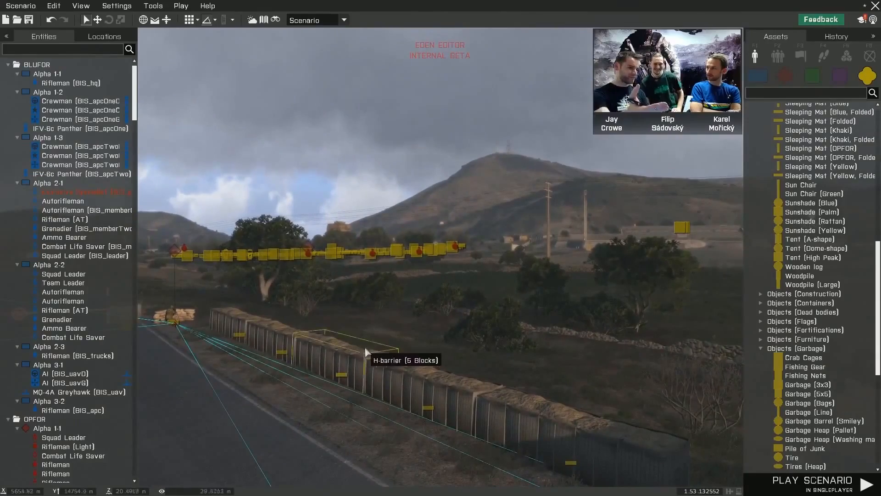
# - Find the stadium on the map and return to the 3D view there to look over its running track
pyautogui.press('m')
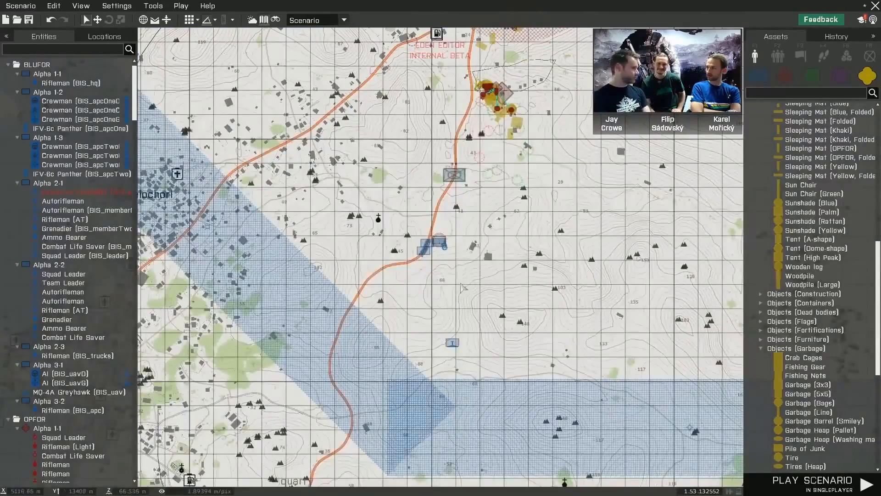
pyautogui.moveTo(462, 286); pyautogui.dragTo(465, 372, button='right')
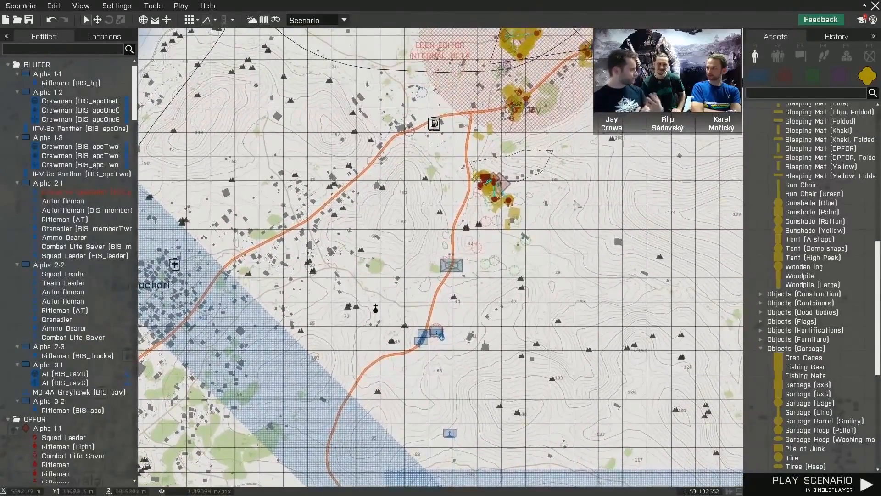
pyautogui.moveTo(576, 201); pyautogui.dragTo(503, 399, button='right')
pyautogui.scroll(7, 468, 198)
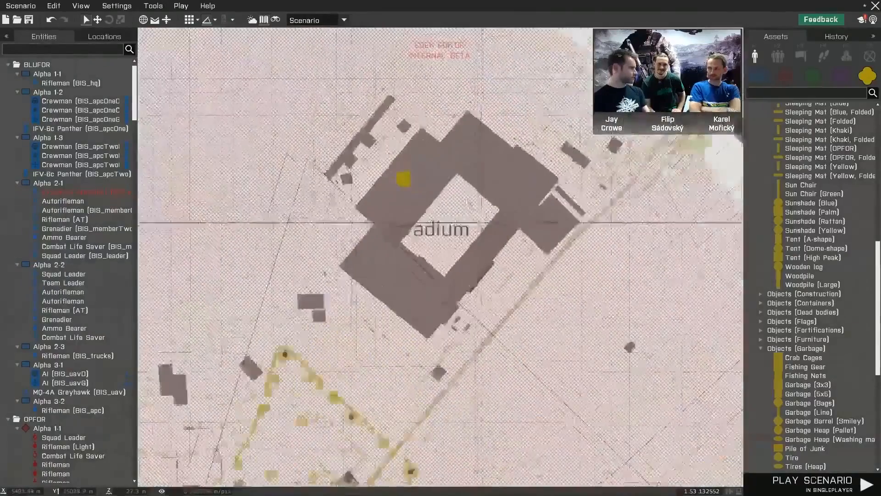
pyautogui.press('m')
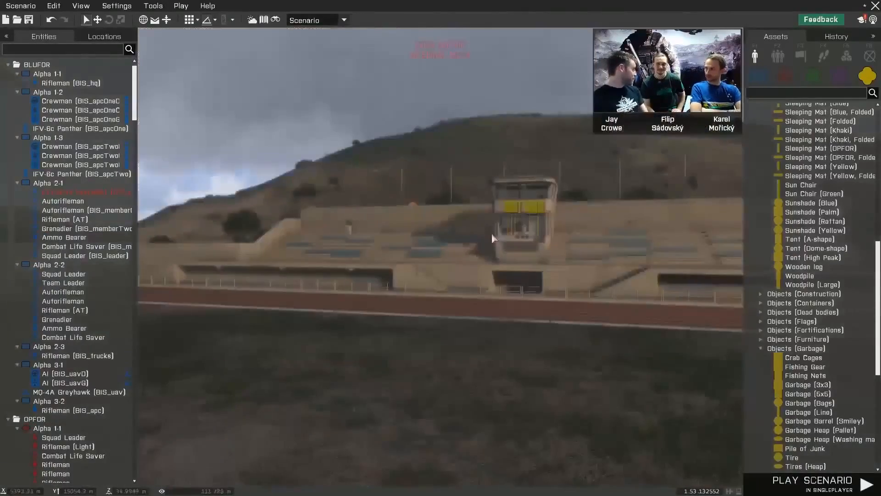
pyautogui.moveTo(492, 233); pyautogui.dragTo(392, 293, button='right')
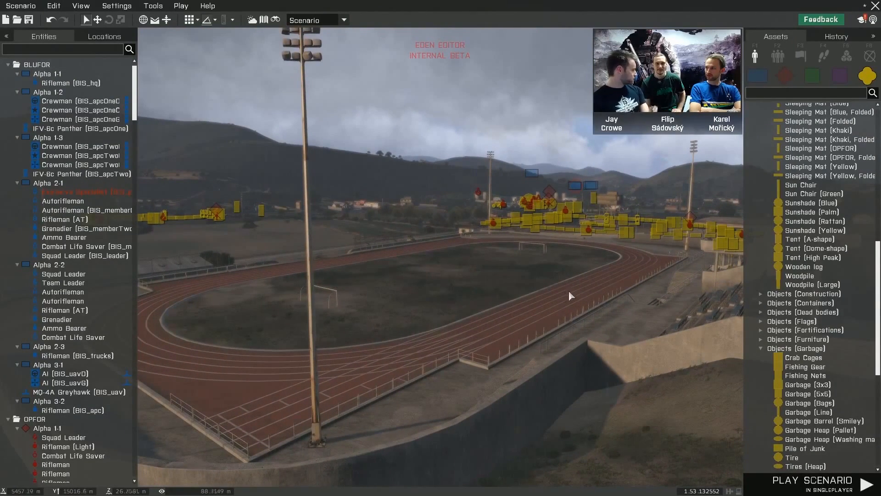
# - Place two Tires (Heap) objects near the corner of the running track and a Trash container (Open) beside the stand wall
pyautogui.scroll(-5, 812, 404)
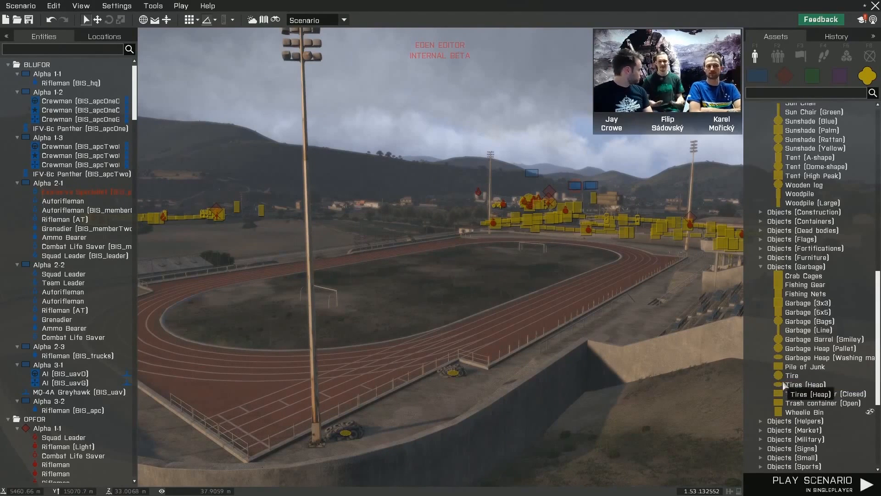
pyautogui.click(822, 403)
pyautogui.press('w')
pyautogui.moveTo(695, 415); pyautogui.dragTo(775, 425, button='right')
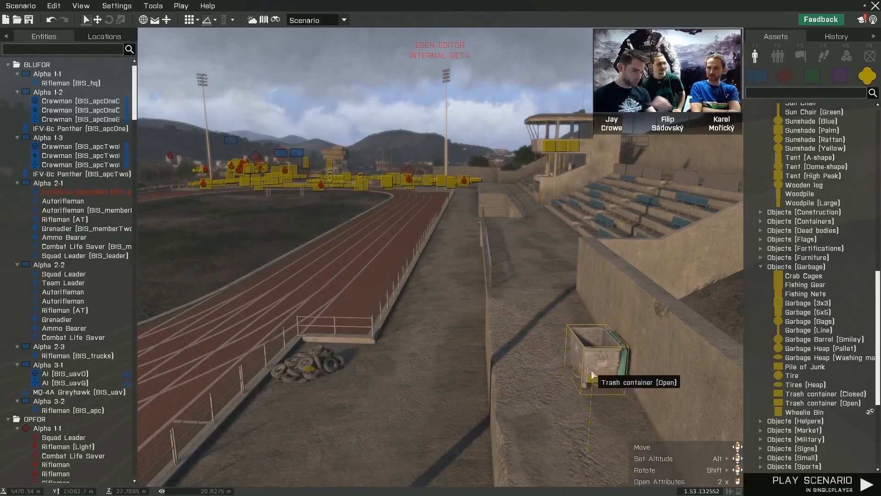
# - At the concrete tiers with orange seats, filter the assets by "small" and browse the Objects (Small) category
pyautogui.press('d')
pyautogui.moveTo(526, 375); pyautogui.dragTo(657, 385, button='right')
pyautogui.press('a')
pyautogui.press('w')
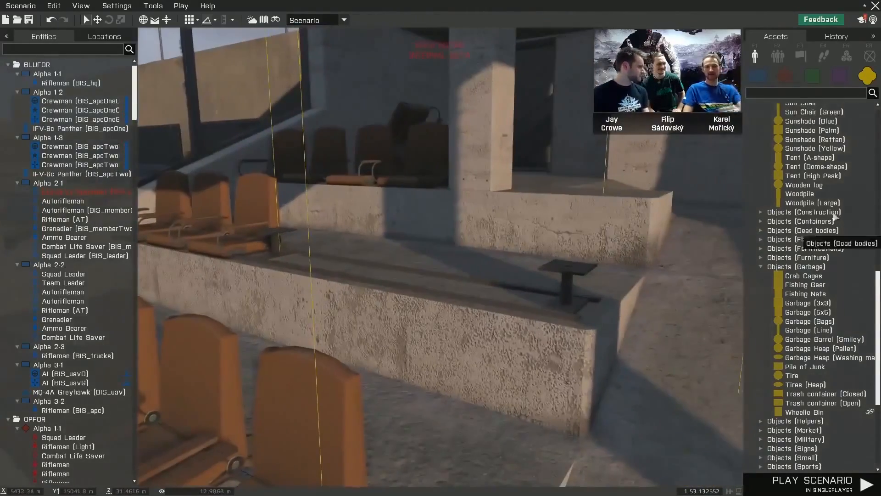
pyautogui.click(820, 93)
pyautogui.write('small')
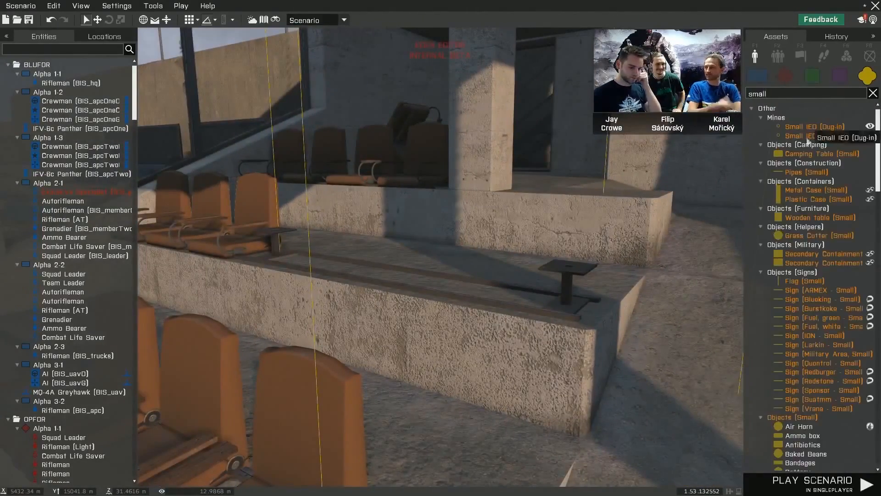
pyautogui.scroll(-2, 830, 208)
pyautogui.scroll(-5, 828, 208)
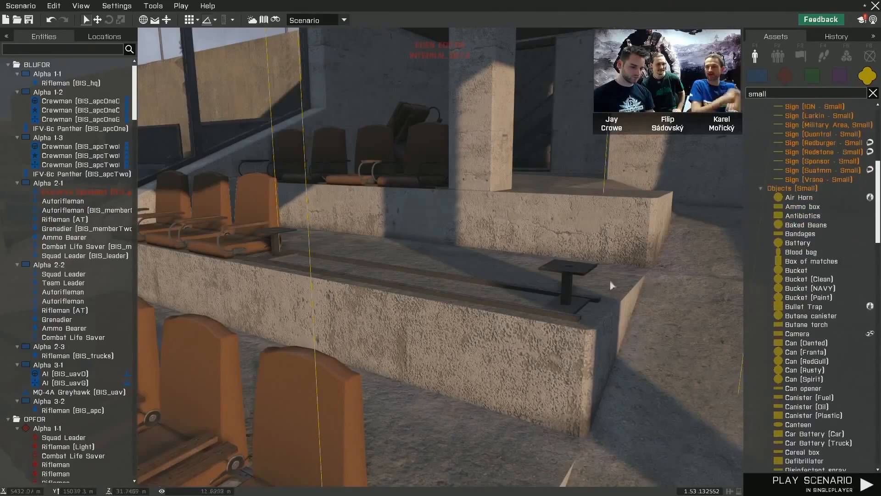
pyautogui.press('w')
pyautogui.moveTo(610, 282)
pyautogui.mouseDown(button='right')
pyautogui.moveTo(581, 281)
pyautogui.moveTo(597, 283)
pyautogui.mouseUp(button='right')
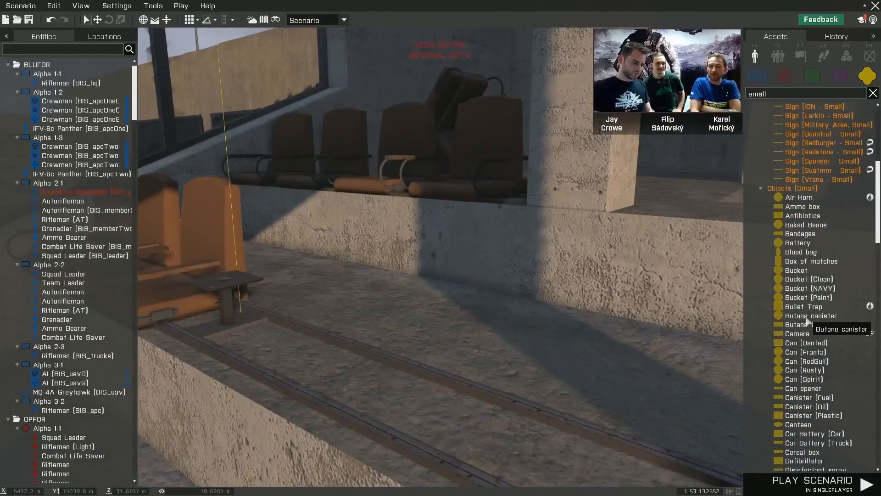
# - Place a Butane canister, a Can (Spirit) and a Canteen on the concrete tier beside the orange seats
pyautogui.moveTo(810, 322); pyautogui.dragTo(367, 362)
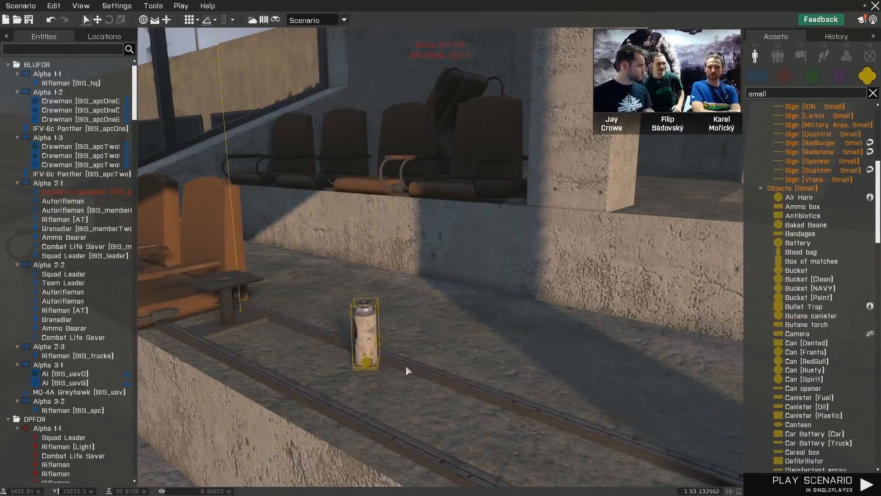
pyautogui.moveTo(801, 379); pyautogui.dragTo(537, 356)
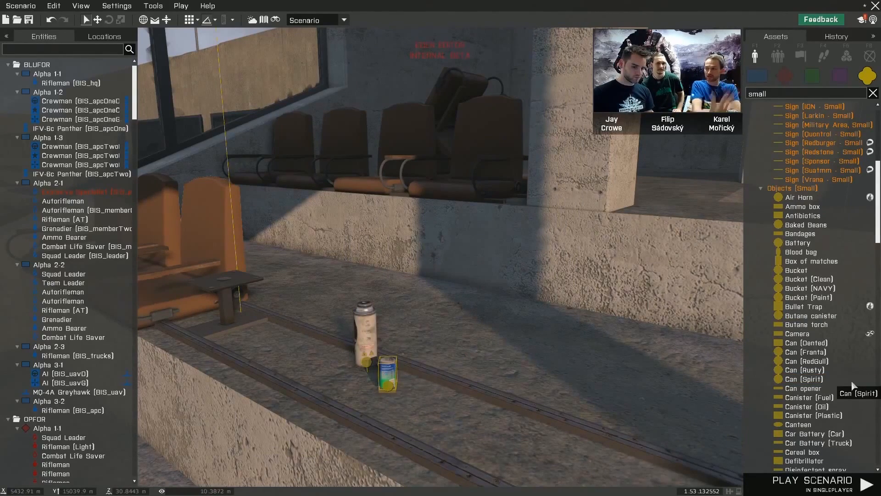
pyautogui.scroll(-3, 853, 384)
pyautogui.click(813, 360)
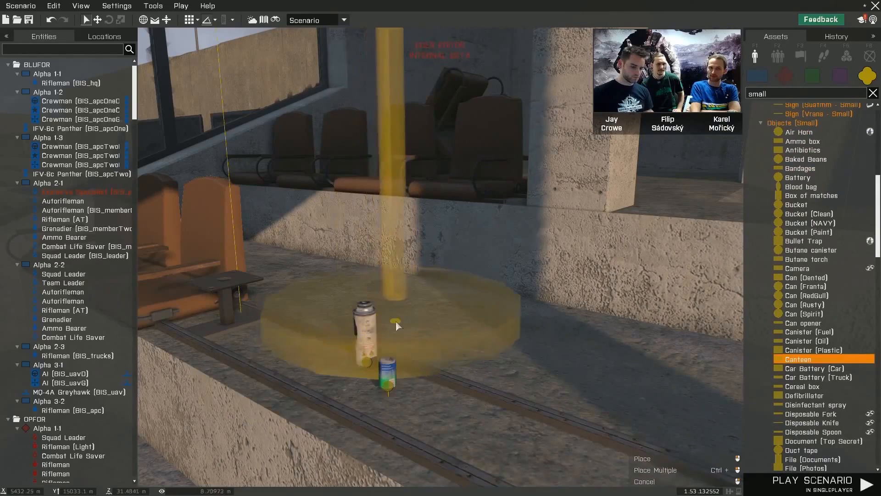
pyautogui.click(396, 321)
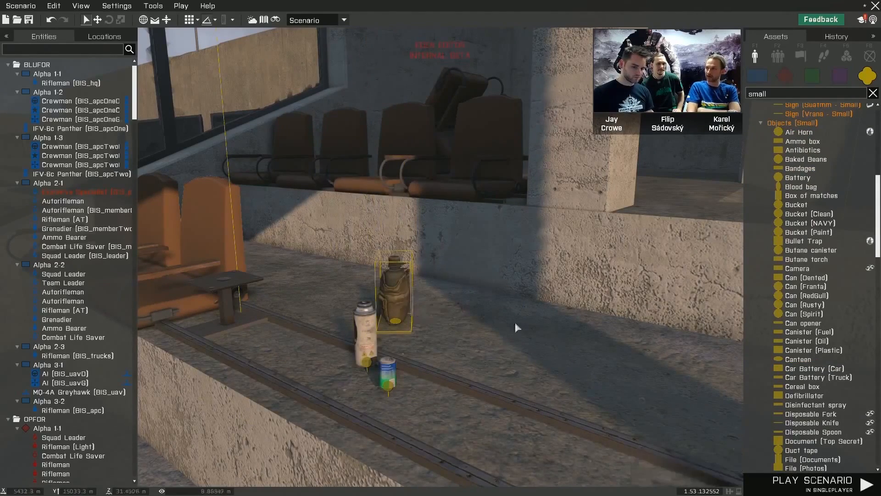
# - Place three HDMI Cable objects on the concrete floor next to the can, butane canister and canteen
pyautogui.scroll(-8, 854, 417)
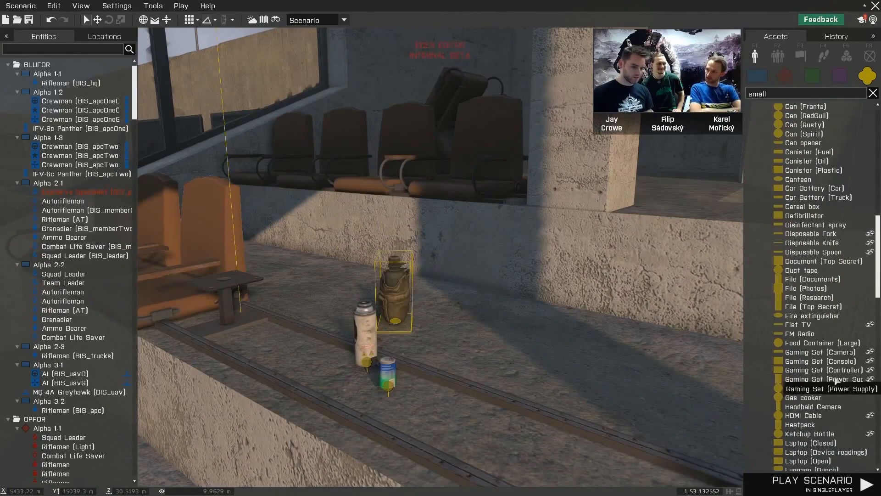
pyautogui.scroll(-3, 837, 381)
pyautogui.click(808, 334)
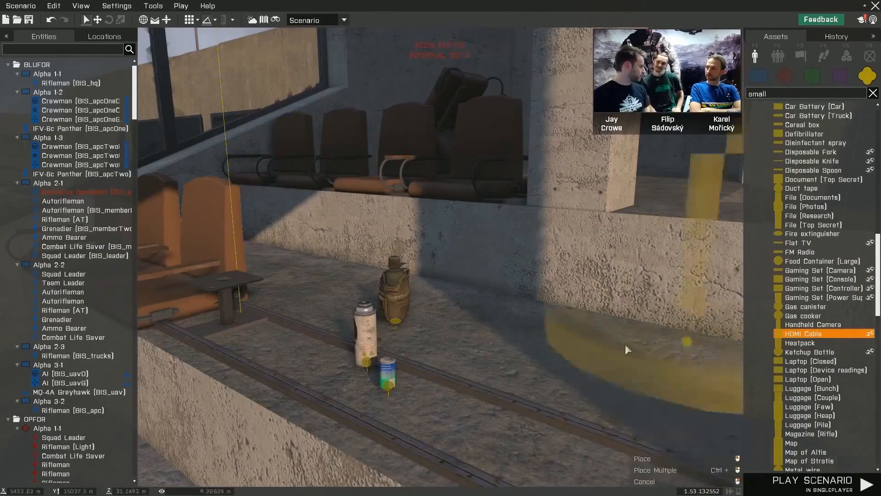
pyautogui.keyDown('ctrl'); pyautogui.click(483, 368); pyautogui.keyUp('ctrl')
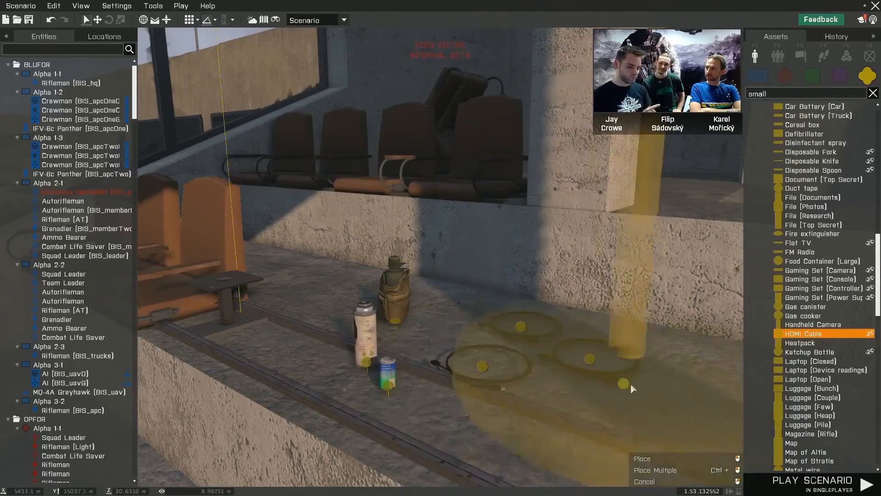
pyautogui.rightClick(635, 382)
pyautogui.moveTo(635, 383); pyautogui.dragTo(553, 395, button='right')
pyautogui.press('d')
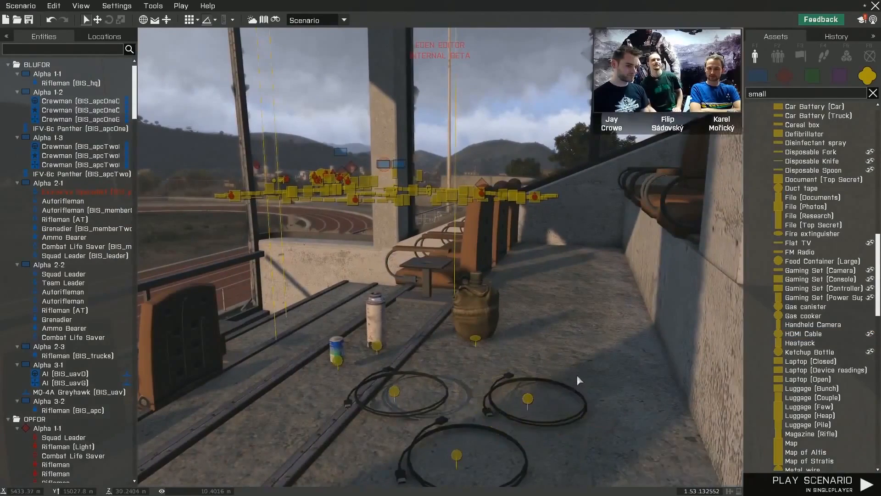
pyautogui.press('w')
pyautogui.moveTo(588, 372); pyautogui.dragTo(608, 366, button='right')
pyautogui.press('s')
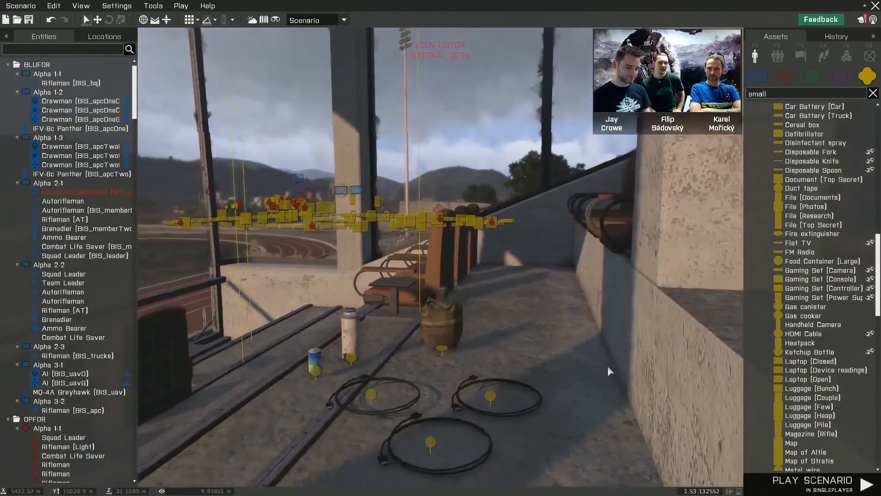
# - Filter the assets by "table" and place a Camping Table (Small) behind the small objects on the tier
pyautogui.doubleClick(769, 94)
pyautogui.write('table')
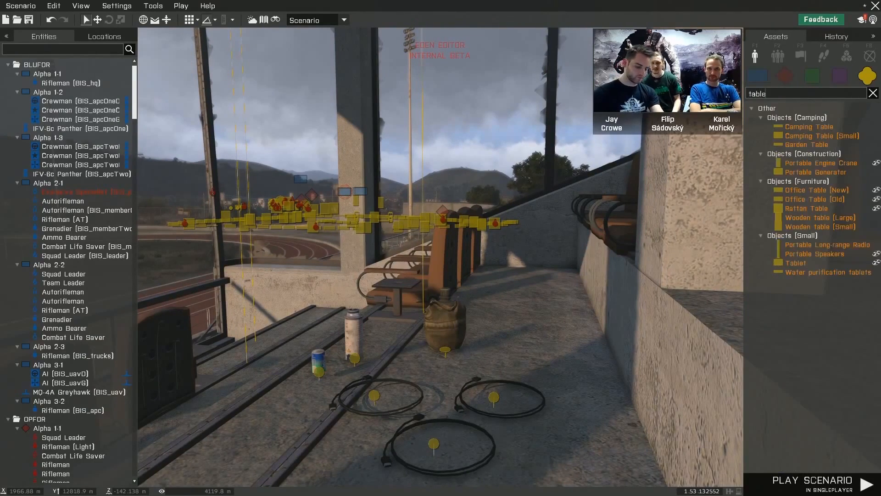
pyautogui.moveTo(837, 137); pyautogui.dragTo(552, 316)
pyautogui.press('a')
pyautogui.moveTo(552, 311); pyautogui.dragTo(608, 316, button='right')
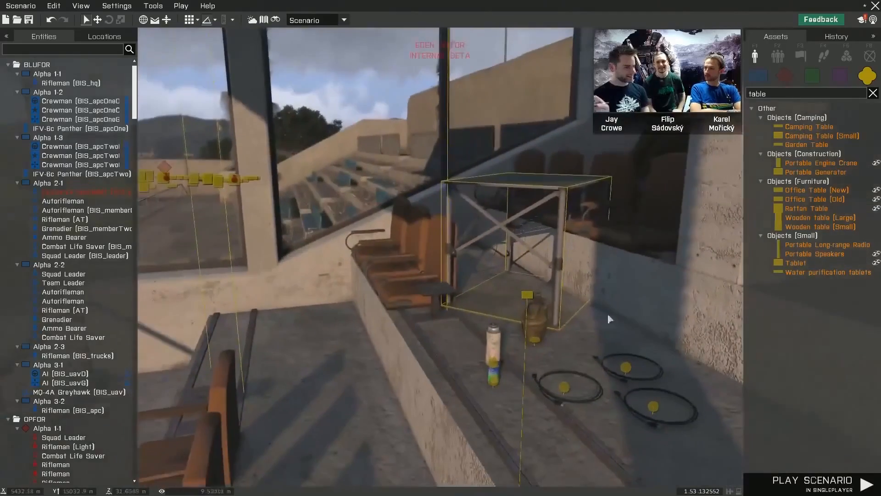
# - Move the Camping Table (Small) down from the stand onto the walkway between the running track and the stairs
pyautogui.moveTo(554, 190); pyautogui.dragTo(378, 473)
pyautogui.press('a')
pyautogui.moveTo(378, 473); pyautogui.dragTo(391, 421, button='right')
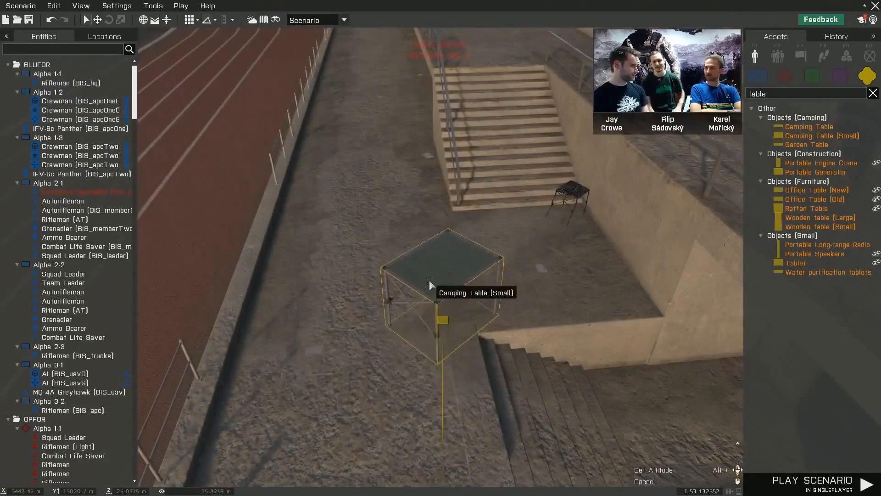
pyautogui.moveTo(428, 281); pyautogui.dragTo(410, 481)
pyautogui.press('s')
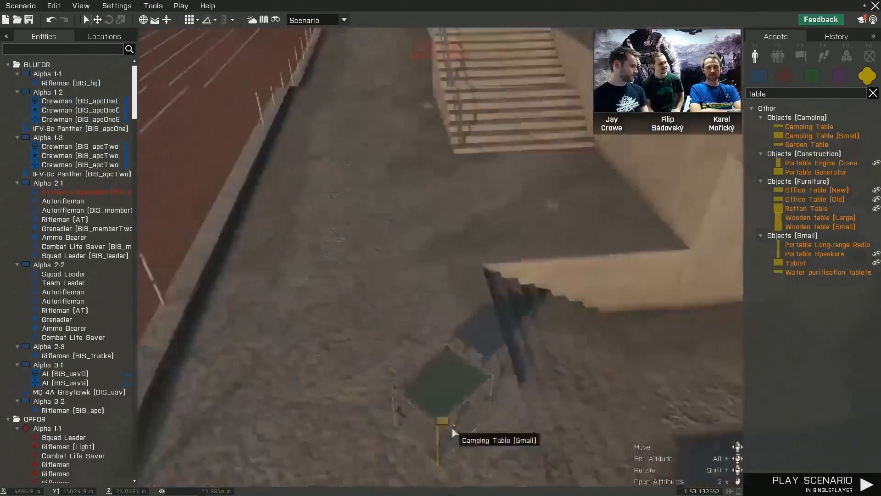
pyautogui.moveTo(453, 427); pyautogui.dragTo(446, 374, button='right')
pyautogui.press('w')
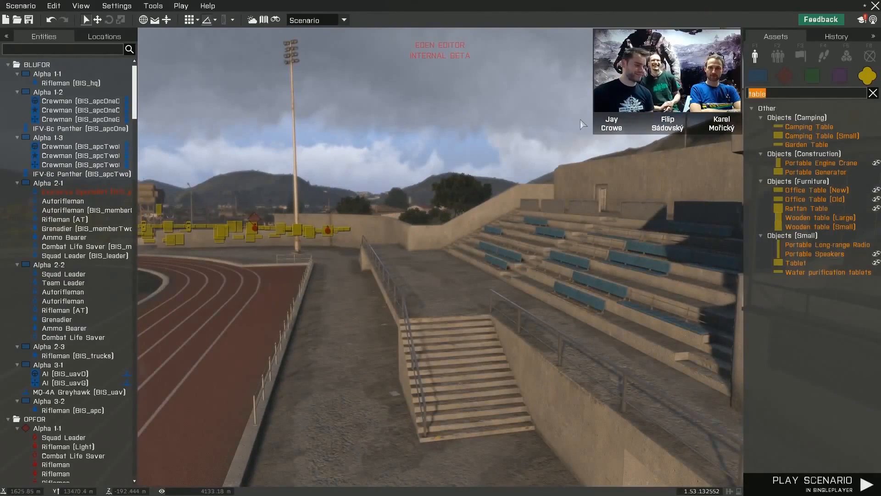
# - Filter the assets by "flag", place Flag (UK) and position it on the running track's outer lane by the fence
pyautogui.write('flag')
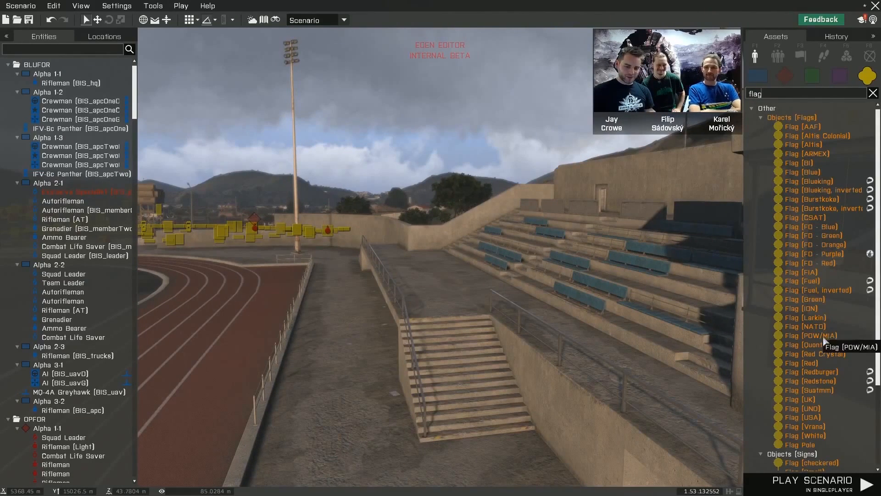
pyautogui.click(804, 399)
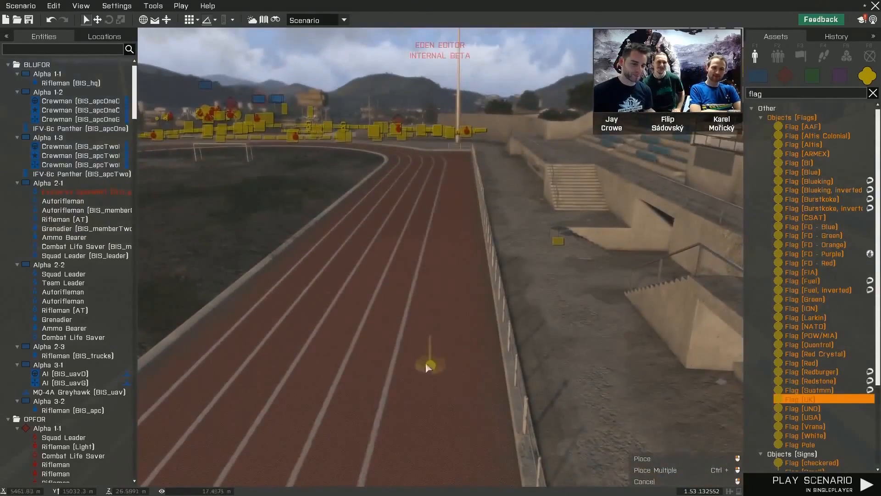
pyautogui.click(427, 366)
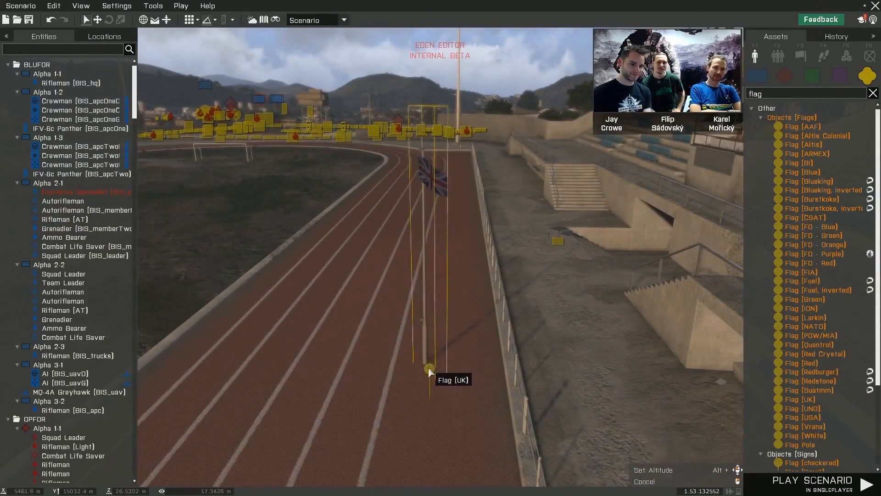
pyautogui.moveTo(430, 372); pyautogui.dragTo(290, 322)
pyautogui.moveTo(346, 321); pyautogui.dragTo(619, 408)
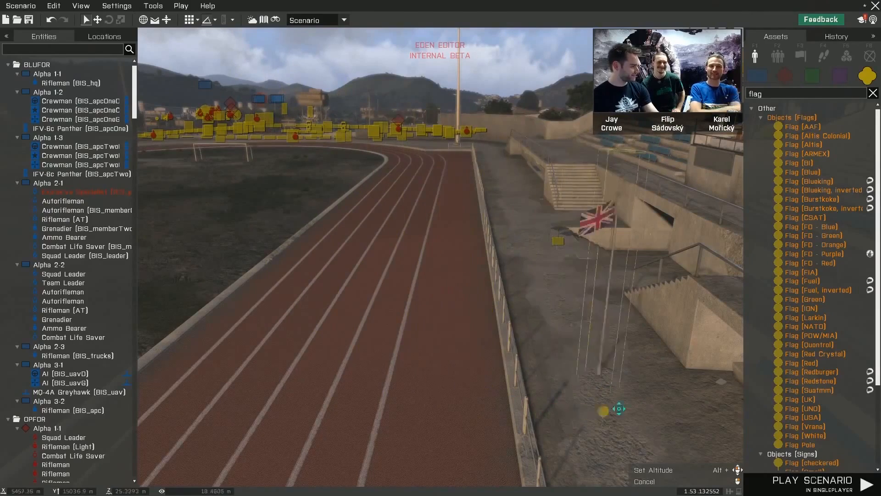
pyautogui.moveTo(462, 318); pyautogui.dragTo(459, 465)
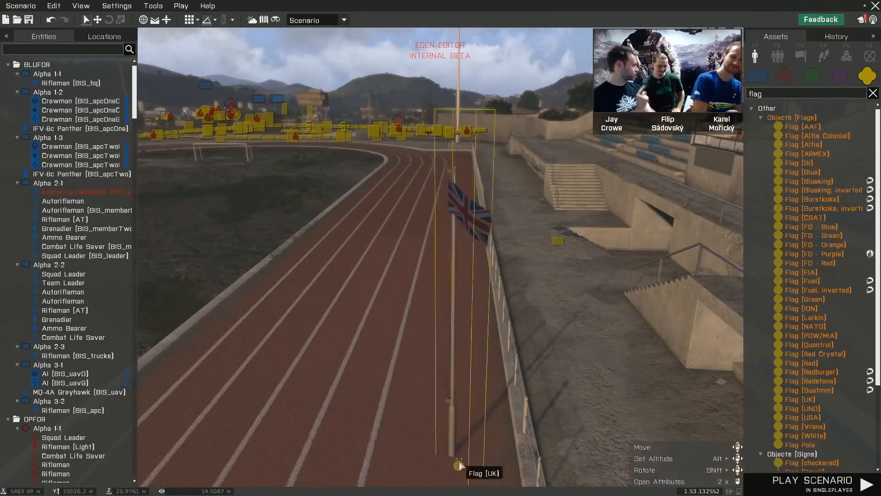
pyautogui.press('d')
pyautogui.moveTo(492, 420); pyautogui.dragTo(417, 407, button='right')
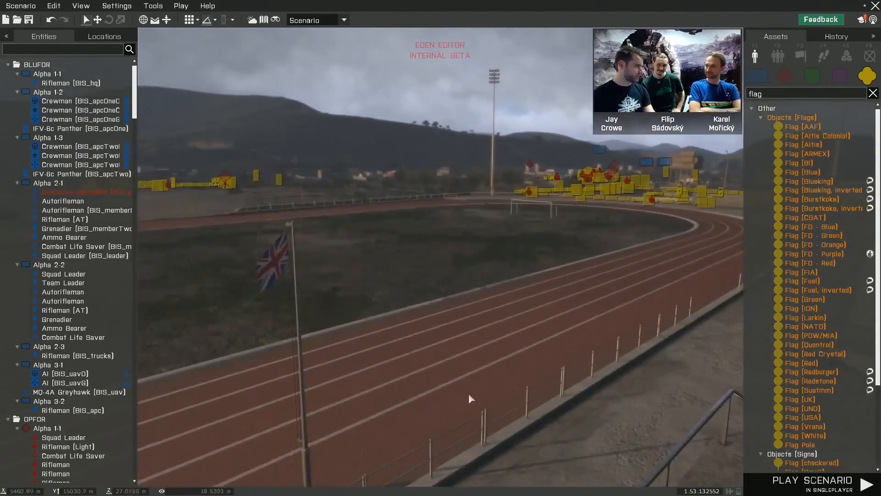
pyautogui.moveTo(469, 393); pyautogui.dragTo(439, 399, button='right')
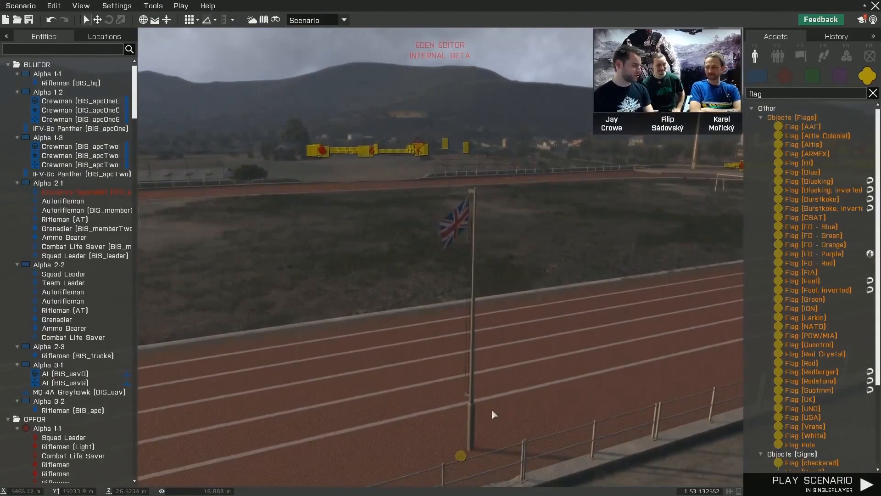
pyautogui.moveTo(492, 411); pyautogui.dragTo(635, 390, button='right')
pyautogui.press('a')
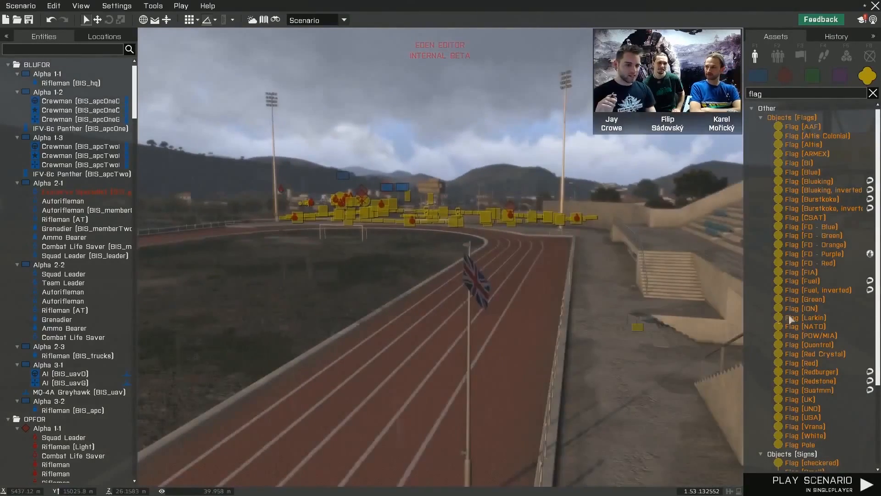
# - Try placing Flag (ION) and another flag on the running track, undoing each placement
pyautogui.click(809, 309)
pyautogui.press('s')
pyautogui.click(346, 410)
pyautogui.hotkey('ctrl', 'z')
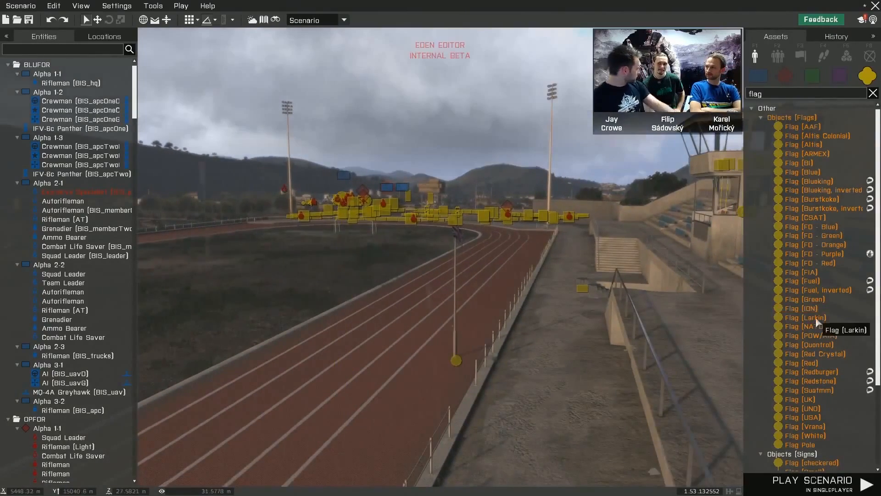
pyautogui.click(365, 430)
pyautogui.hotkey('ctrl', 'z')
# - Look over the UK flag and the running track, and cross onto the stadium's grass infield
pyautogui.moveTo(487, 404); pyautogui.dragTo(391, 399, button='right')
pyautogui.press('w')
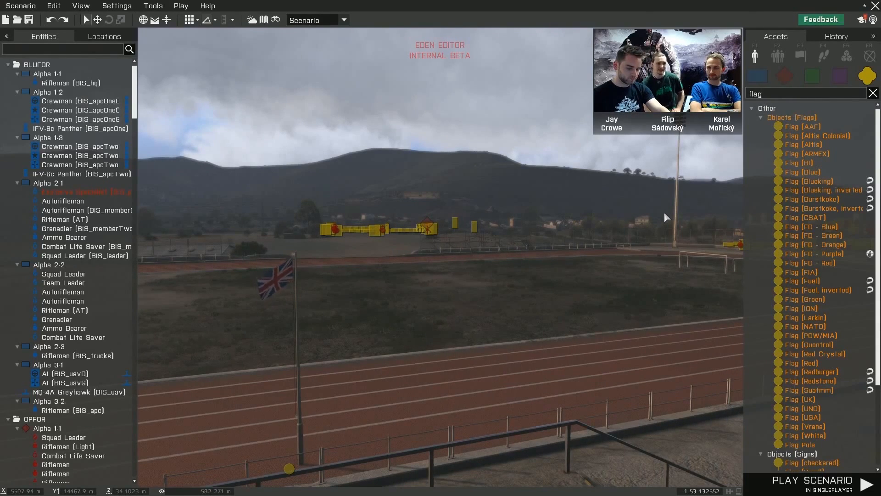
pyautogui.moveTo(665, 212); pyautogui.dragTo(635, 243, button='right')
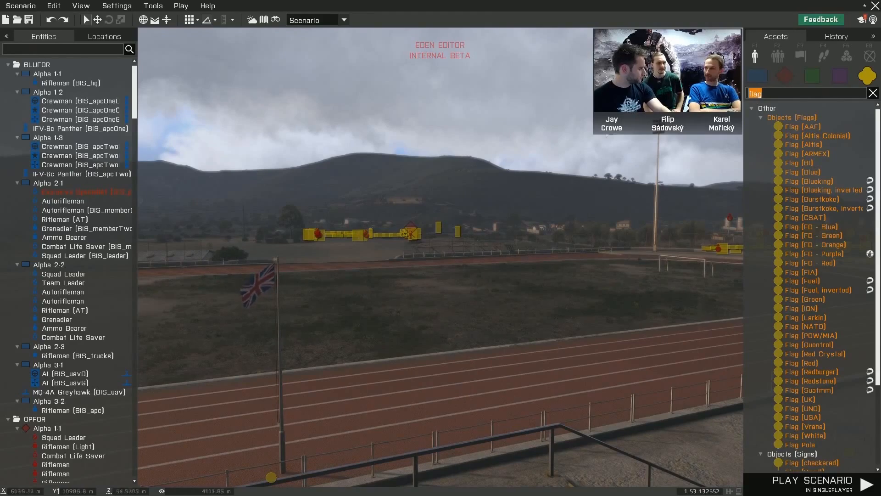
pyautogui.press('w')
pyautogui.moveTo(590, 181)
pyautogui.mouseDown(button='right')
pyautogui.moveTo(578, 193)
pyautogui.moveTo(662, 180)
pyautogui.moveTo(590, 189)
pyautogui.mouseUp(button='right')
pyautogui.press('w')
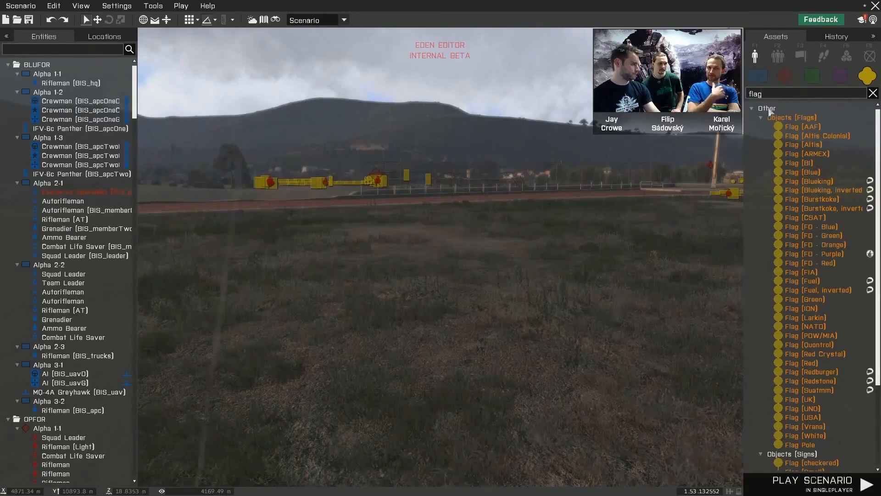
pyautogui.moveTo(502, 270)
pyautogui.mouseDown(button='right')
pyautogui.moveTo(565, 271)
pyautogui.moveTo(348, 260)
pyautogui.moveTo(429, 269)
pyautogui.moveTo(535, 261)
pyautogui.mouseUp(button='right')
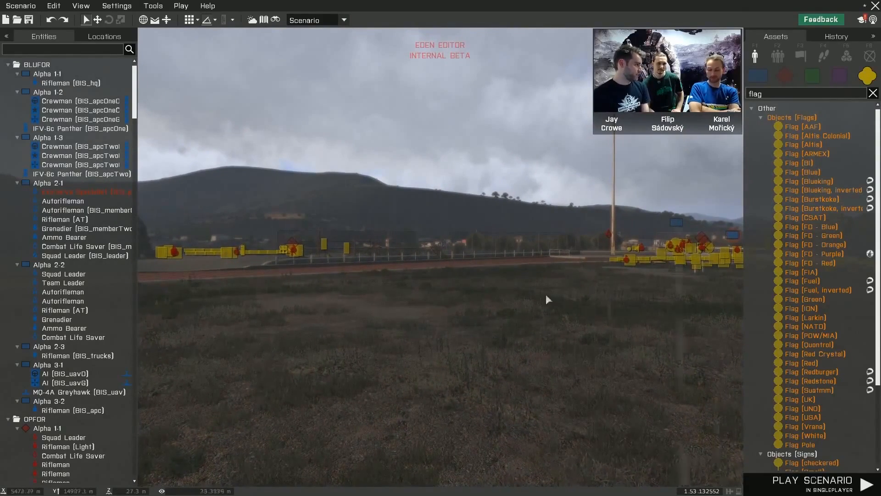
# - Place a Camouflage Net from Structures (Military) on the grass infield and examine its open side
pyautogui.scroll(-3, 826, 363)
pyautogui.scroll(-1, 830, 358)
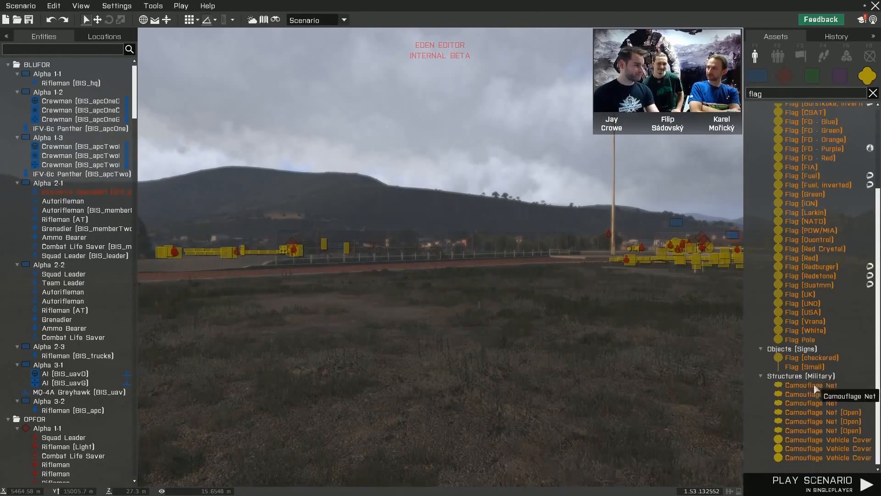
pyautogui.click(788, 385)
pyautogui.click(423, 354)
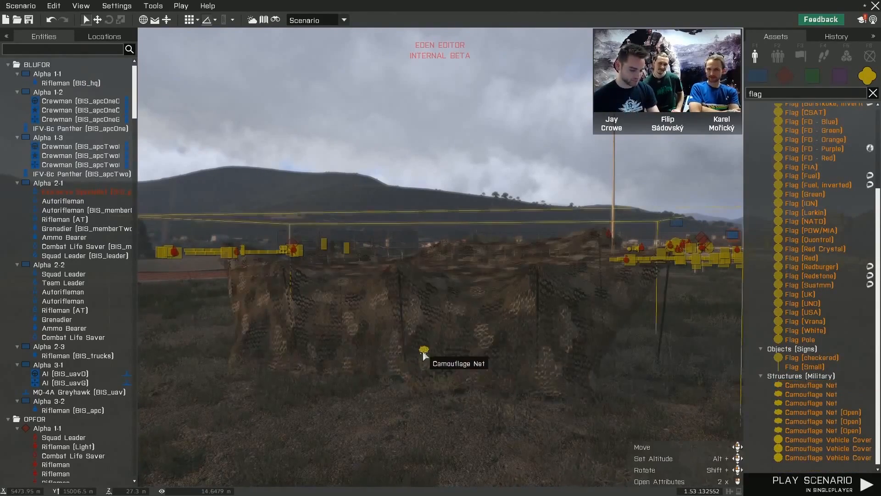
pyautogui.moveTo(584, 361)
pyautogui.mouseDown(button='right')
pyautogui.moveTo(280, 372)
pyautogui.moveTo(438, 361)
pyautogui.mouseUp(button='right')
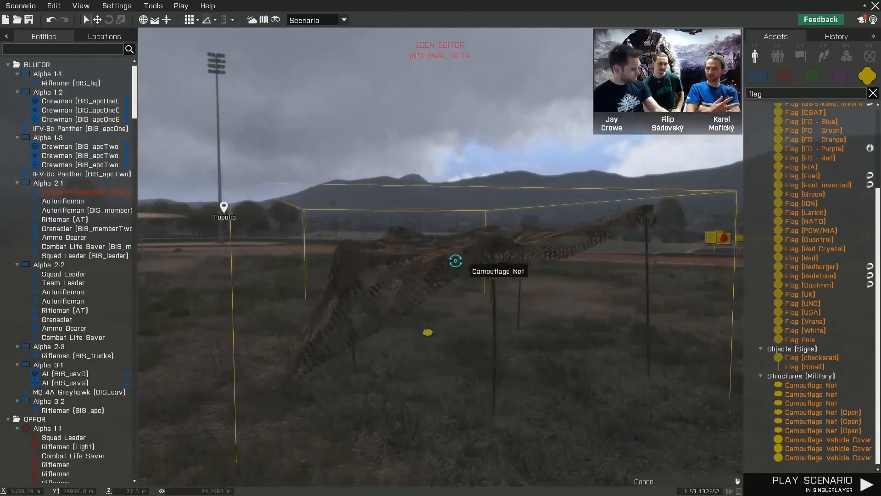
pyautogui.keyDown('shift'); pyautogui.moveTo(455, 260); pyautogui.dragTo(417, 273); pyautogui.keyUp('shift')
pyautogui.press('a')
pyautogui.moveTo(458, 328); pyautogui.dragTo(533, 327, button='right')
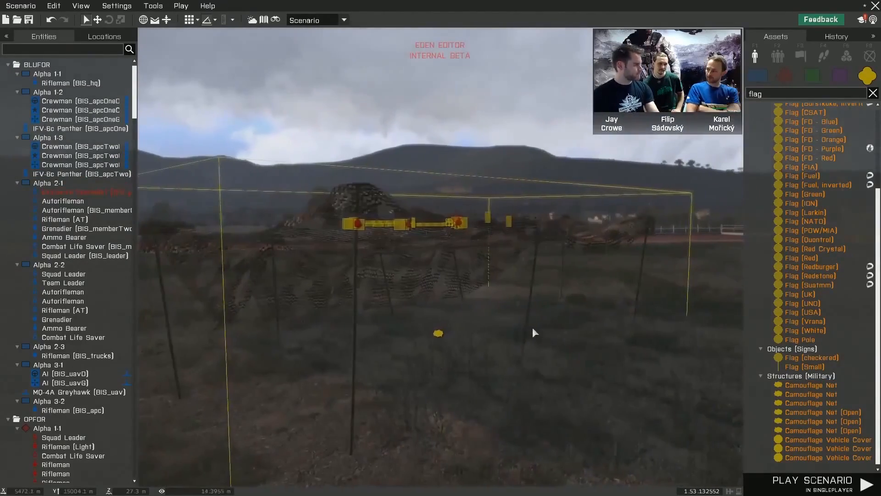
pyautogui.click(564, 366)
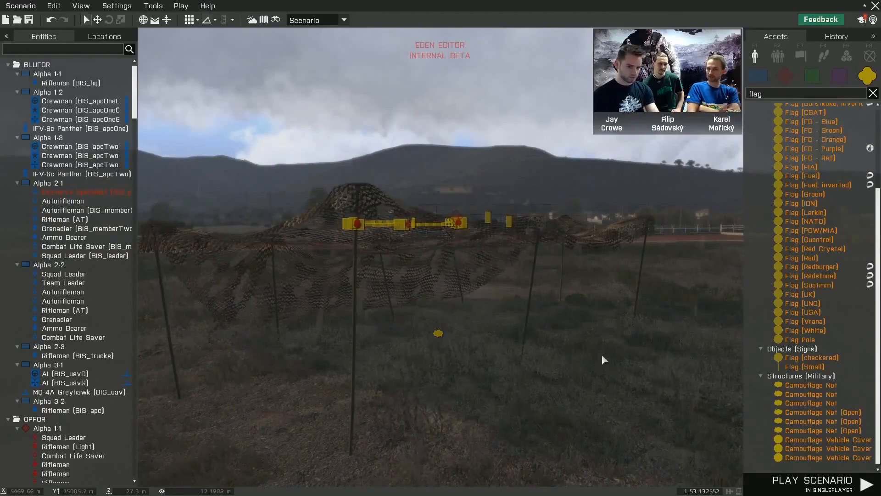
pyautogui.moveTo(603, 354); pyautogui.dragTo(621, 357, button='right')
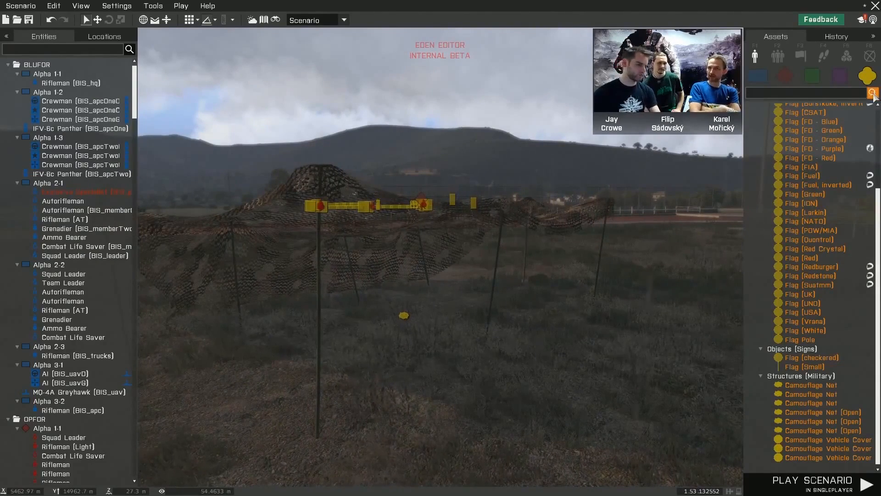
# - Replace the asset filter with "tempest" and place CSAT's Tempest (Device) truck on the infield beside the camouflage net
pyautogui.click(873, 93)
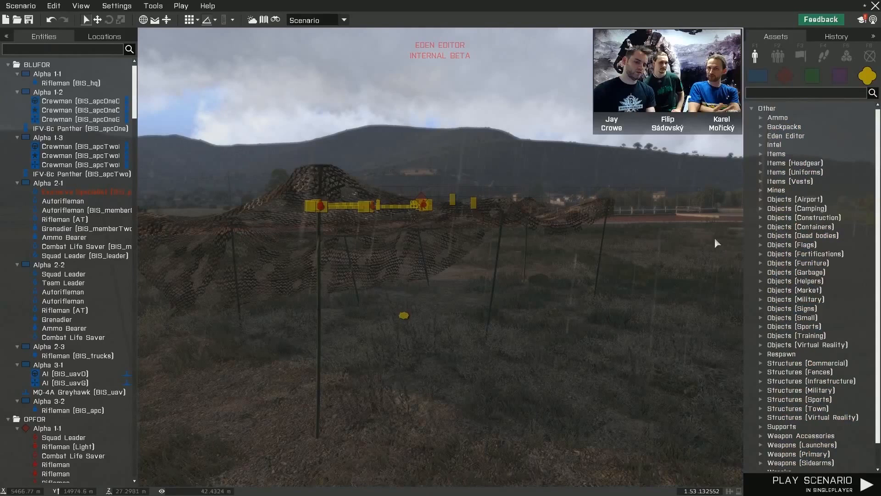
pyautogui.click(782, 95)
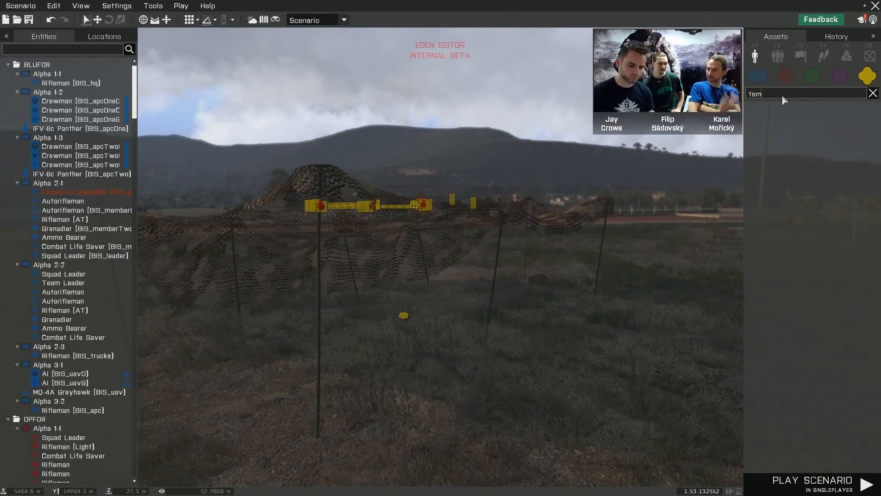
pyautogui.write('tempest')
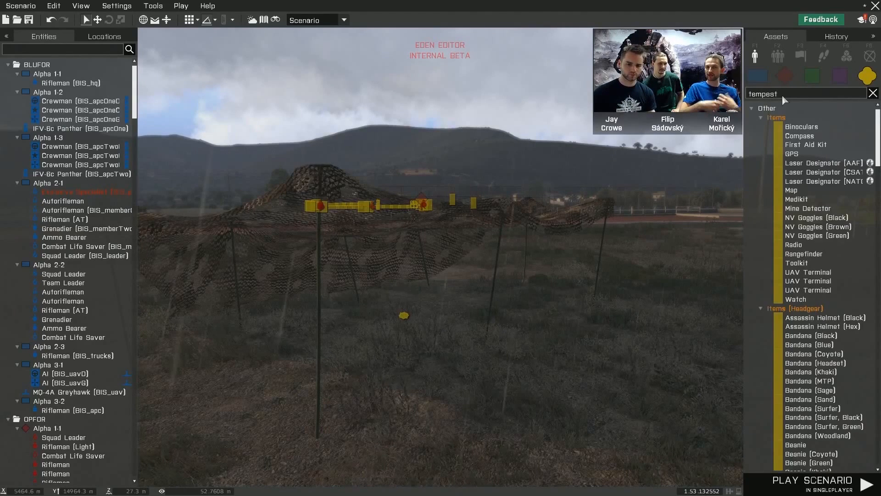
pyautogui.click(785, 76)
pyautogui.click(815, 127)
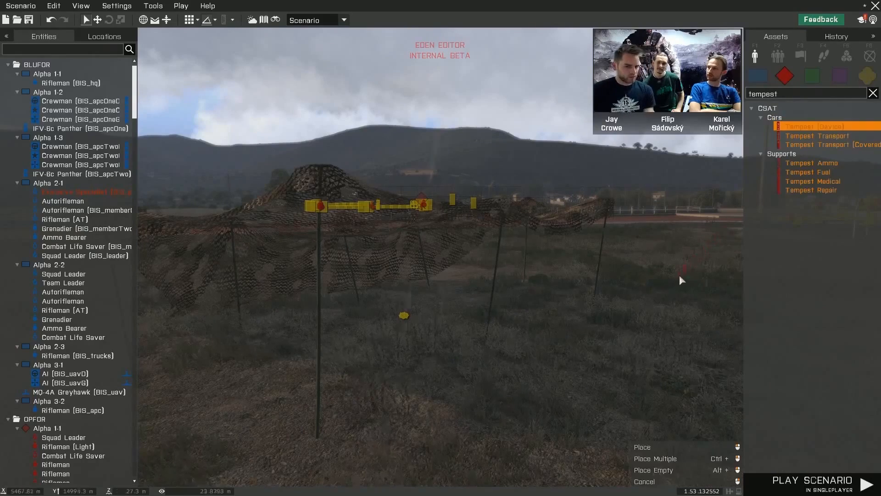
pyautogui.click(678, 277)
pyautogui.keyDown('shift'); pyautogui.moveTo(694, 261); pyautogui.dragTo(645, 261); pyautogui.keyUp('shift')
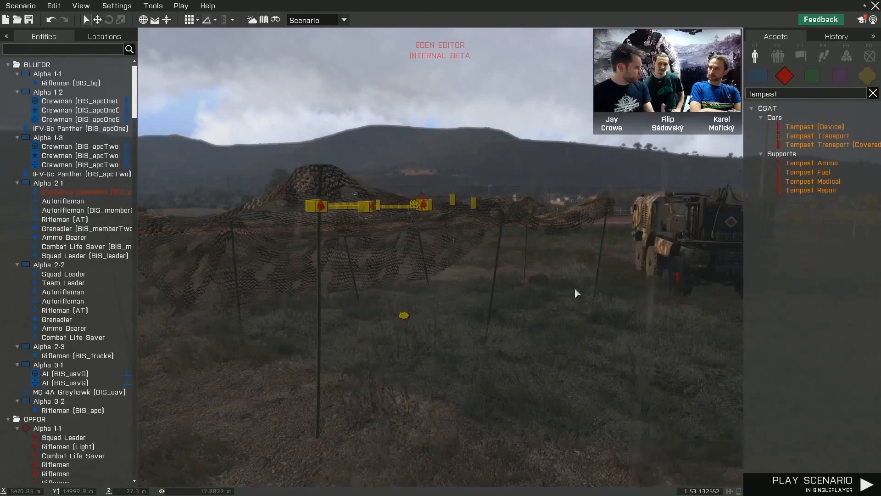
# - Filter the props by "eden" and place an Eden Device on the grass under the camouflage net
pyautogui.moveTo(577, 272); pyautogui.dragTo(557, 299, button='right')
pyautogui.press('w')
pyautogui.doubleClick(787, 95)
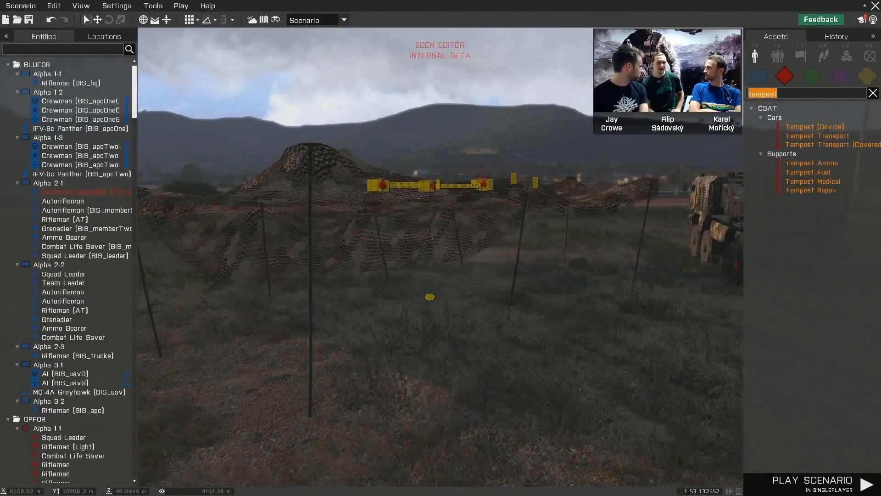
pyautogui.write('eden')
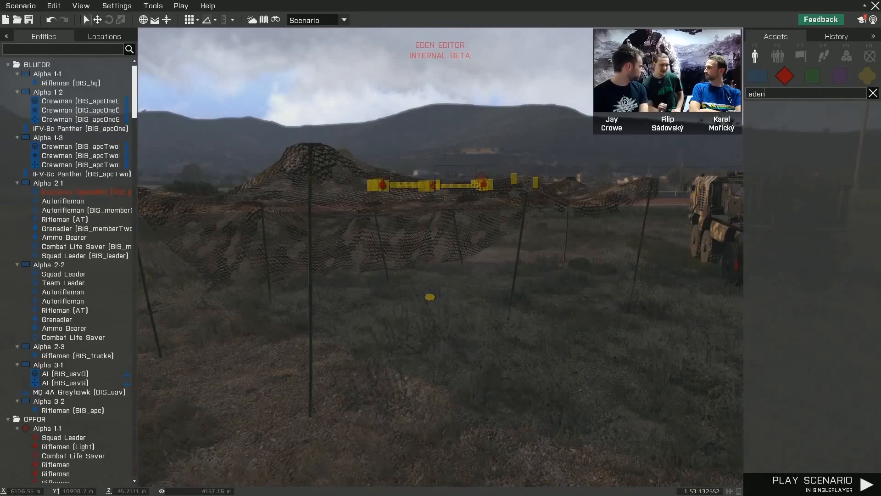
pyautogui.click(862, 79)
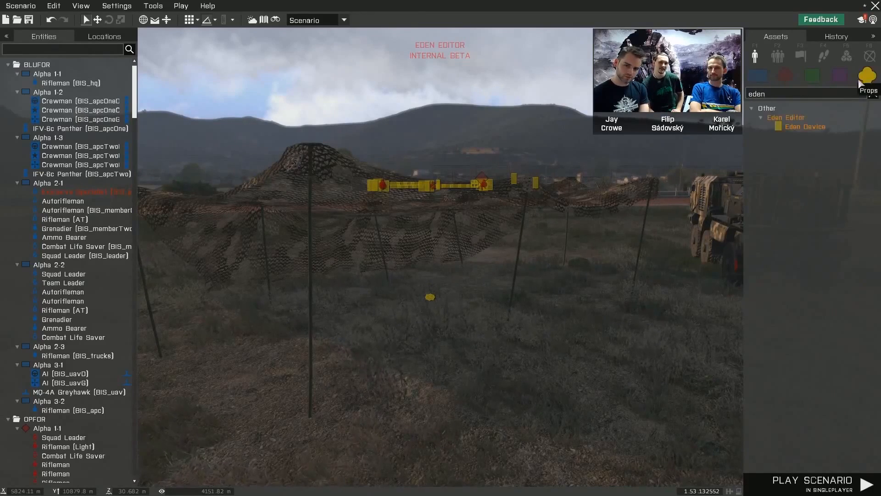
pyautogui.click(807, 127)
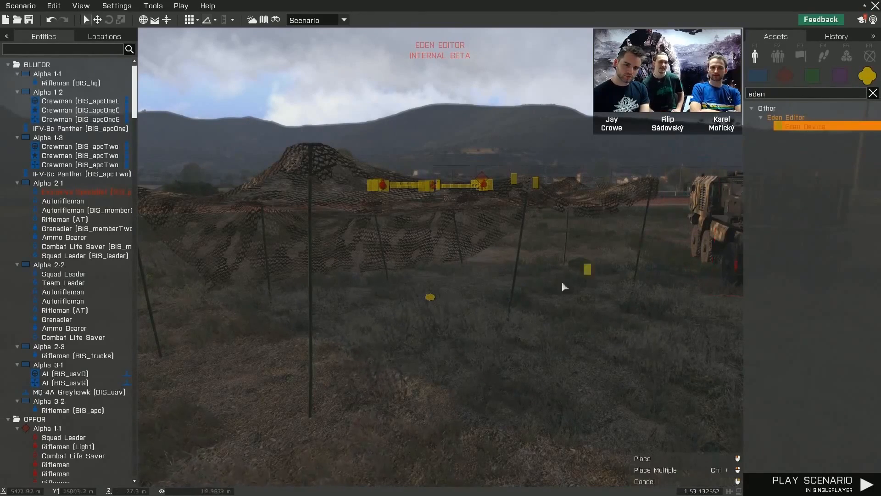
pyautogui.click(395, 321)
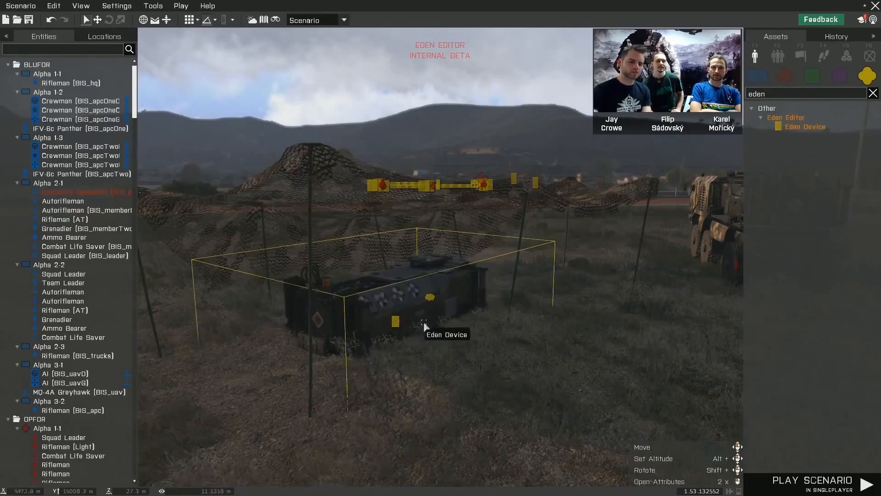
# - Open the attributes of the Eden Device under the camouflage net
pyautogui.press('w')
pyautogui.click(568, 312)
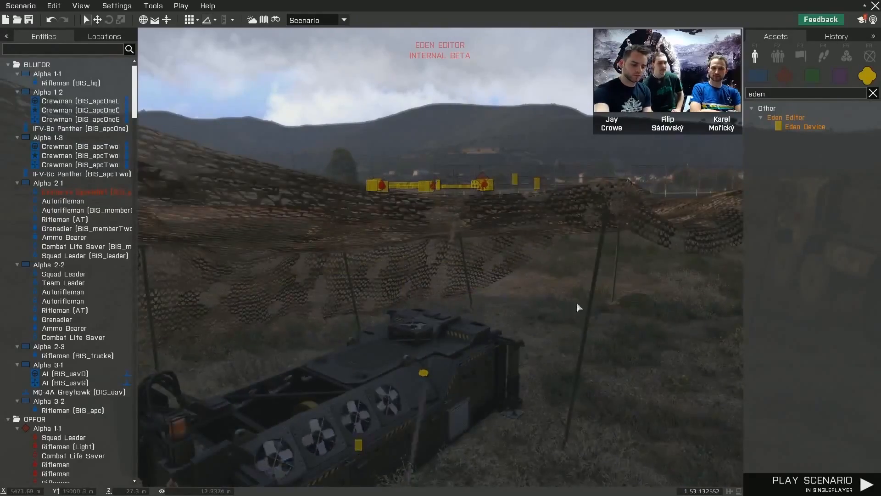
pyautogui.press('z')
pyautogui.moveTo(577, 304); pyautogui.dragTo(539, 304, button='right')
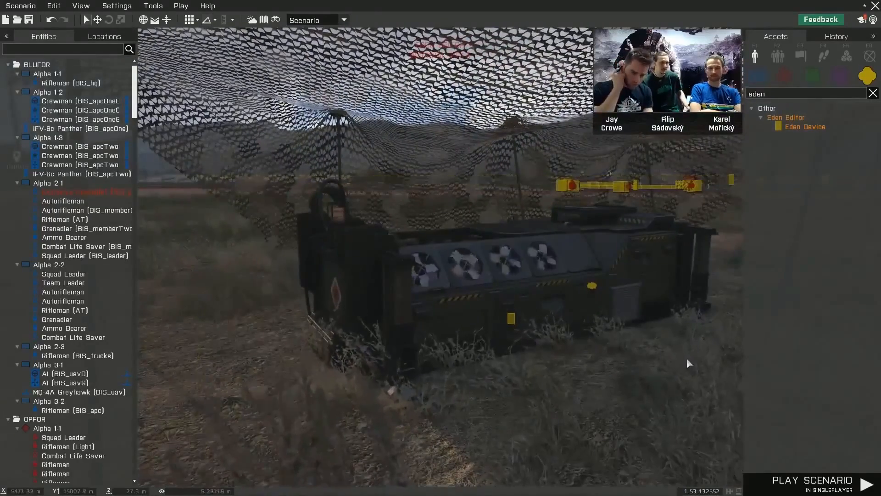
pyautogui.rightClick(539, 285)
pyautogui.moveTo(582, 394)
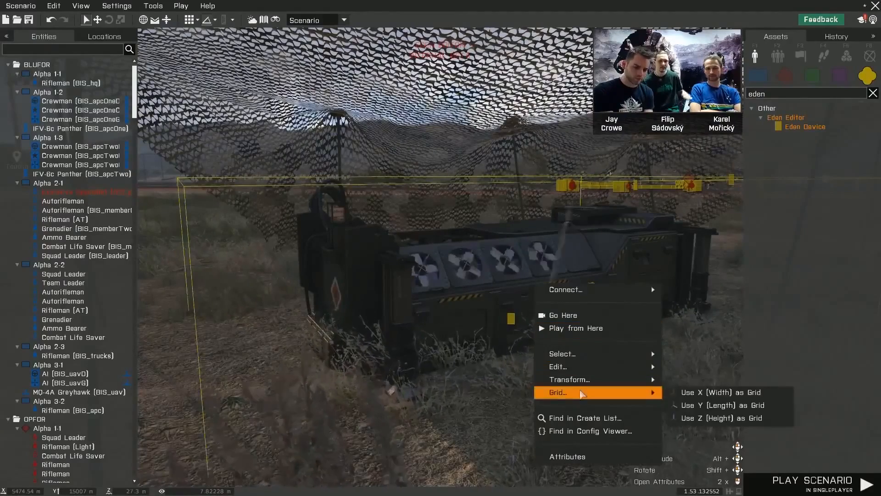
pyautogui.click(578, 456)
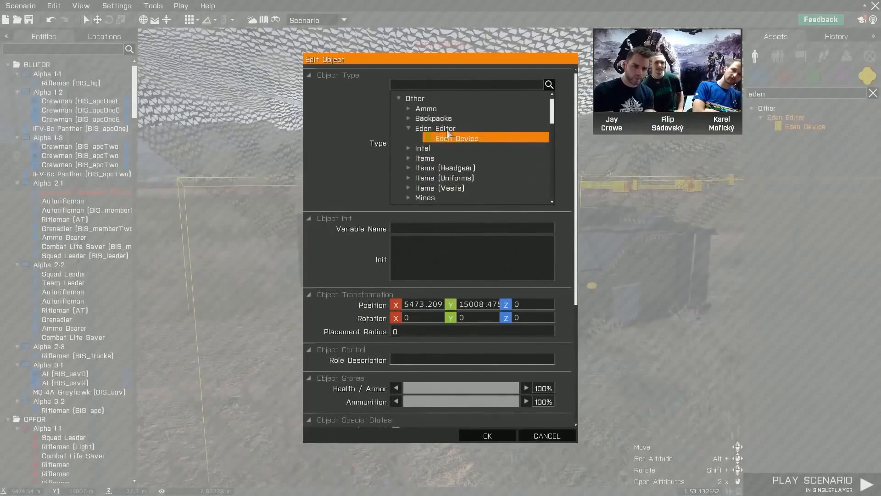
# - Trigger Release Beta in the Eden Device's trigger-specific attributes
pyautogui.scroll(-2, 453, 134)
pyautogui.scroll(-3, 566, 156)
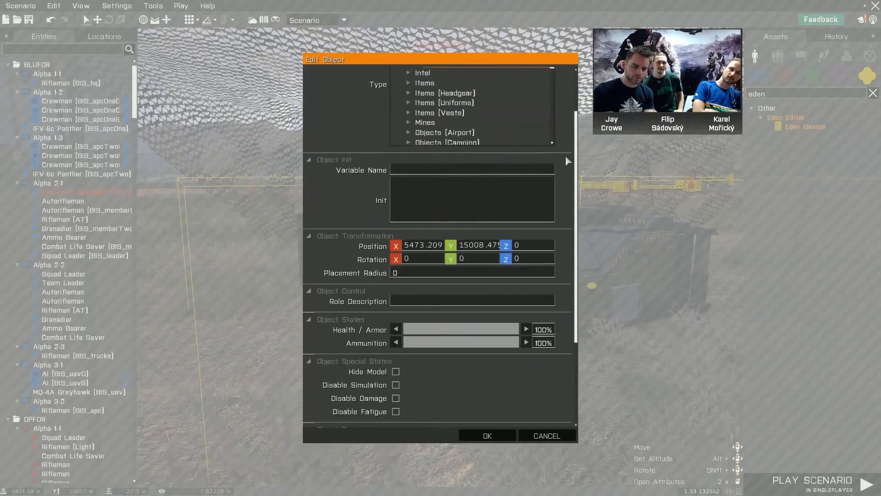
pyautogui.scroll(-3, 566, 155)
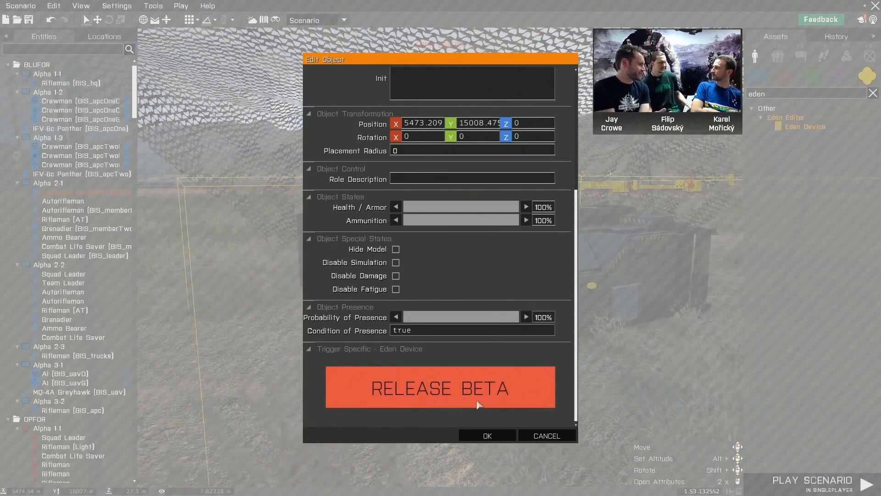
pyautogui.click(531, 390)
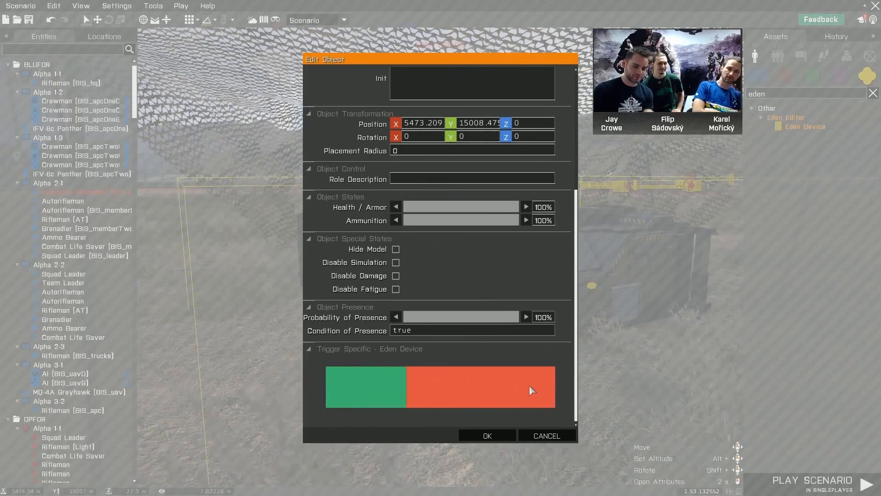